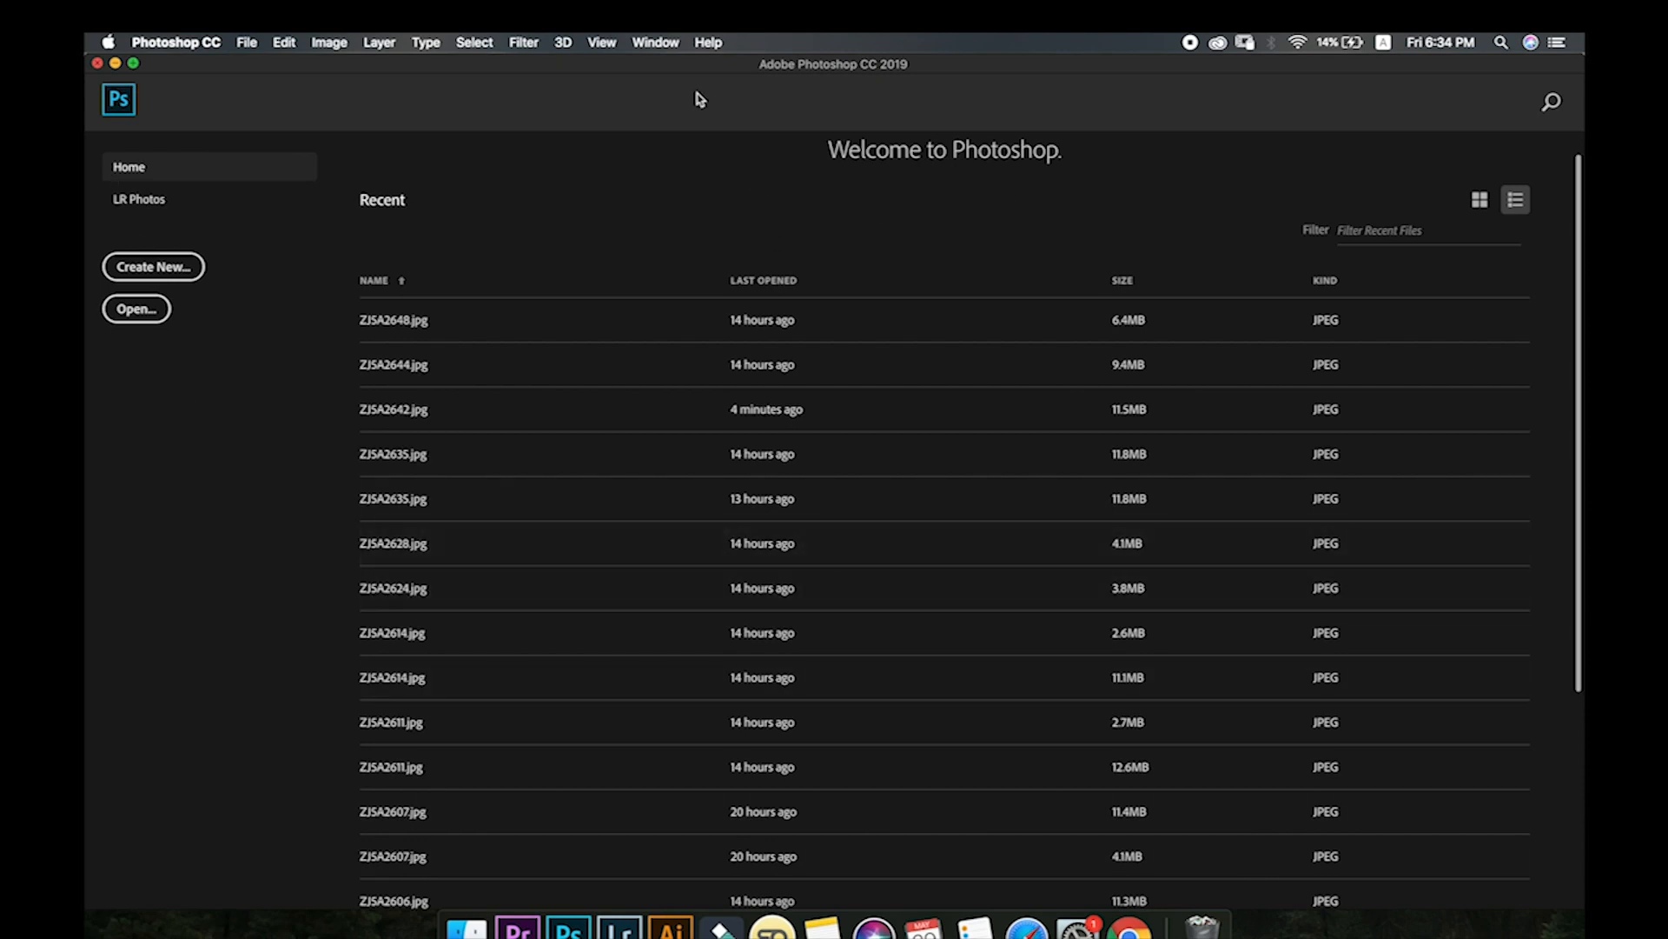
# - Turn on the Layers, Adjustments and Tools panels for the workspace
pyautogui.click(655, 43)
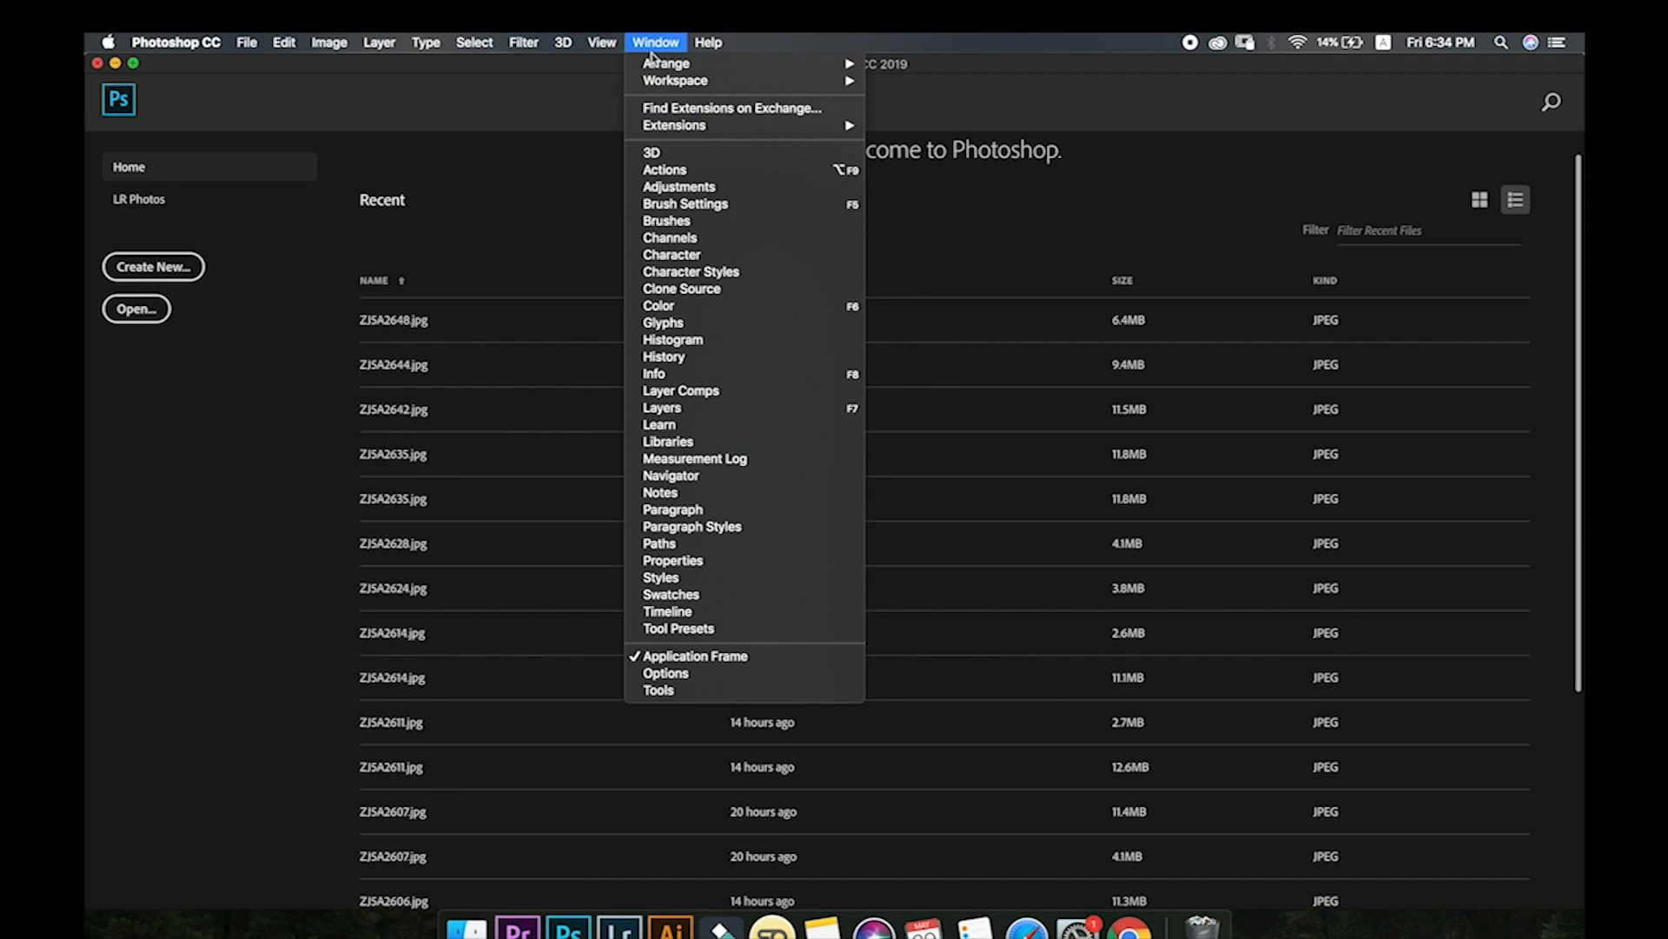
pyautogui.click(691, 408)
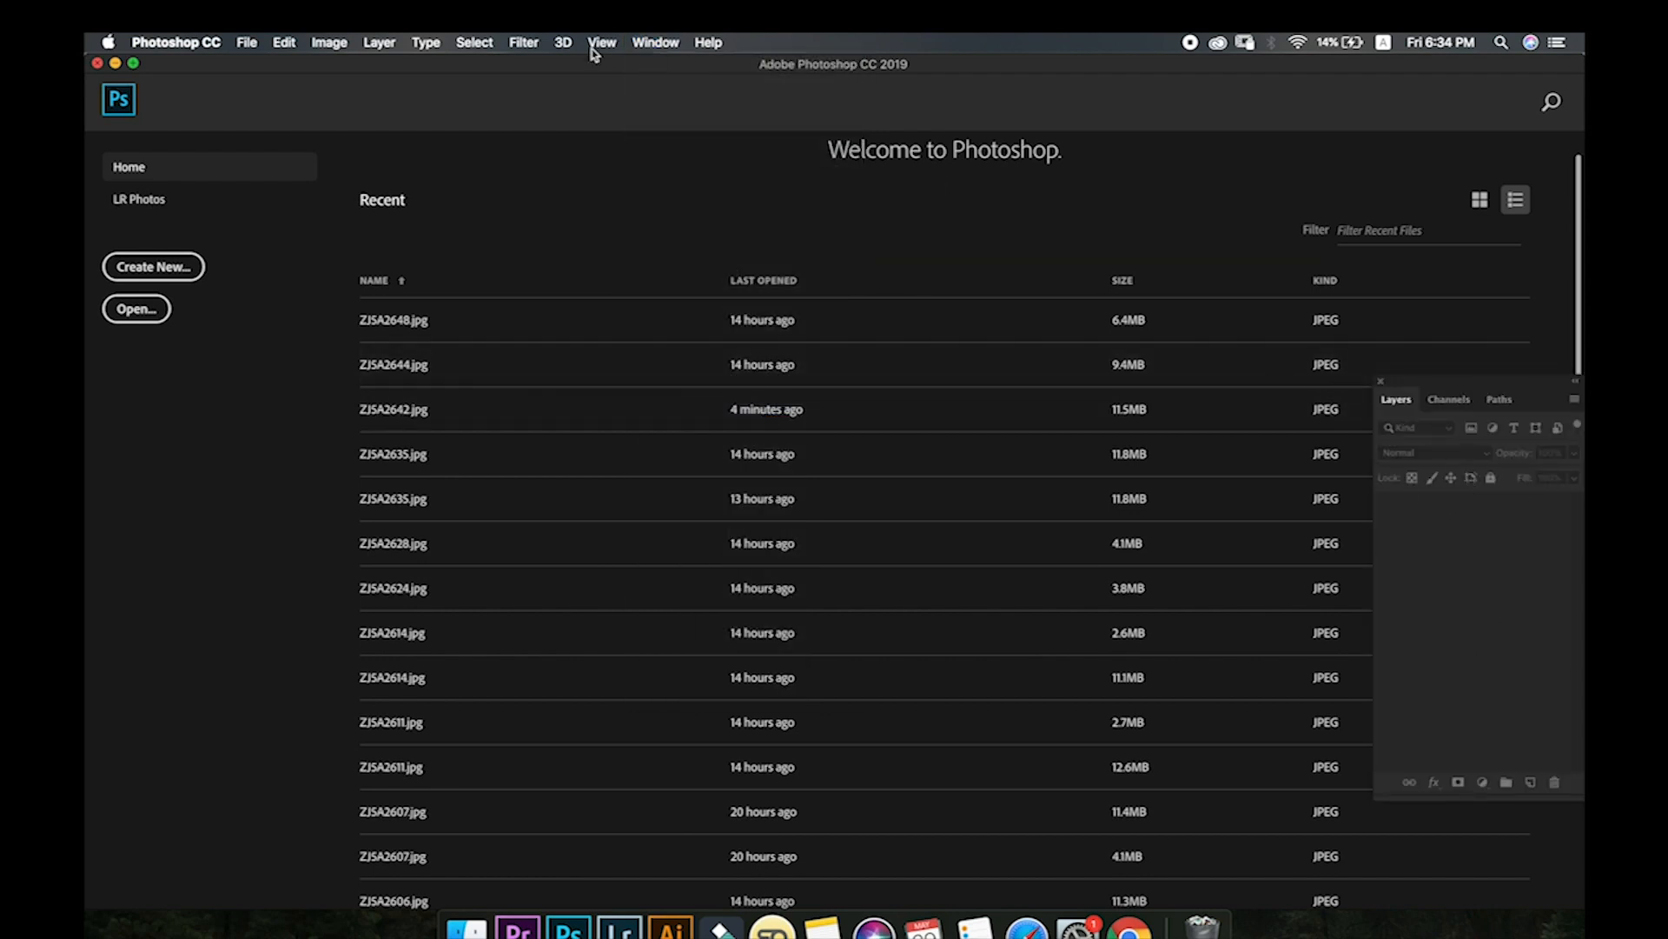
pyautogui.click(656, 43)
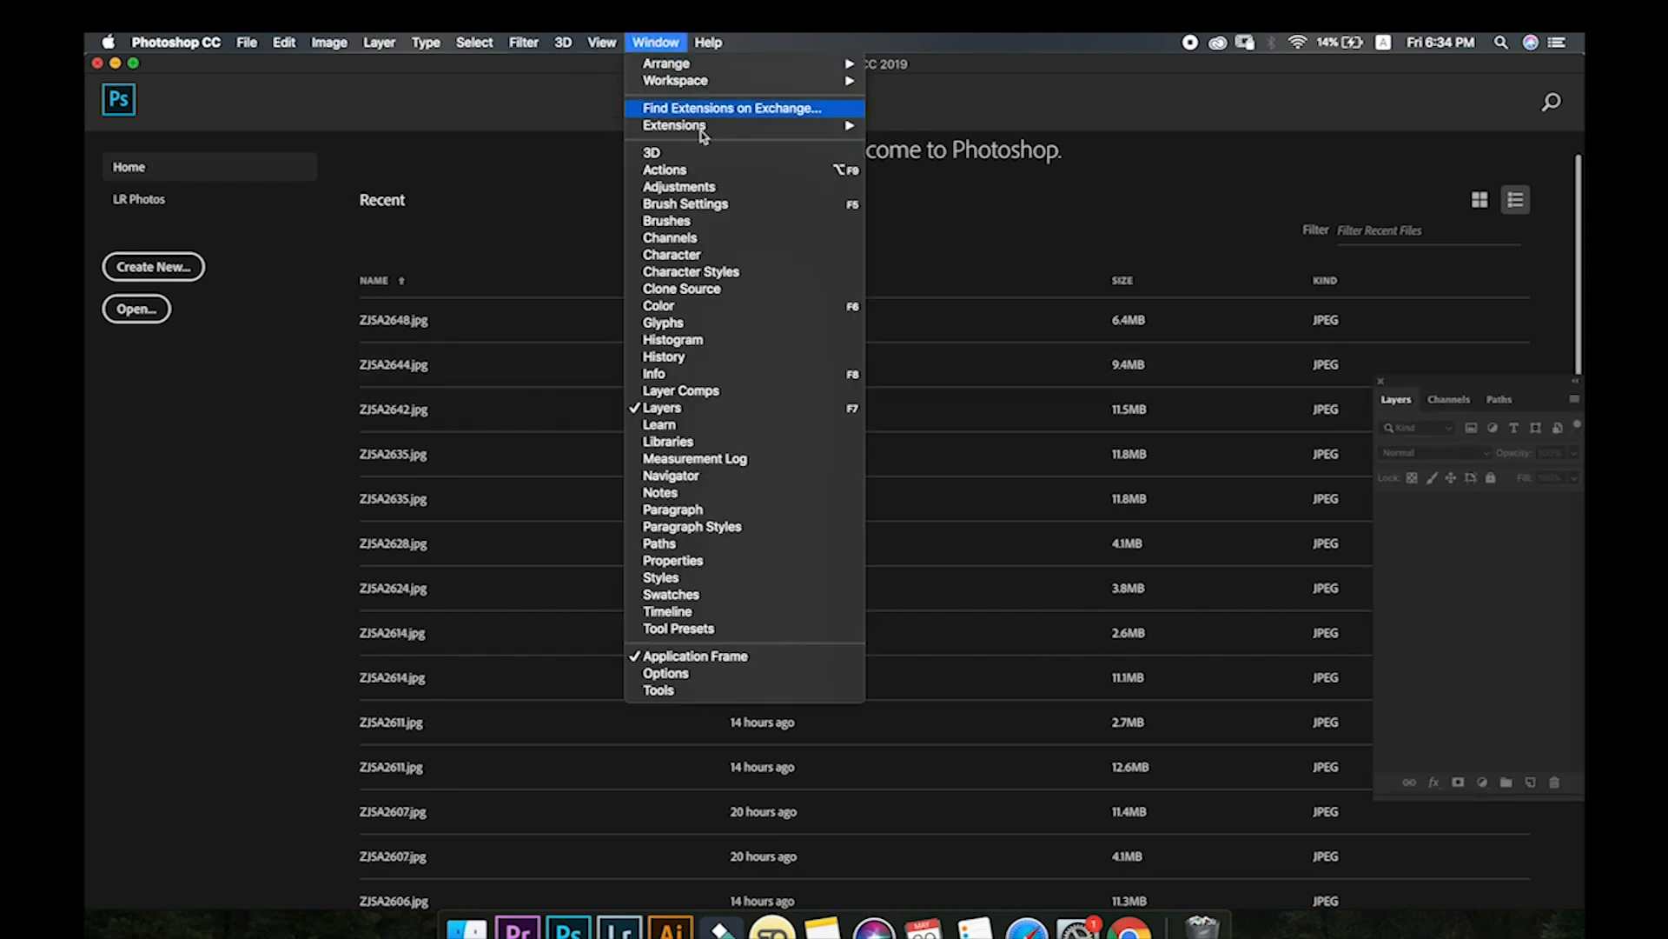
pyautogui.click(666, 188)
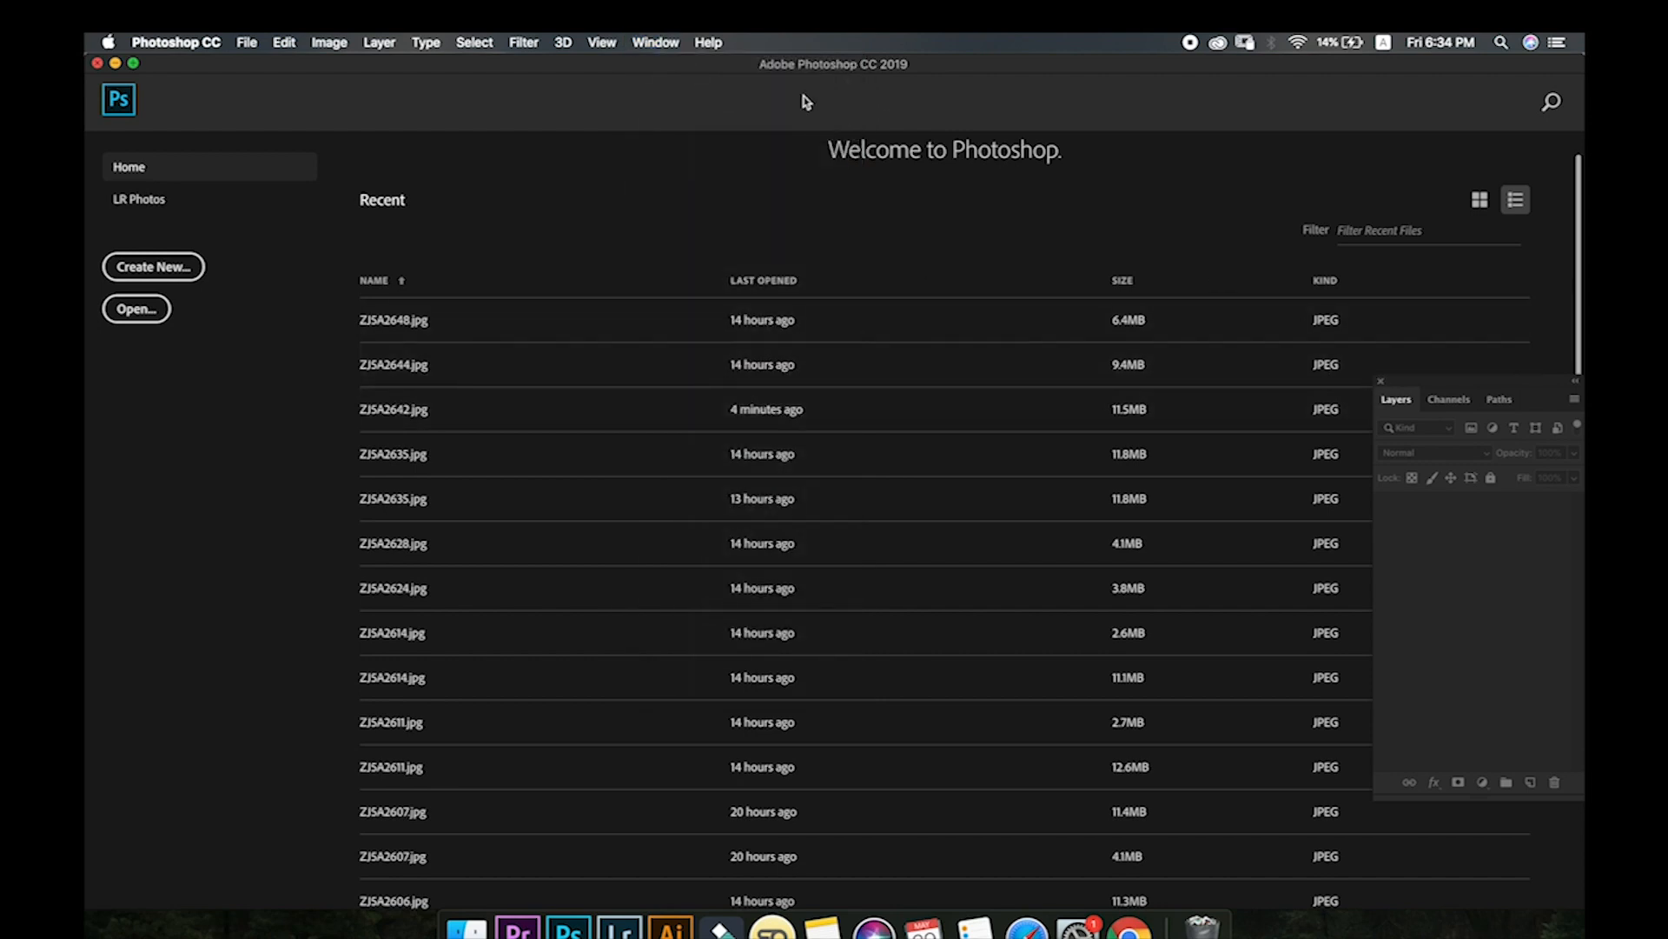
pyautogui.click(655, 44)
pyautogui.click(679, 190)
pyautogui.click(639, 49)
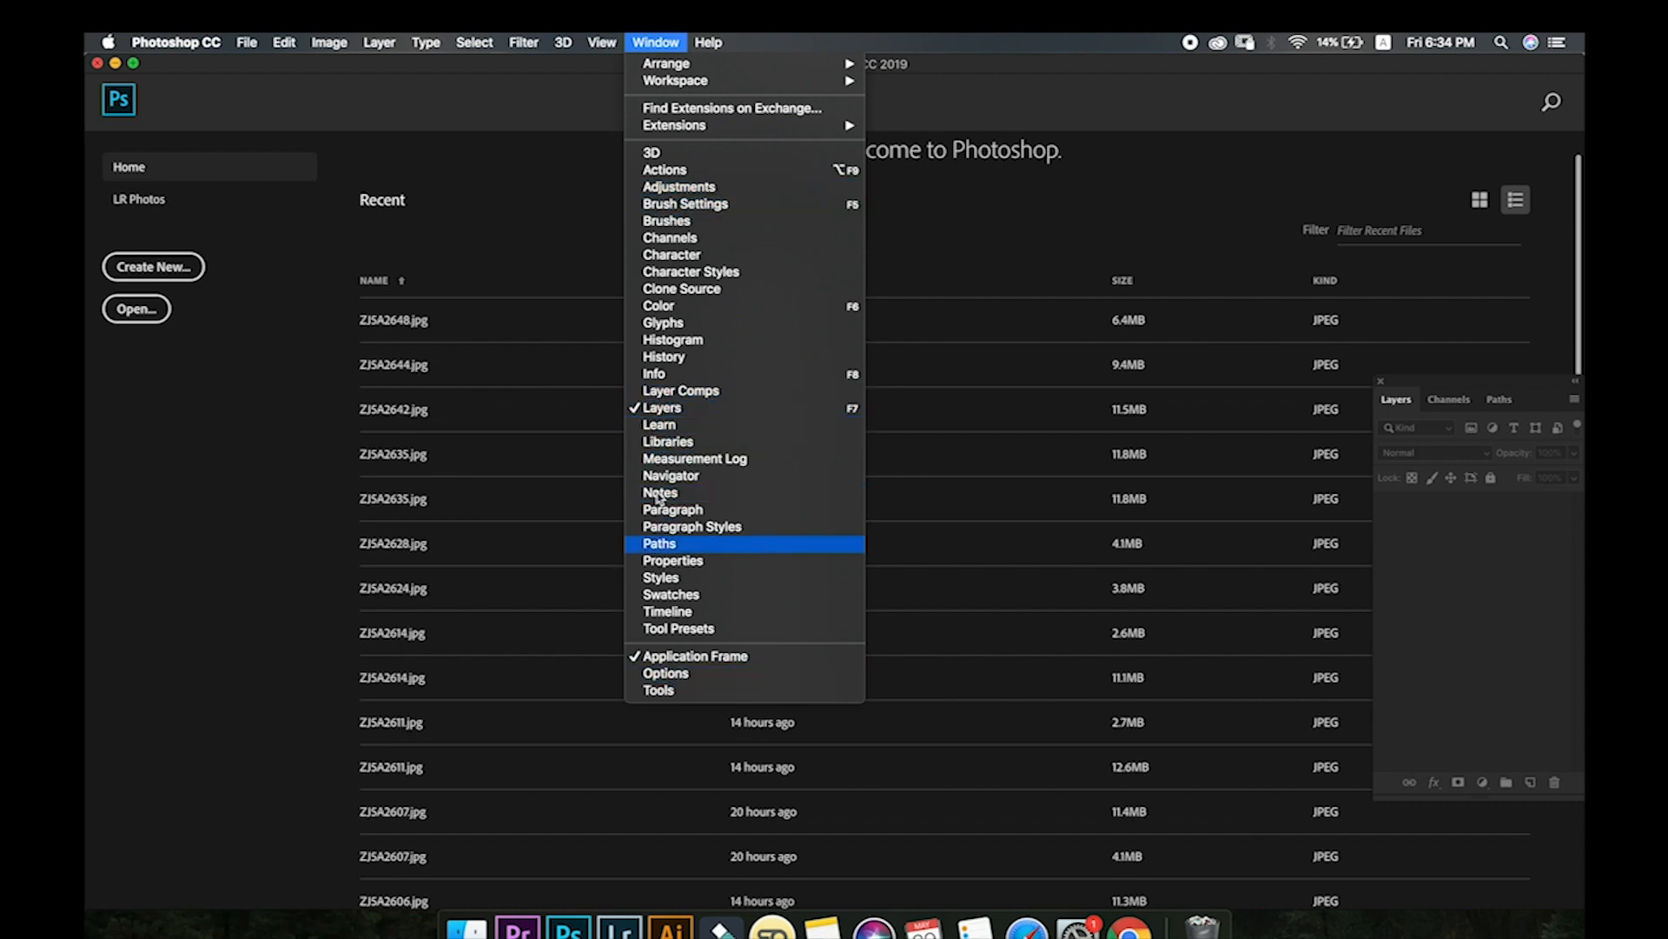
pyautogui.click(648, 693)
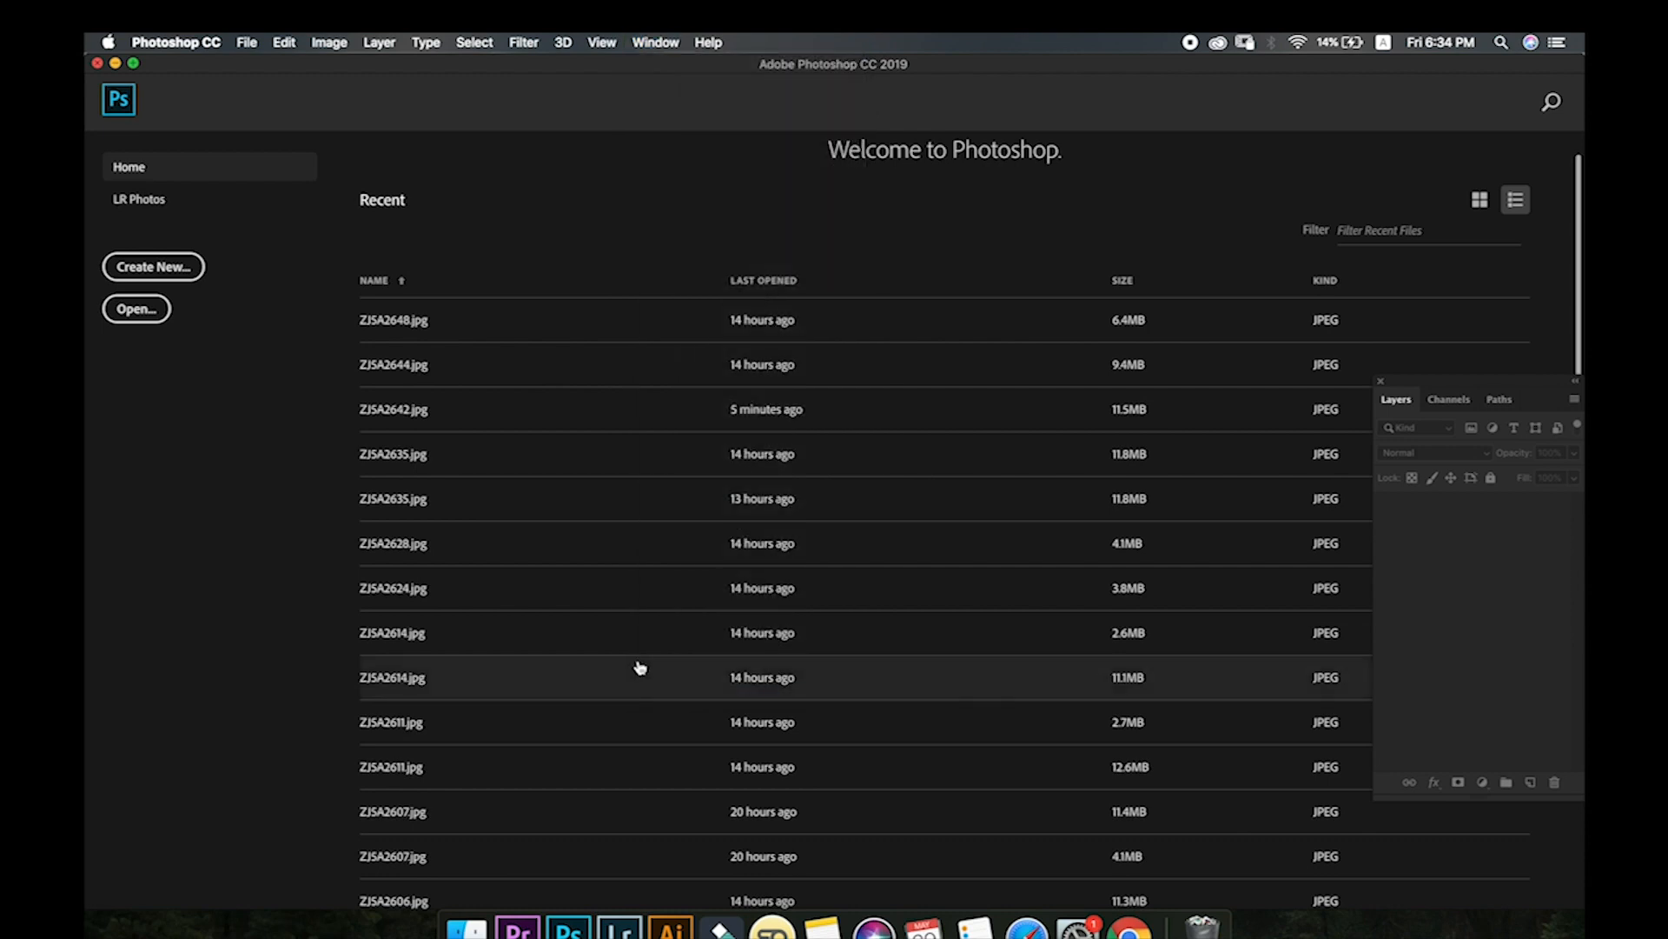
# - Open the ring photo ZJ5A7425.jpg from the recent PORTFOLIO folder
pyautogui.click(246, 42)
pyautogui.click(261, 78)
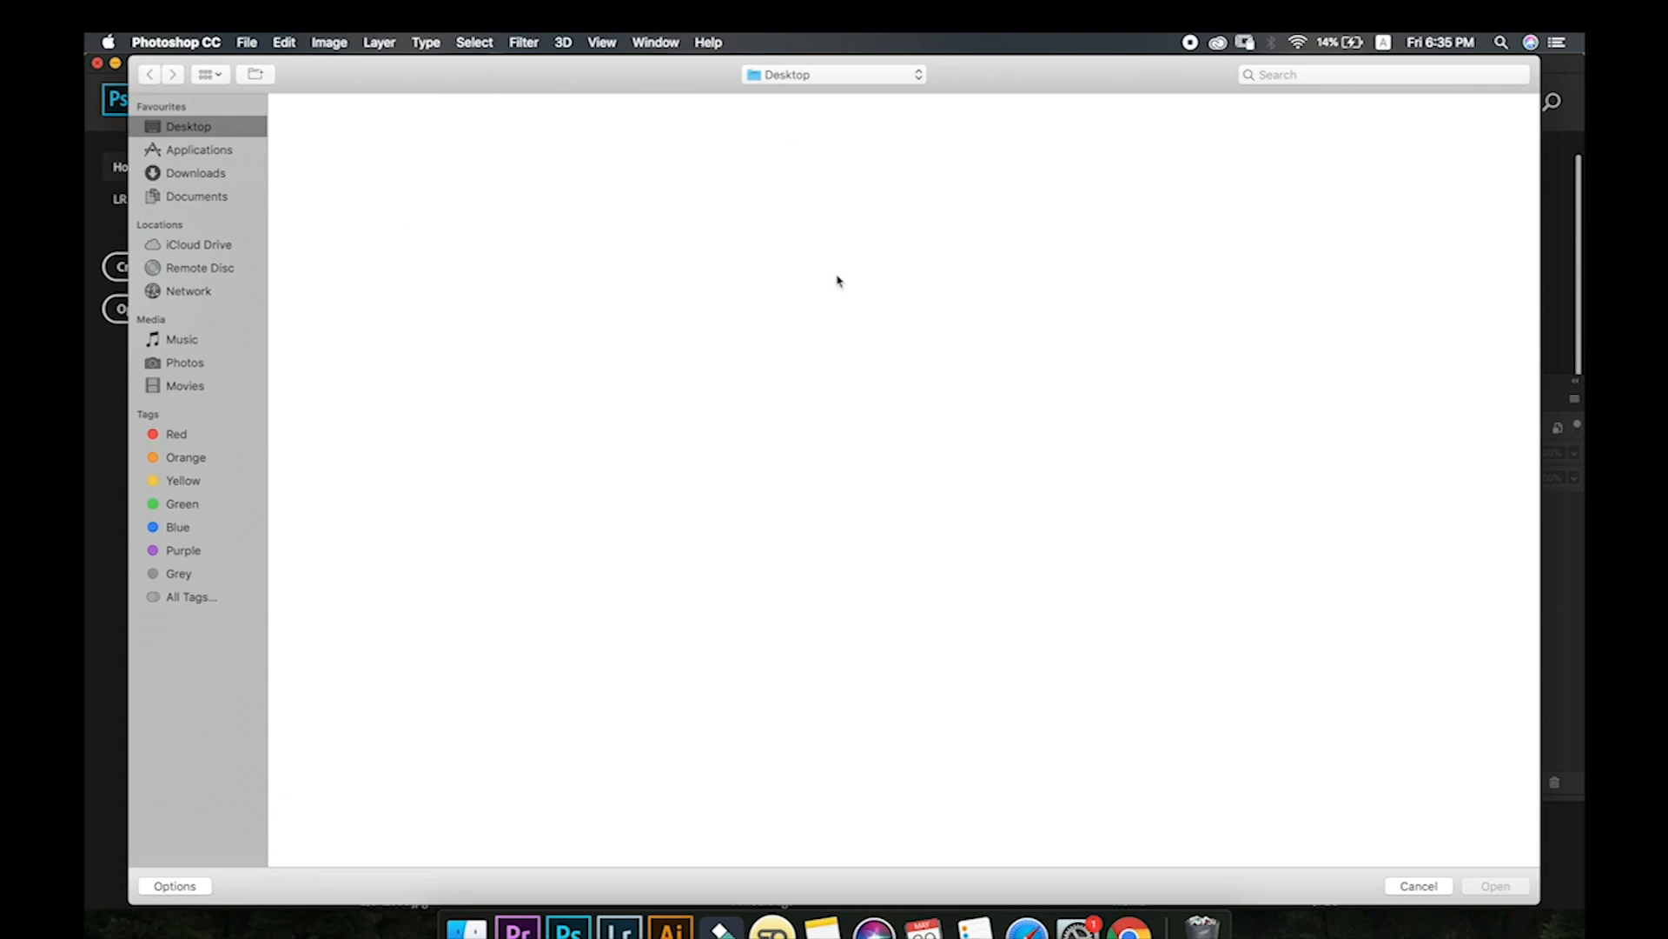
pyautogui.click(776, 75)
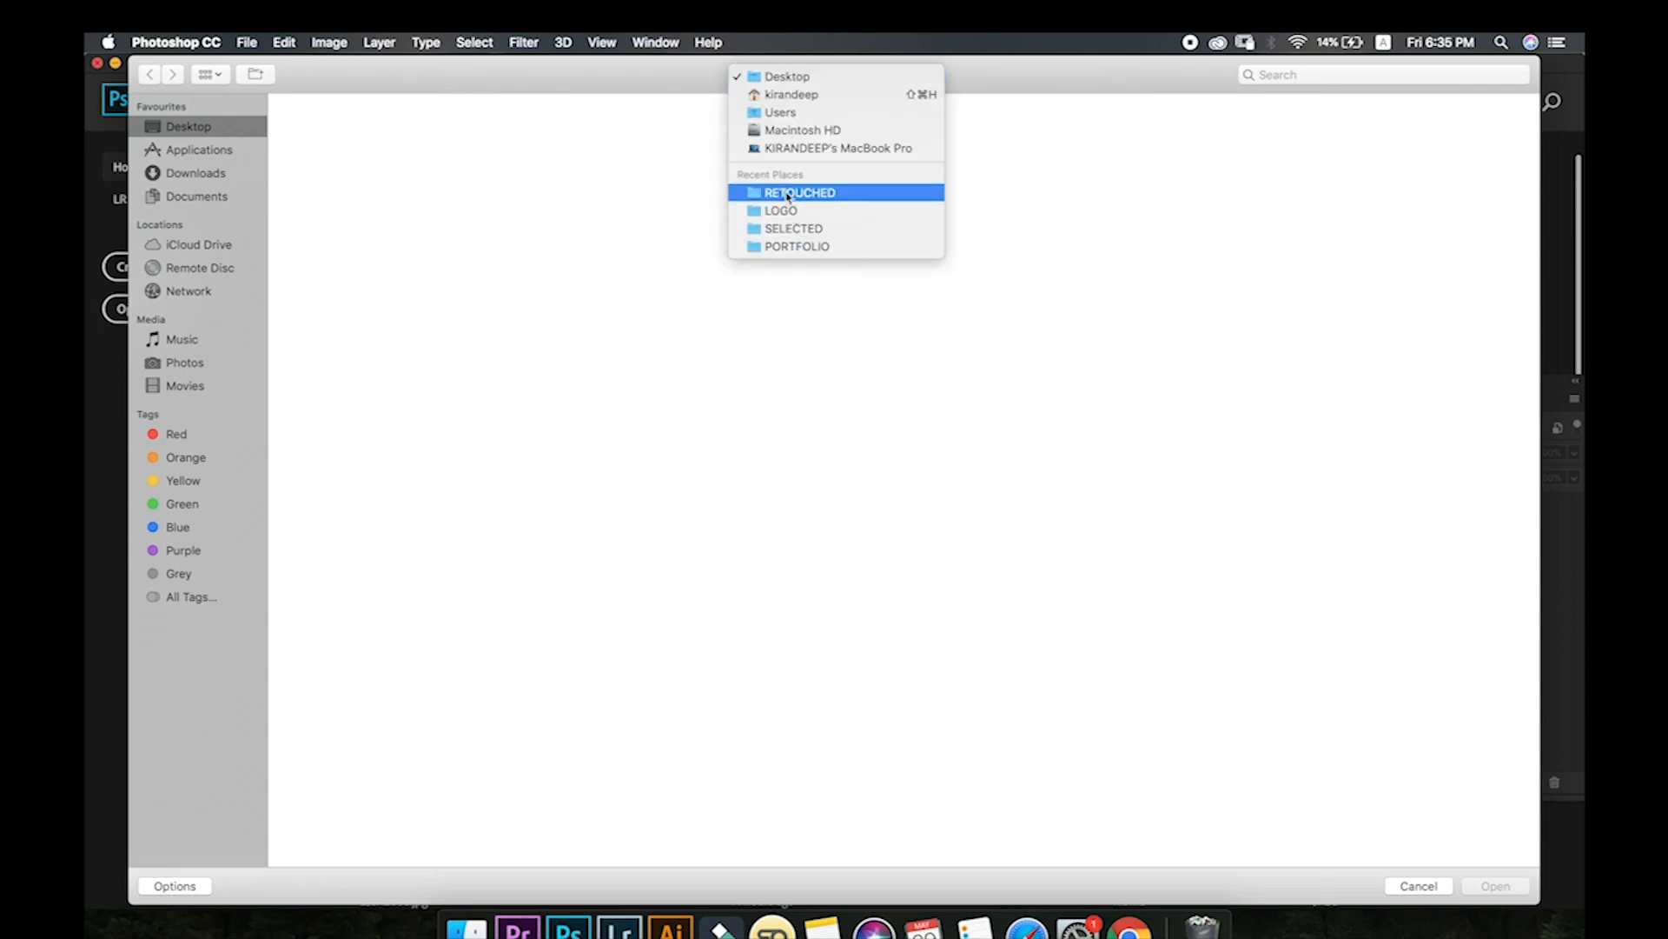
pyautogui.click(786, 246)
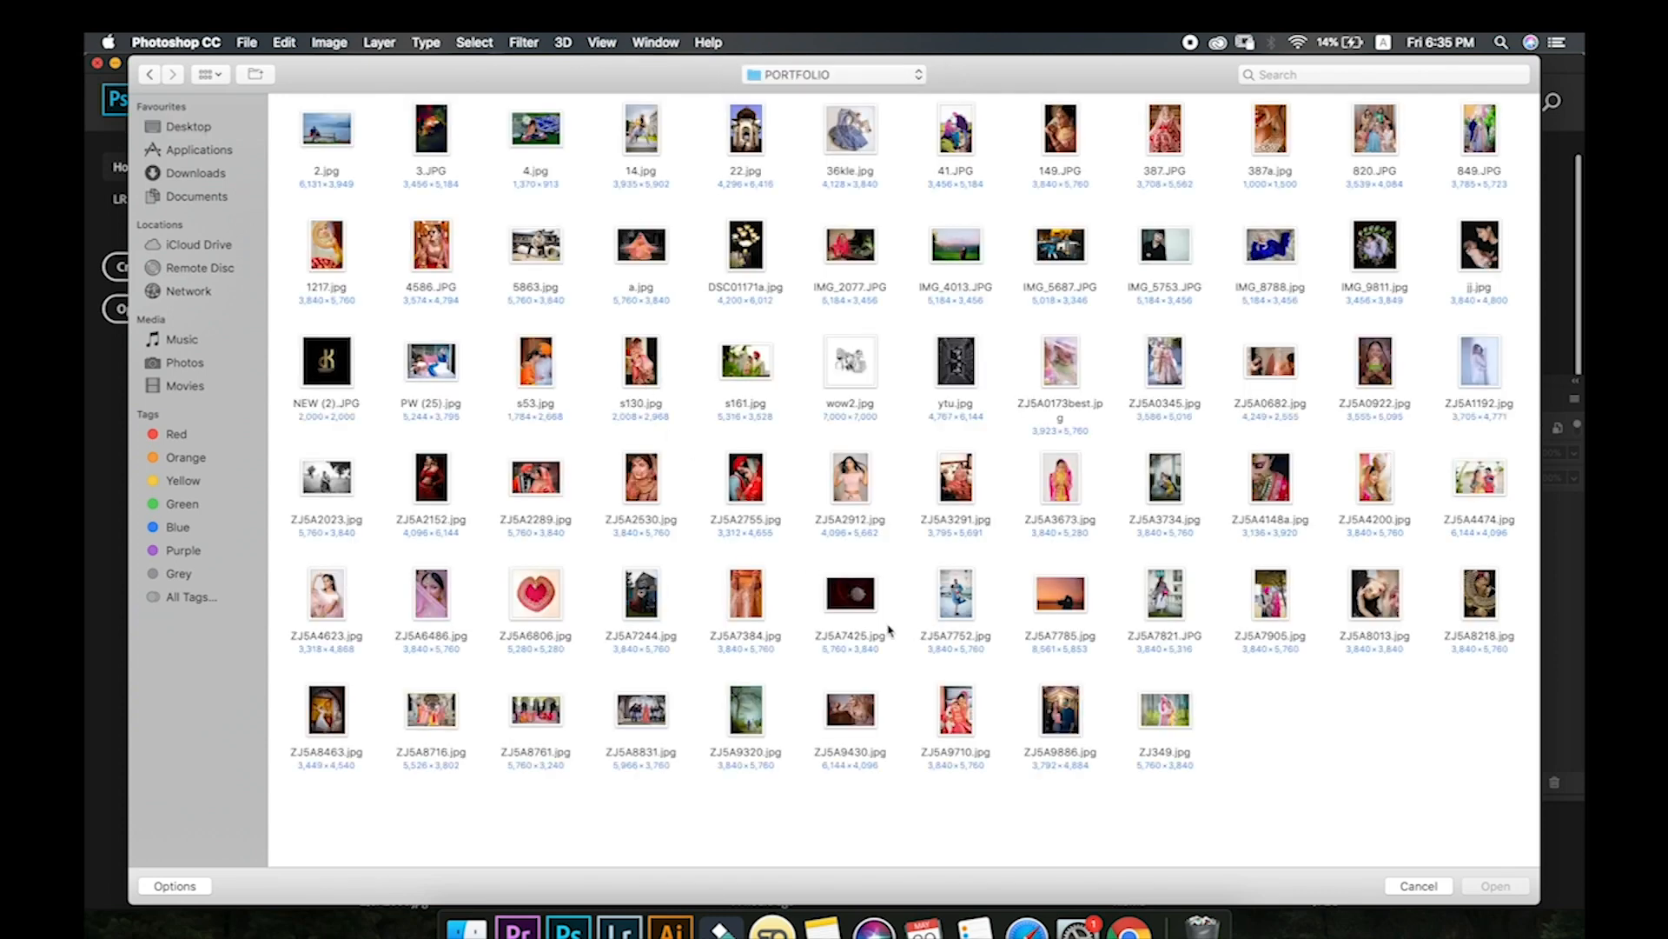
pyautogui.click(847, 600)
pyautogui.click(1471, 882)
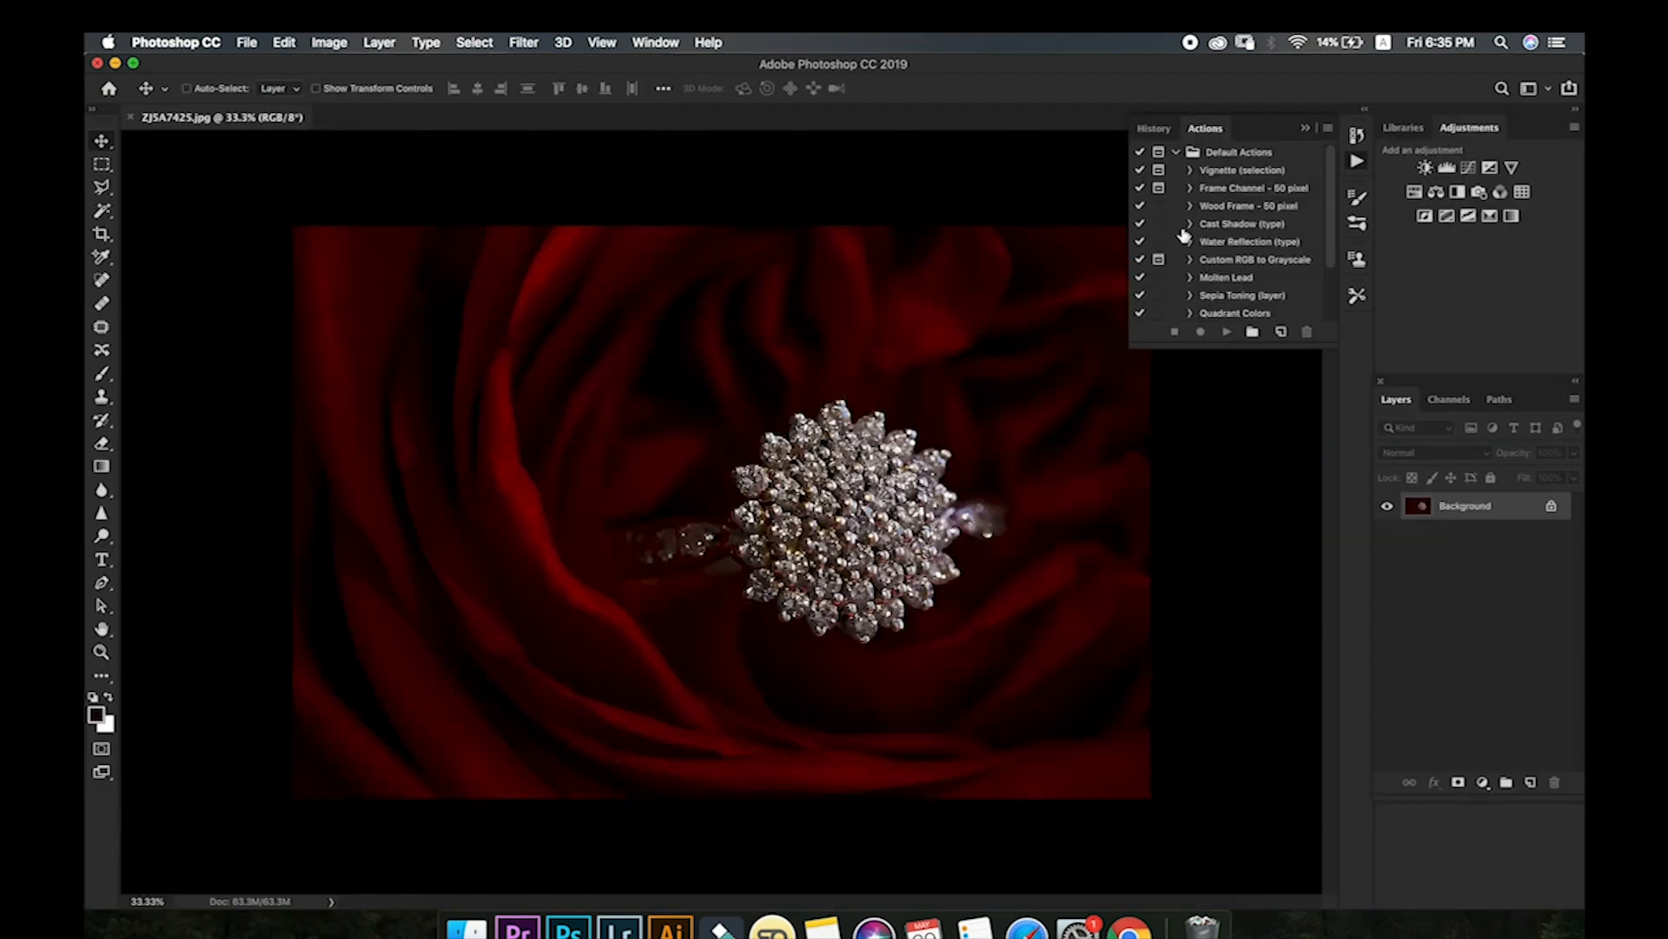
# - Collapse the expanded Actions panel and bring up the Adjustments panel
pyautogui.click(1307, 128)
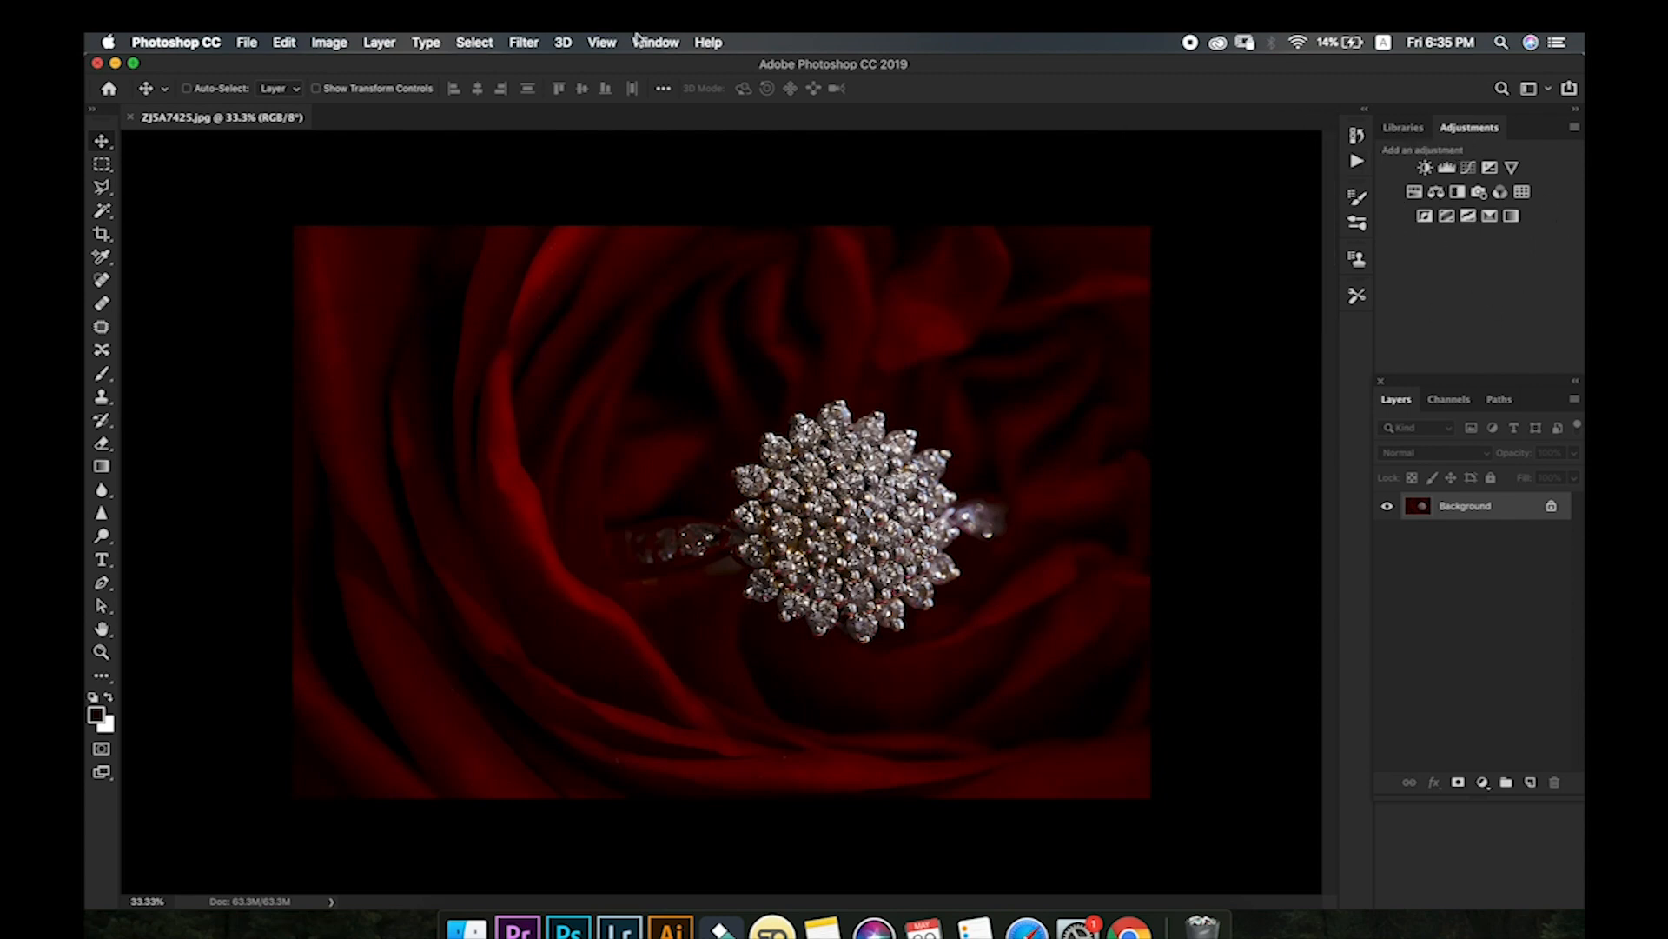
pyautogui.click(640, 41)
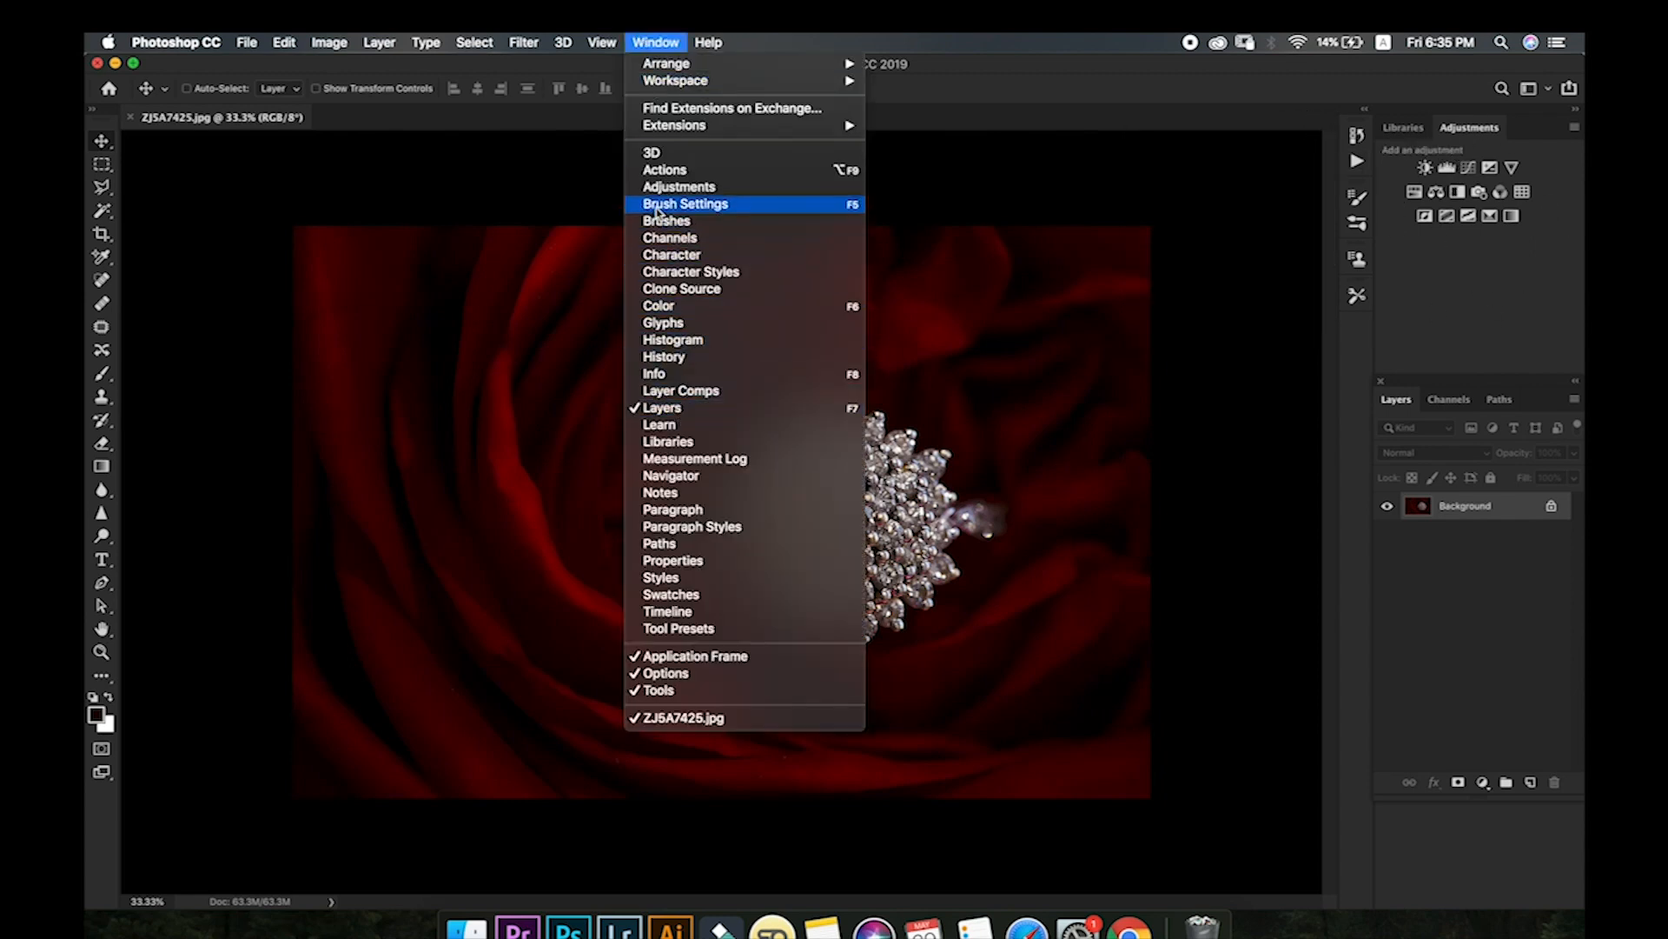
pyautogui.click(663, 186)
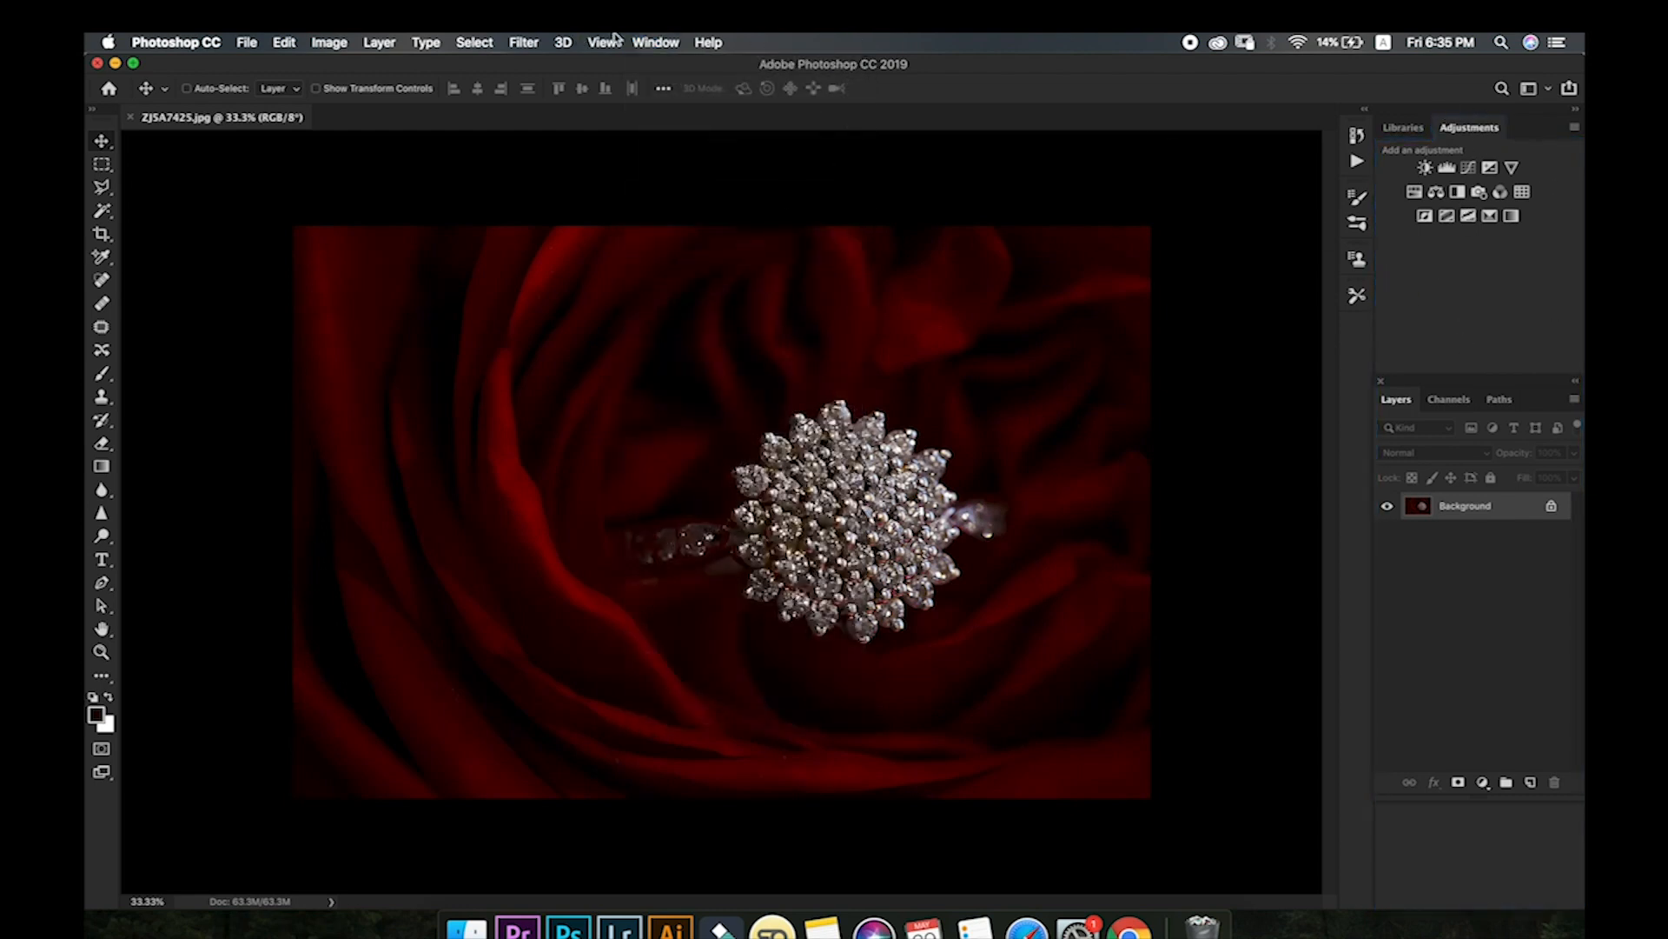
# - Hide the Tools panel and show it again
pyautogui.click(654, 44)
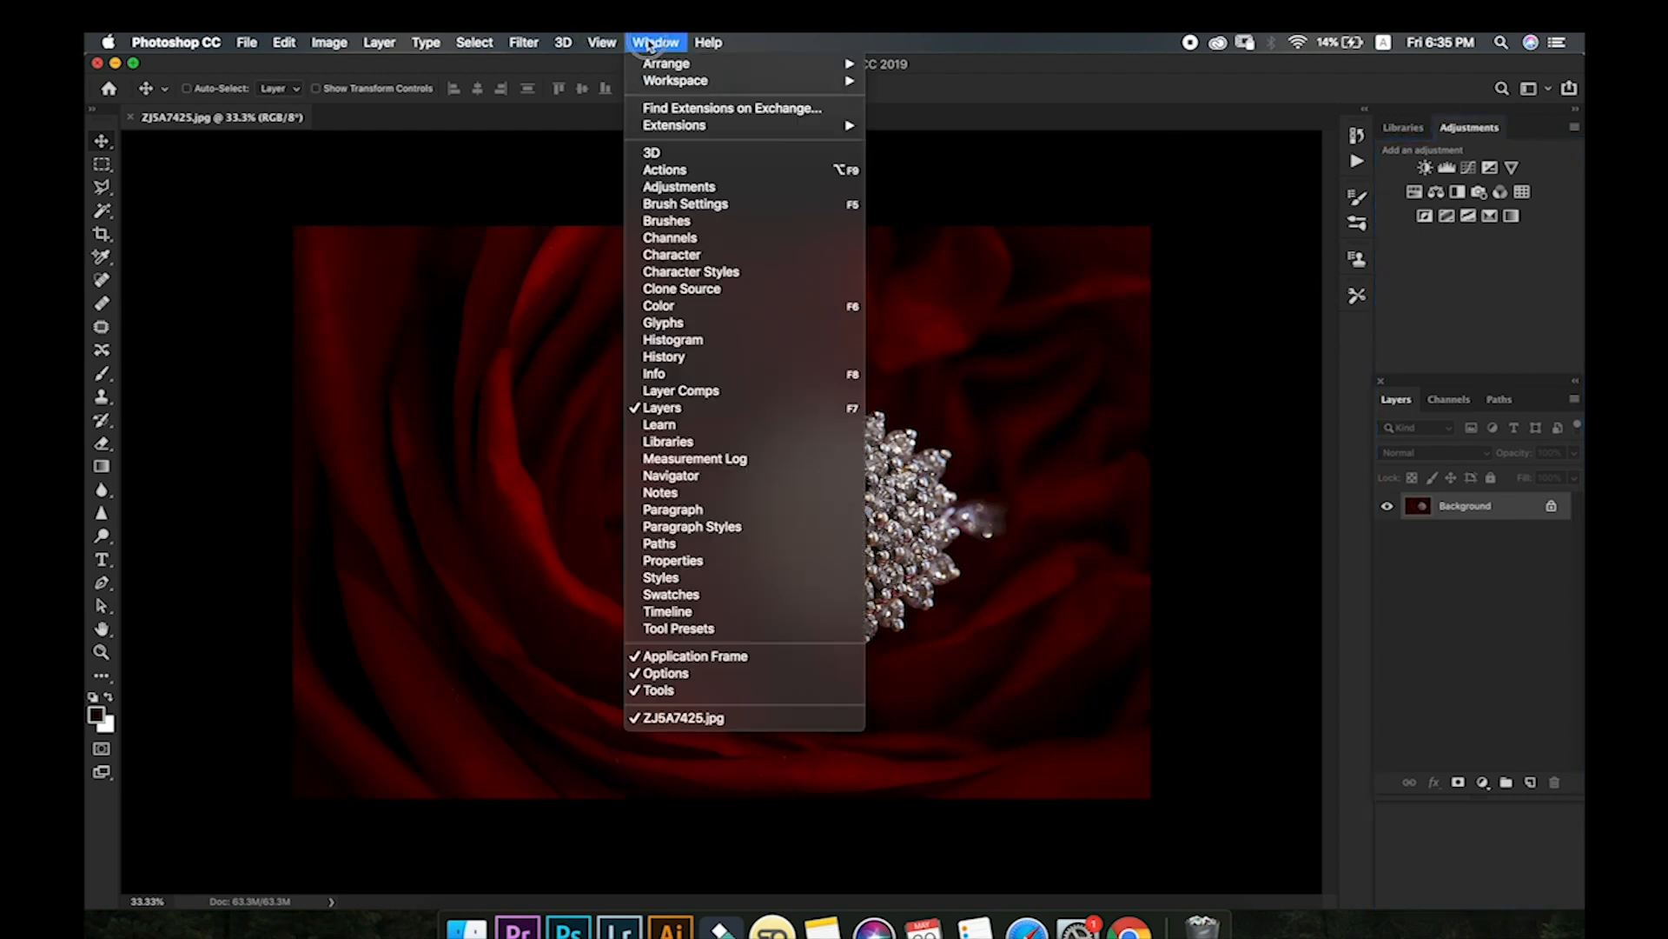
pyautogui.click(668, 692)
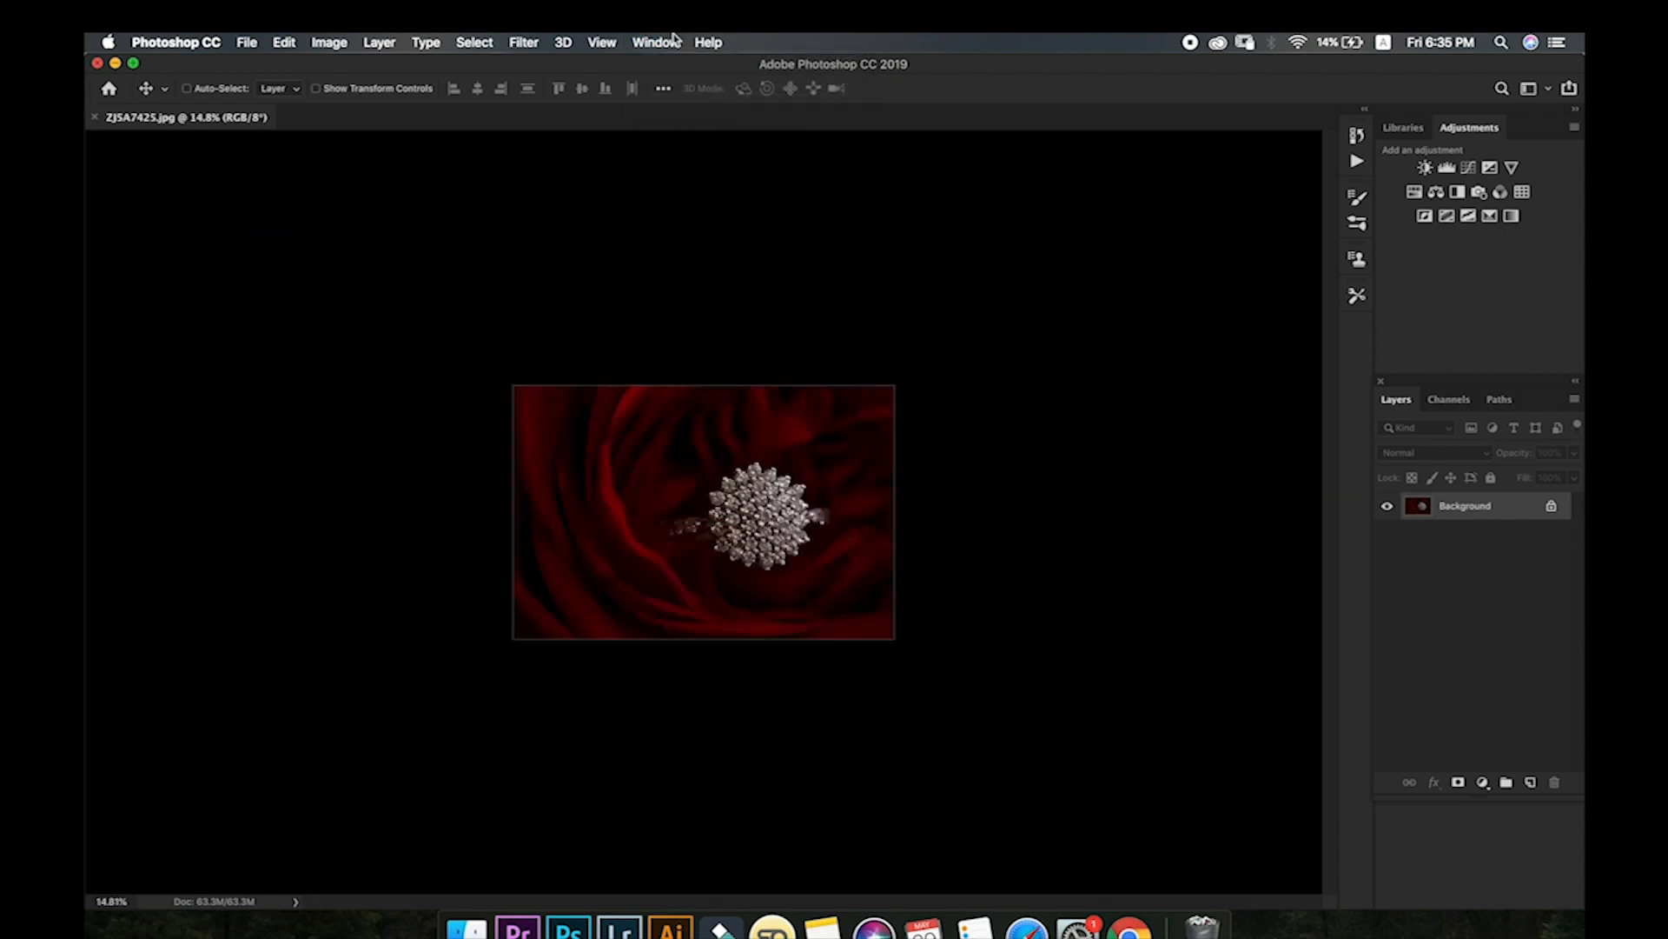
pyautogui.click(673, 41)
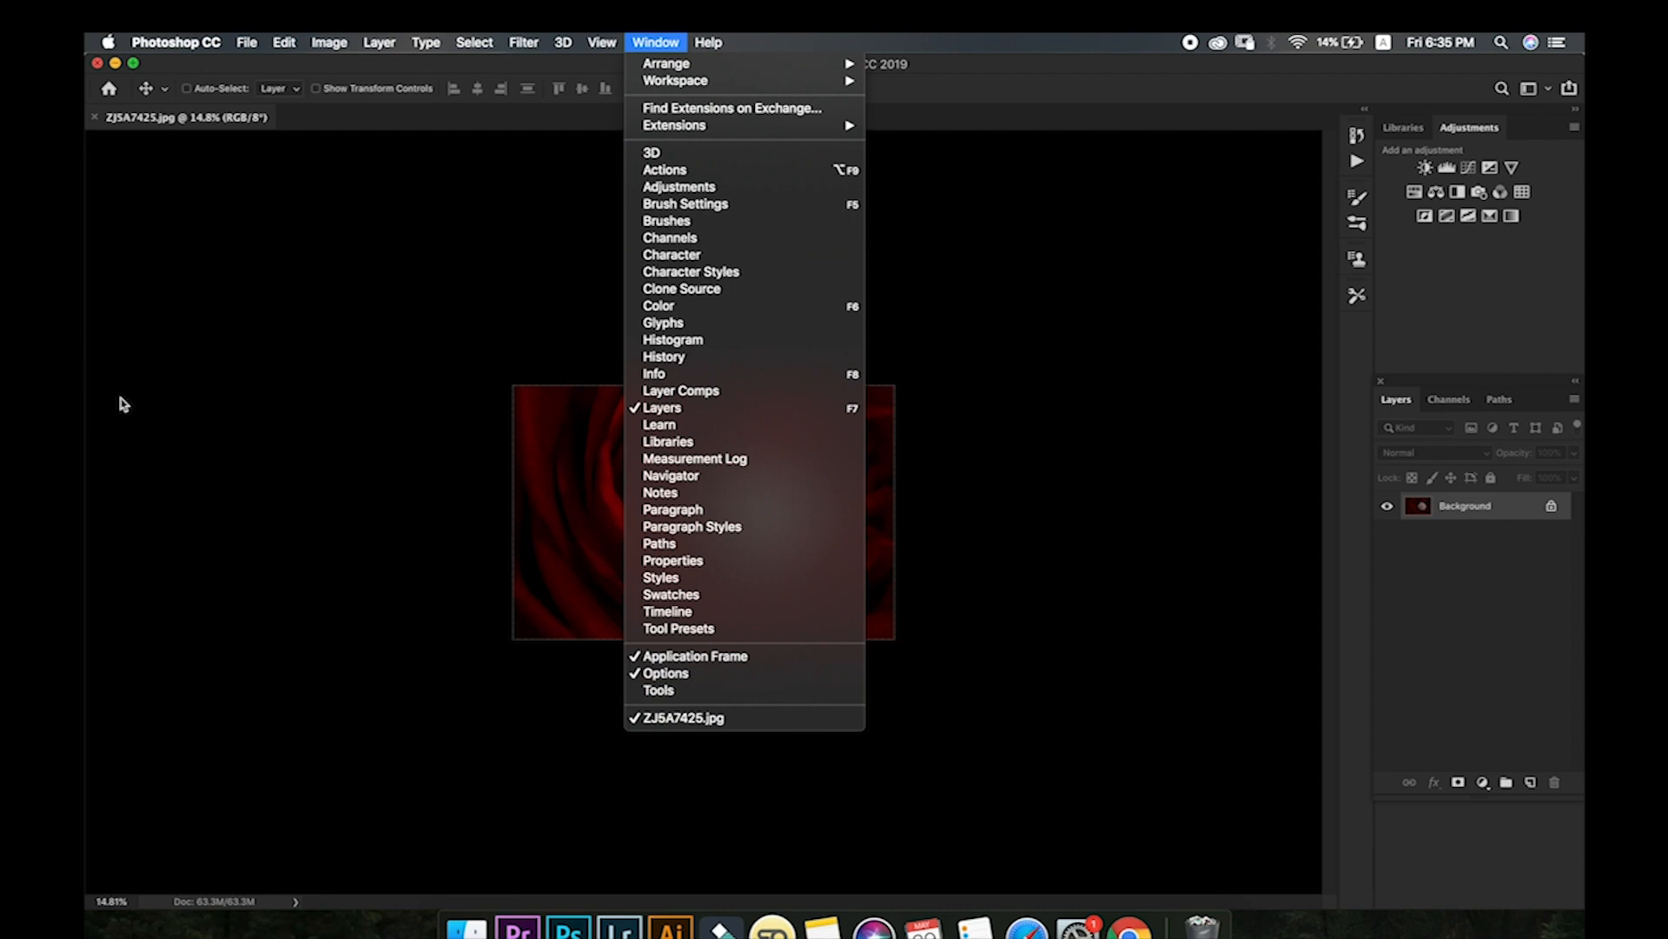
pyautogui.click(647, 691)
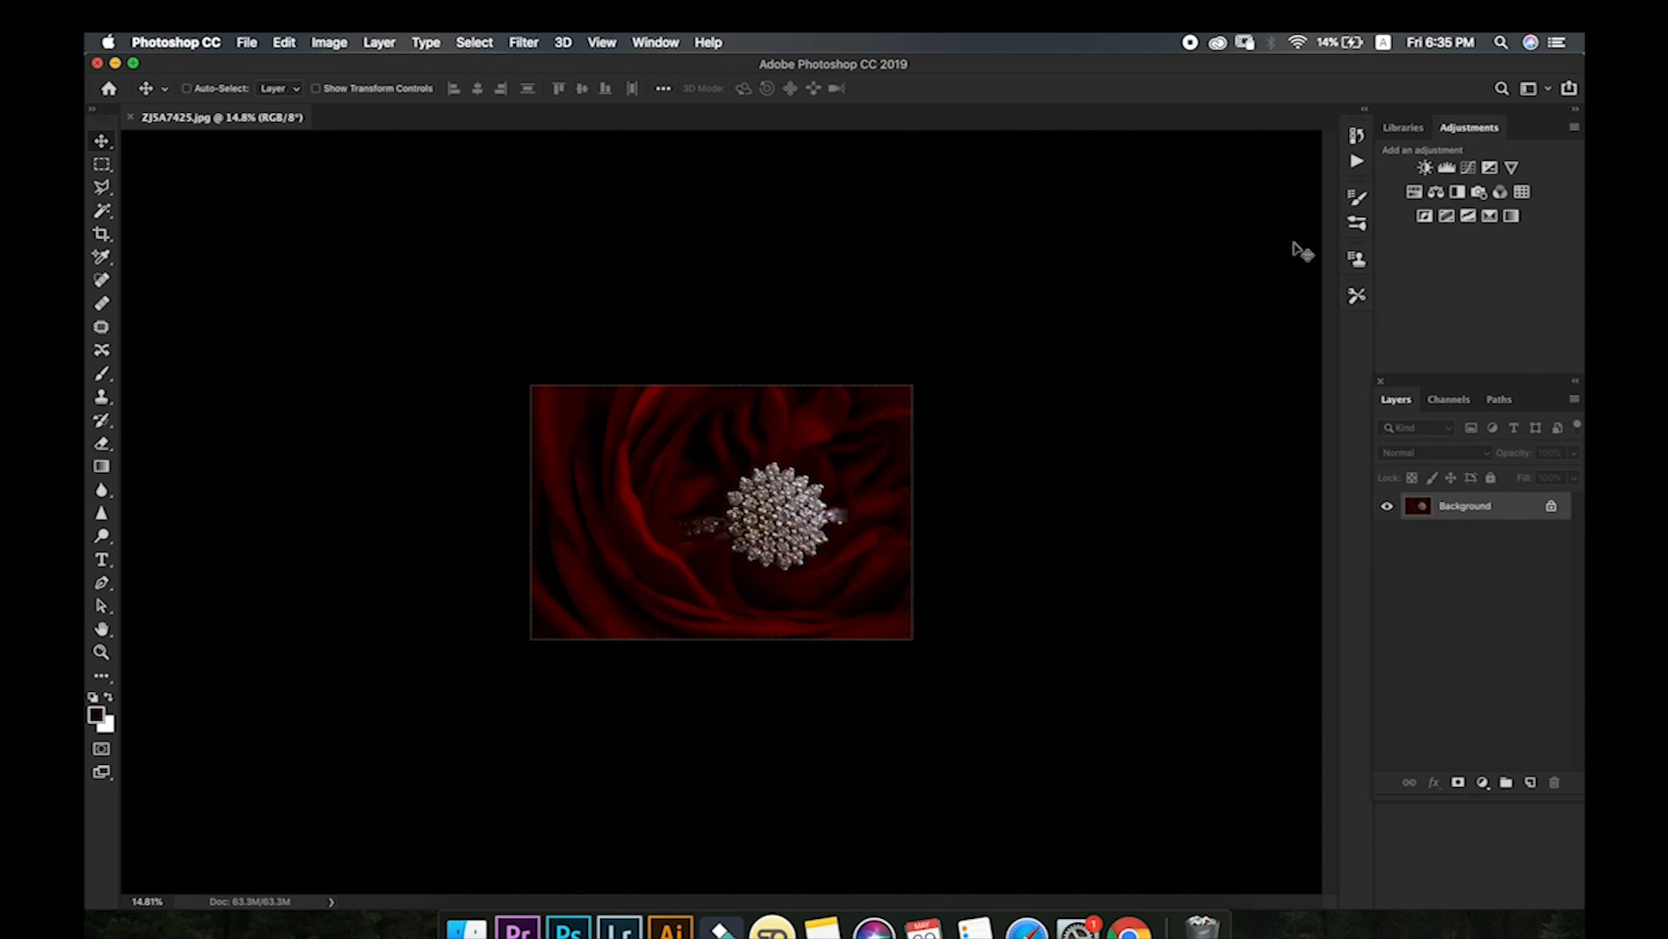
# - Hide the Layers panel and restore it to the workspace
pyautogui.click(647, 43)
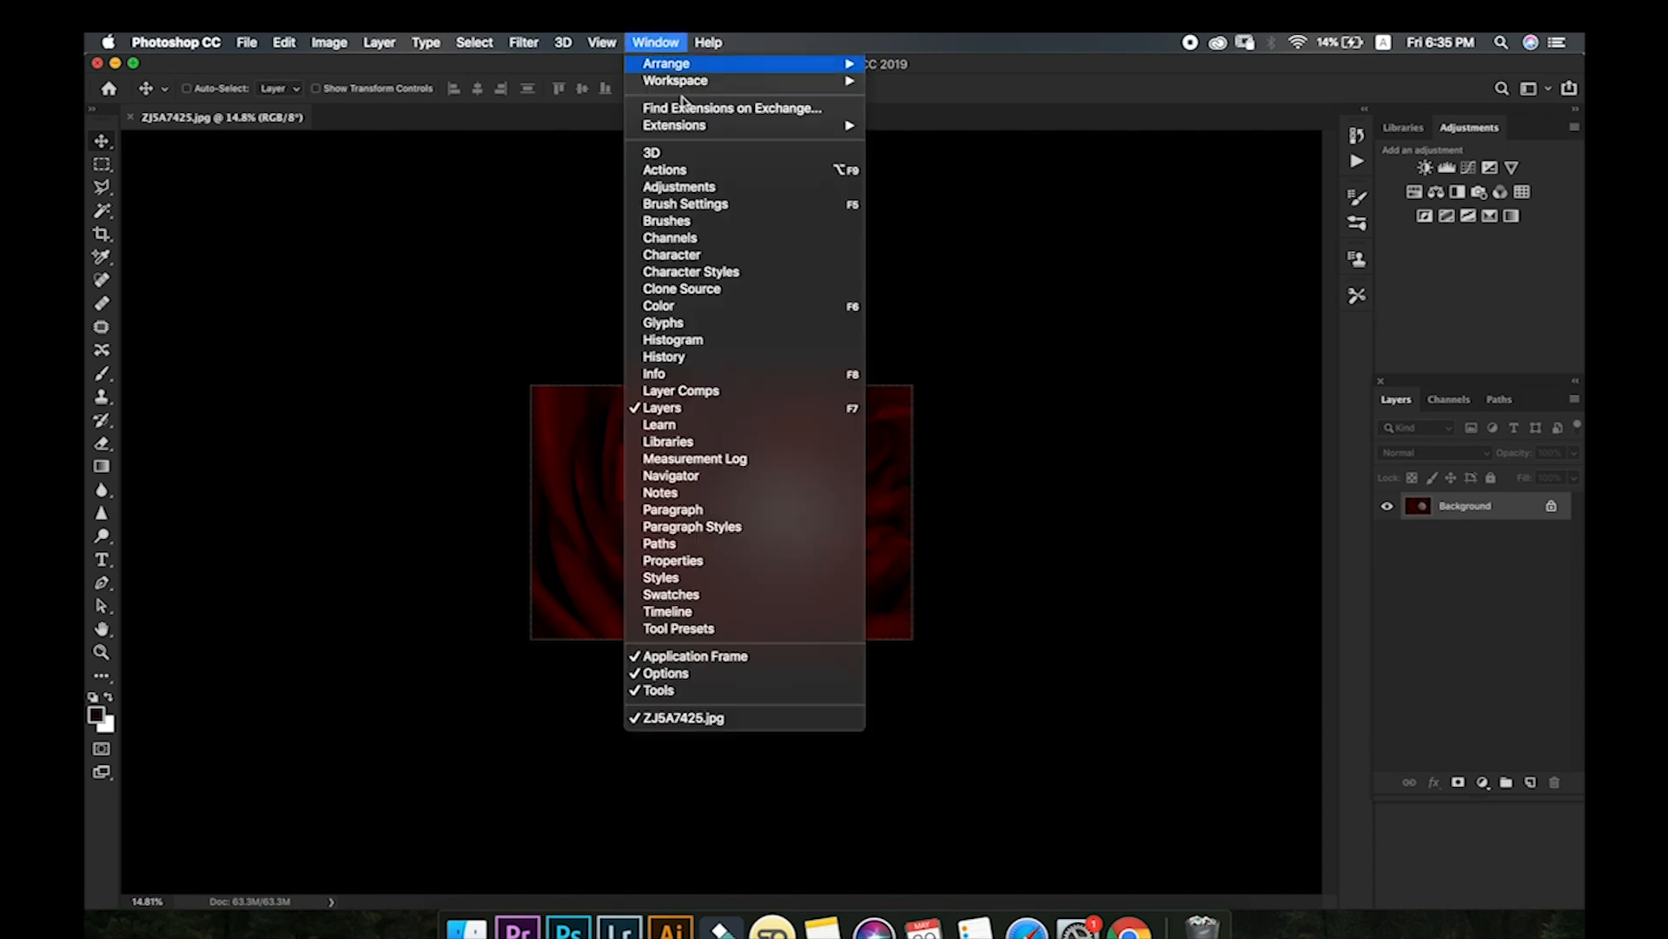
pyautogui.click(717, 410)
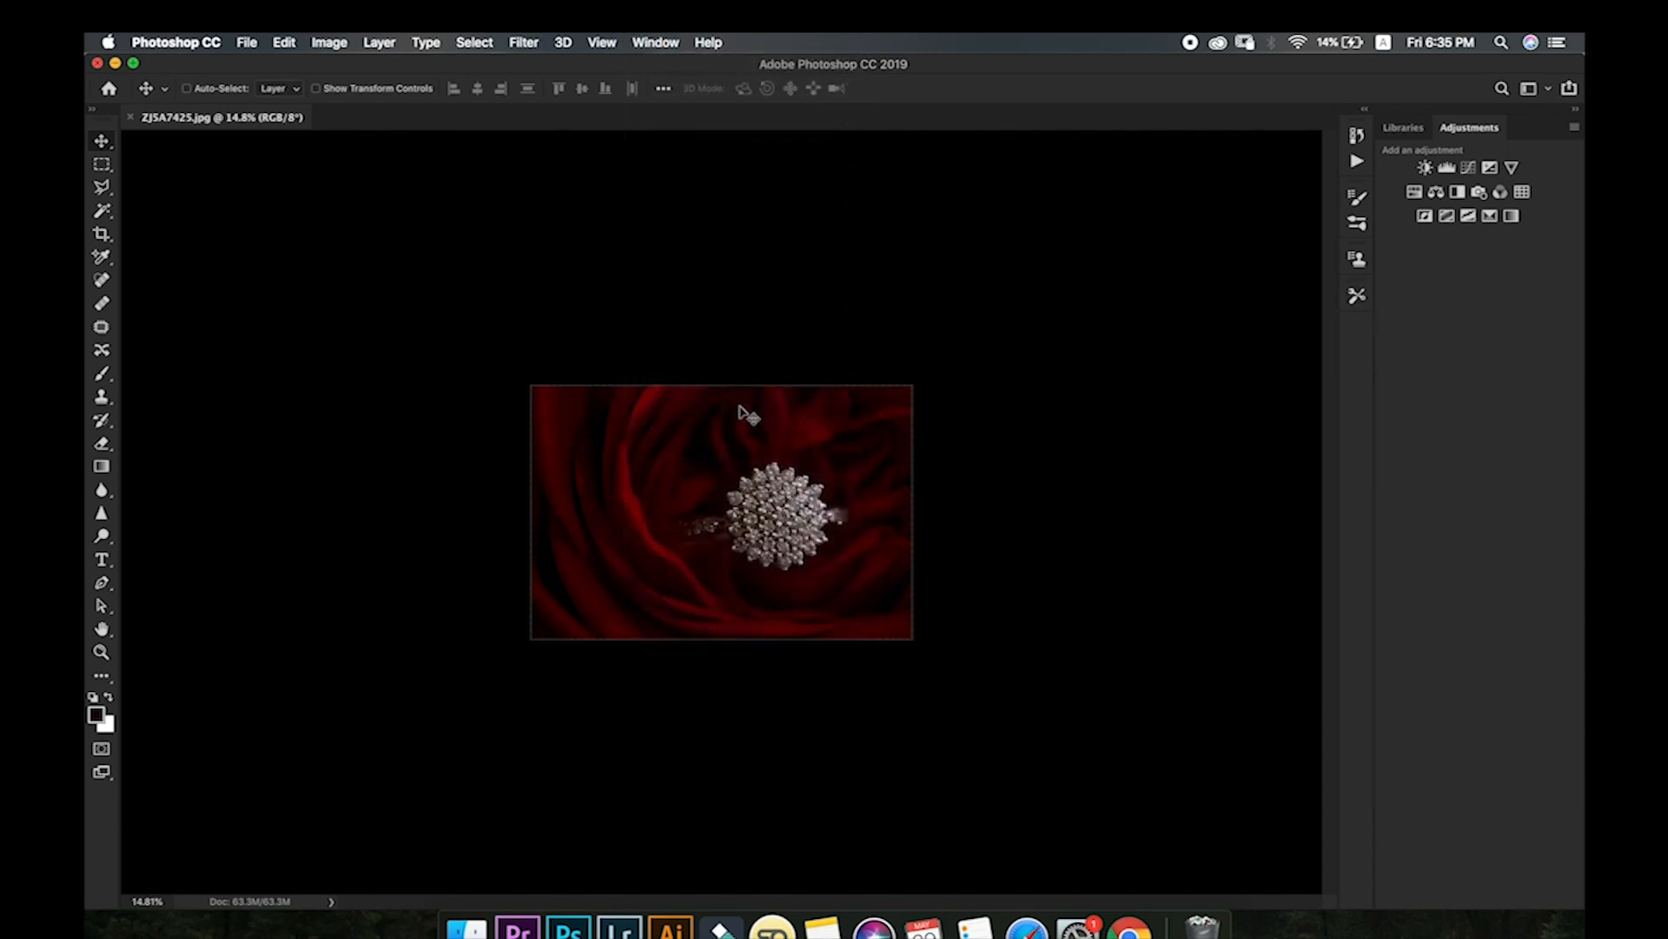
pyautogui.click(647, 42)
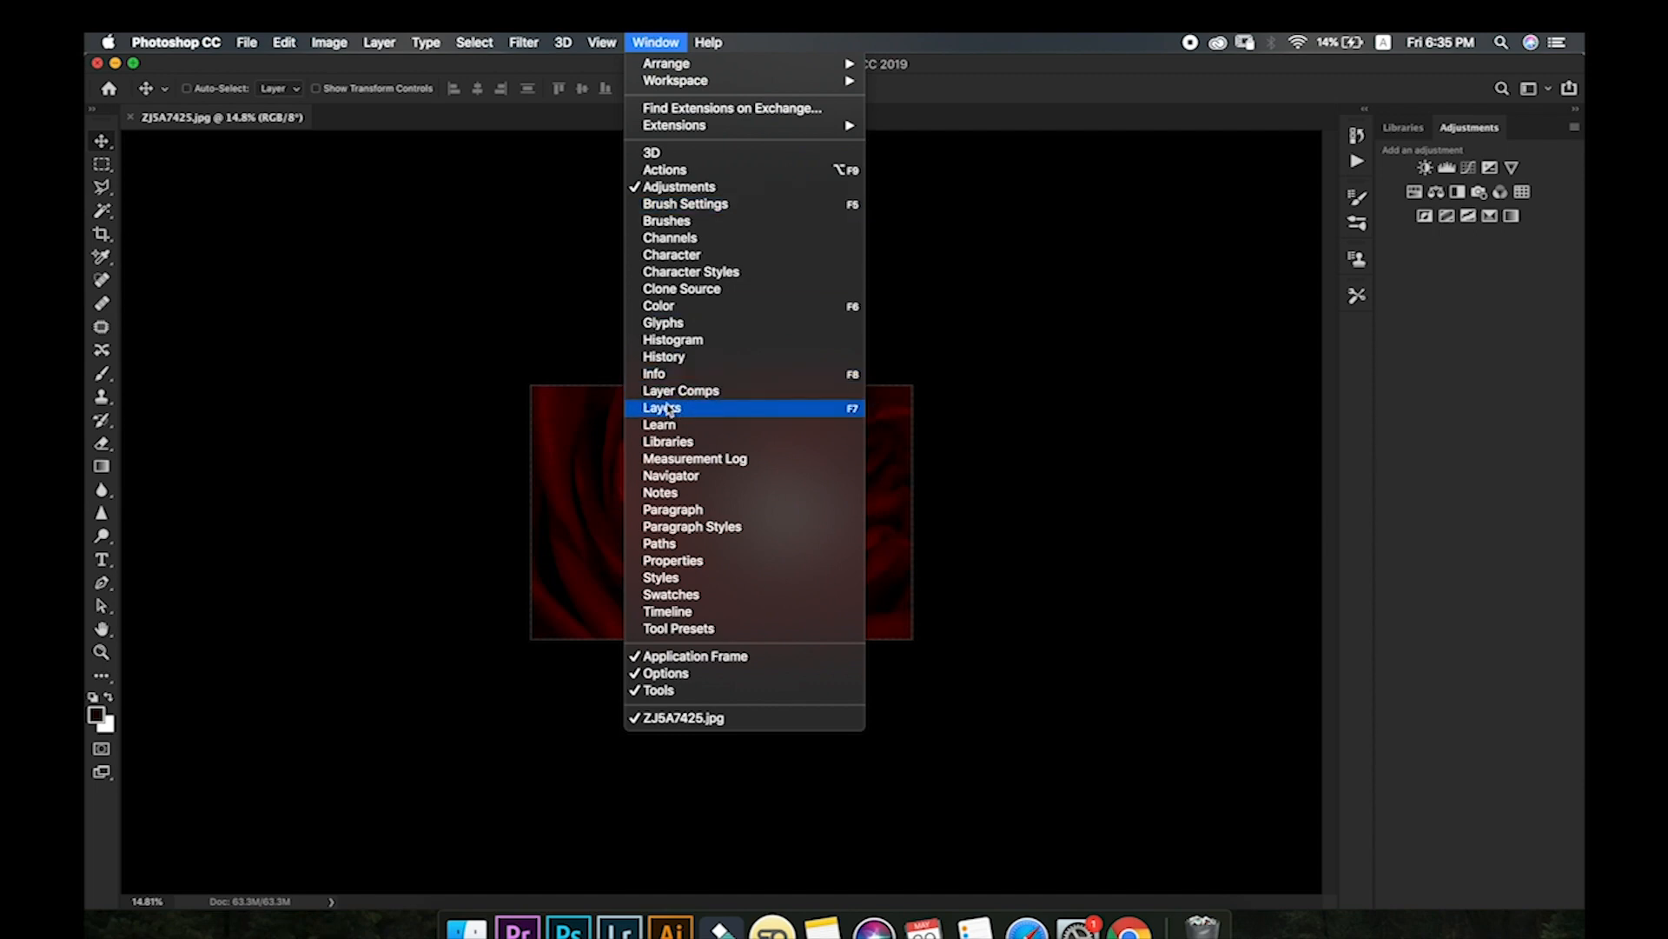
pyautogui.click(668, 409)
pyautogui.click(656, 42)
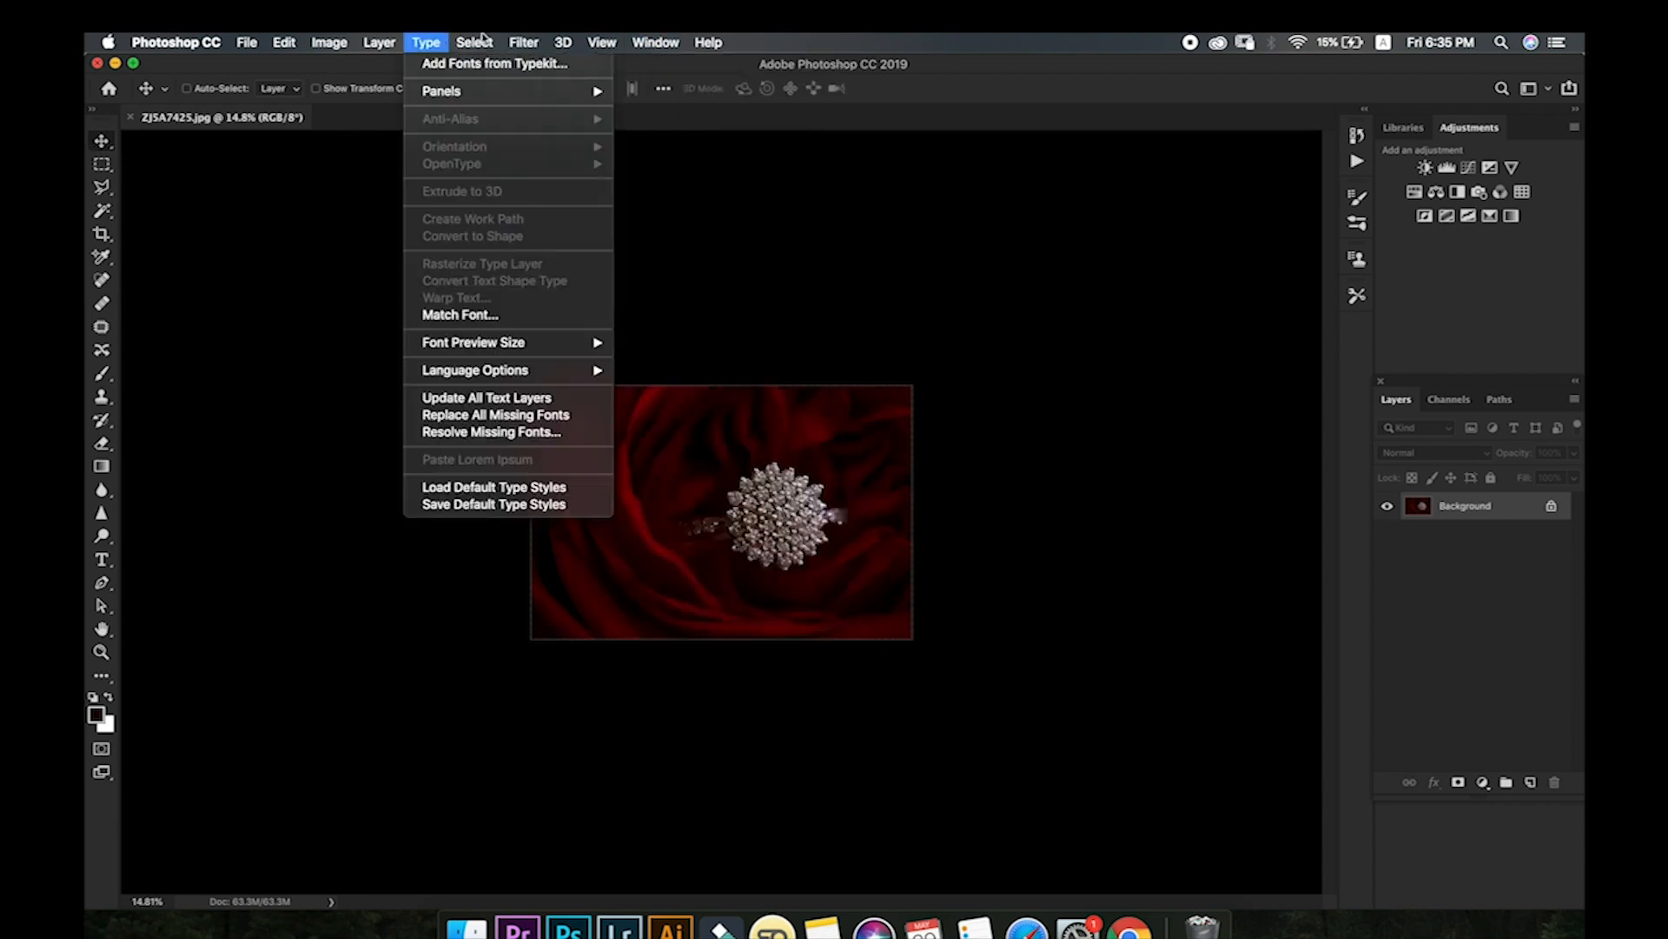
pyautogui.click(628, 38)
# - Fit the ring photo on screen and switch from the Move tool to the Artboard tool in the same group
pyautogui.scroll(3, 283, 278)
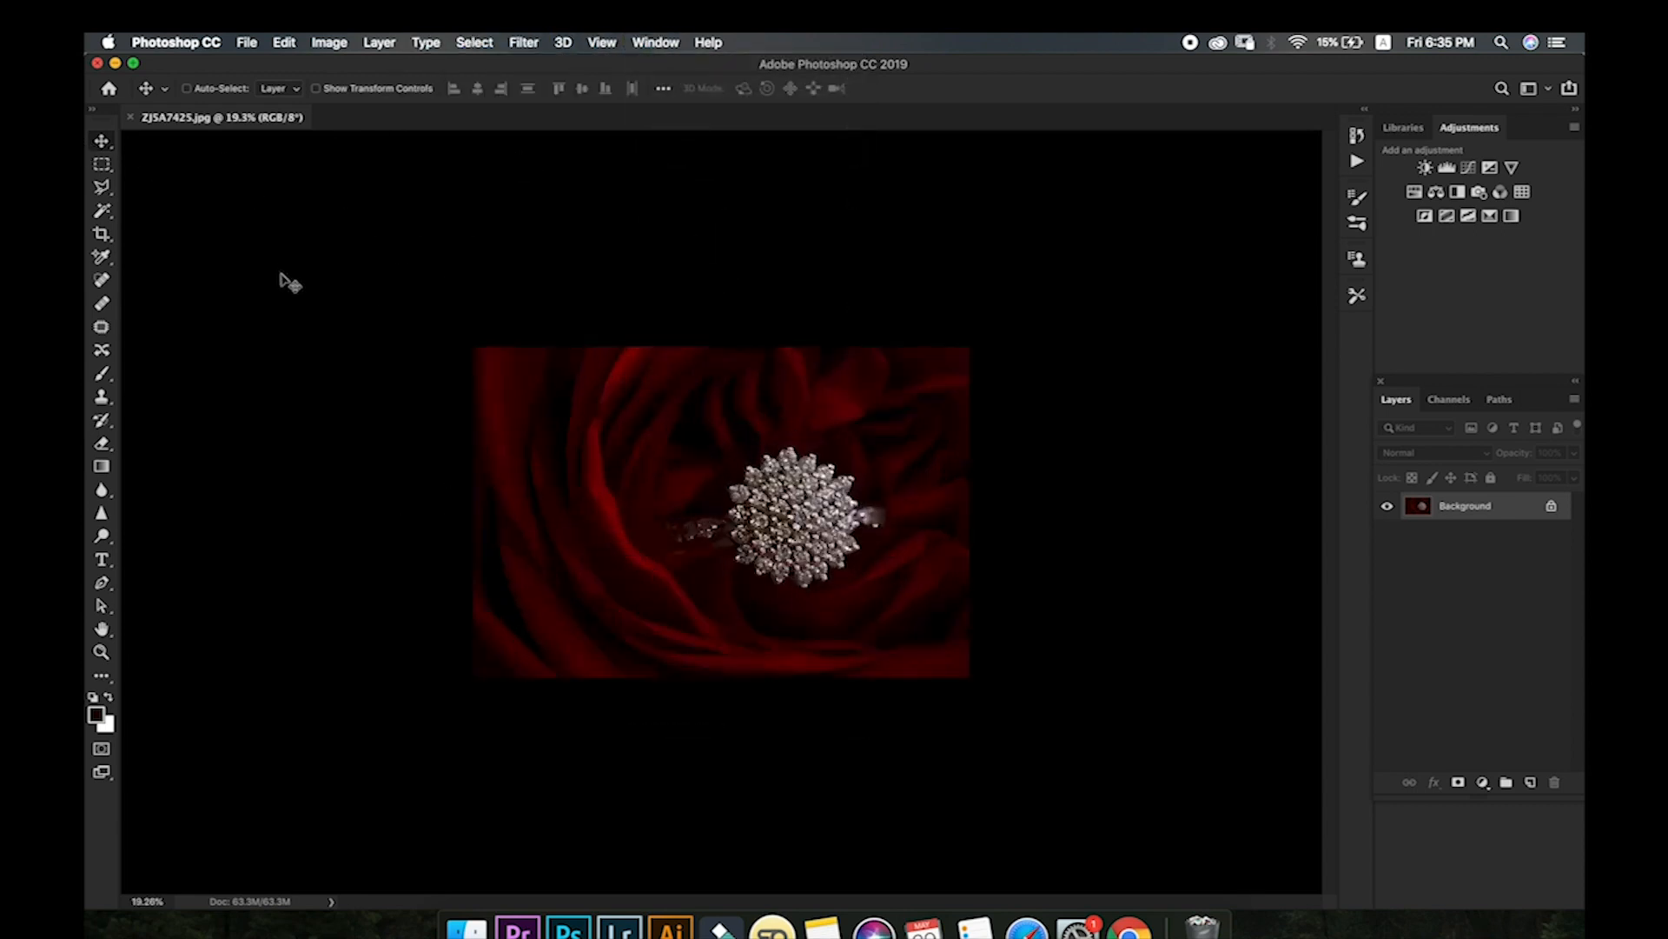
pyautogui.press('super+plus')
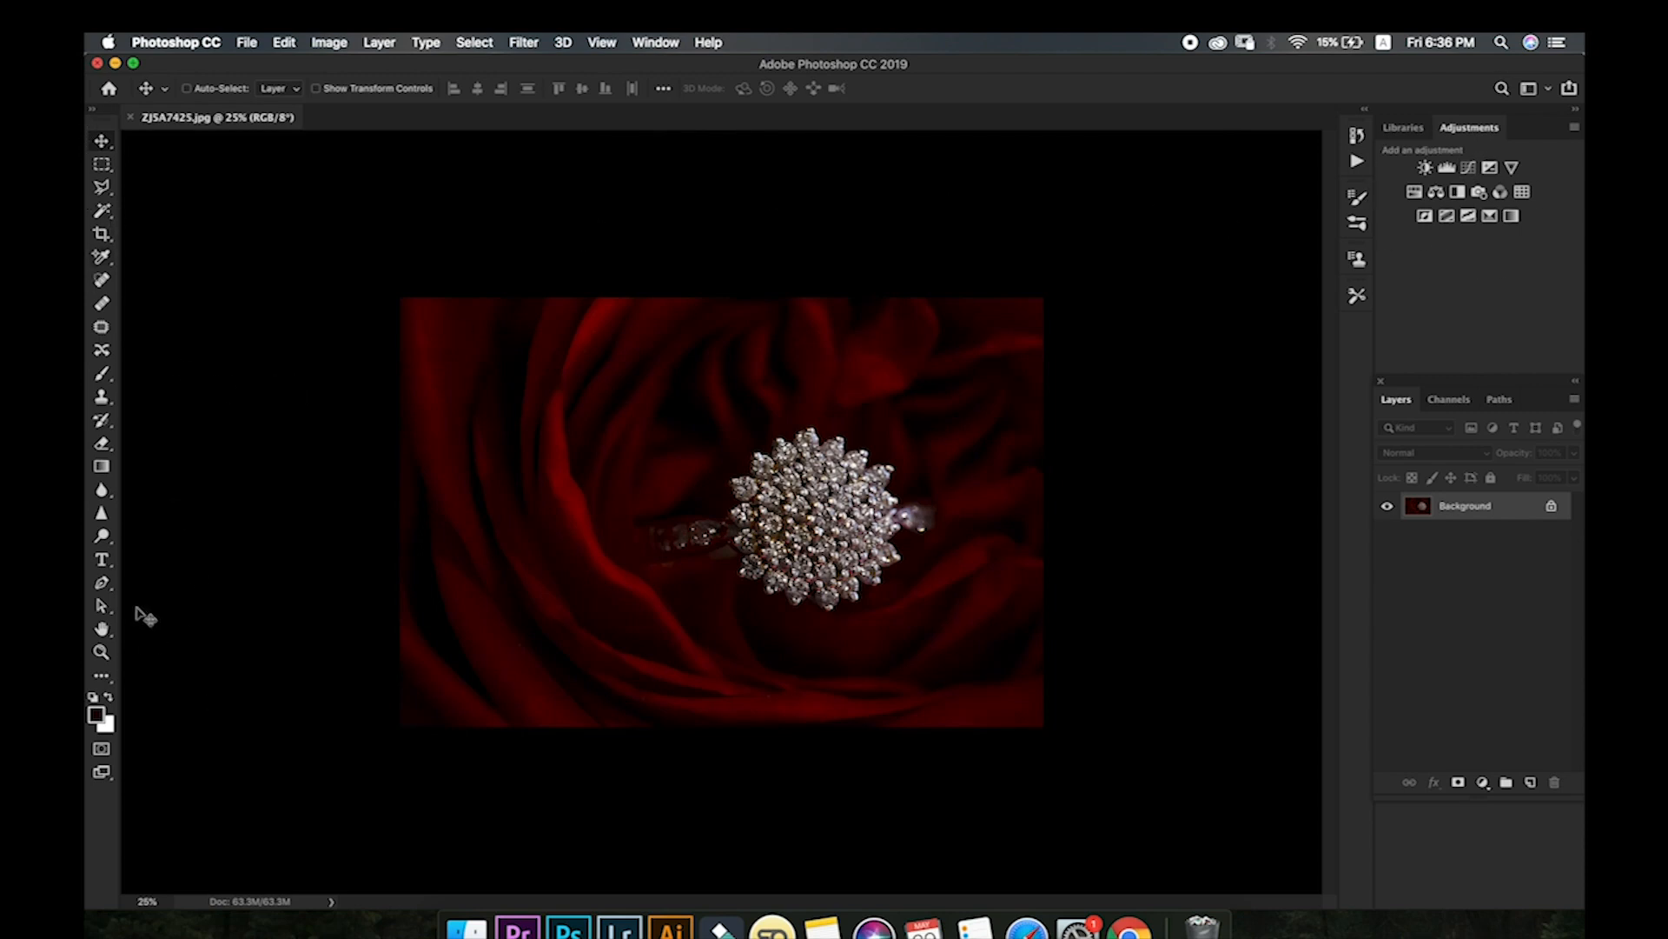
pyautogui.scroll(3, 247, 156)
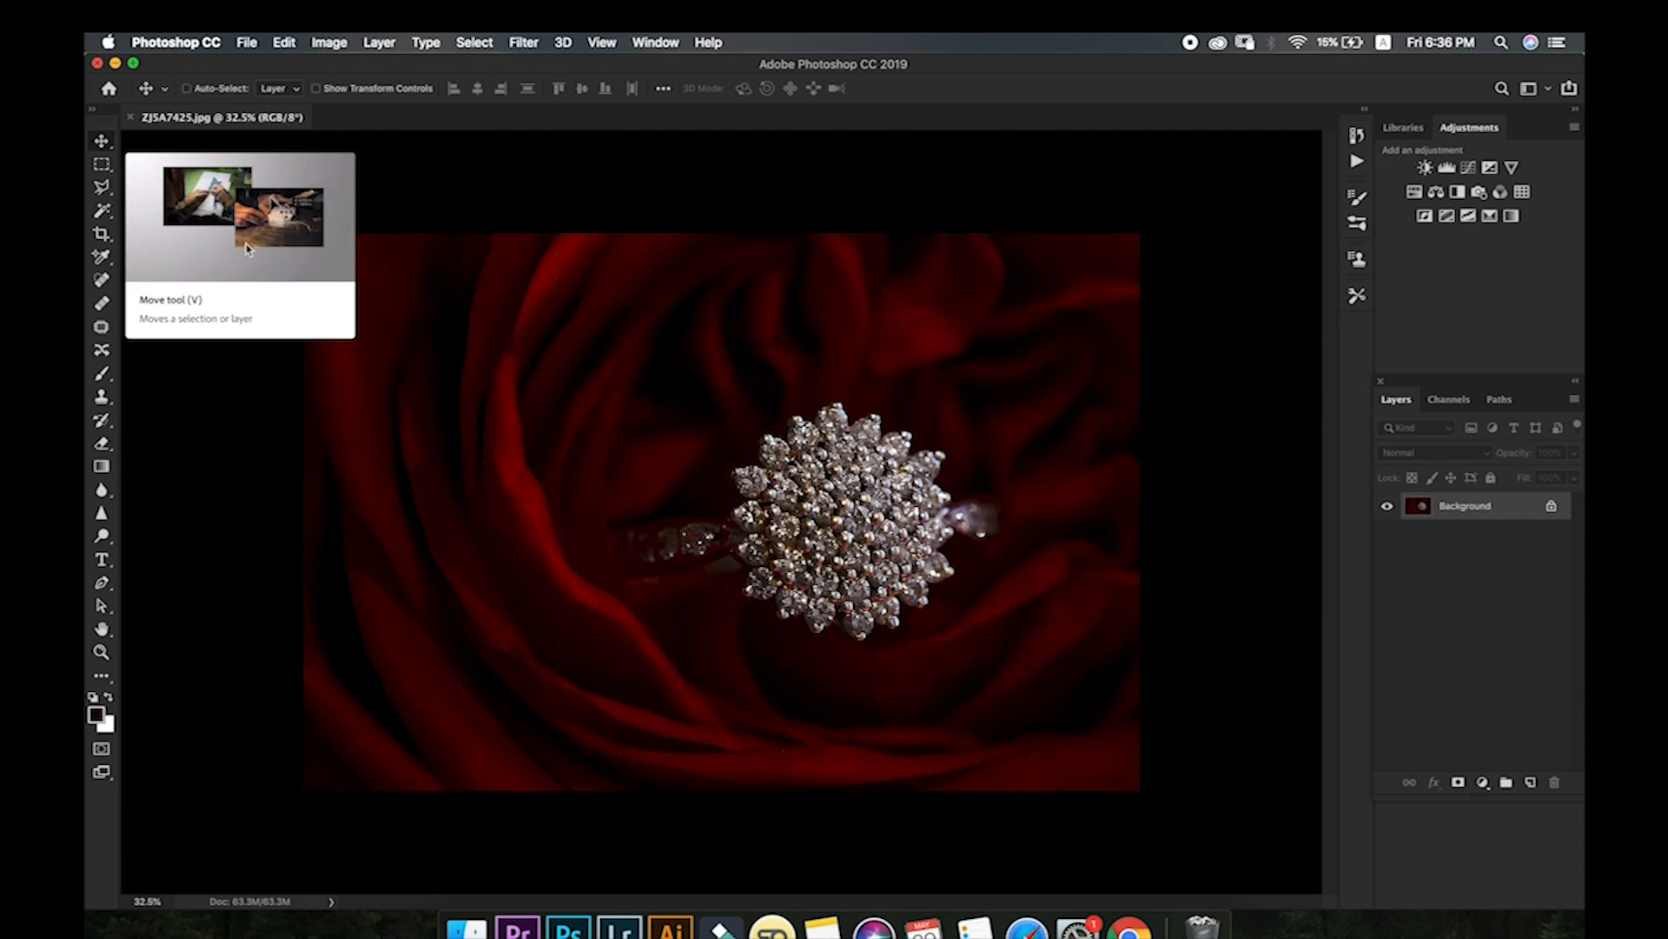
pyautogui.rightClick(99, 139)
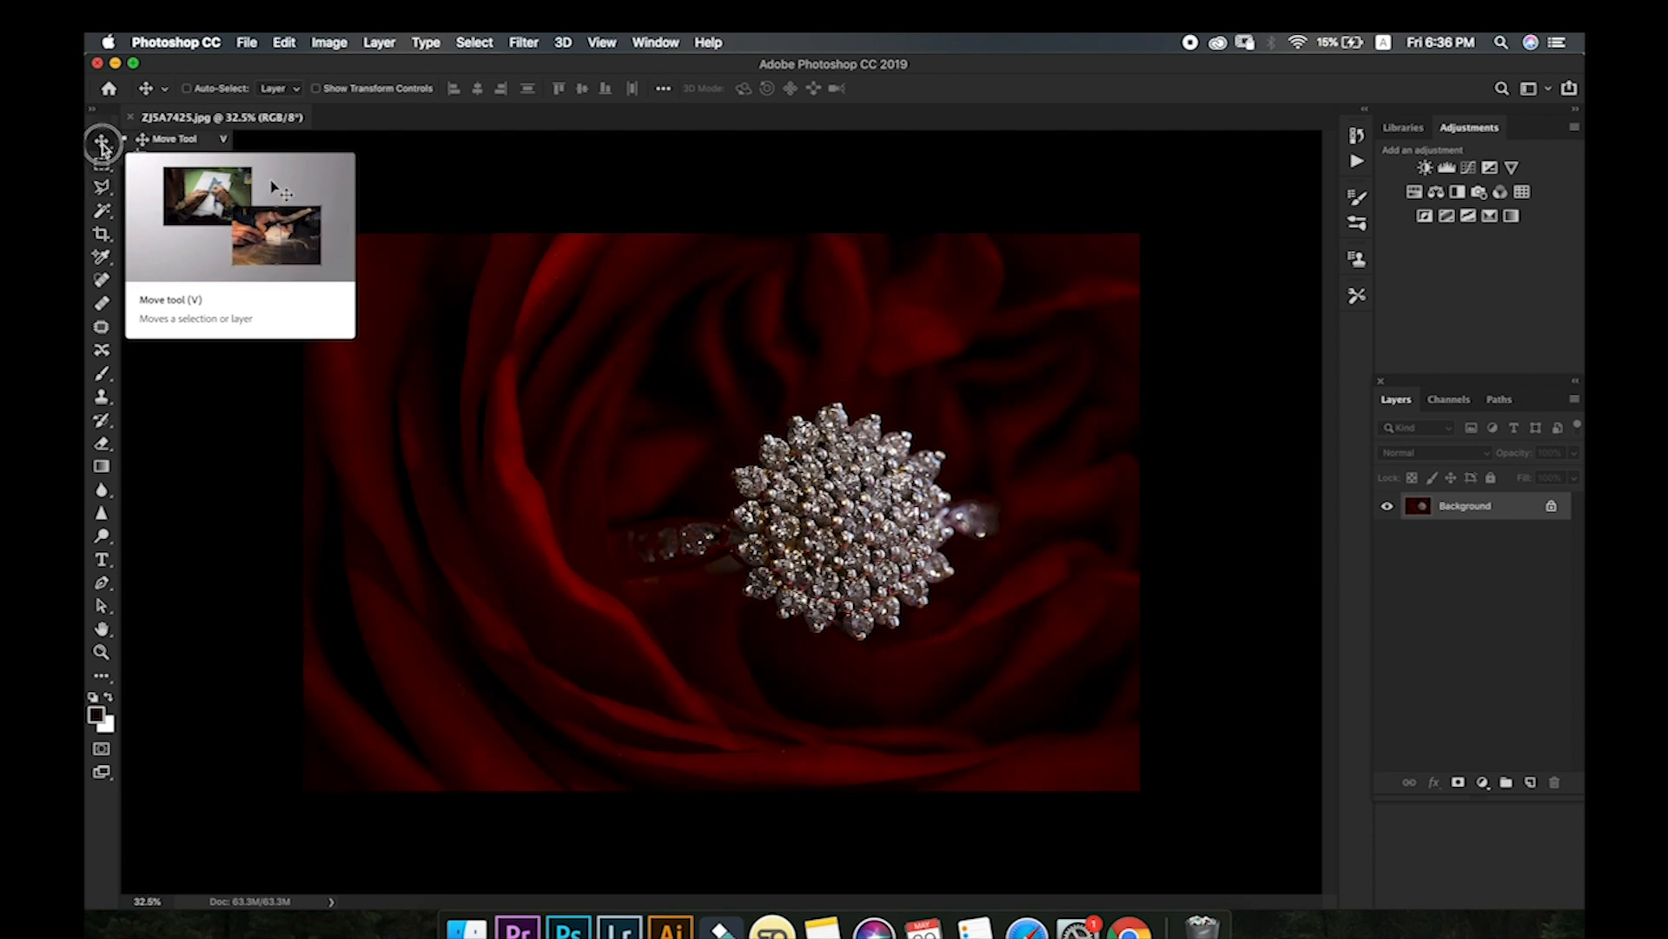
pyautogui.click(101, 144)
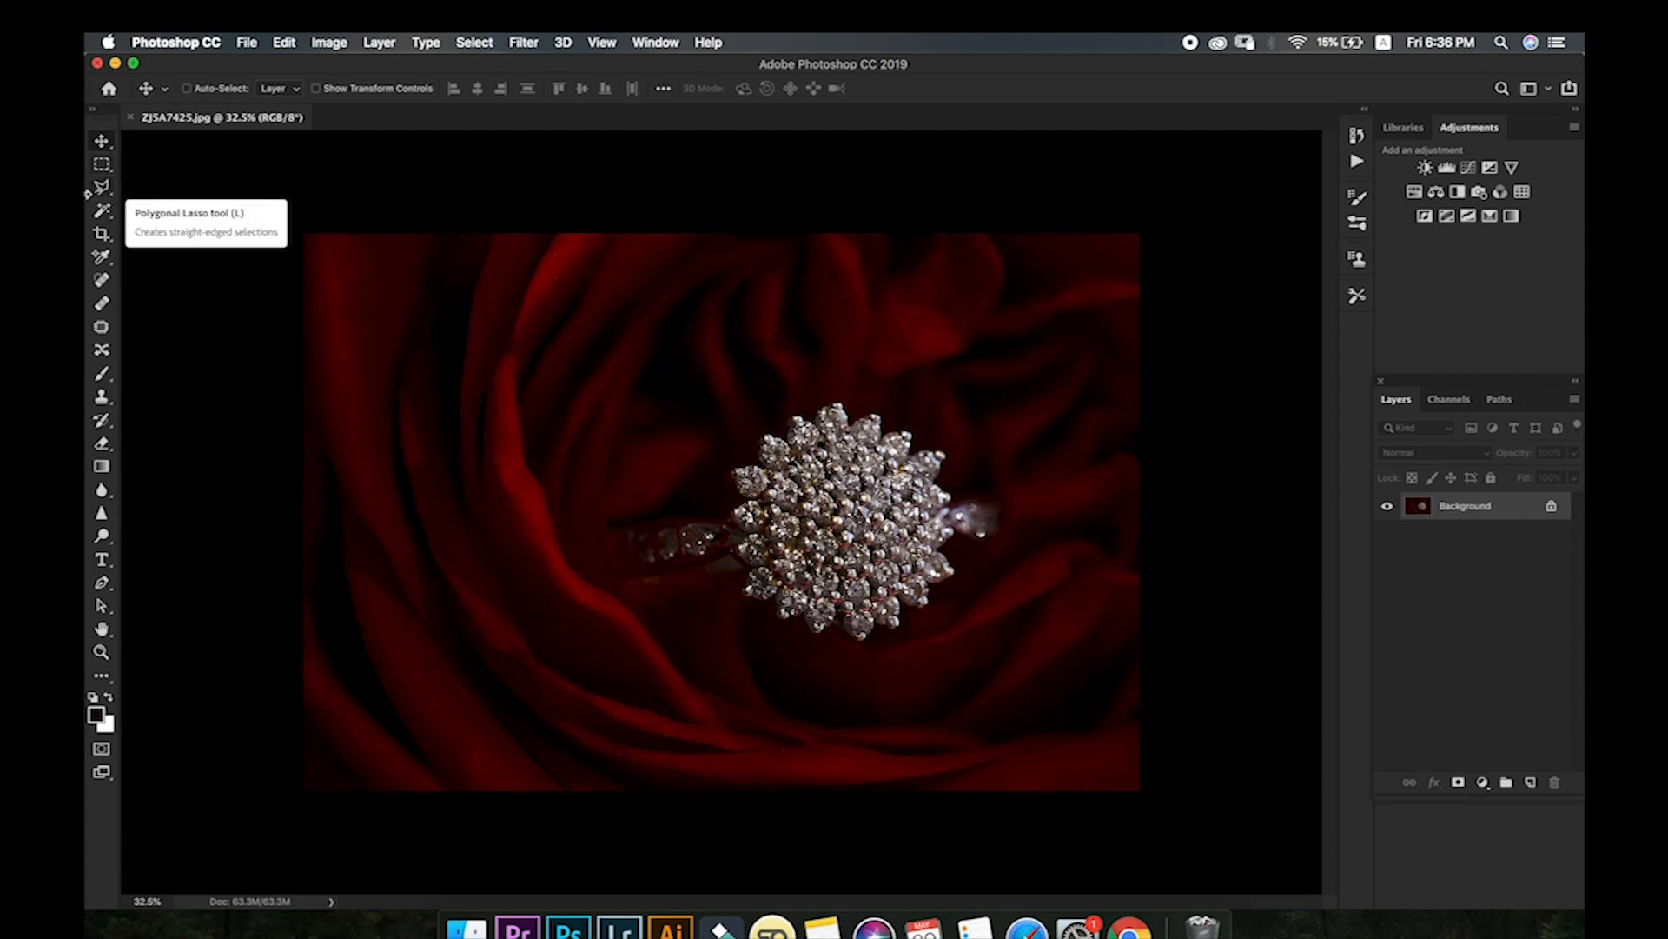
pyautogui.press('super+0')
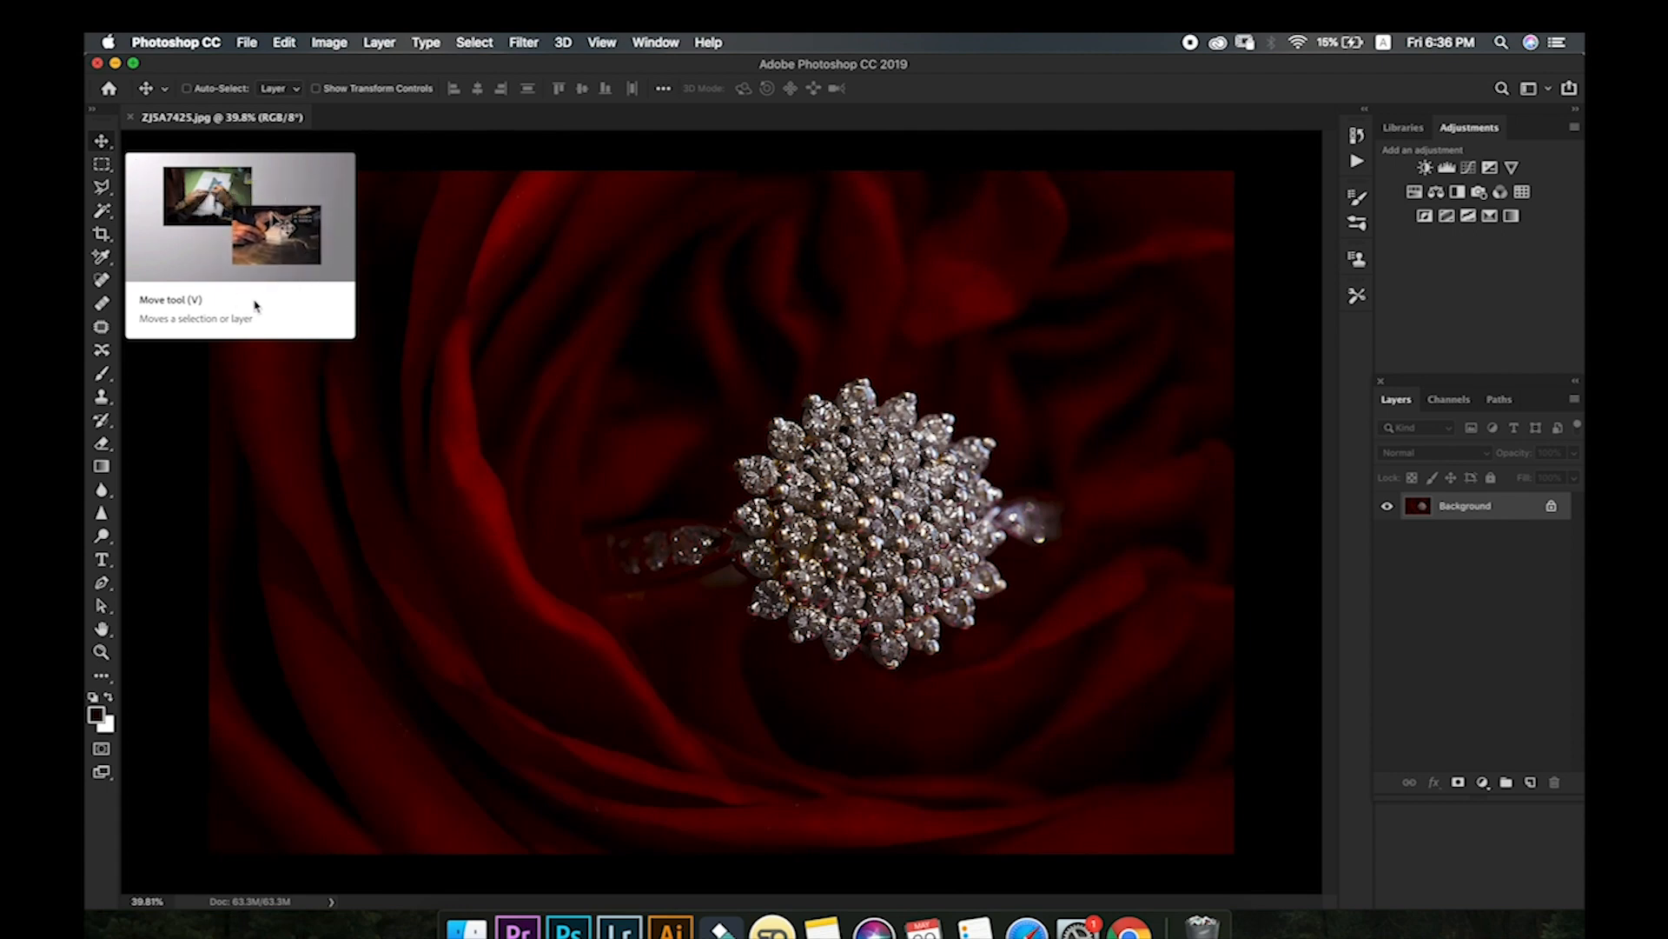
pyautogui.click(102, 146)
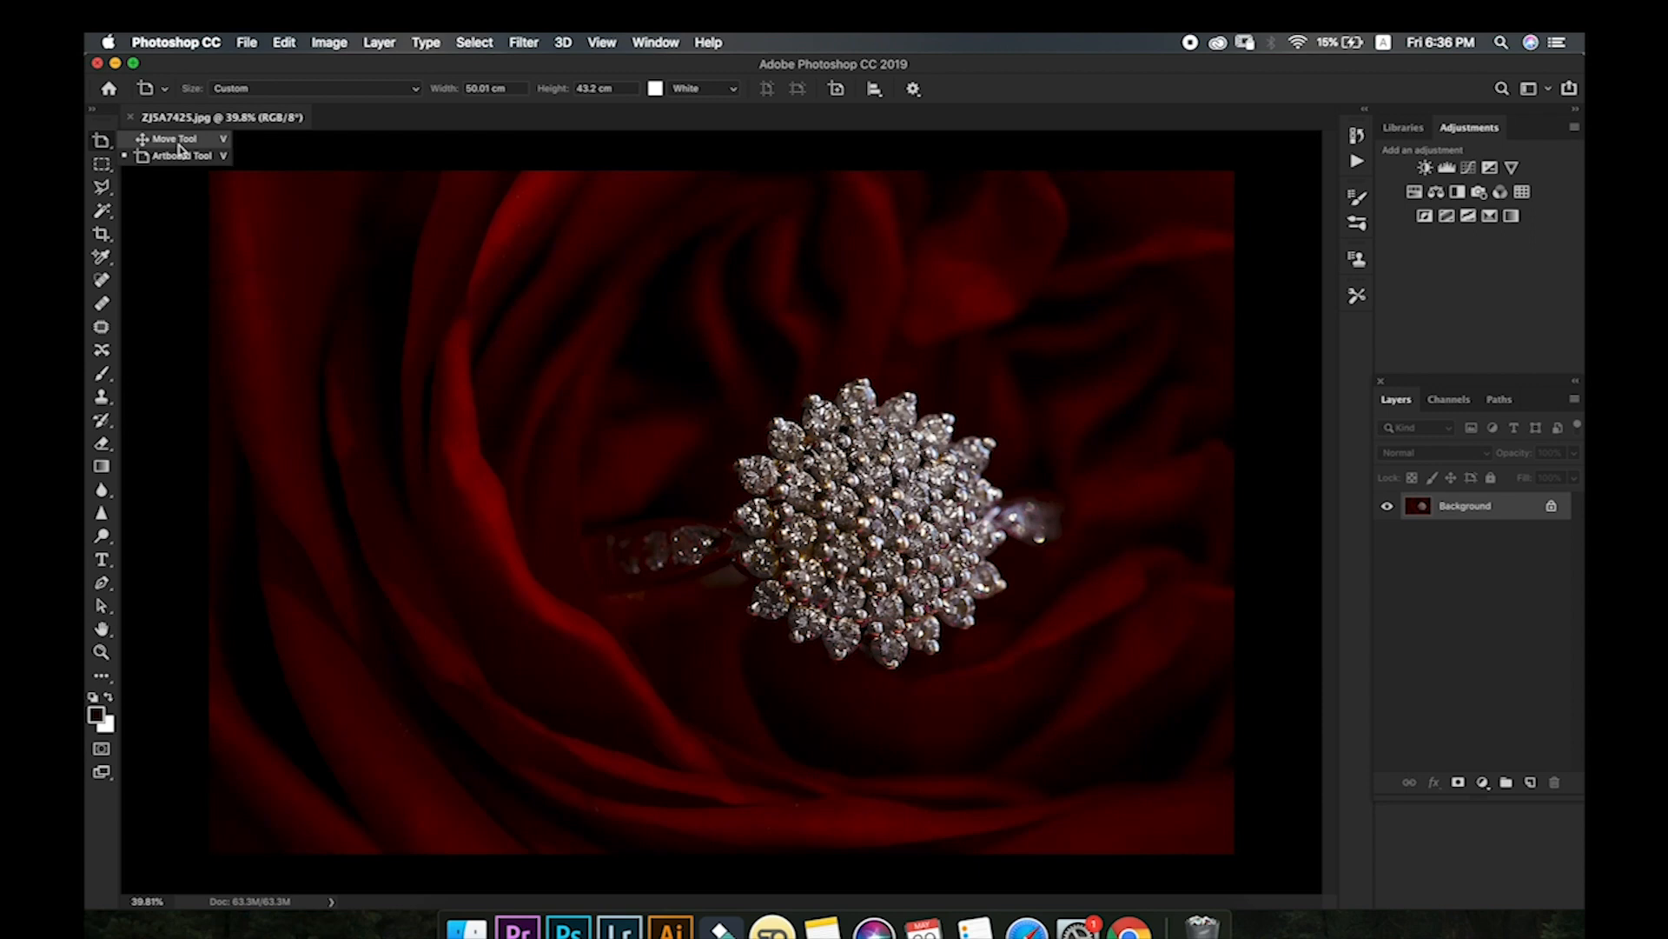
# - Activate the Rectangular Marquee tool and the Polygonal Lasso tool, and examine the tool variants grouped with each
pyautogui.click(106, 170)
pyautogui.click(102, 164)
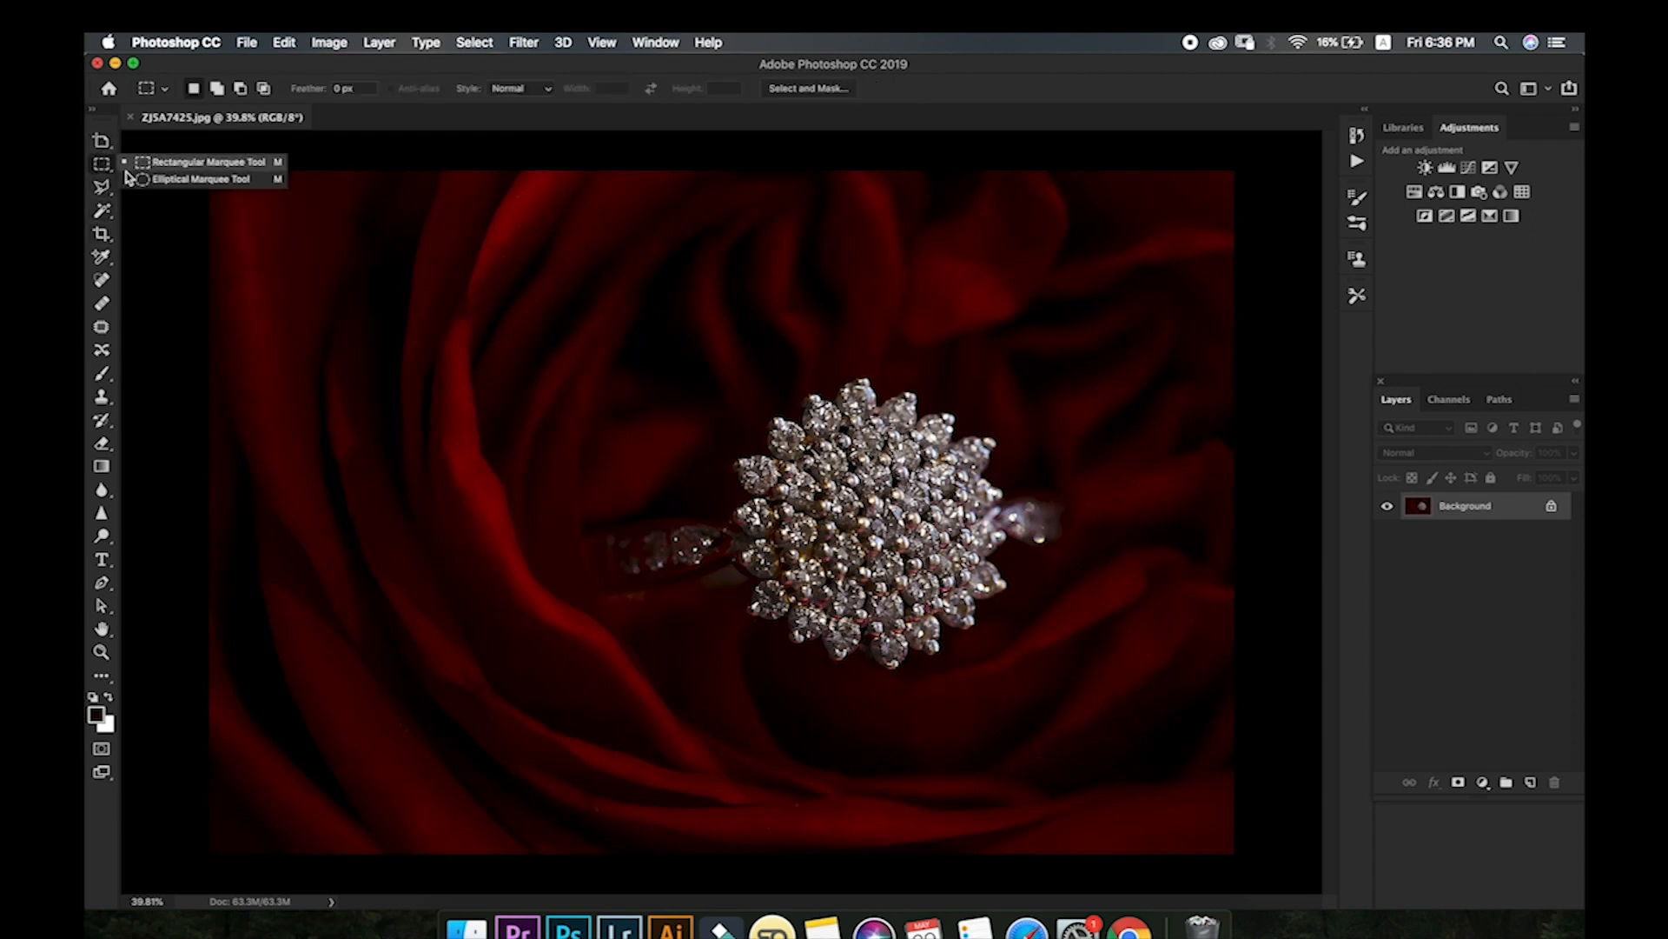
pyautogui.click(112, 173)
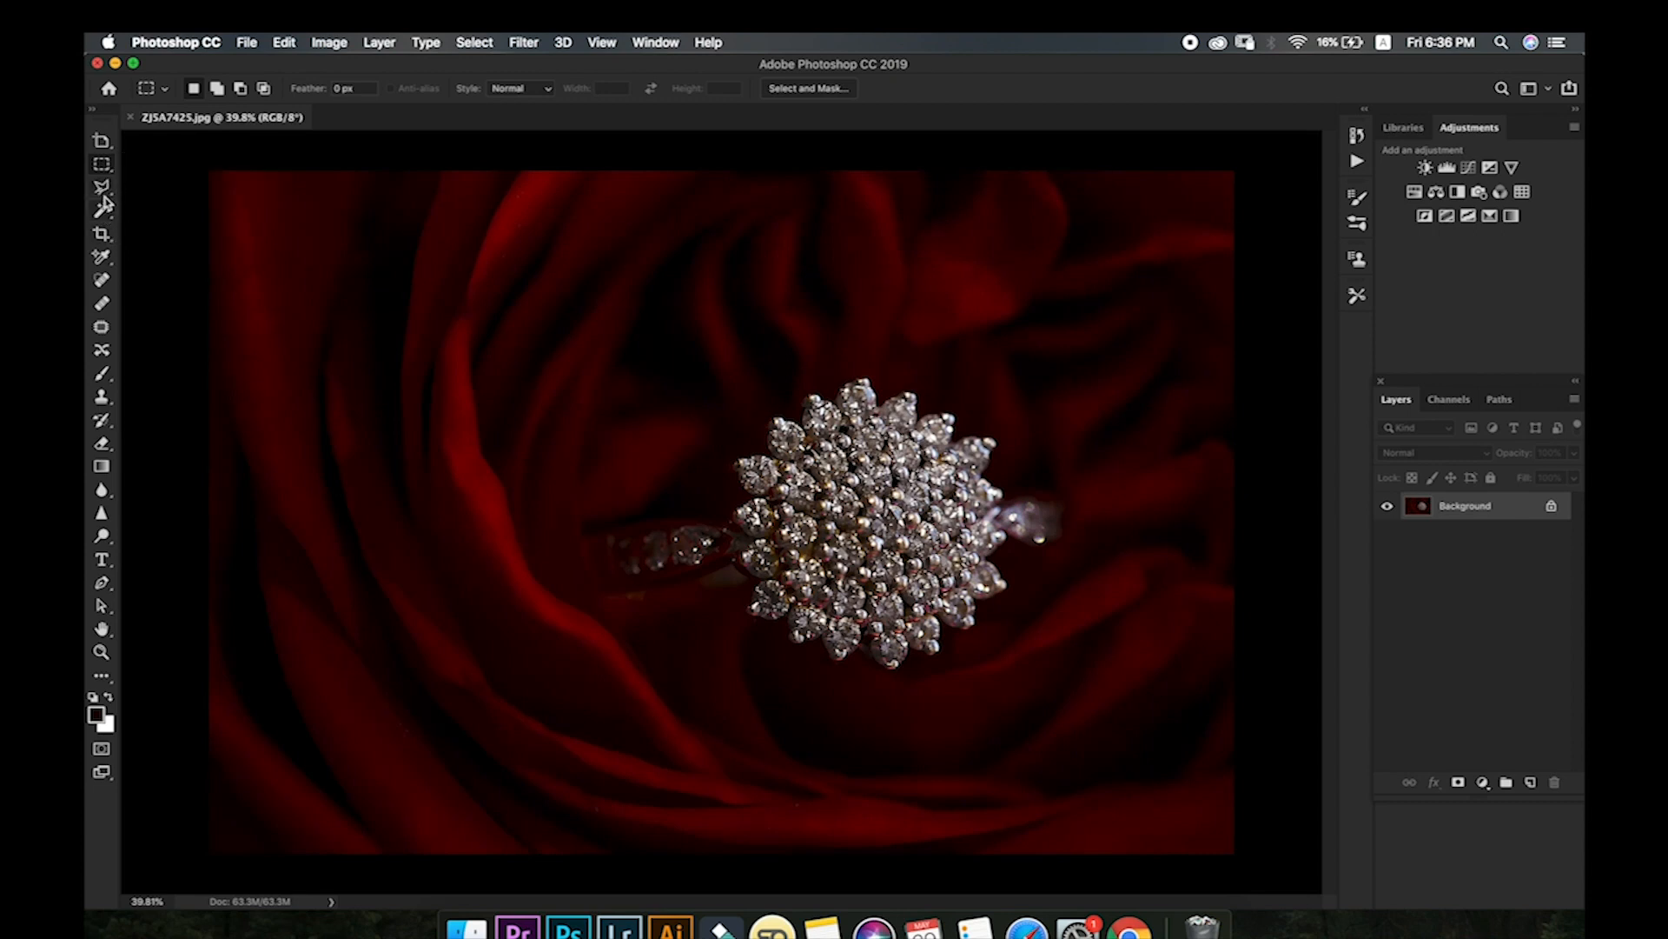
pyautogui.click(104, 191)
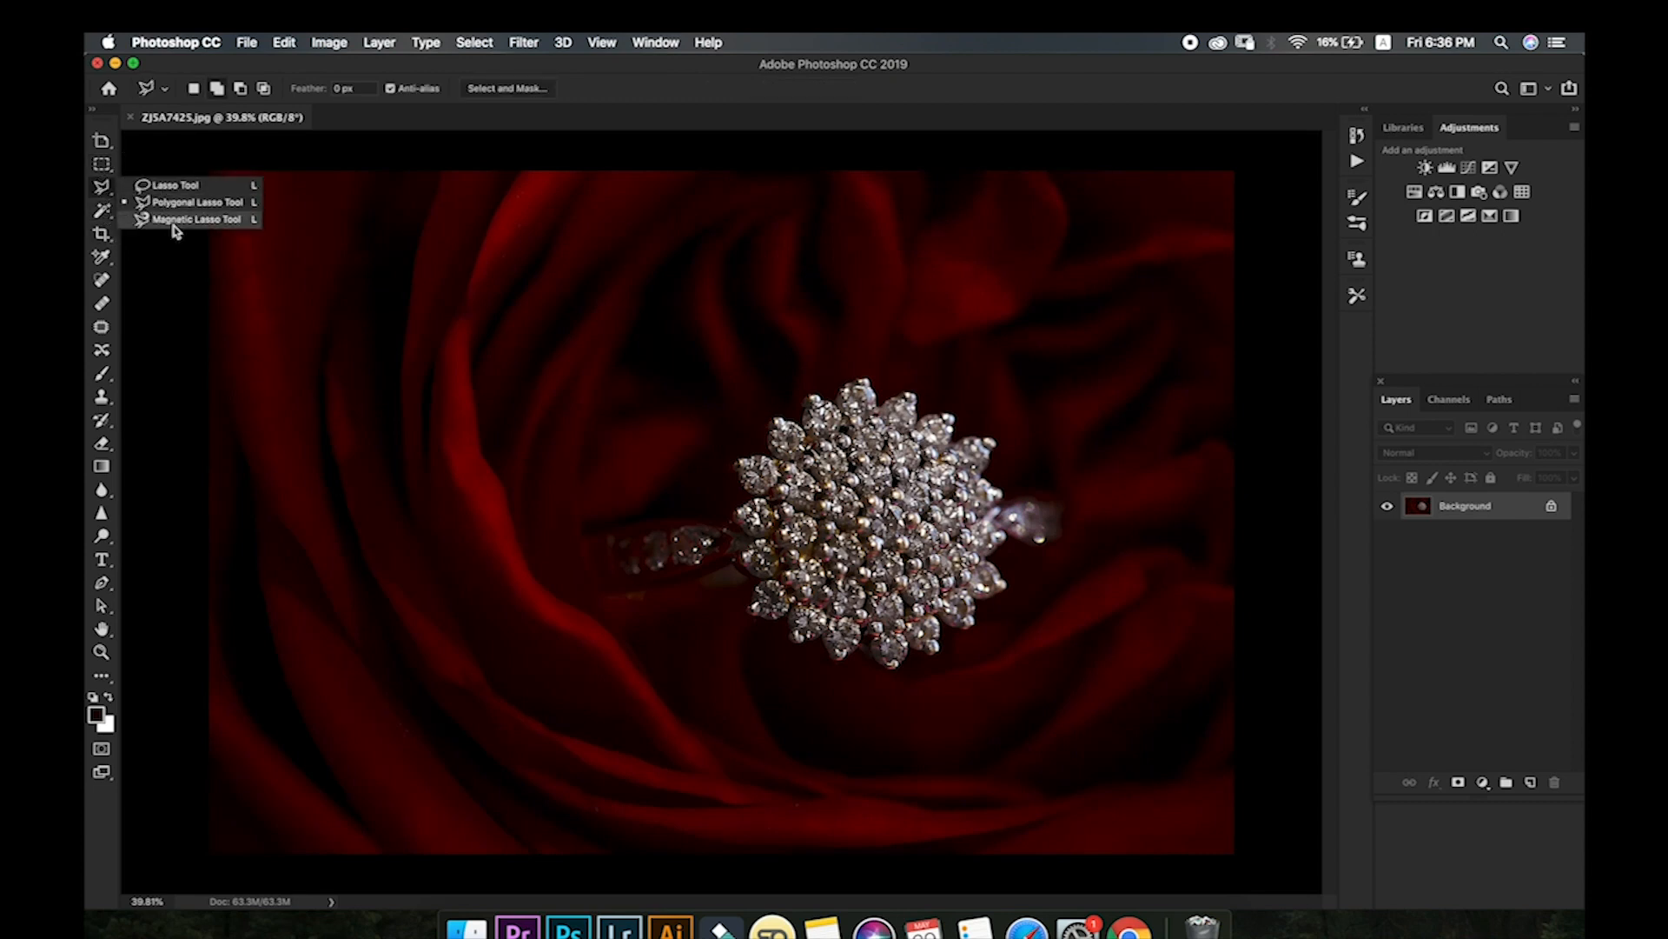
# - Activate the Healing Brush tool and the Patch tool, and swap the foreground and background colors back and forth
pyautogui.click(102, 304)
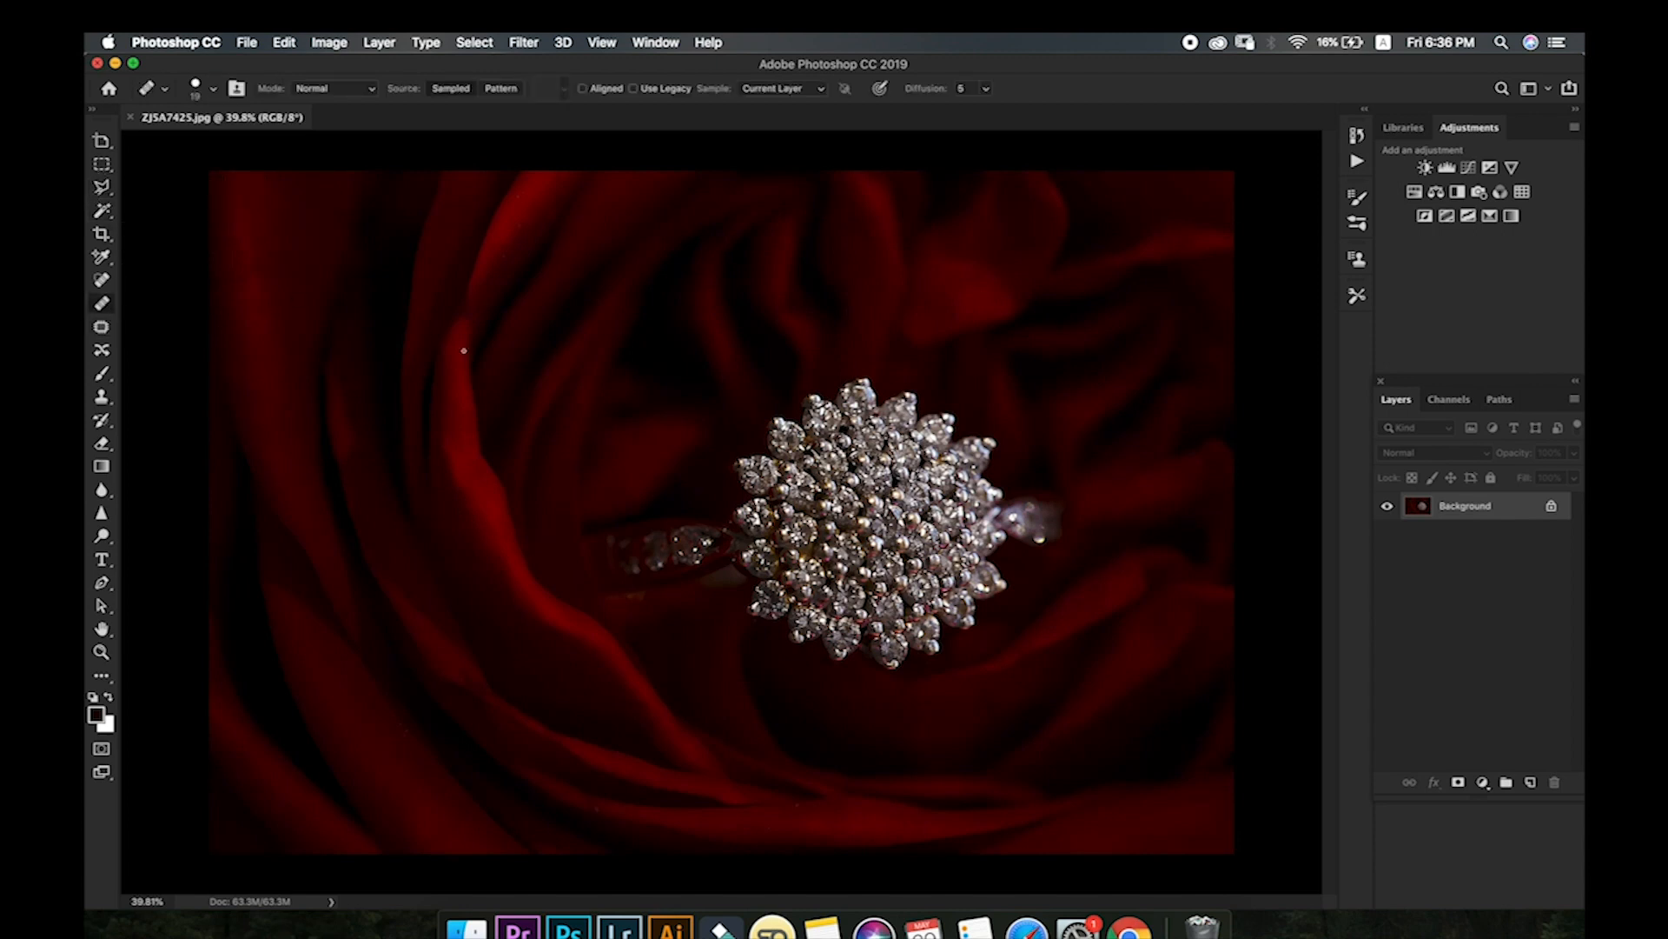
pyautogui.click(101, 329)
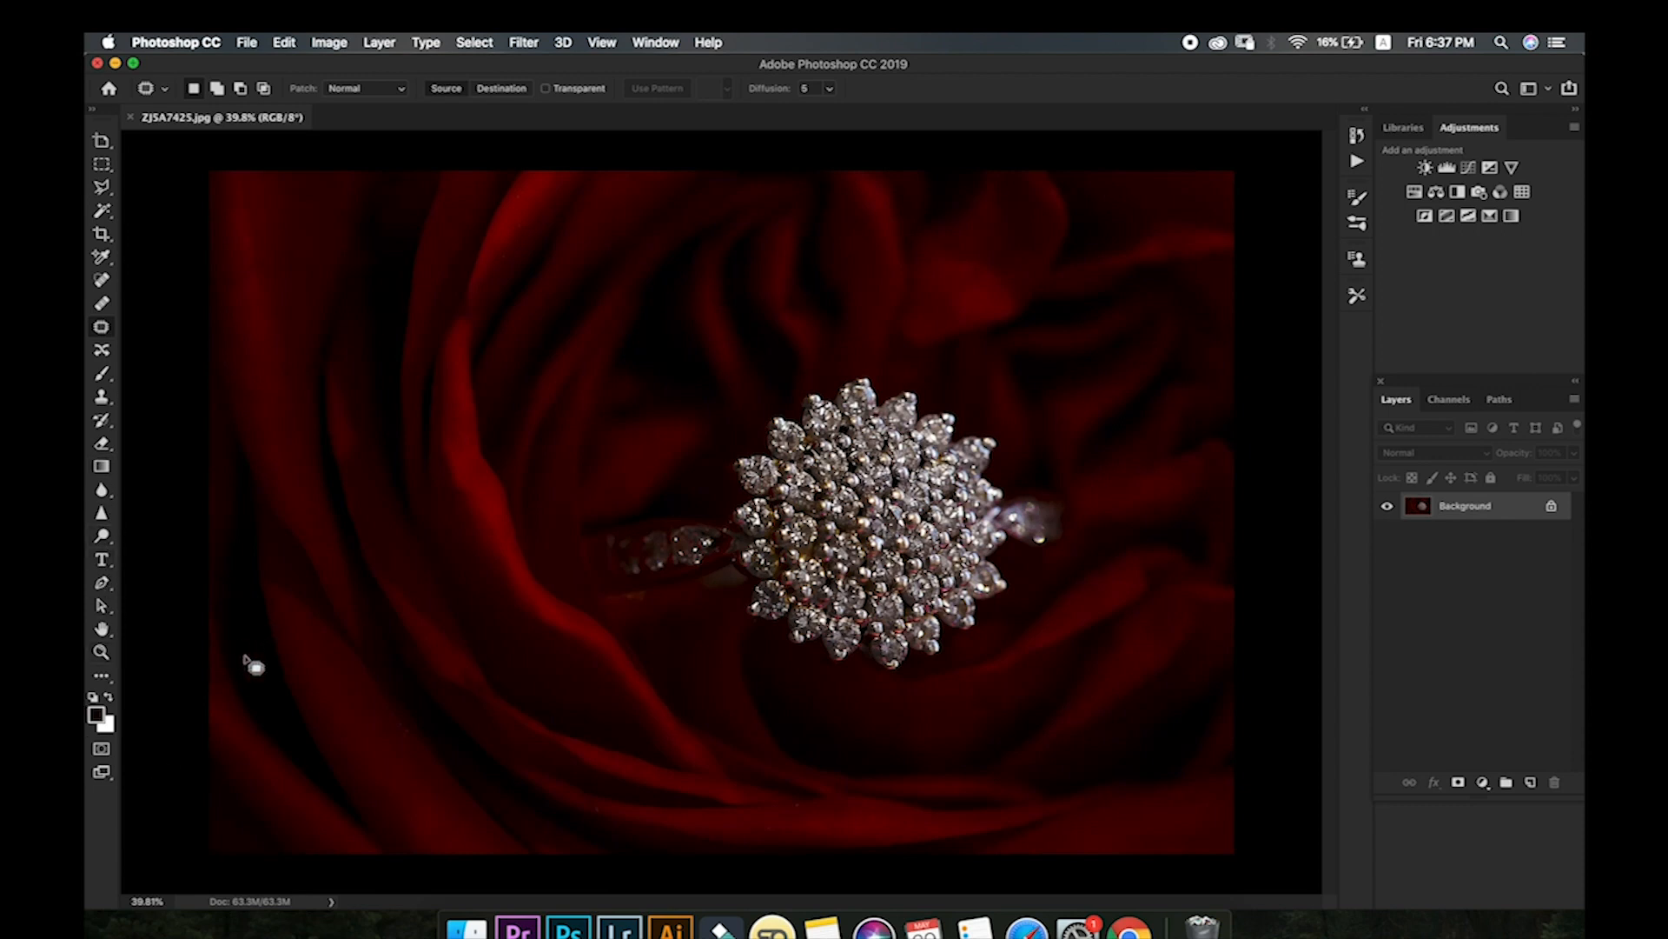
pyautogui.click(108, 698)
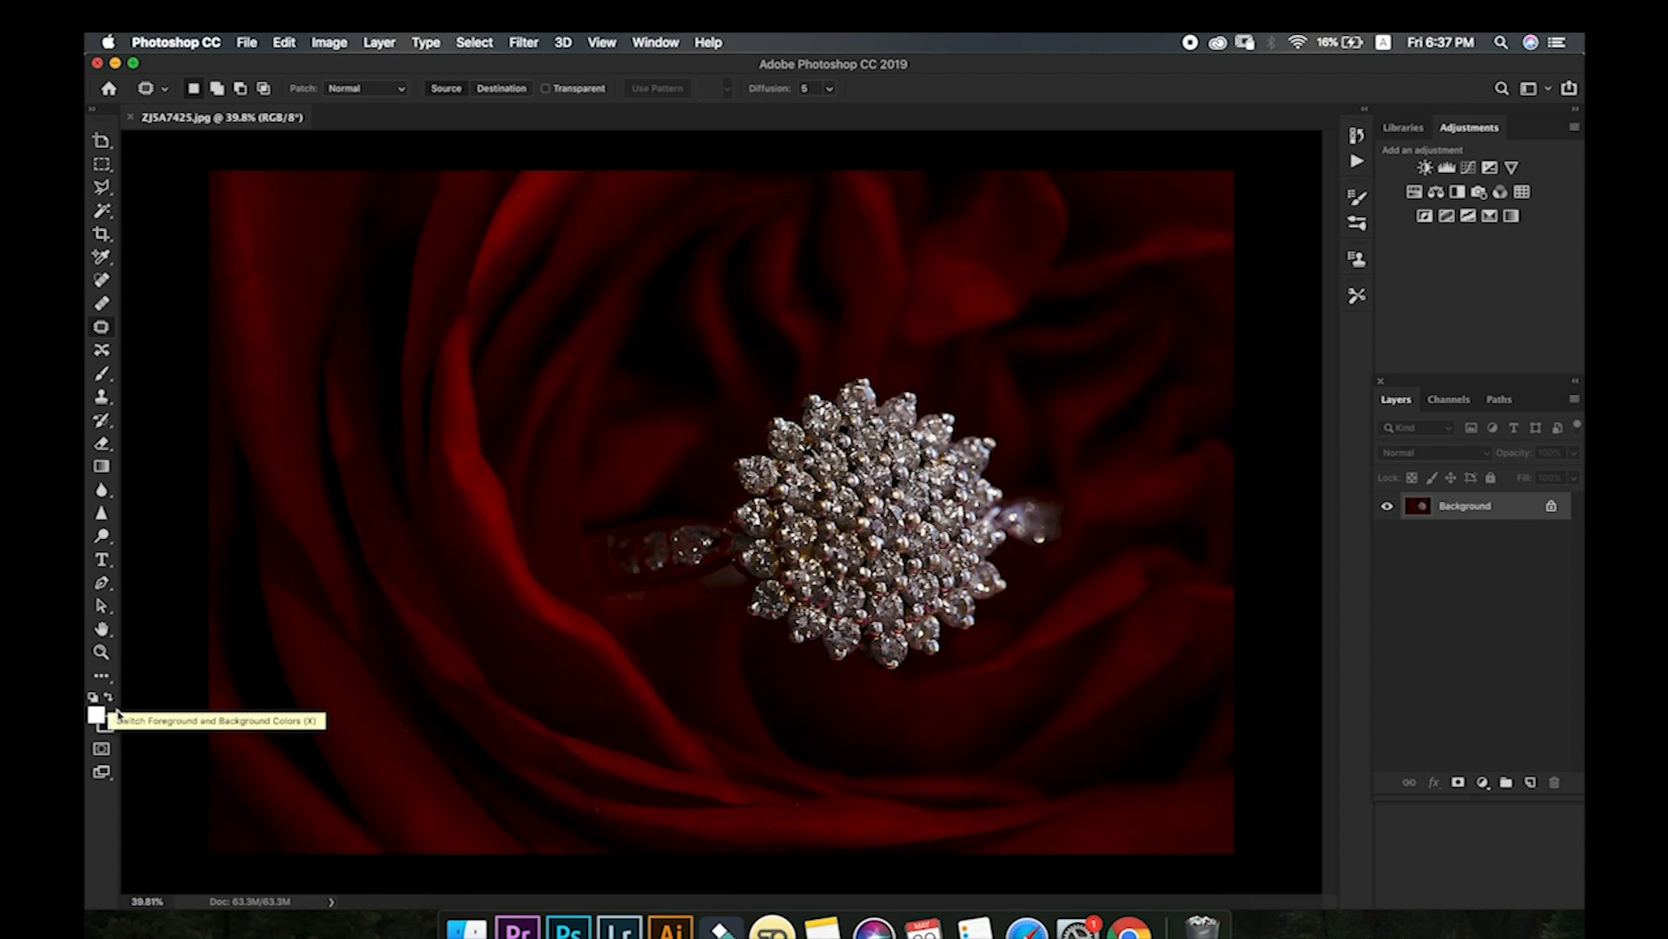
pyautogui.click(105, 697)
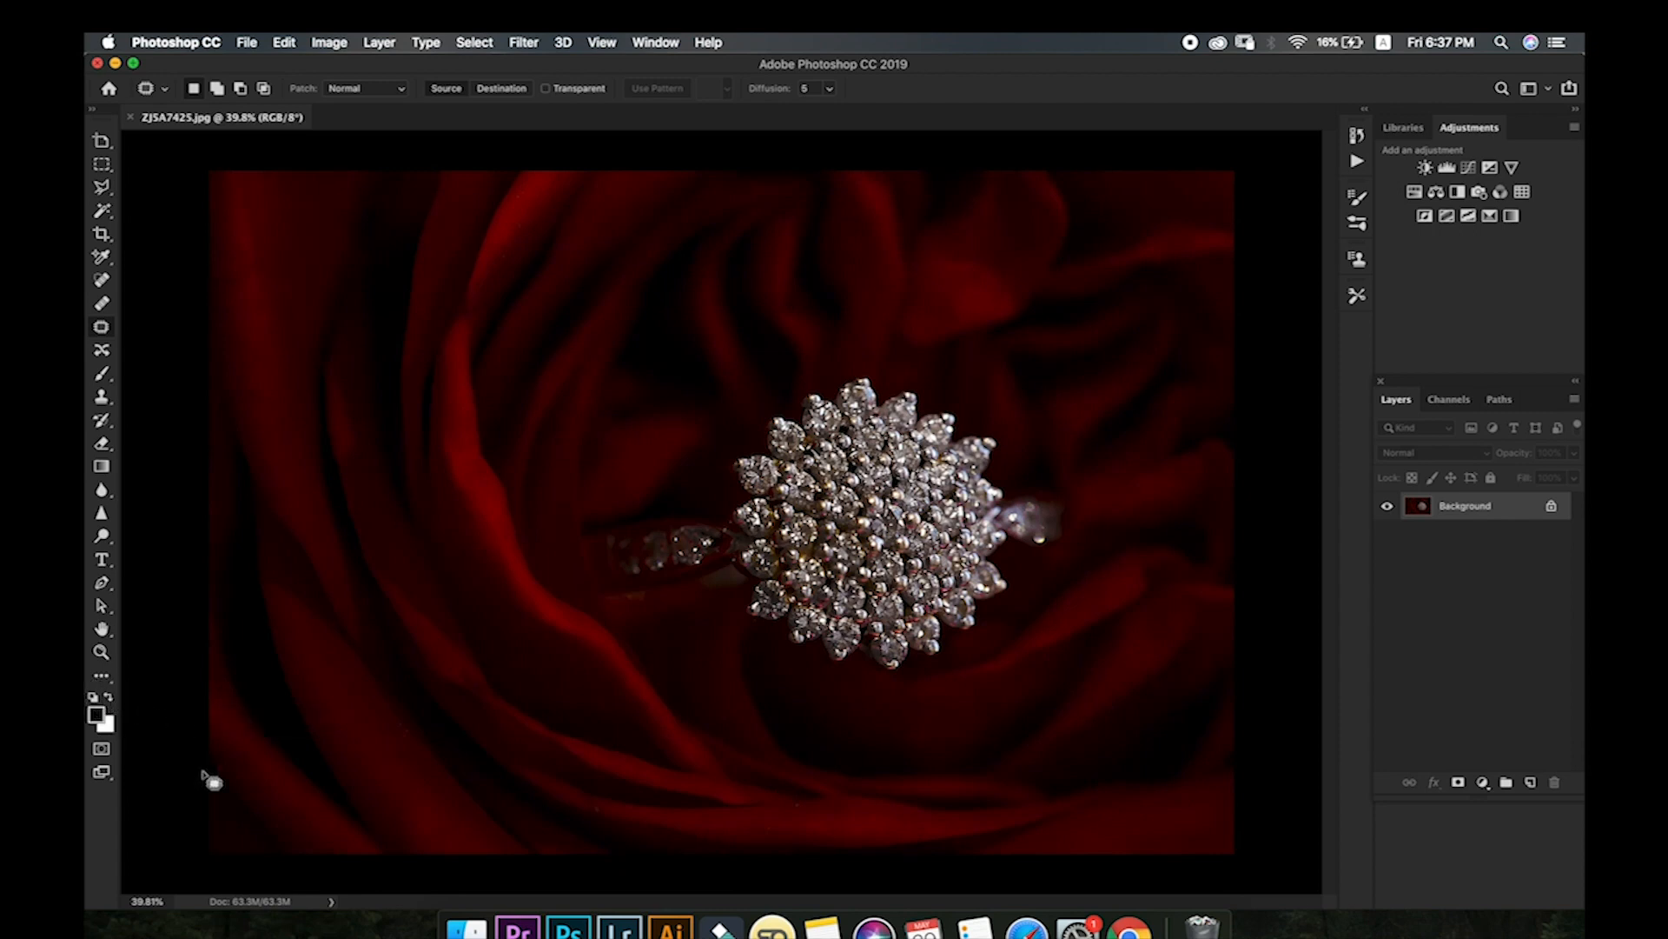
# - Swap the foreground and background colors back and forth, and activate the Move tool
pyautogui.click(107, 699)
pyautogui.click(108, 698)
pyautogui.click(101, 141)
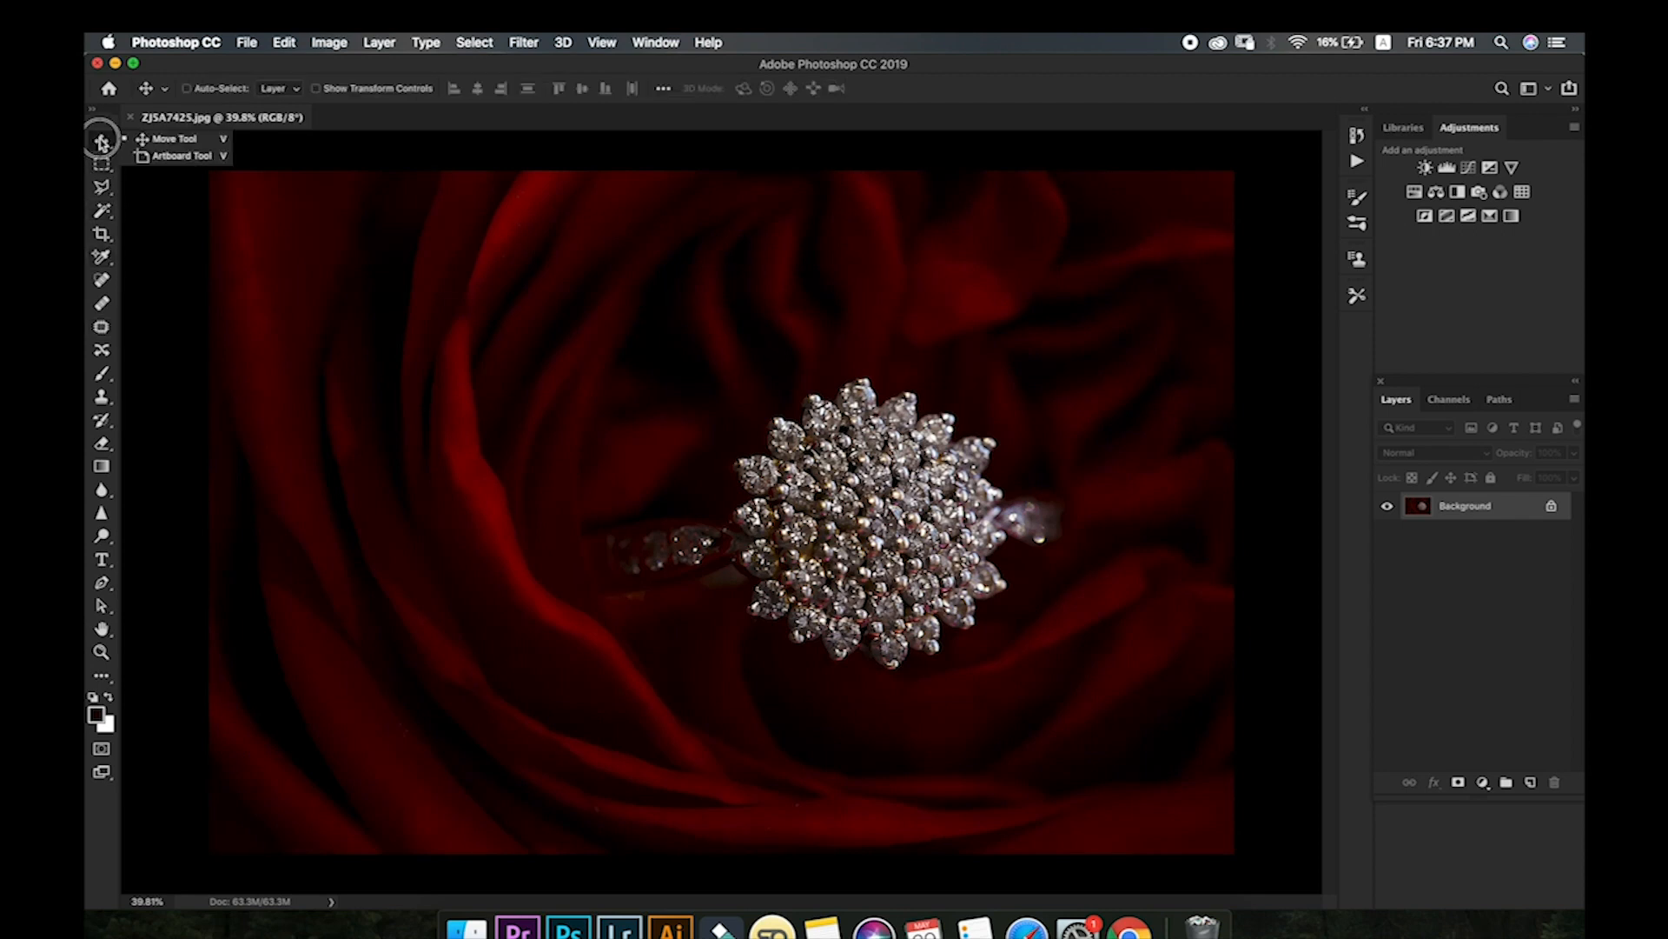
pyautogui.click(143, 142)
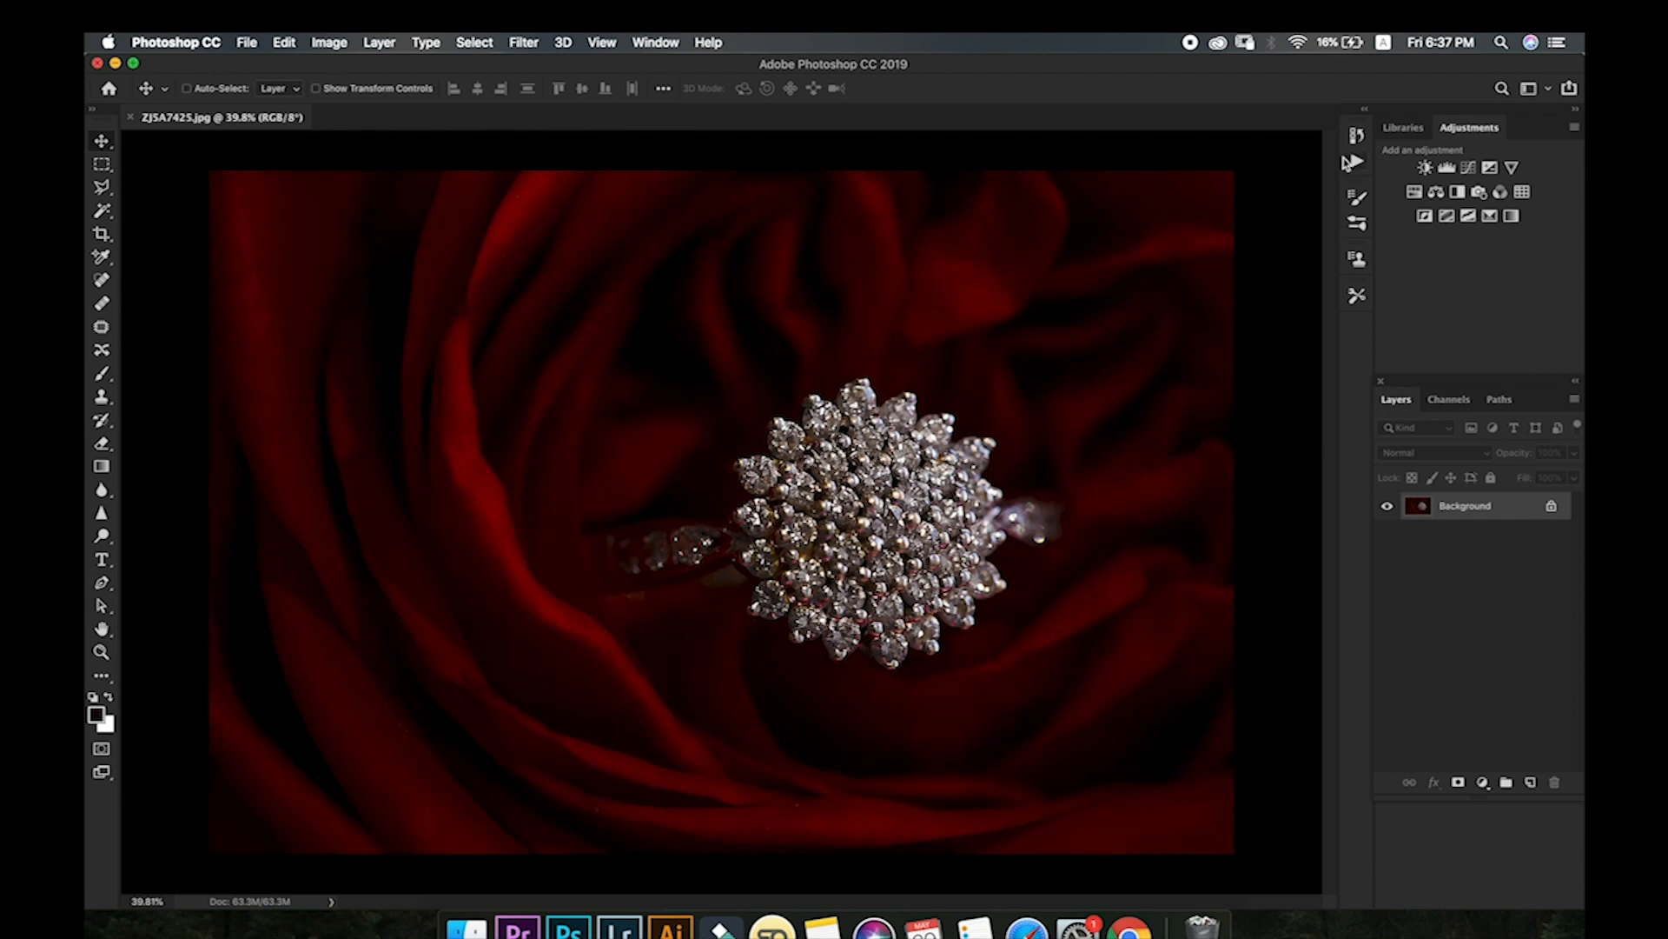
# - Expand the collapsed panel dock to view its Actions, Brushes and Clone Source panels, and collapse it again
pyautogui.click(1364, 109)
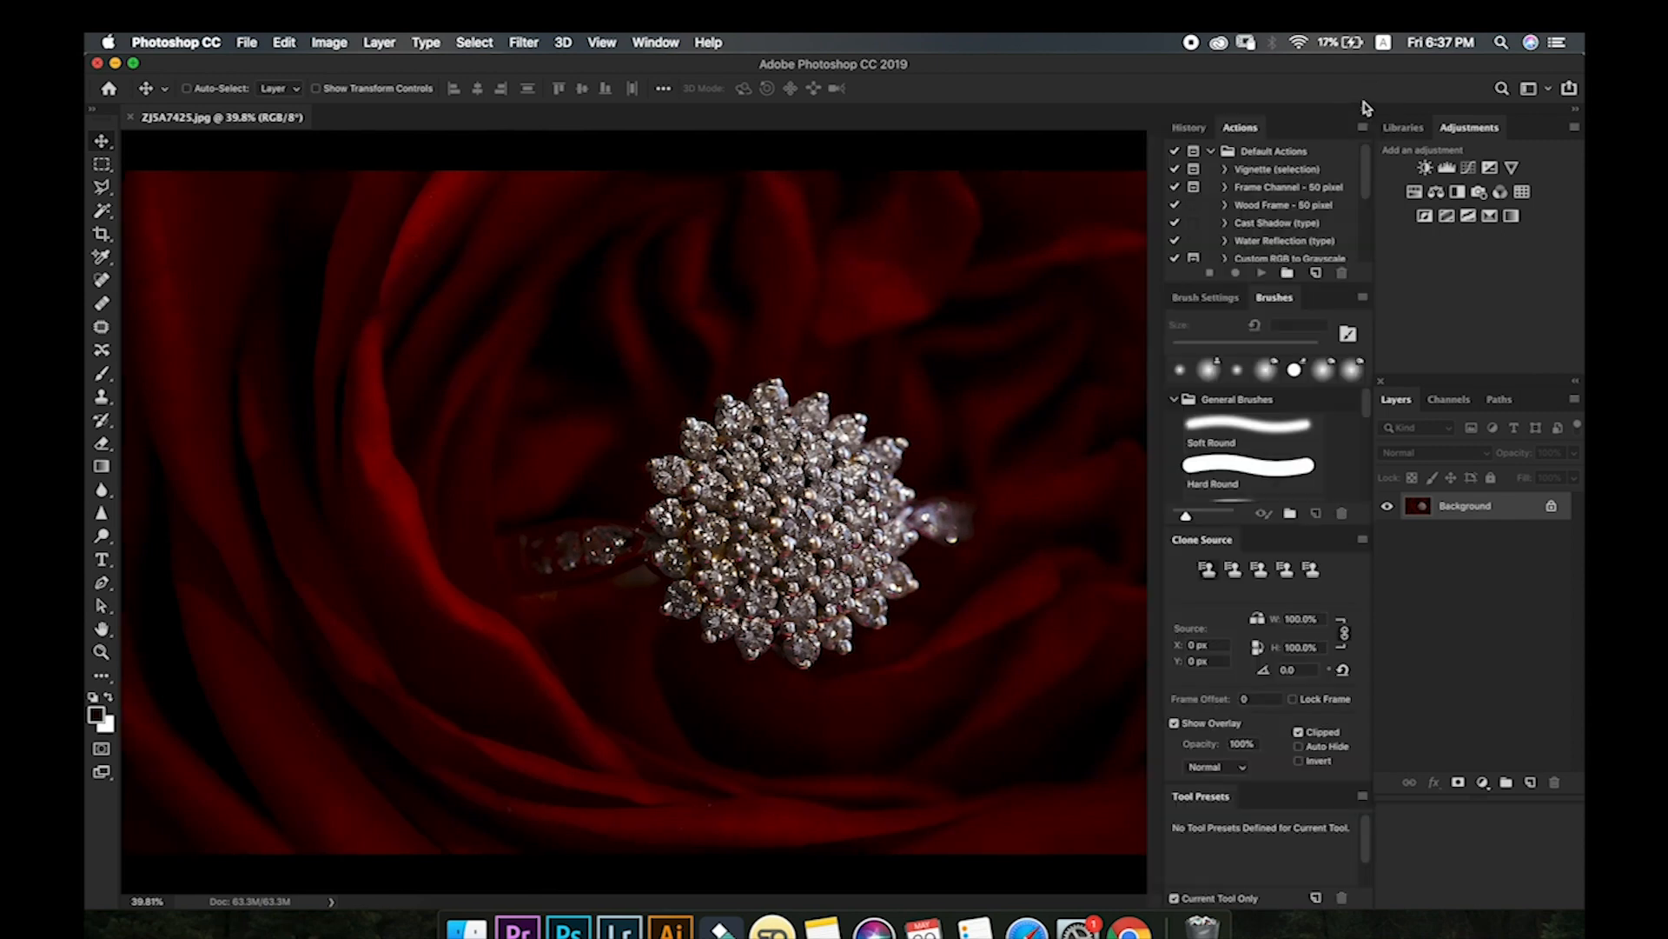
pyautogui.click(1364, 111)
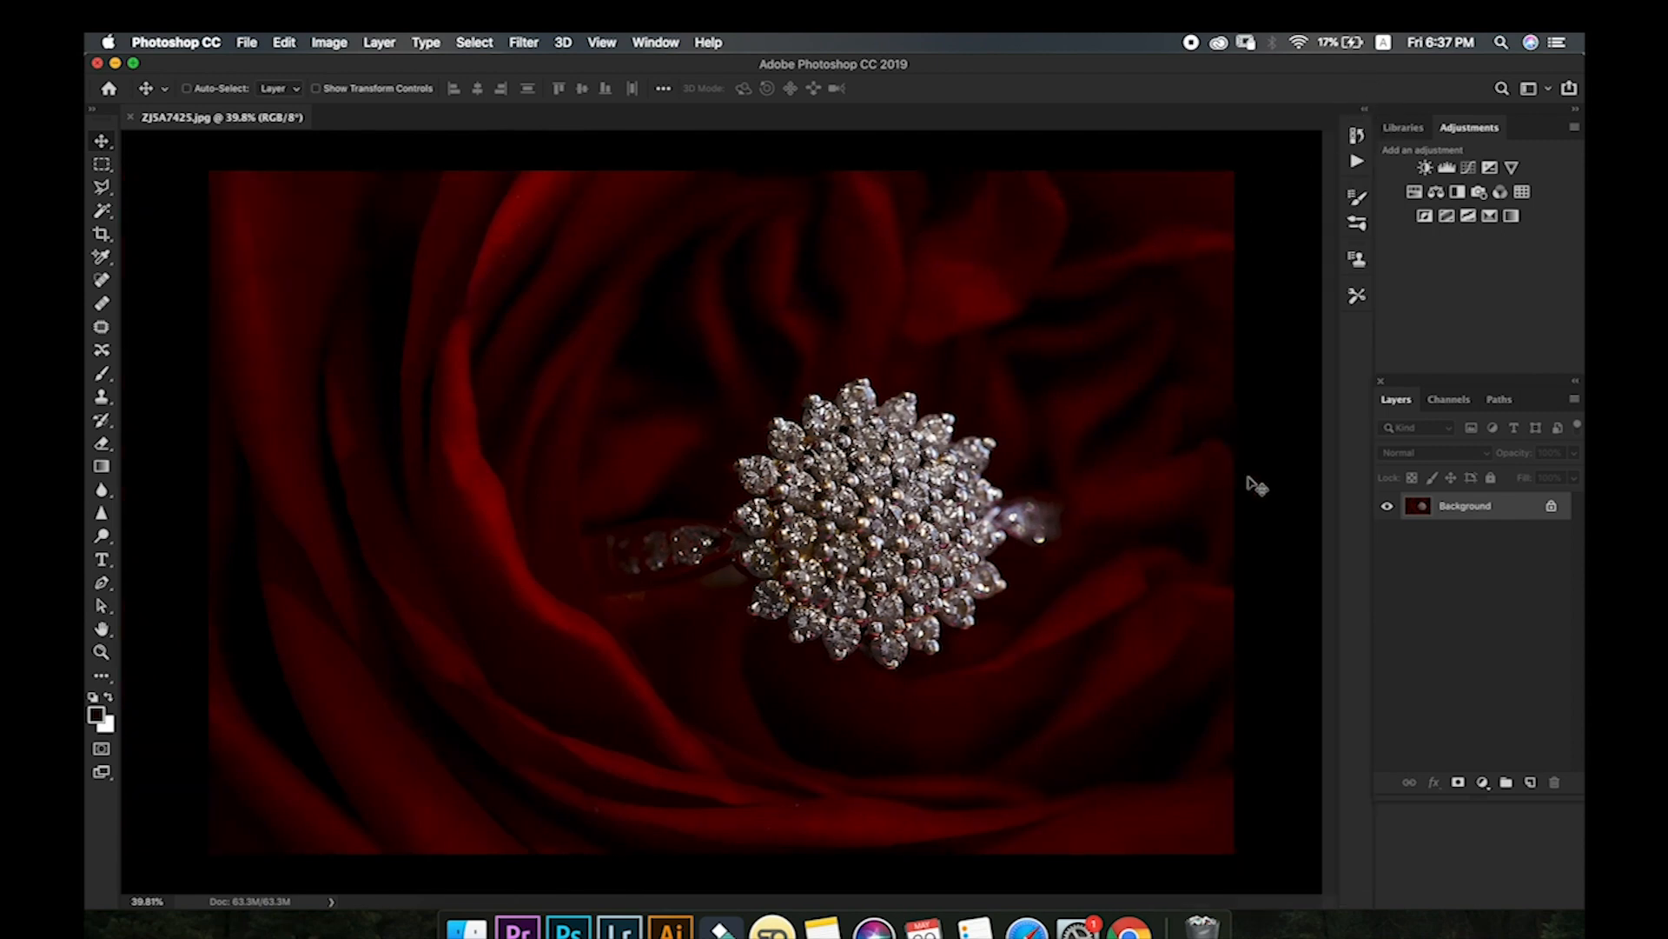
pyautogui.click(656, 43)
pyautogui.click(641, 41)
# - View the PORTFOLIO folder in the Open dialog, cancel it, and call up the New document command
pyautogui.click(246, 43)
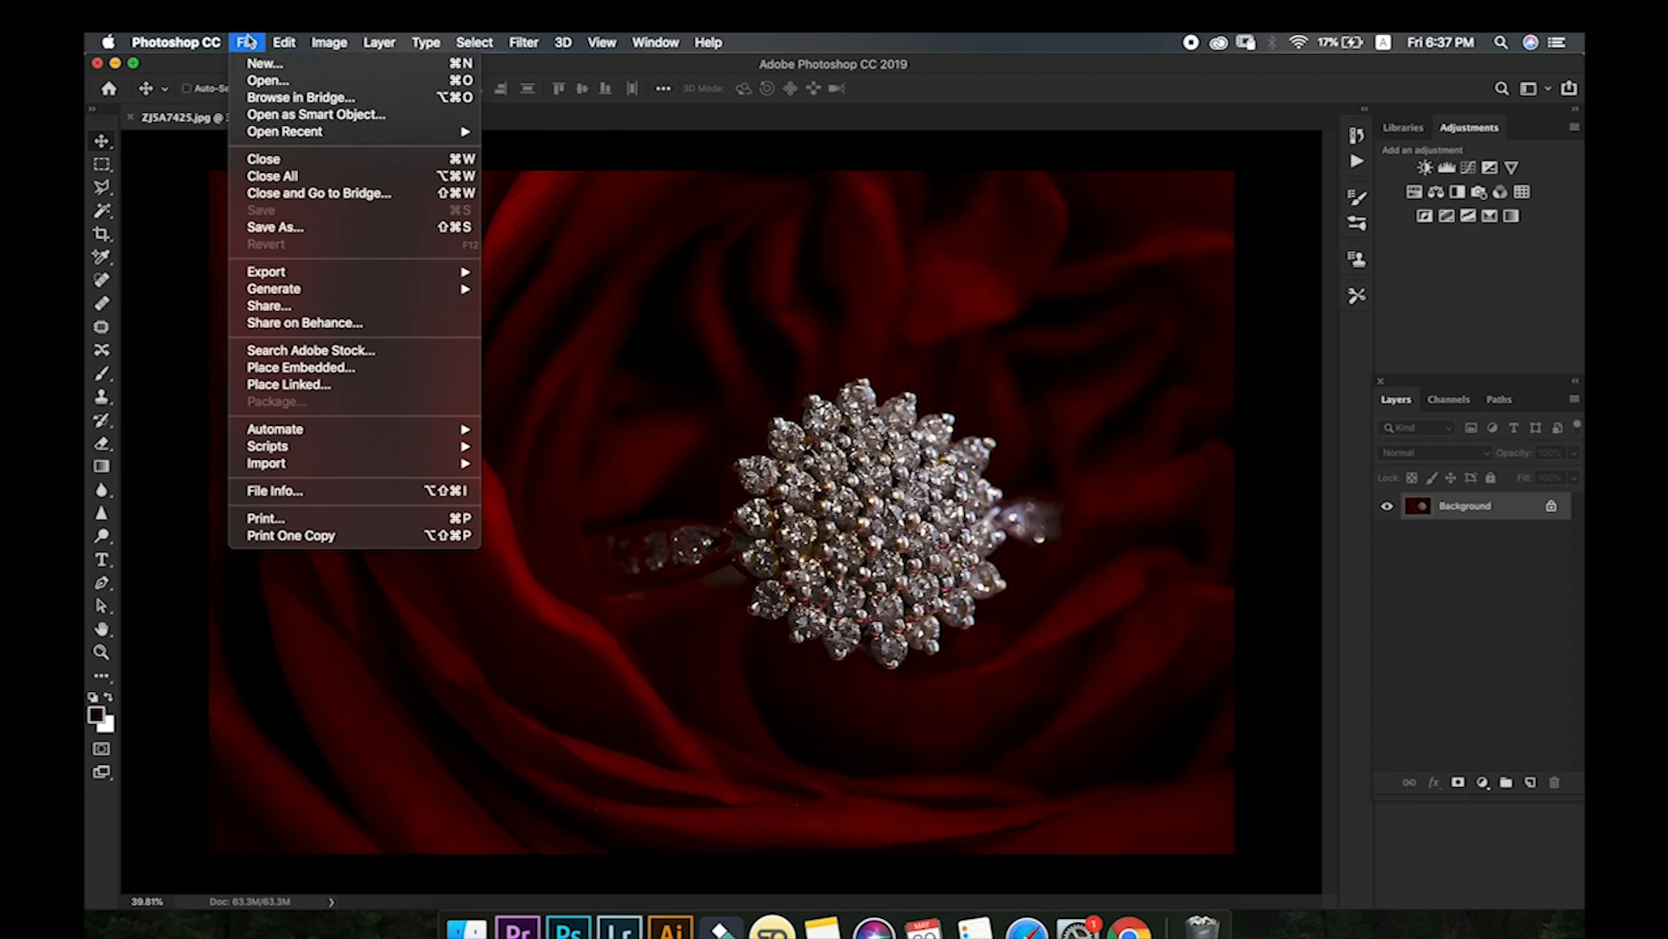
pyautogui.click(264, 81)
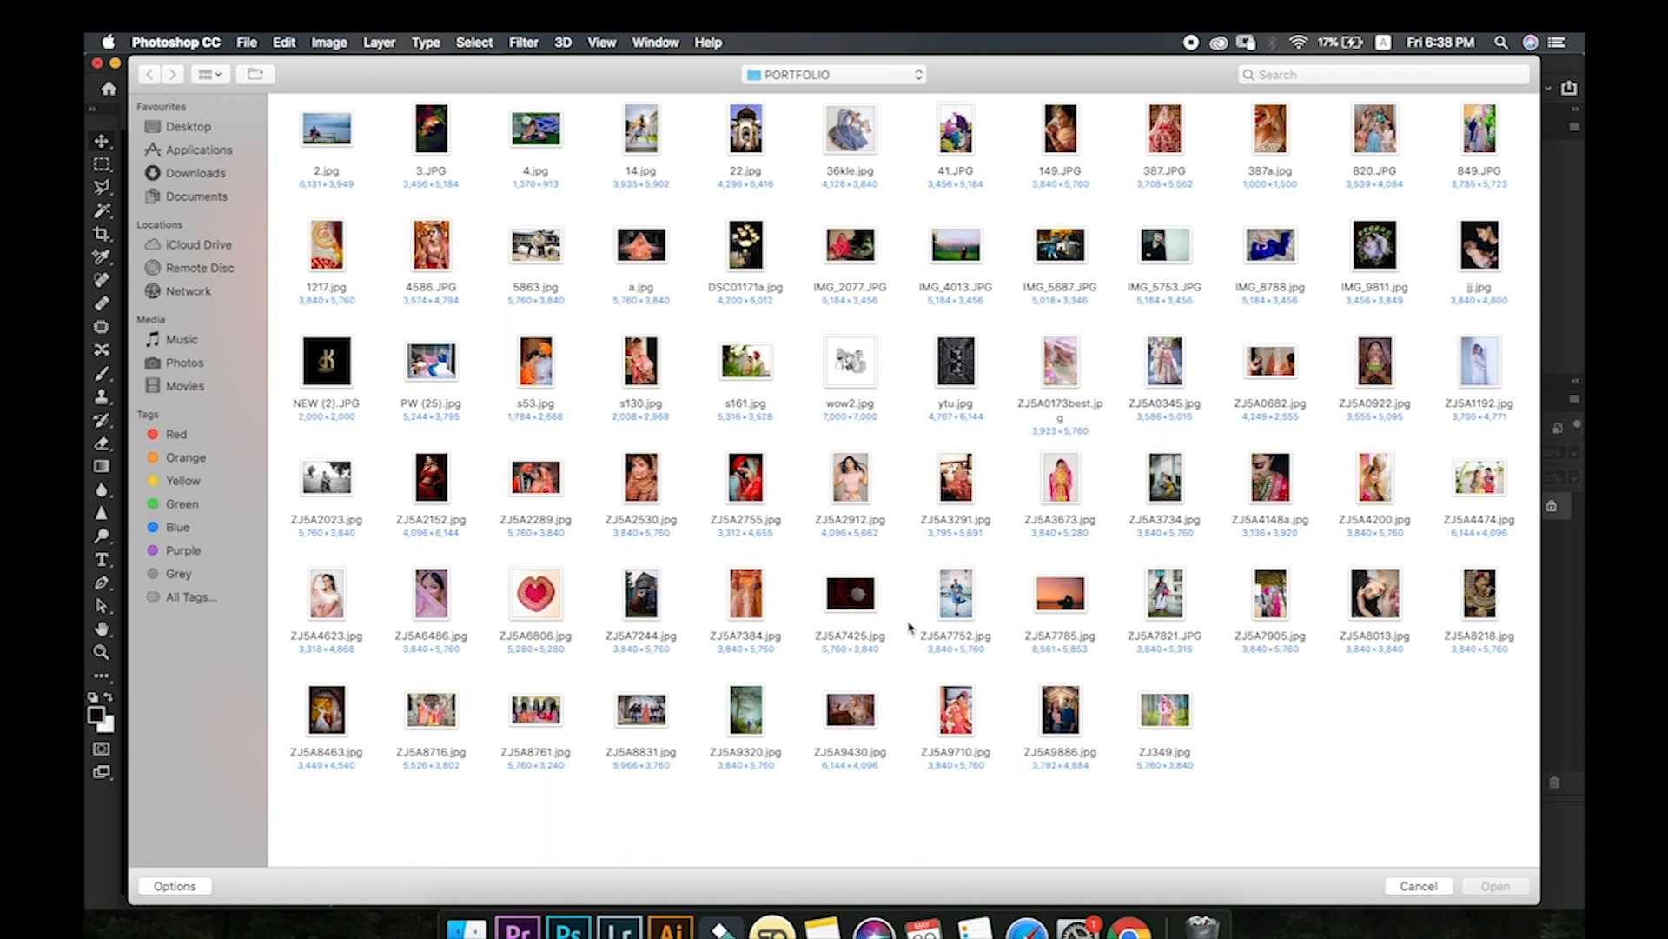
pyautogui.click(1419, 885)
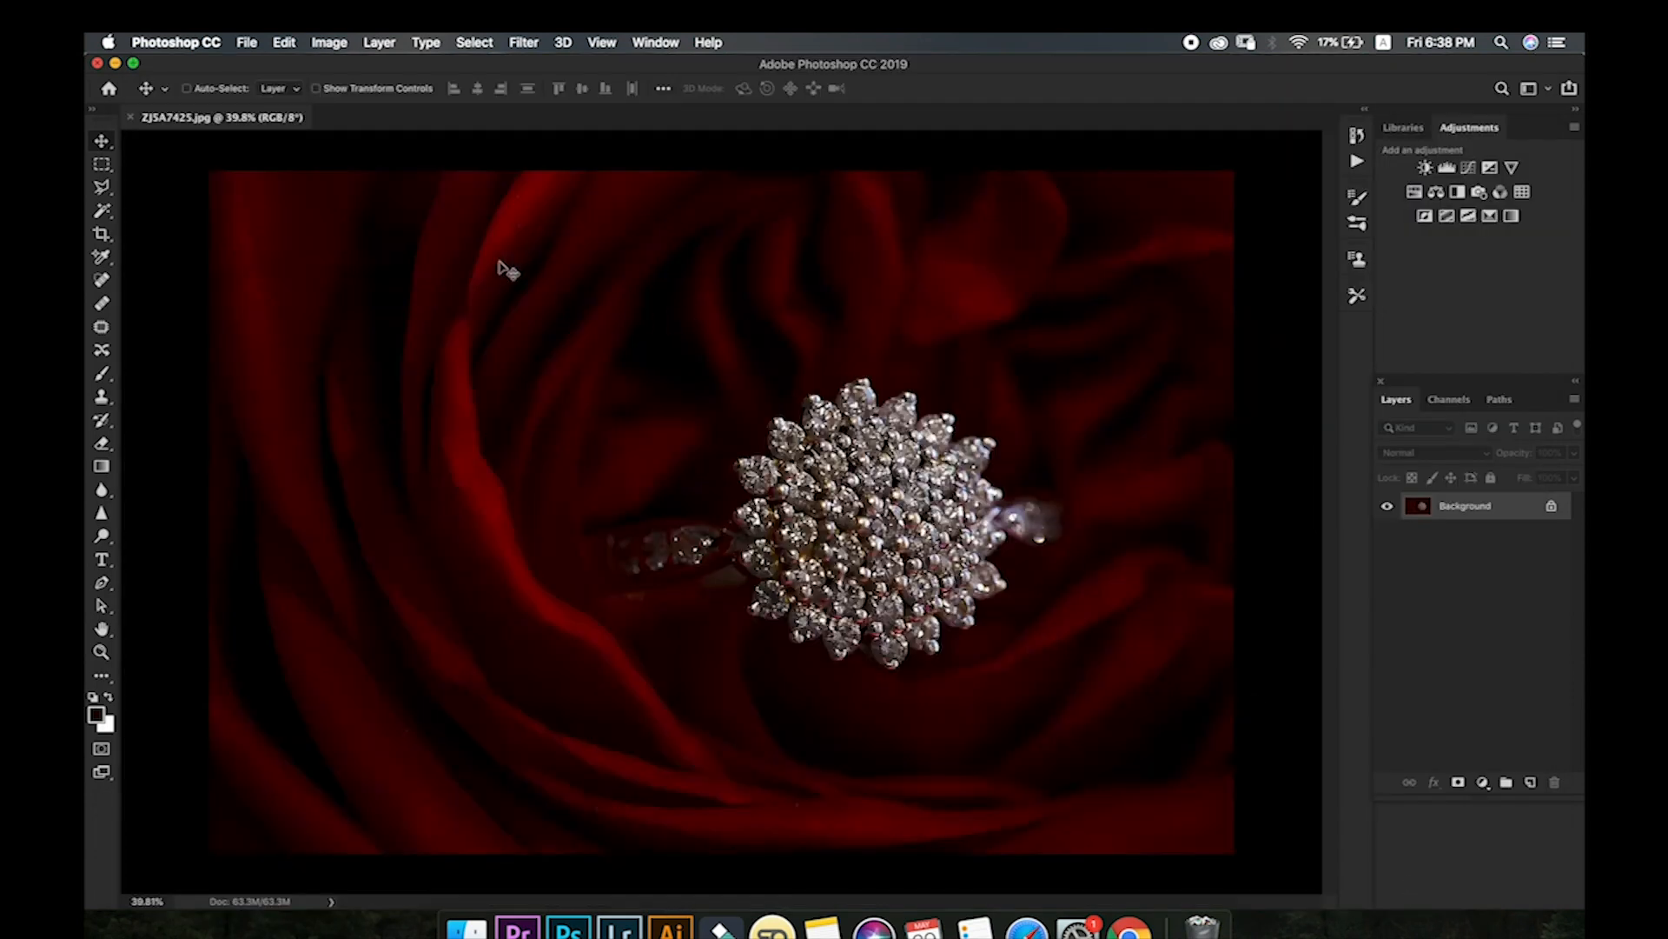
pyautogui.click(247, 45)
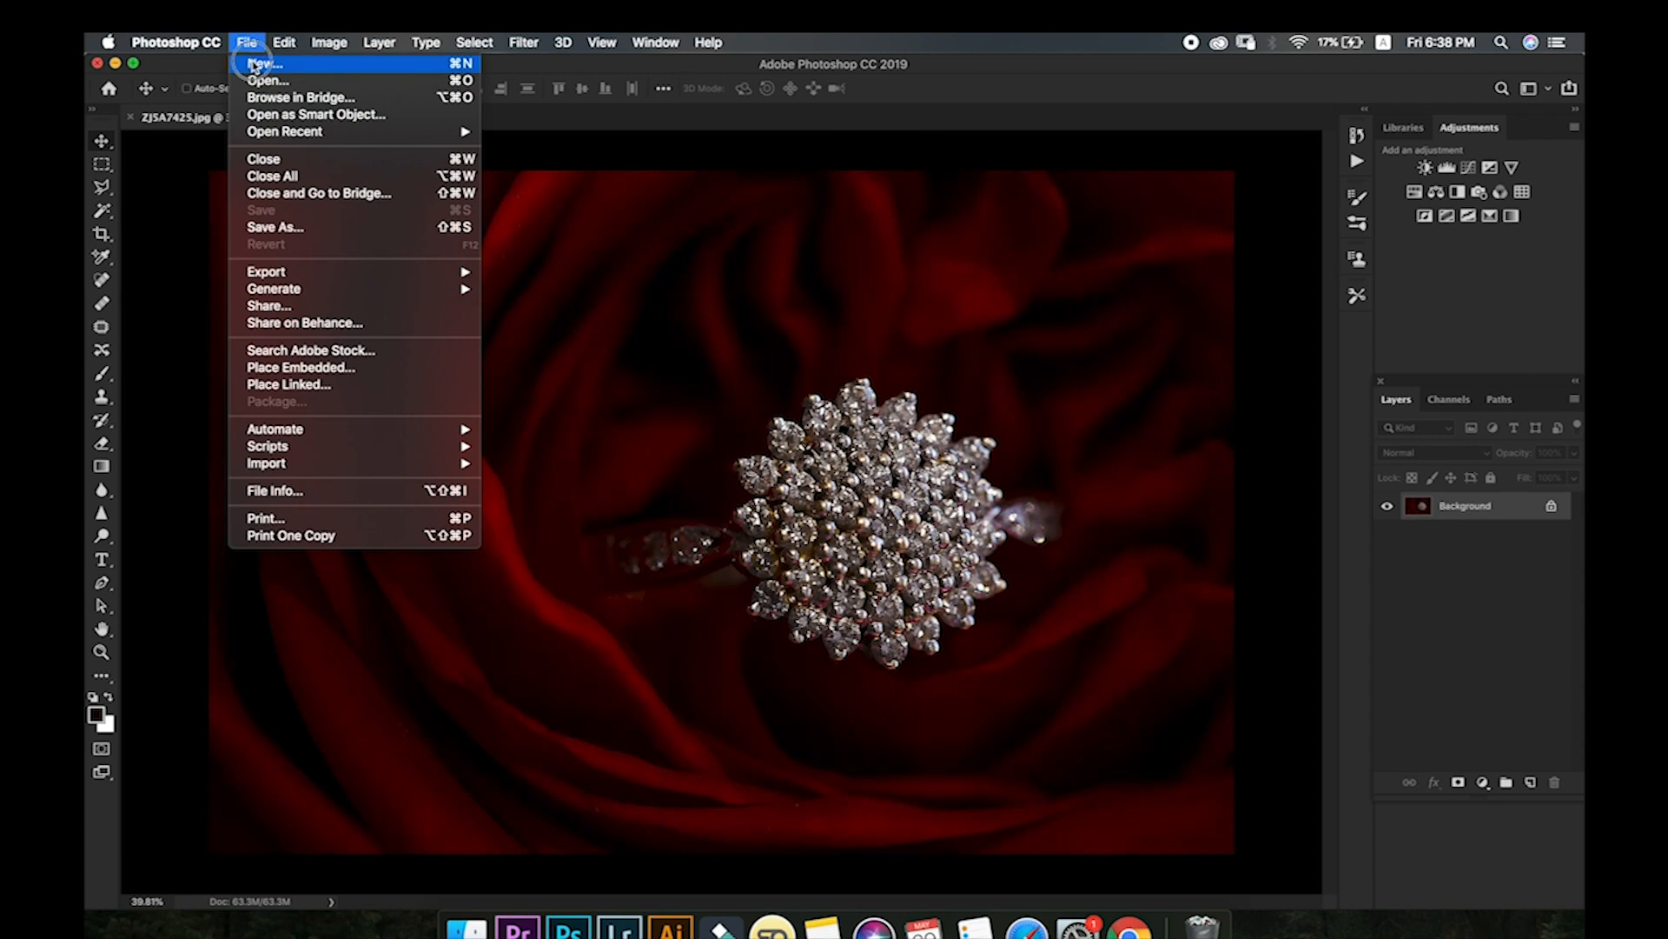
pyautogui.click(350, 66)
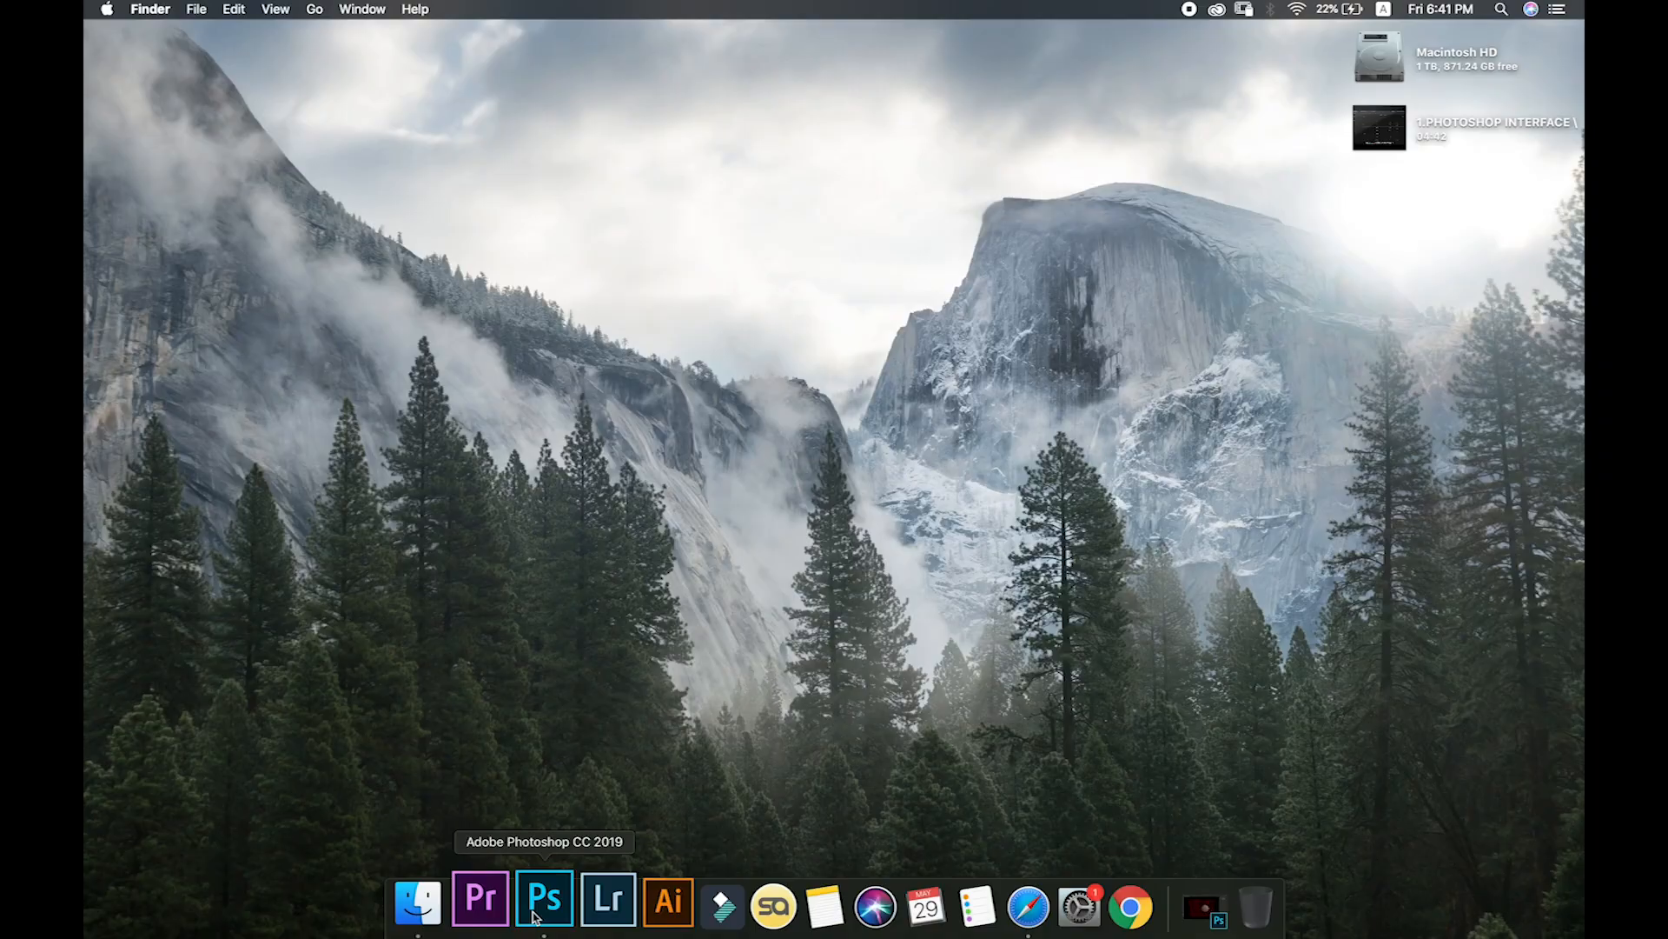
# - Switch to Photoshop, zoom the ring photo out to 33.3% and show the Layers panel
pyautogui.click(570, 902)
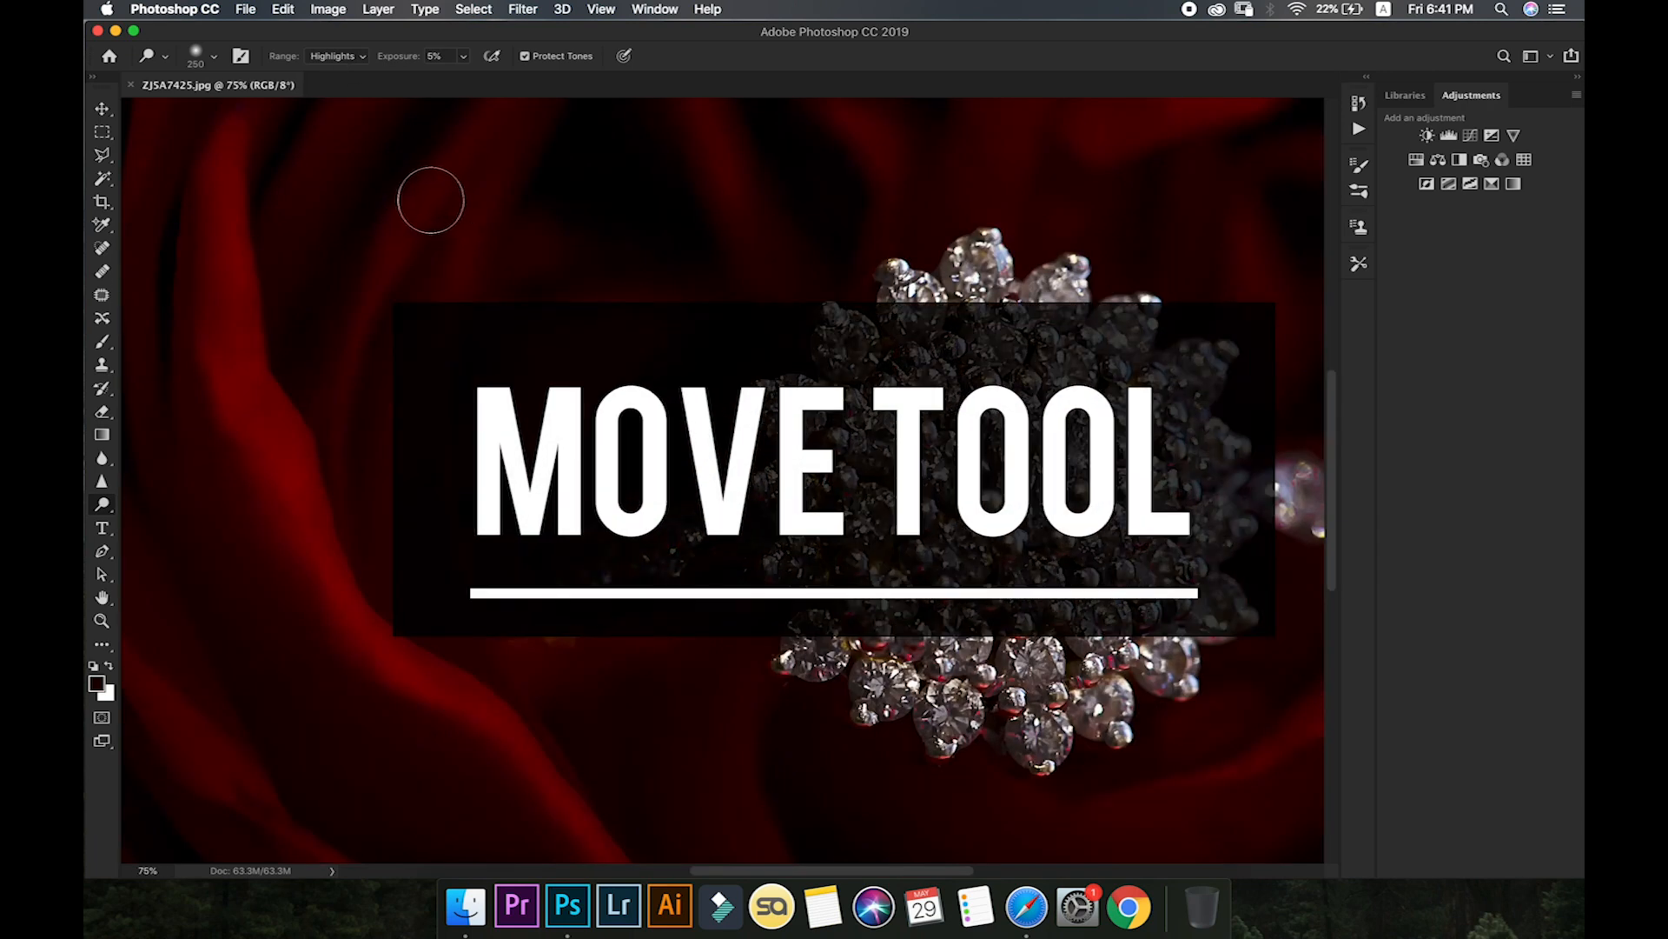
pyautogui.press('super+minus')
pyautogui.press('super+minus')
pyautogui.press('super+minus')
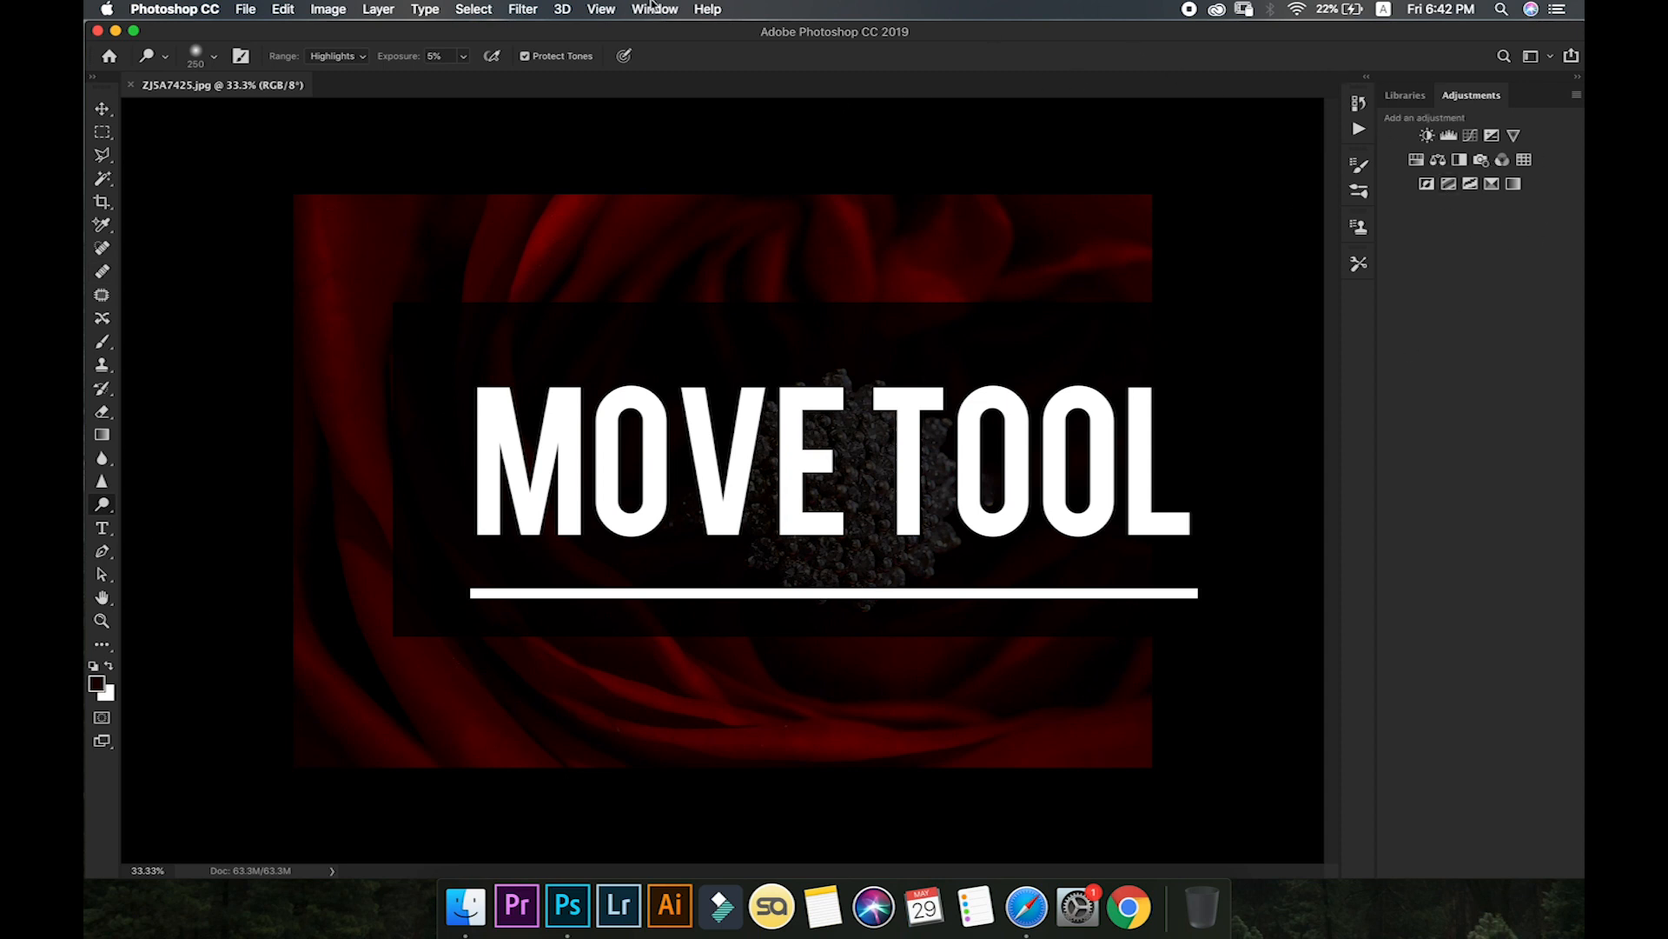
pyautogui.click(651, 8)
pyautogui.click(692, 378)
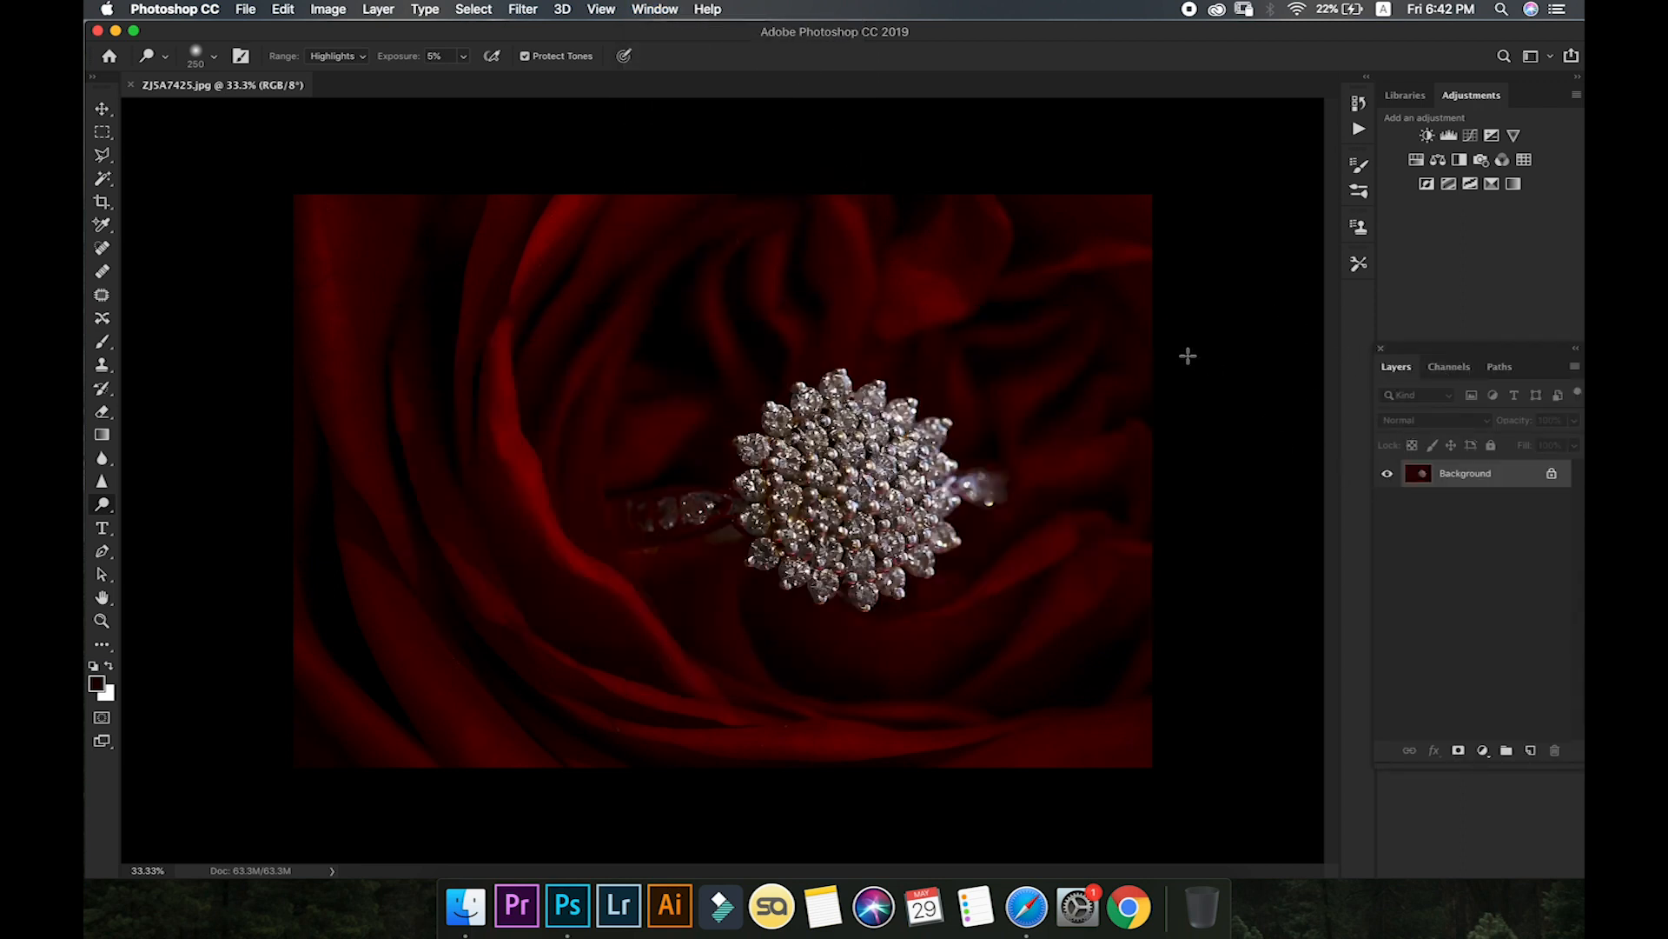
# - Activate the Move tool and zoom the ring photo in and out several times, ending at 33.3%
pyautogui.click(103, 113)
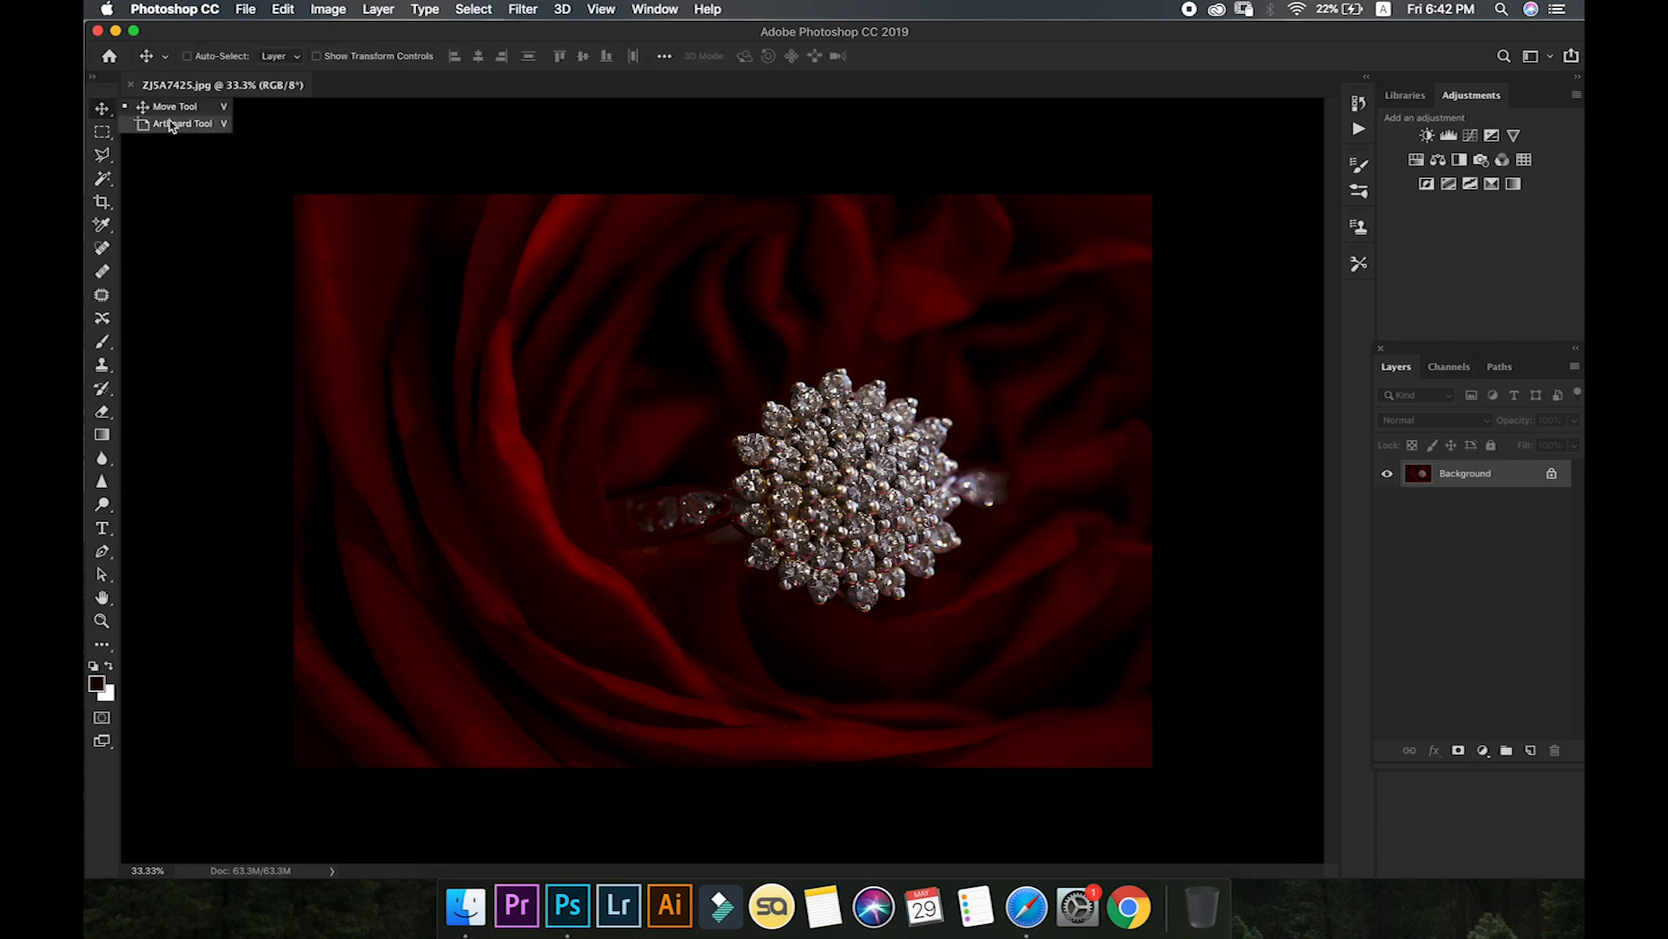
pyautogui.click(168, 107)
pyautogui.press('super+plus')
pyautogui.press('super+plus')
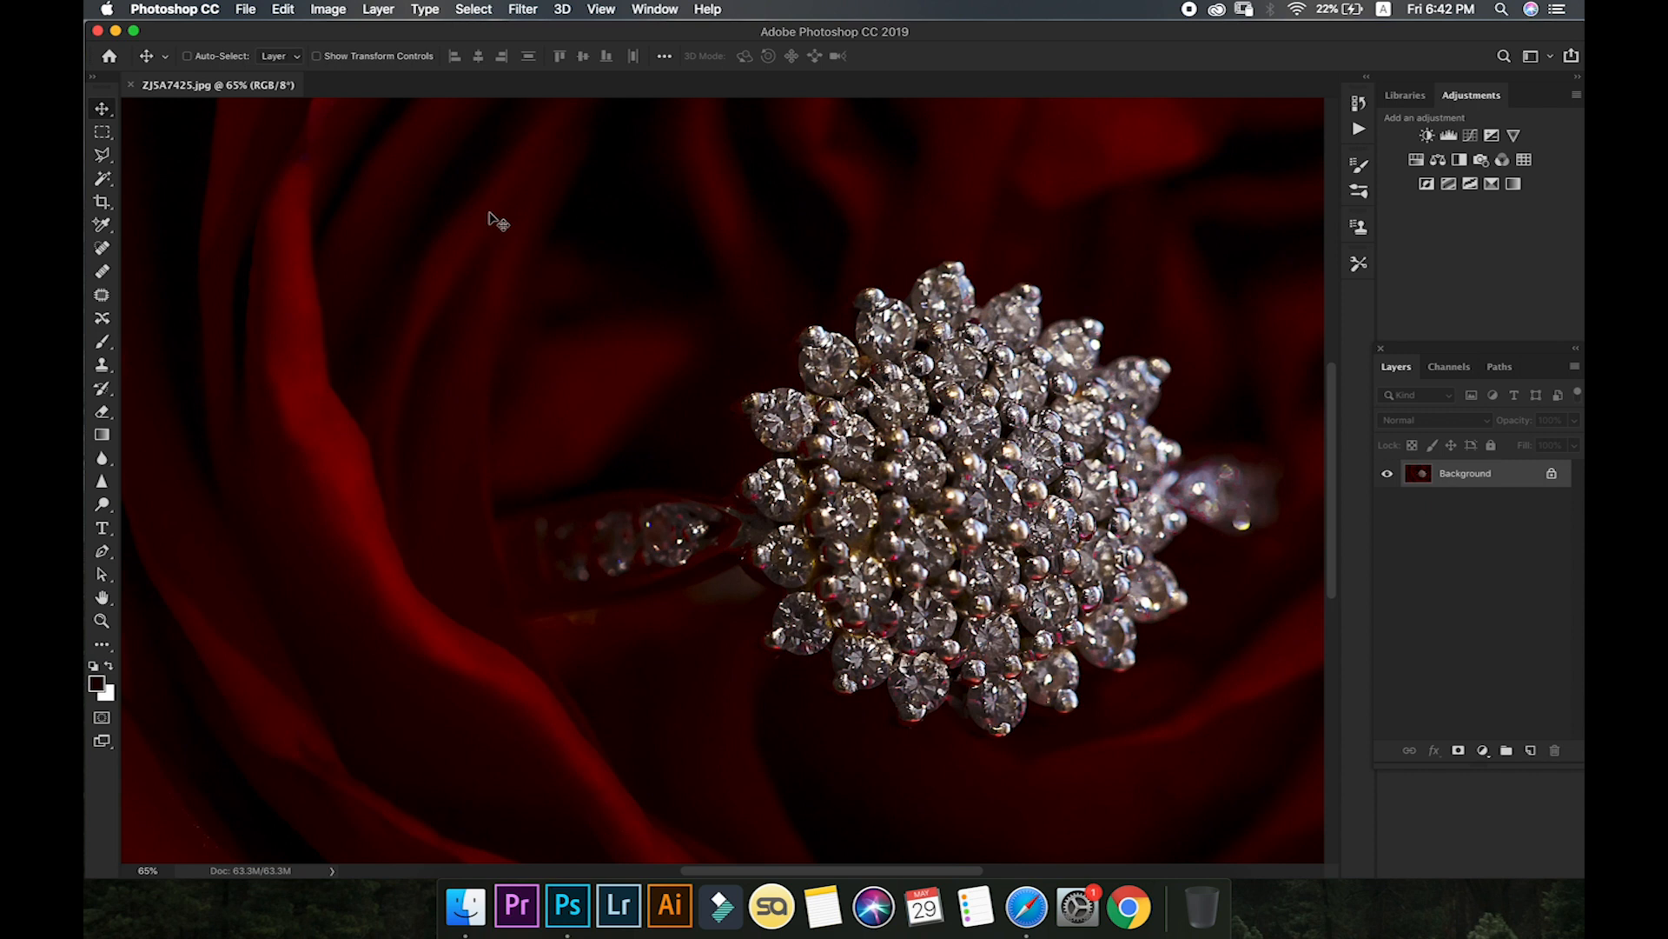
pyautogui.press('super+minus')
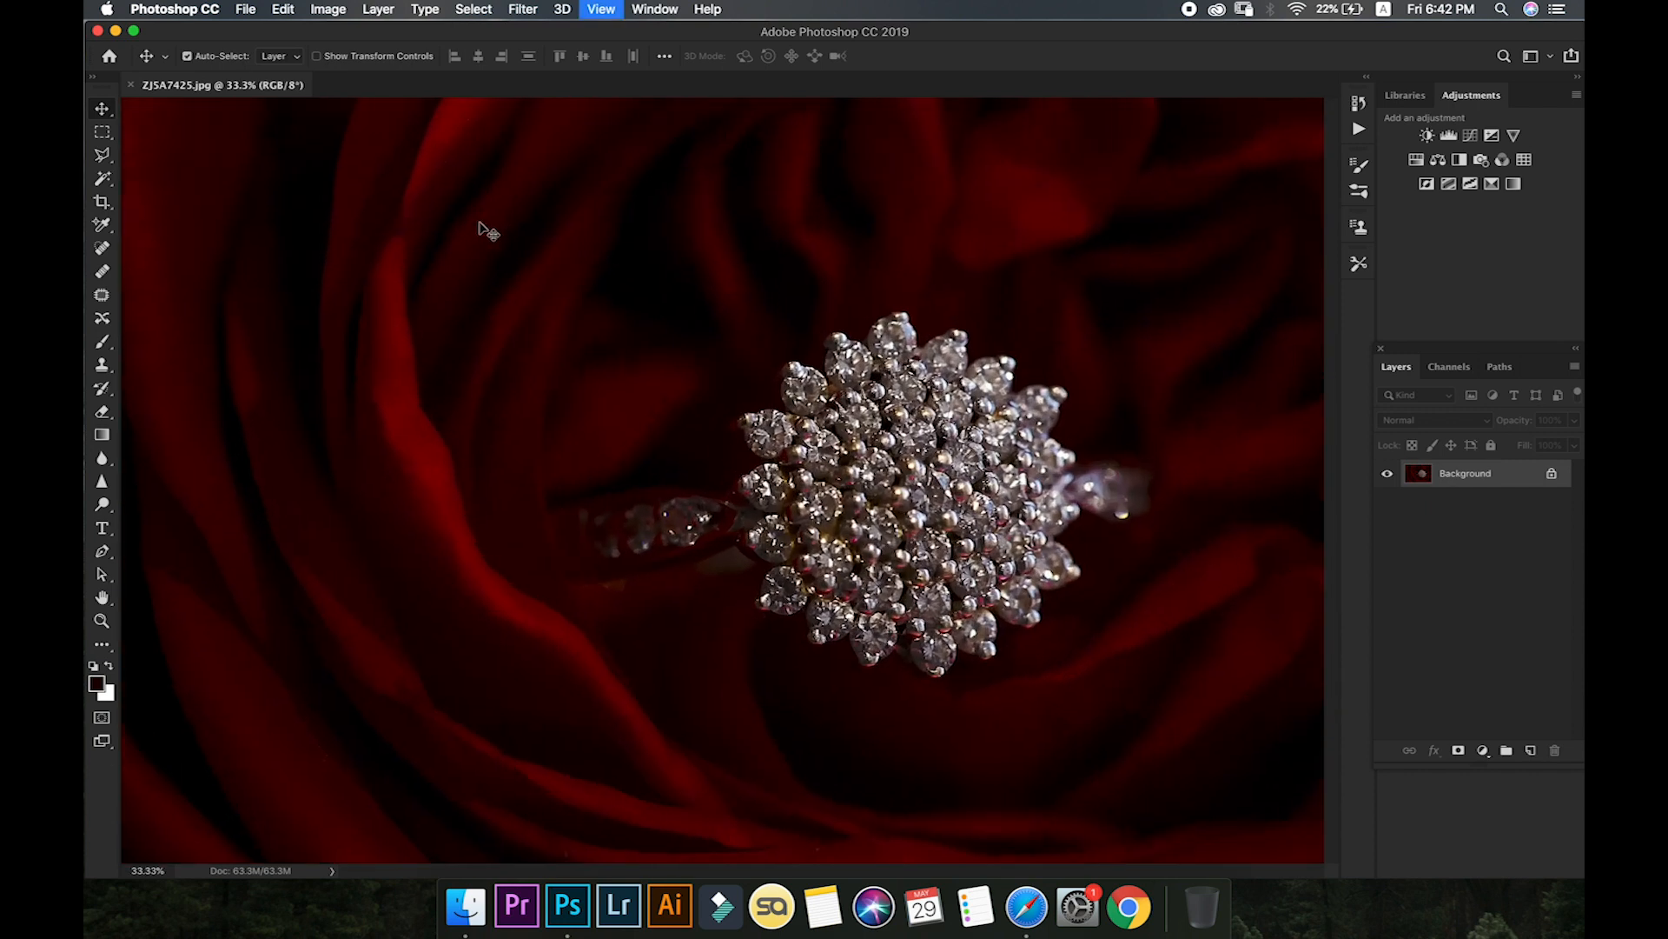
pyautogui.press('super+plus')
pyautogui.press('super+minus')
pyautogui.press('super+minus')
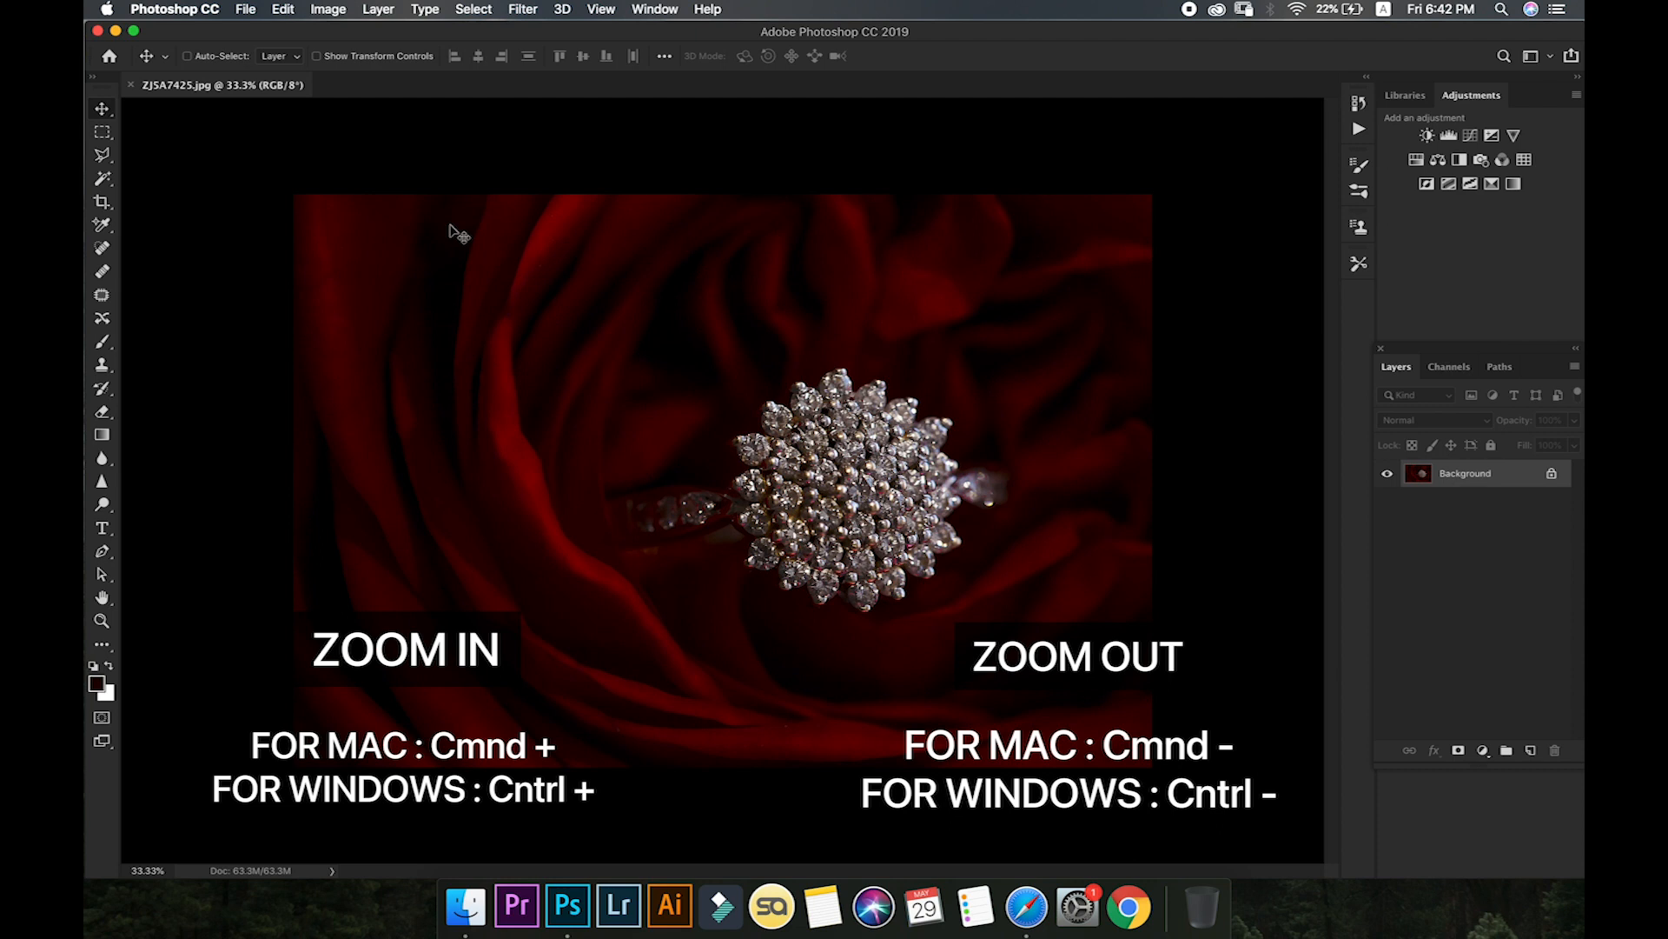
pyautogui.press('super+minus')
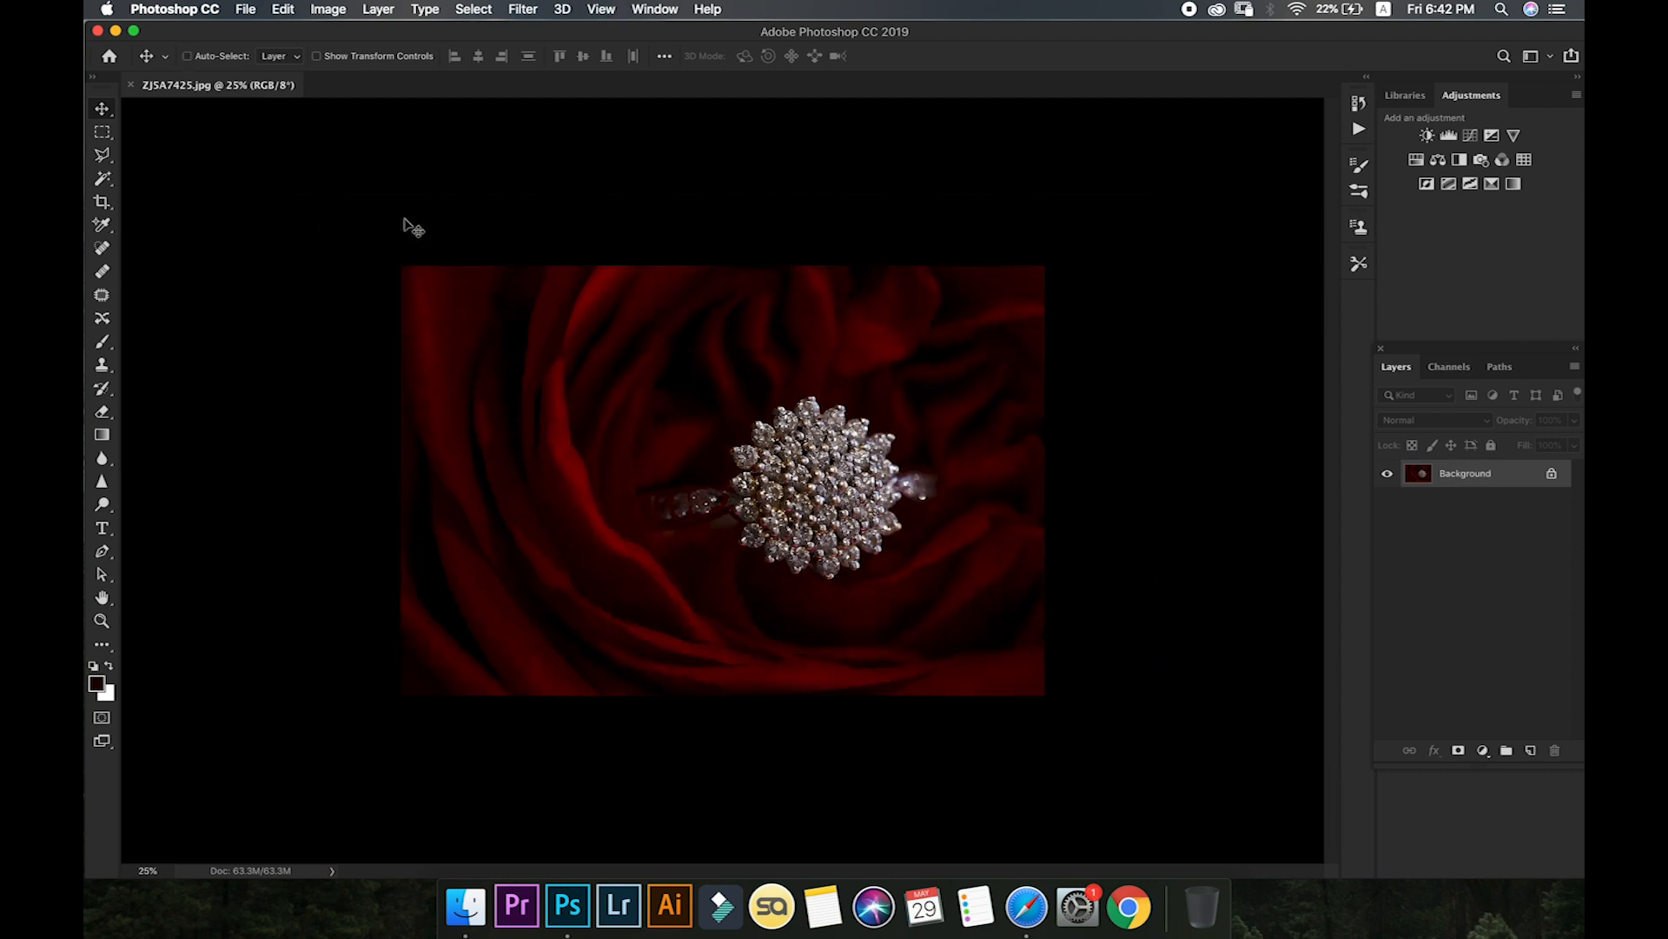
pyautogui.press('super+equal')
pyautogui.press('super+minus')
pyautogui.press('super+equal')
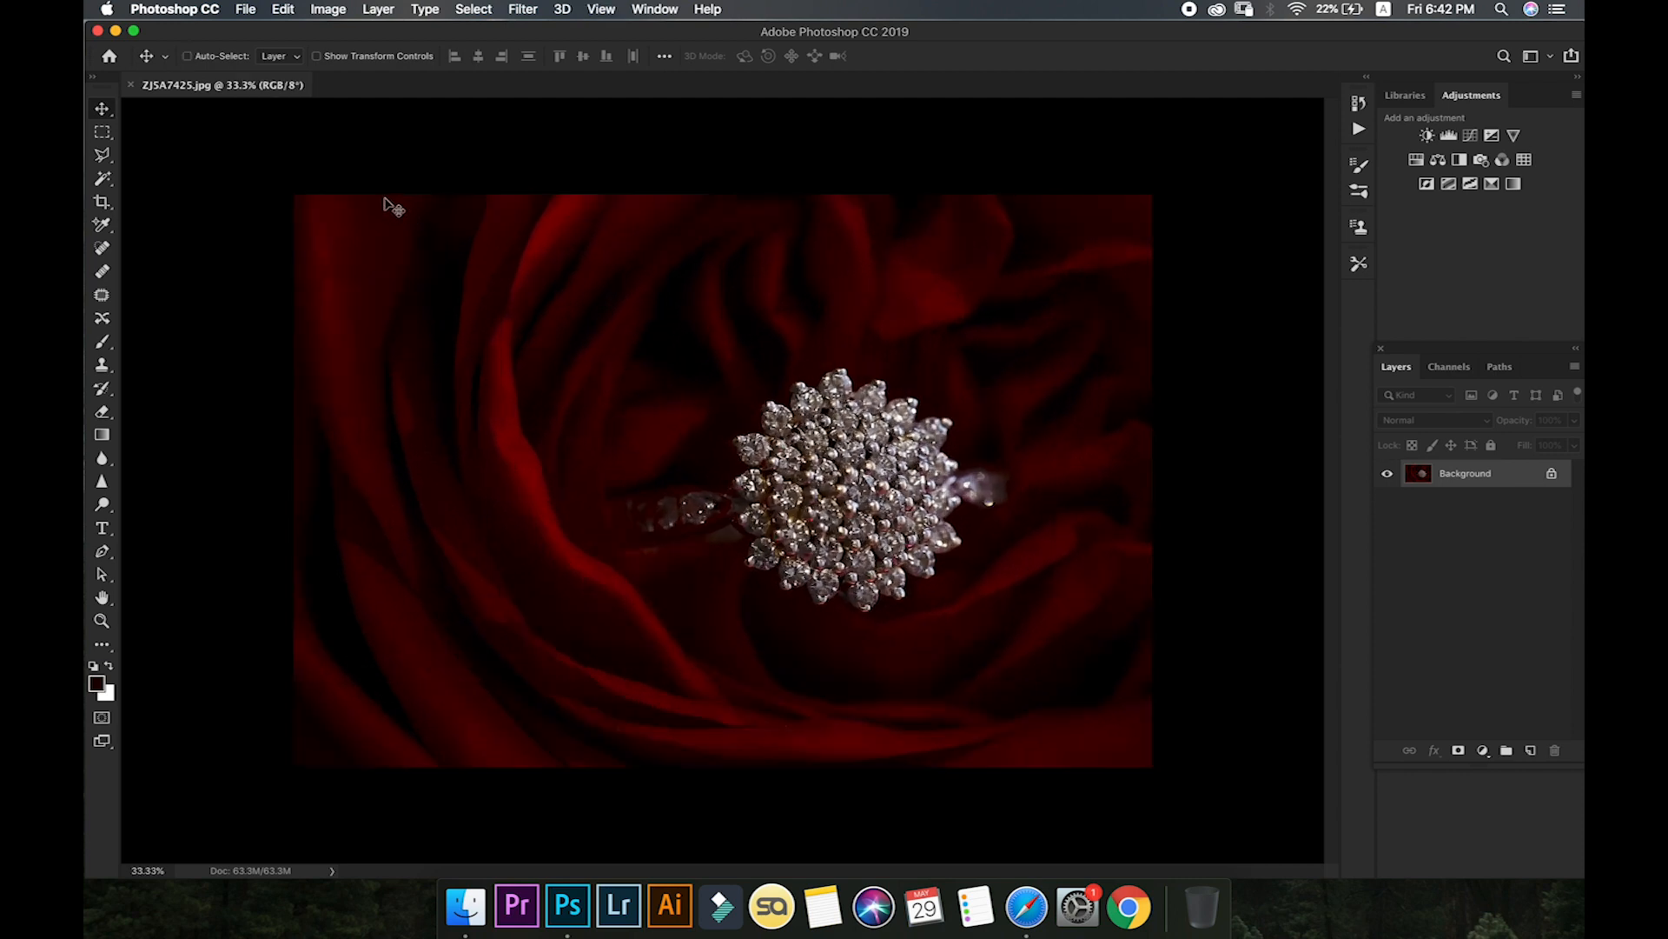
# - Convert the Background to a normal layer, shift it down and right with the Move tool, and undo both changes
pyautogui.click(103, 113)
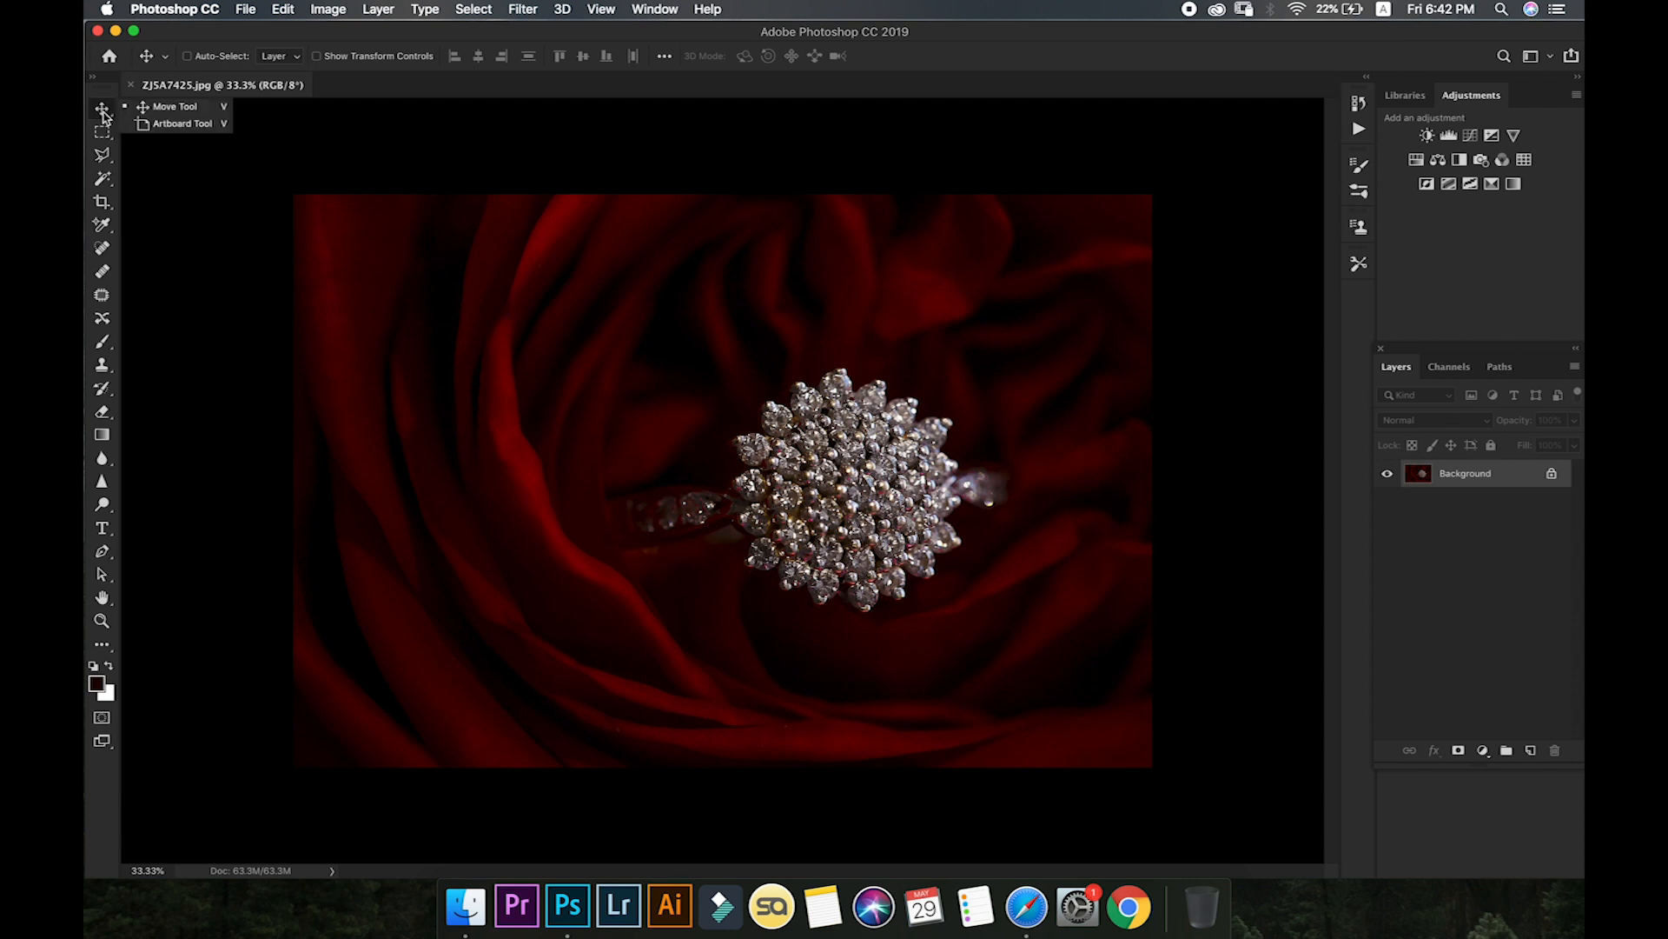
pyautogui.click(165, 112)
pyautogui.moveTo(601, 330); pyautogui.dragTo(738, 373)
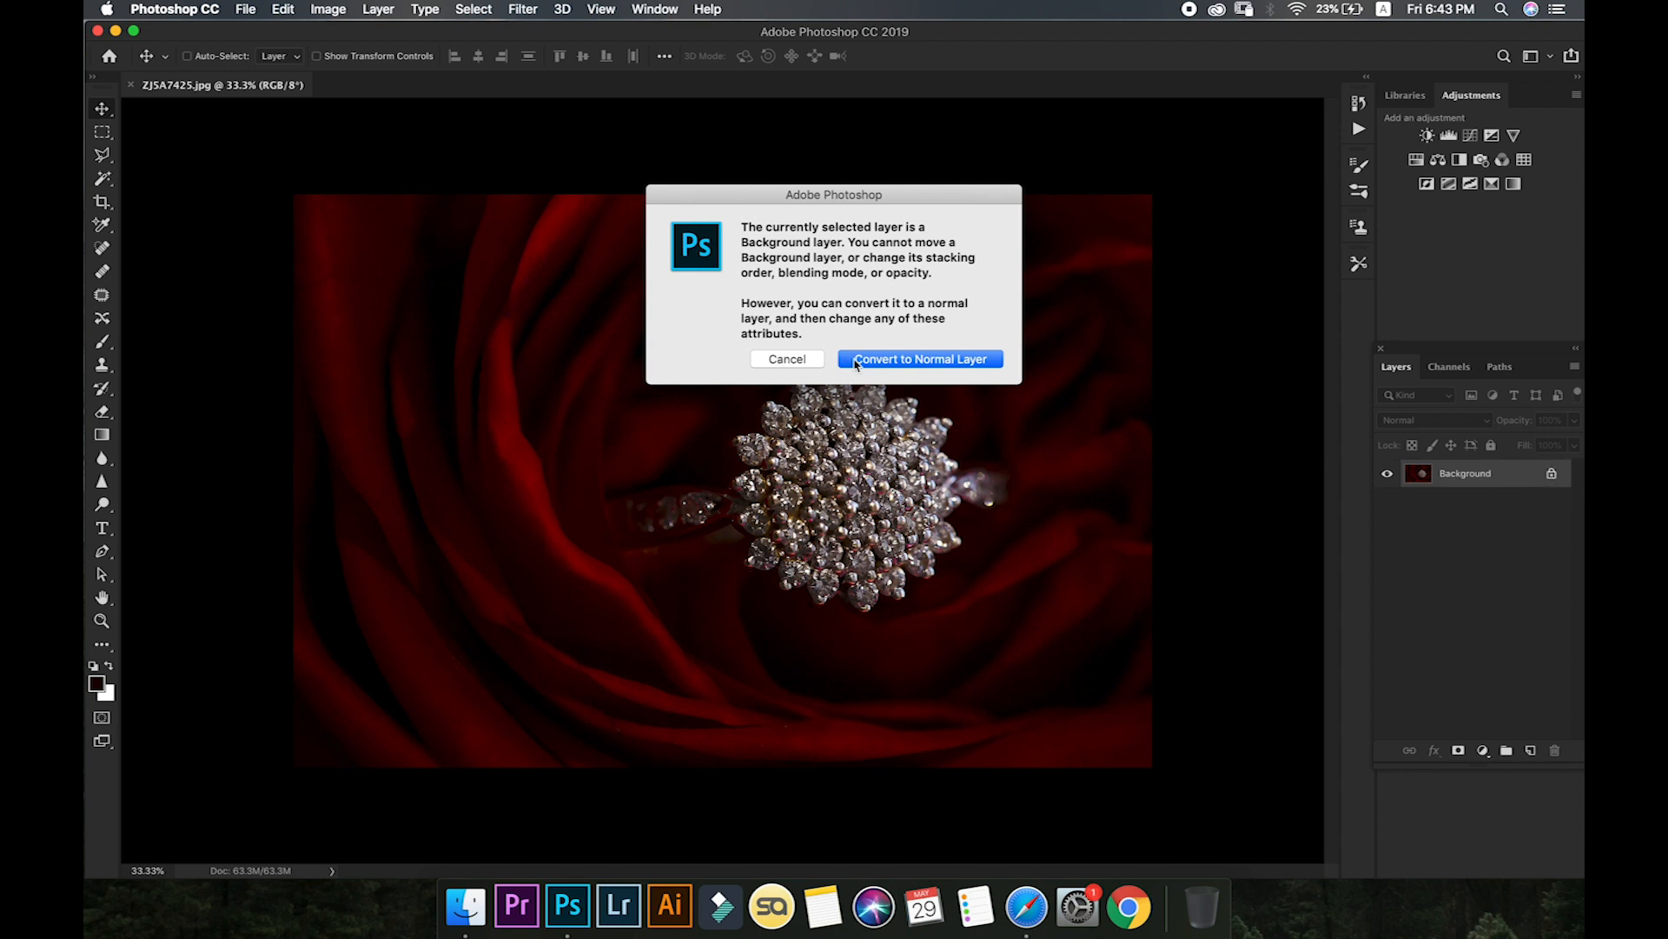
pyautogui.click(888, 363)
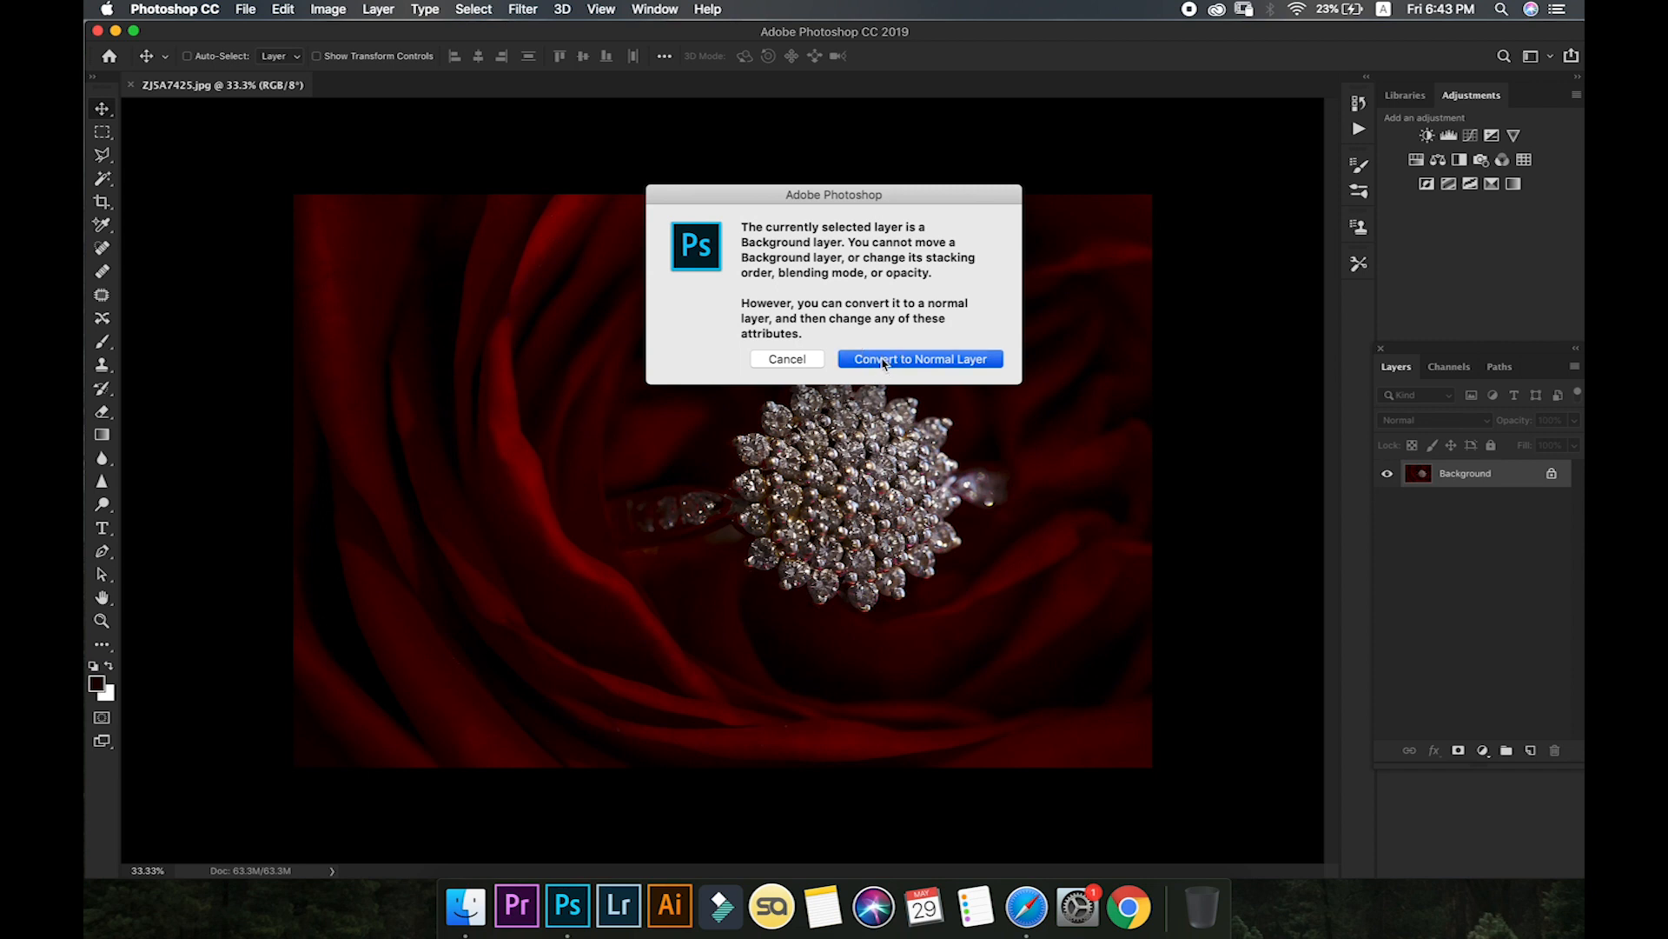
pyautogui.moveTo(954, 411); pyautogui.dragTo(1067, 455)
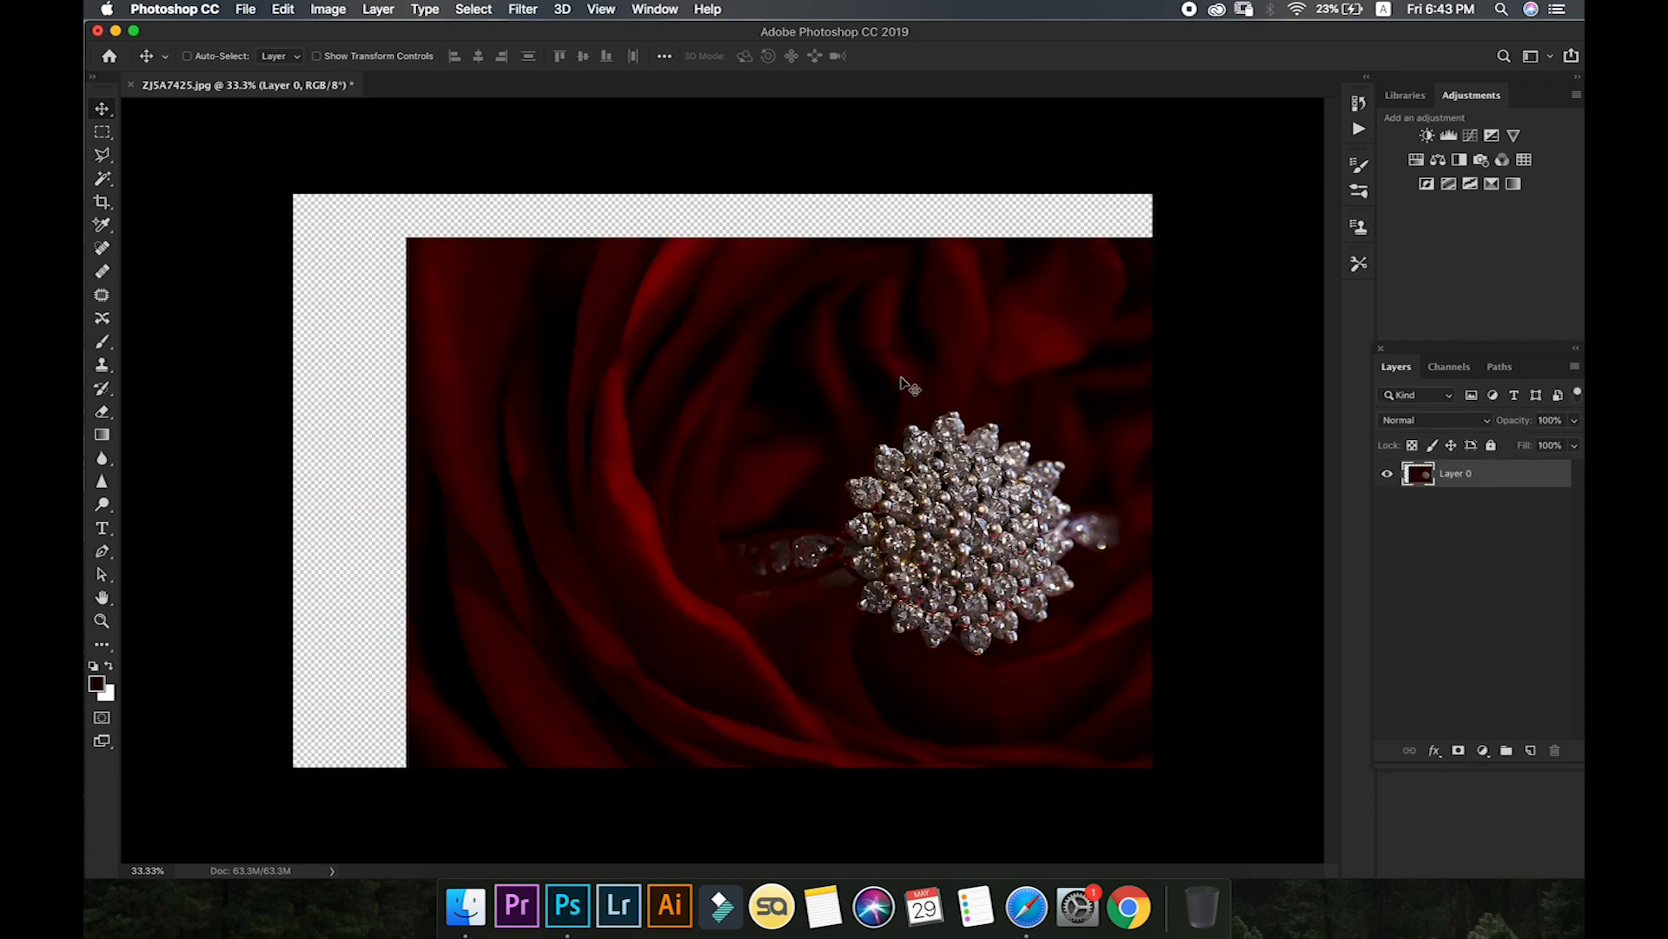
pyautogui.press('super+z')
pyautogui.press('super+z')
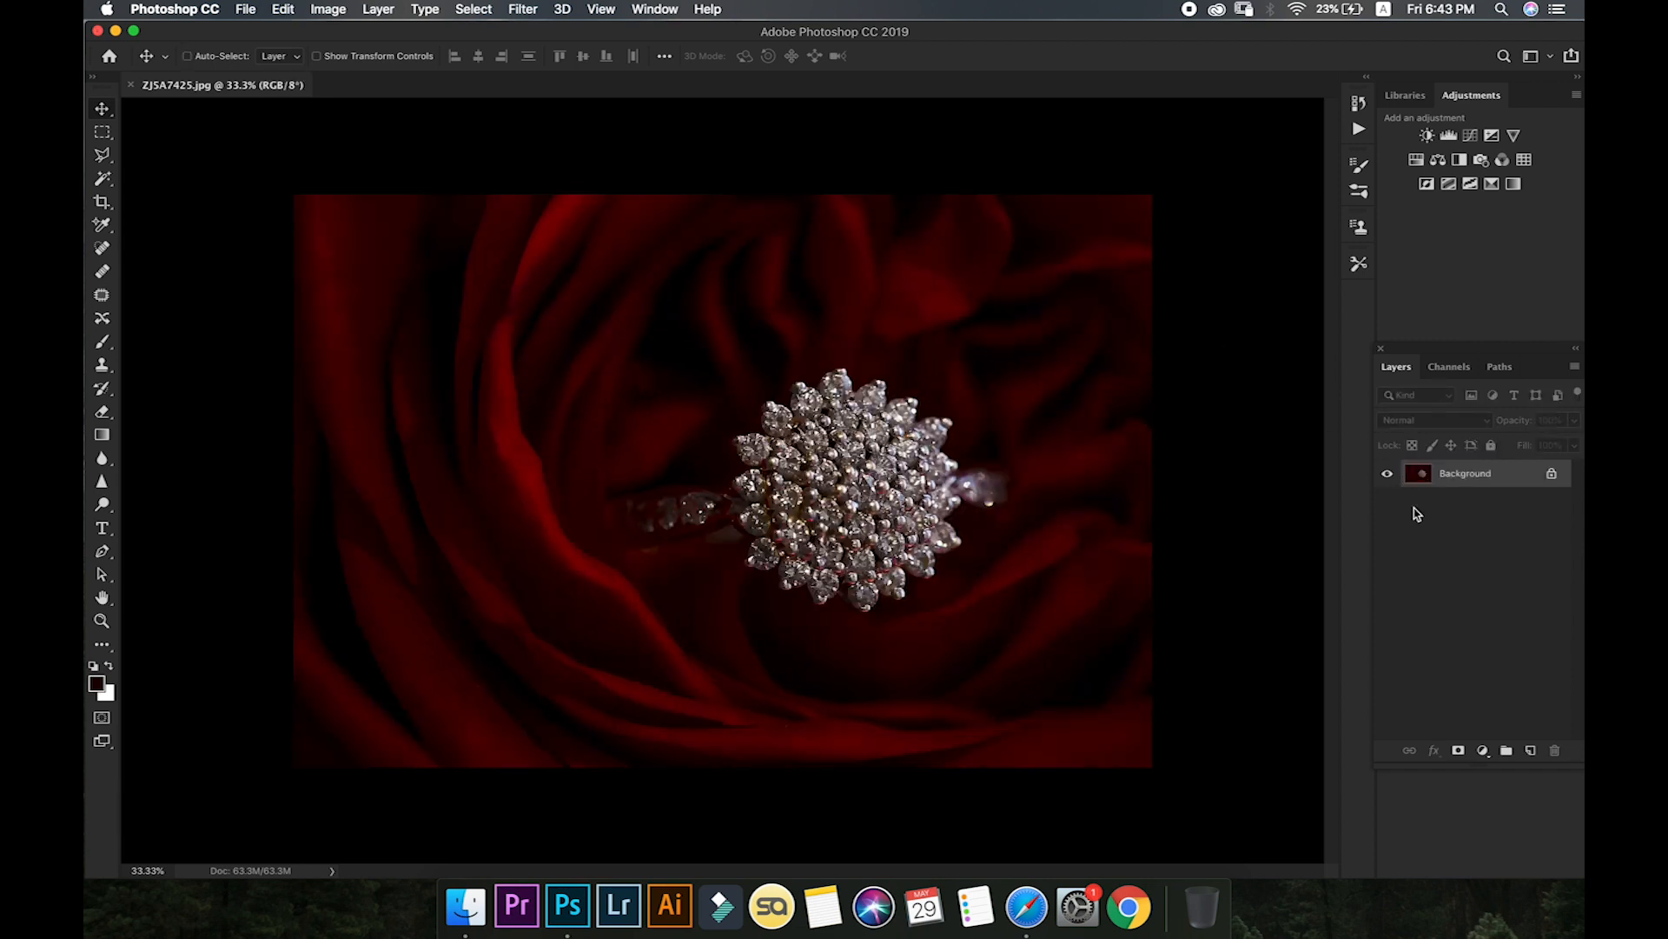
# - Create a new empty layer above the Background layer and delete it
pyautogui.moveTo(1509, 473); pyautogui.dragTo(1524, 719)
pyautogui.click(1530, 753)
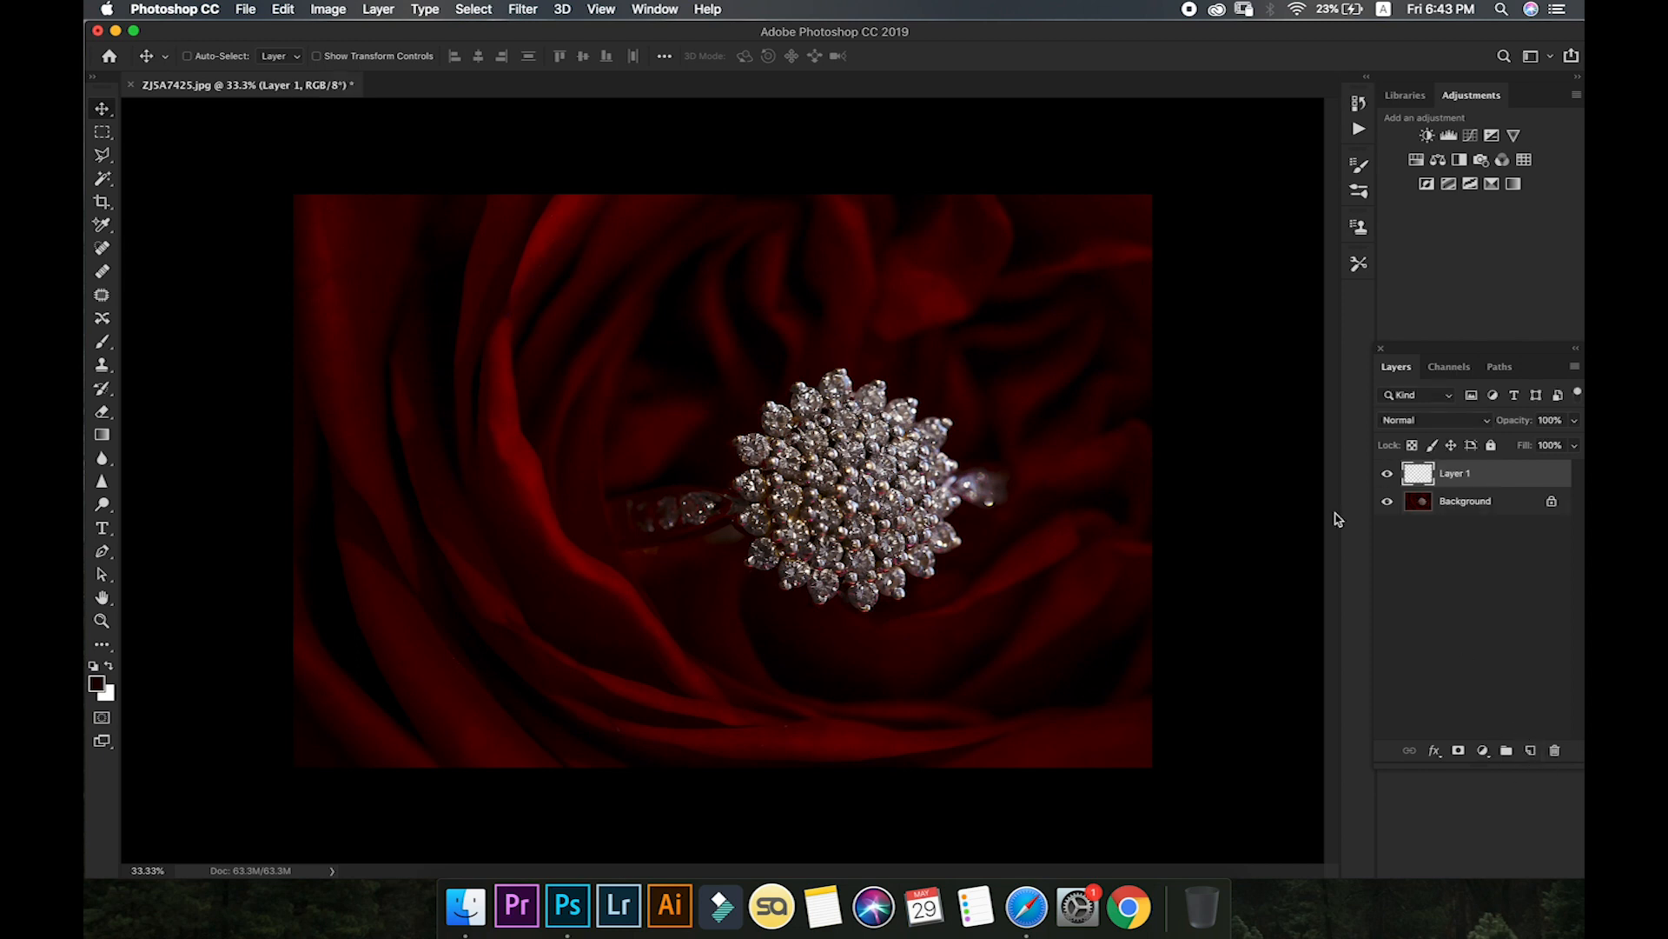
pyautogui.moveTo(1481, 474); pyautogui.dragTo(1555, 748)
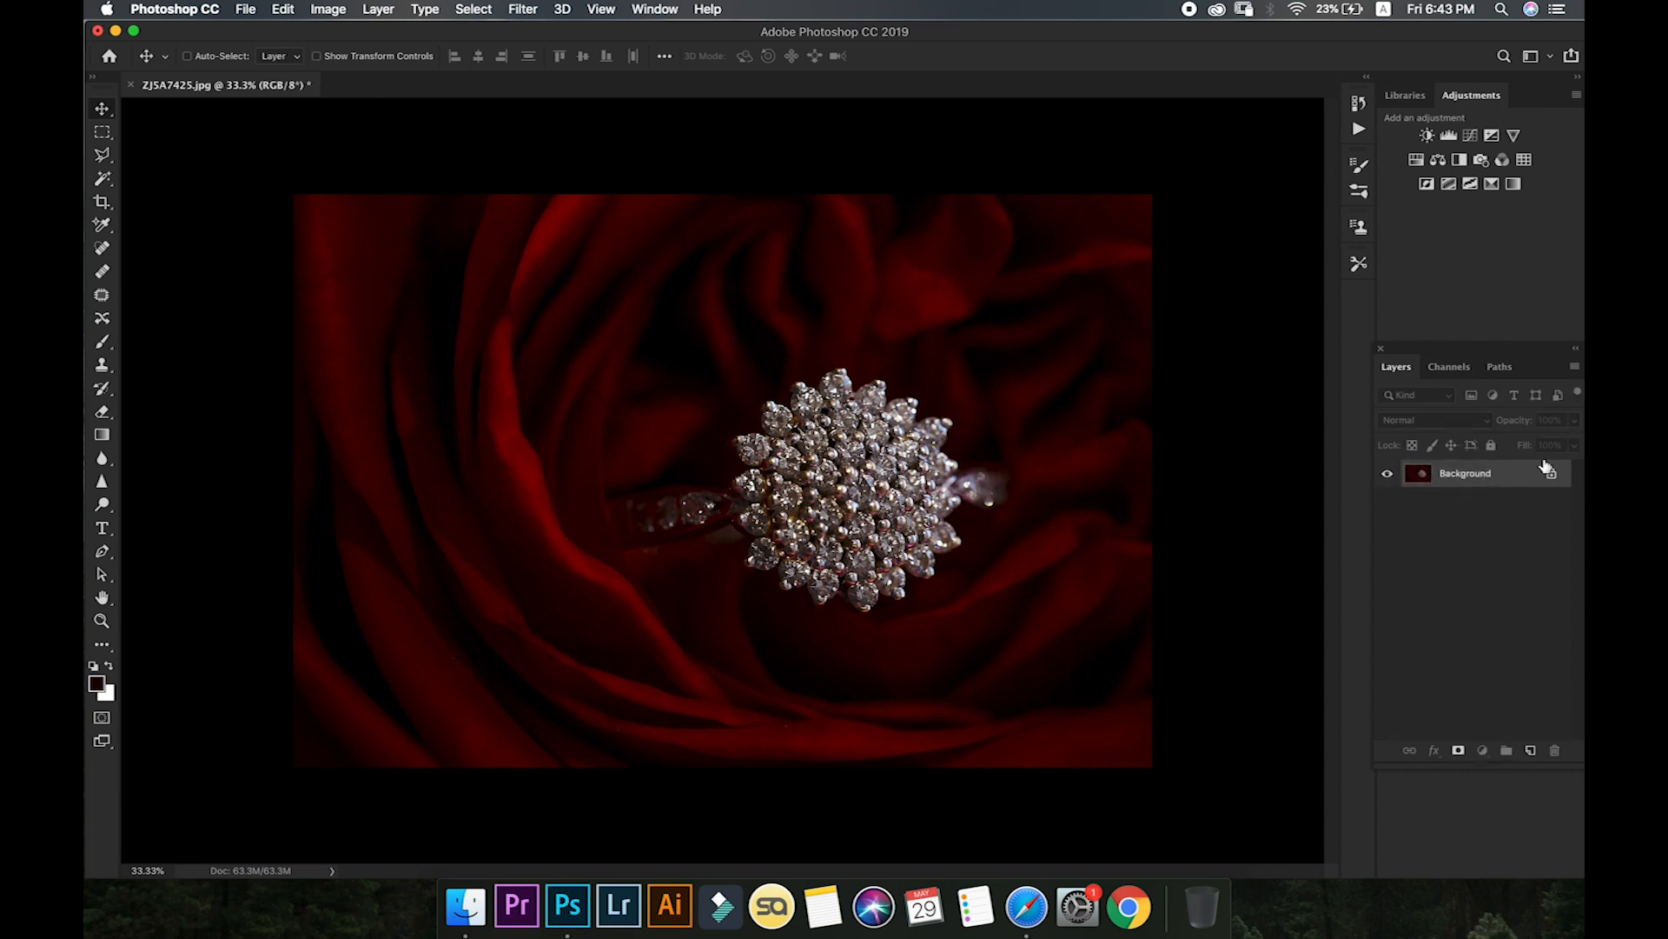
# - Duplicate the Background layer, and duplicate the resulting copy once more
pyautogui.moveTo(1478, 473); pyautogui.dragTo(1528, 751)
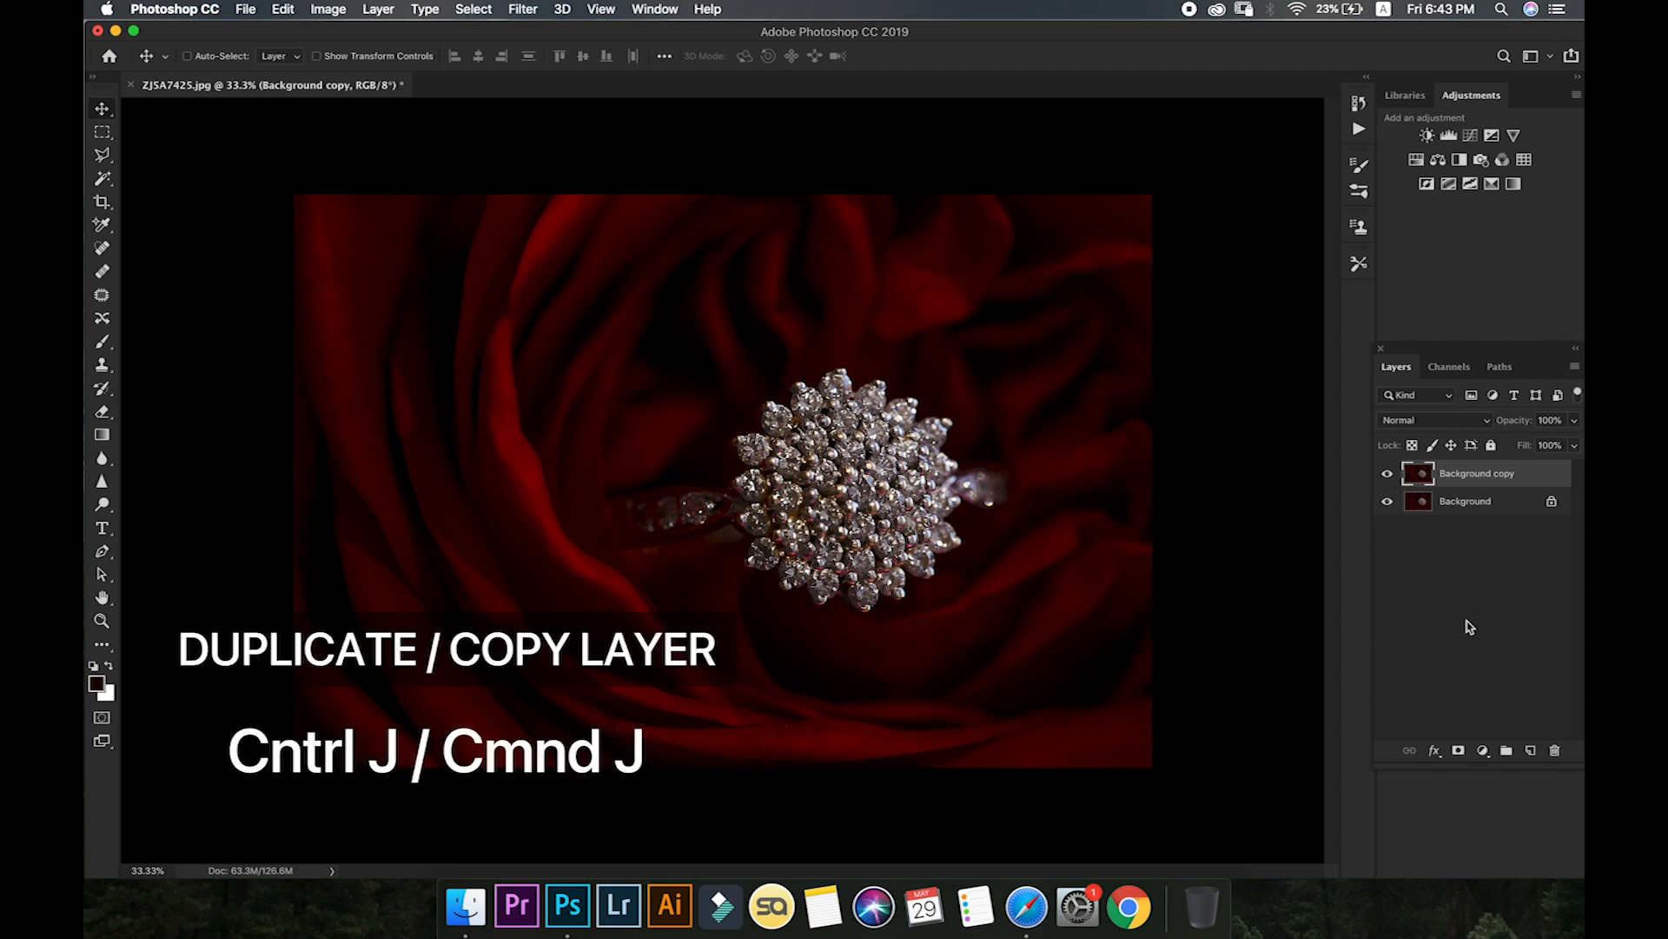
pyautogui.press('super+j')
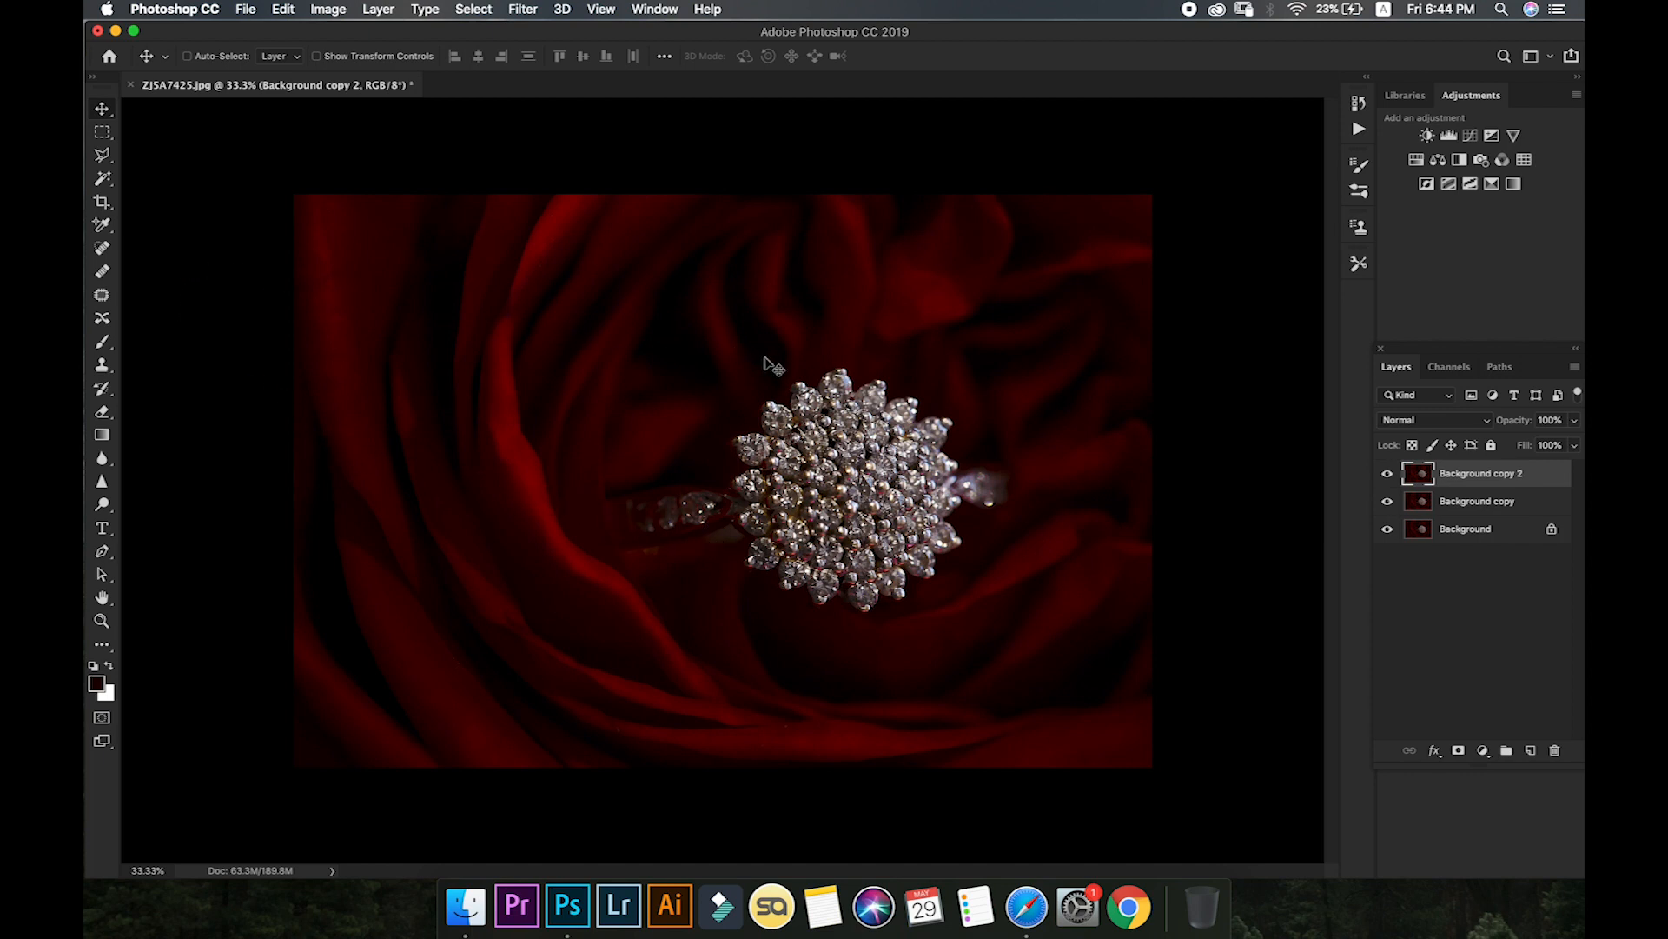
# - Shift the topmost copy layer up and left with the Move tool, and move it back into alignment
pyautogui.rightClick(101, 113)
pyautogui.click(146, 108)
pyautogui.moveTo(689, 511); pyautogui.dragTo(660, 330)
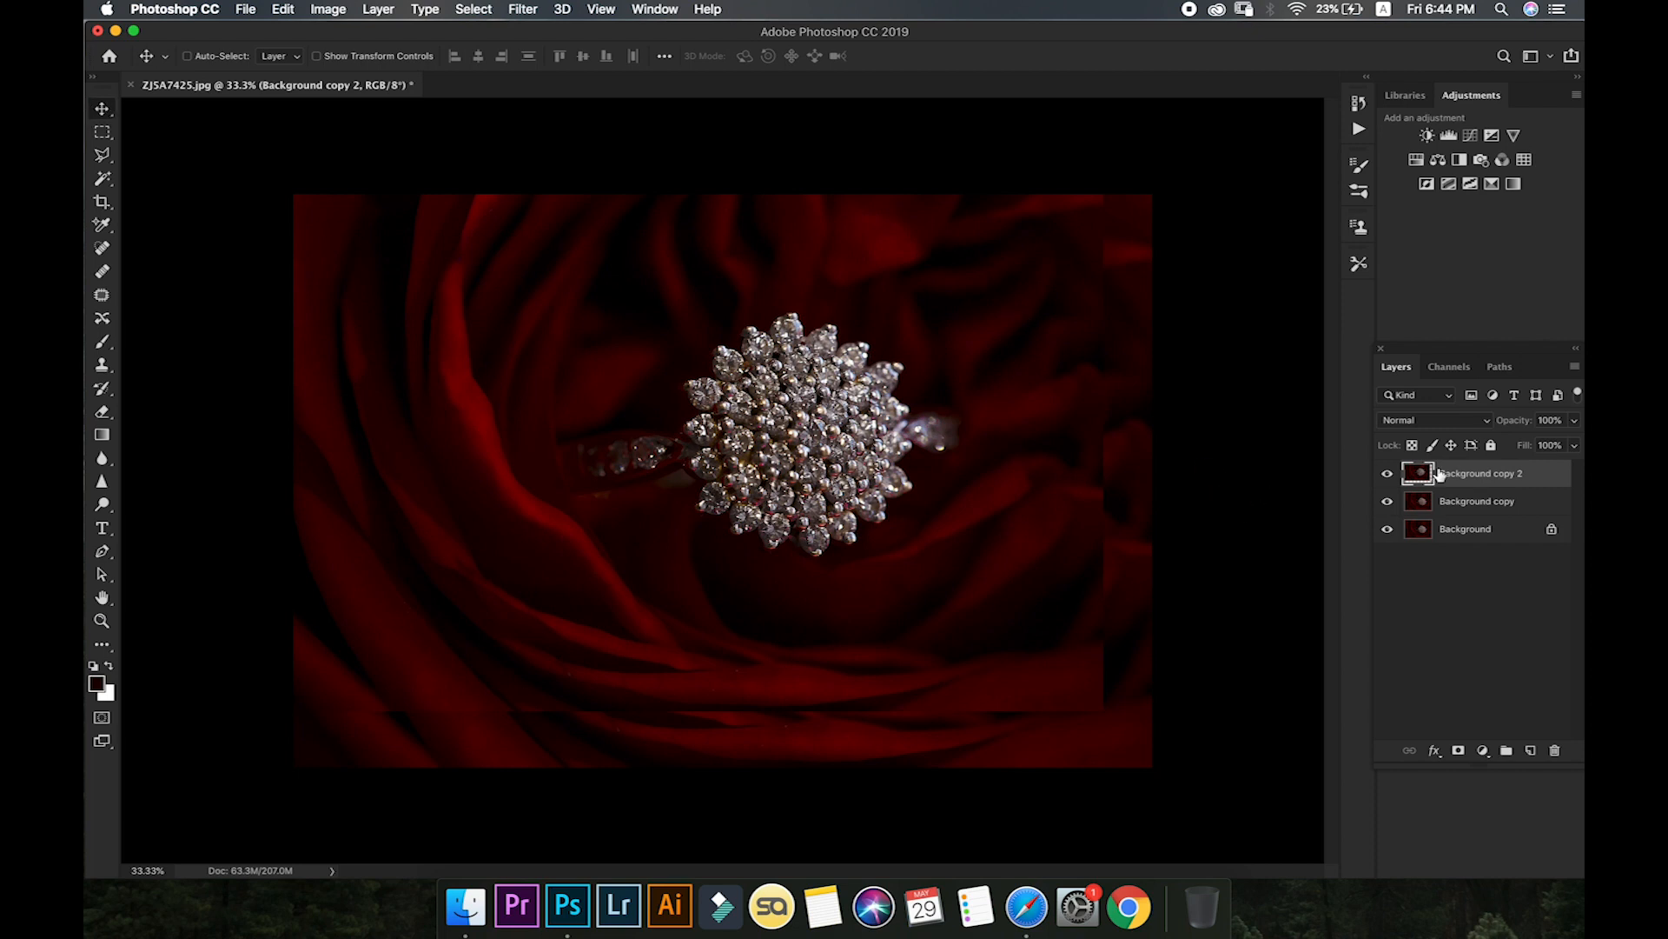
pyautogui.moveTo(963, 446); pyautogui.dragTo(1010, 501)
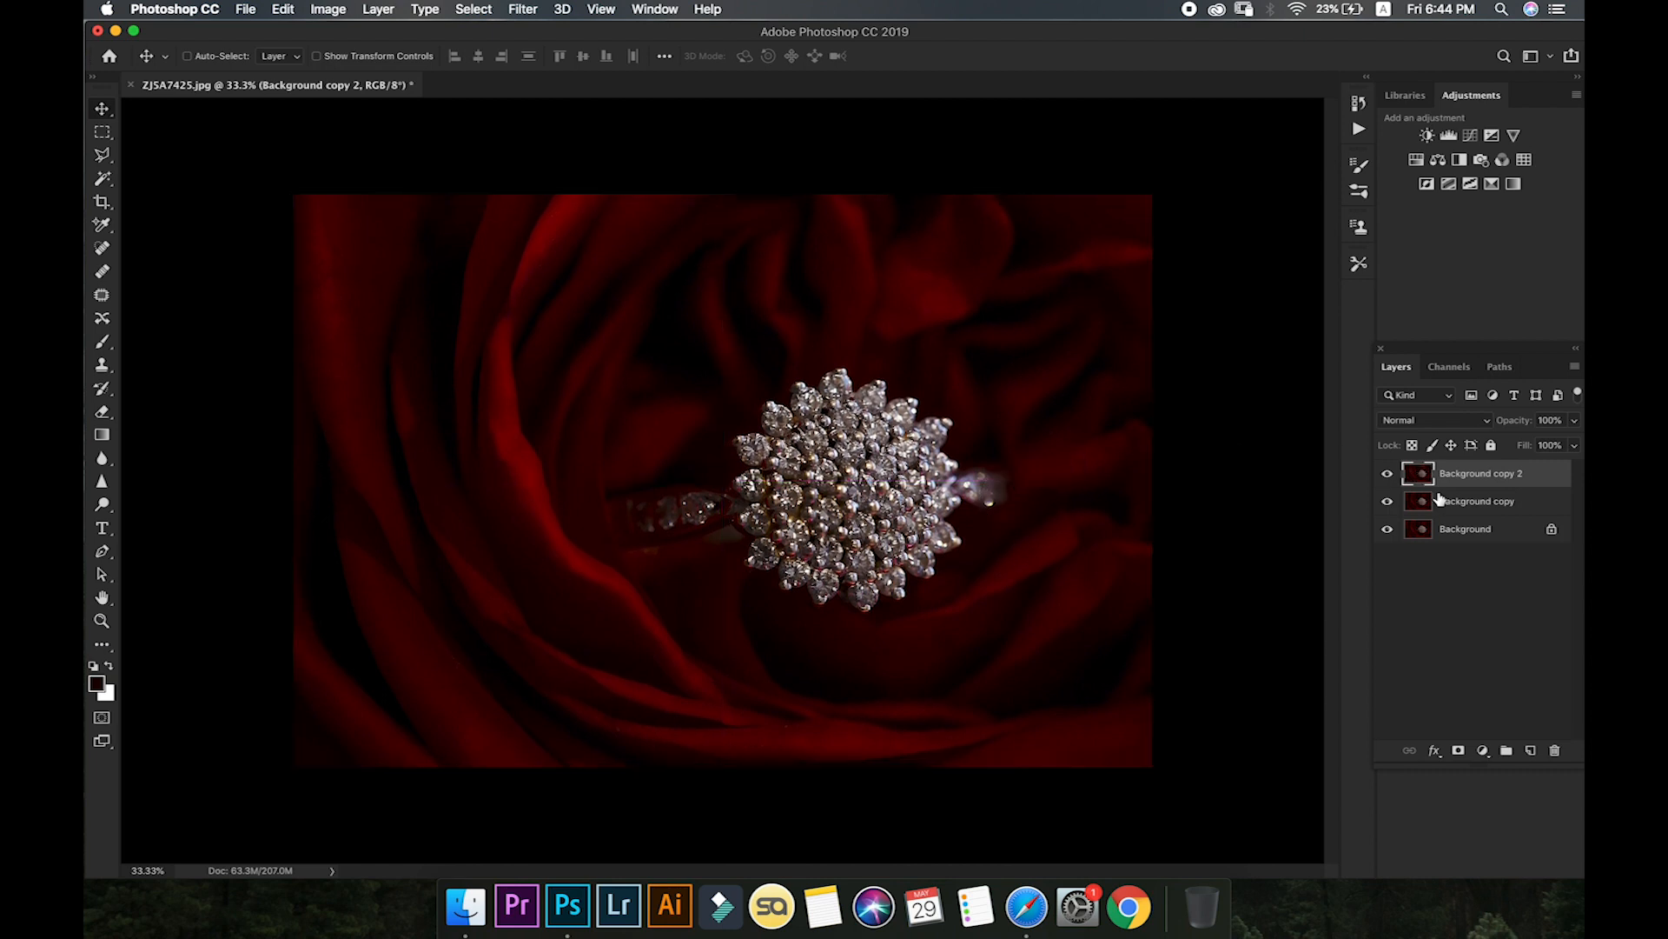
# - Hide both copy layers and try to move the locked Background layer with the Move tool
pyautogui.click(1387, 472)
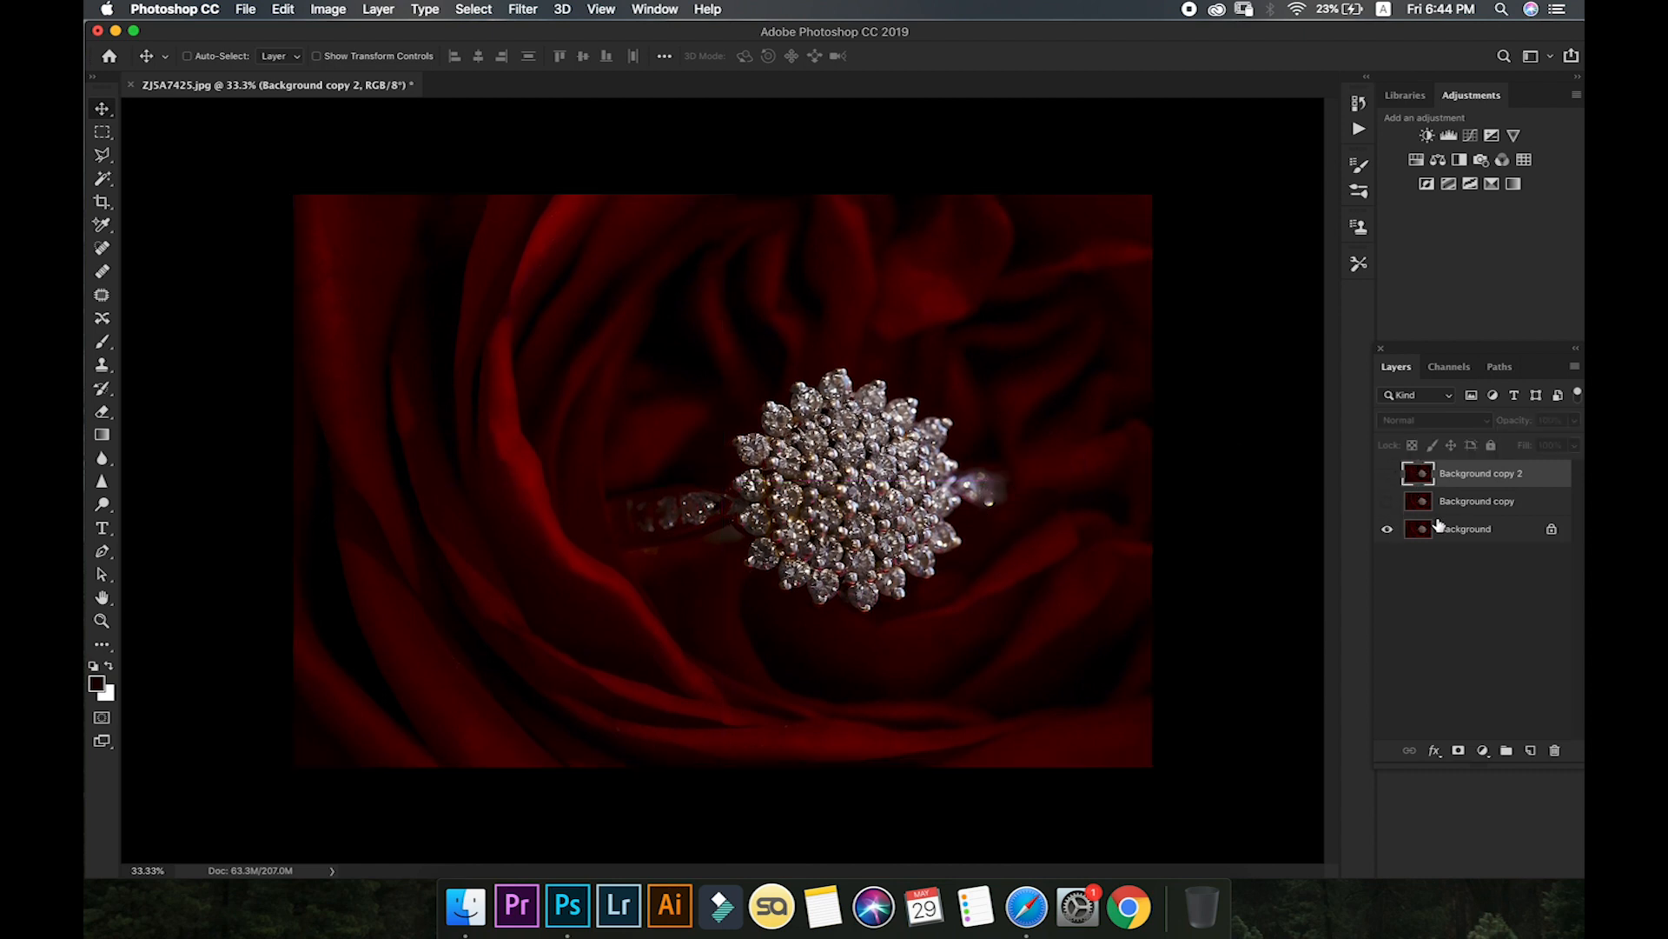
pyautogui.click(1493, 534)
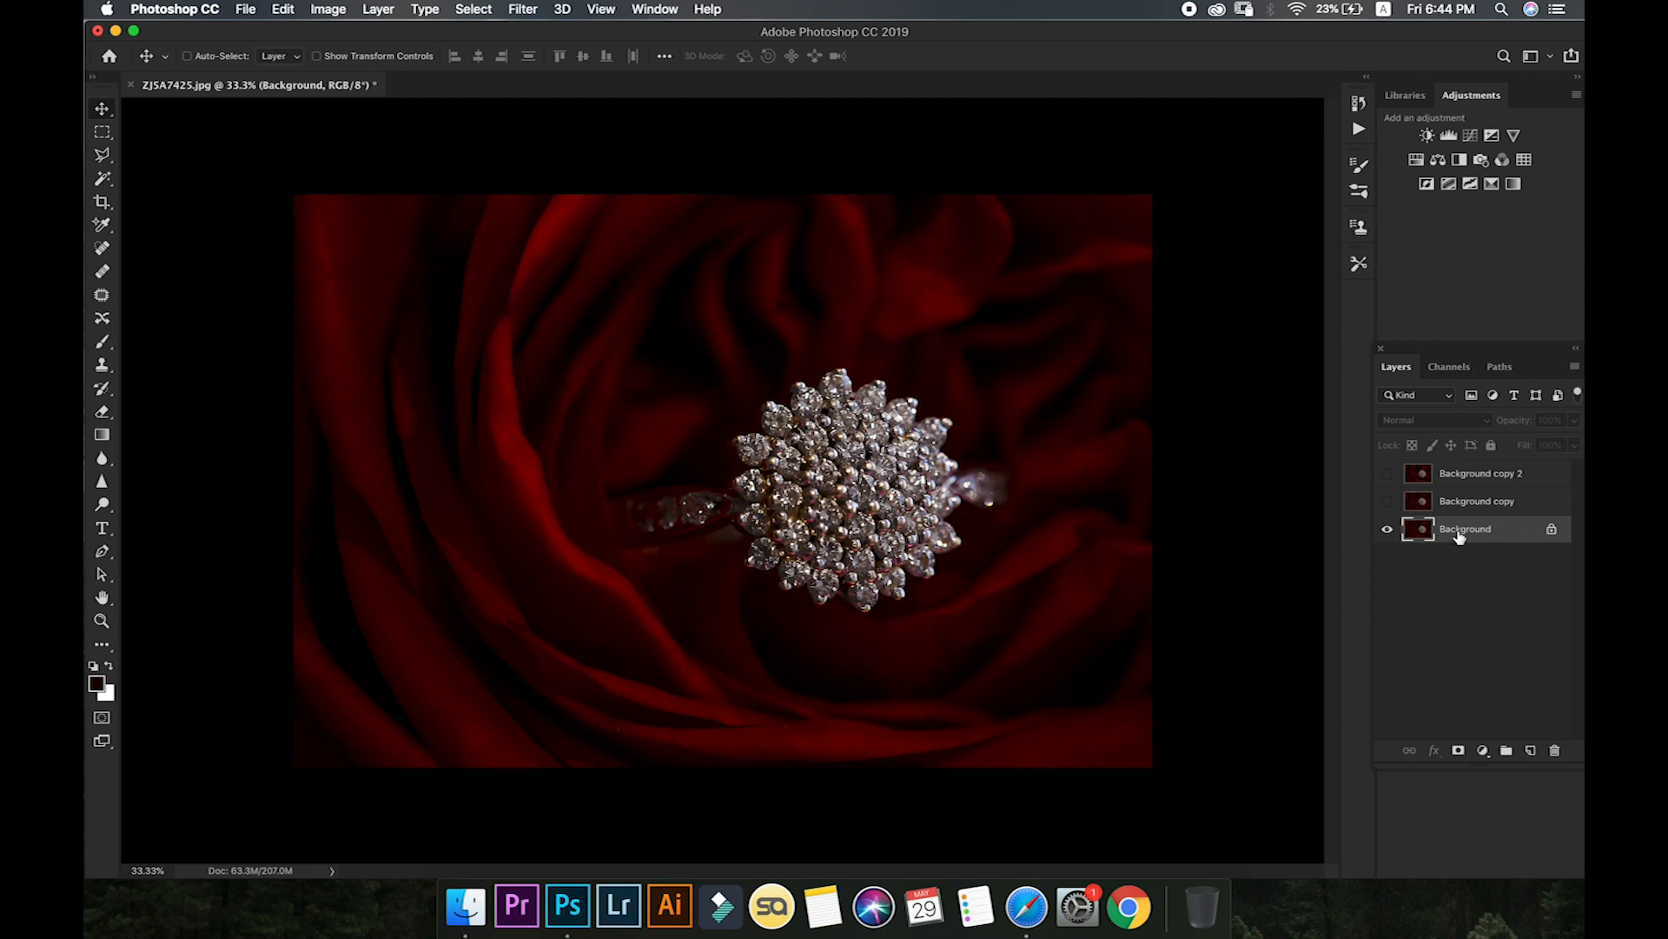
pyautogui.moveTo(832, 500)
pyautogui.mouseDown()
pyautogui.moveTo(867, 347)
pyautogui.moveTo(886, 500)
pyautogui.moveTo(865, 473)
pyautogui.moveTo(826, 479)
pyautogui.mouseUp()
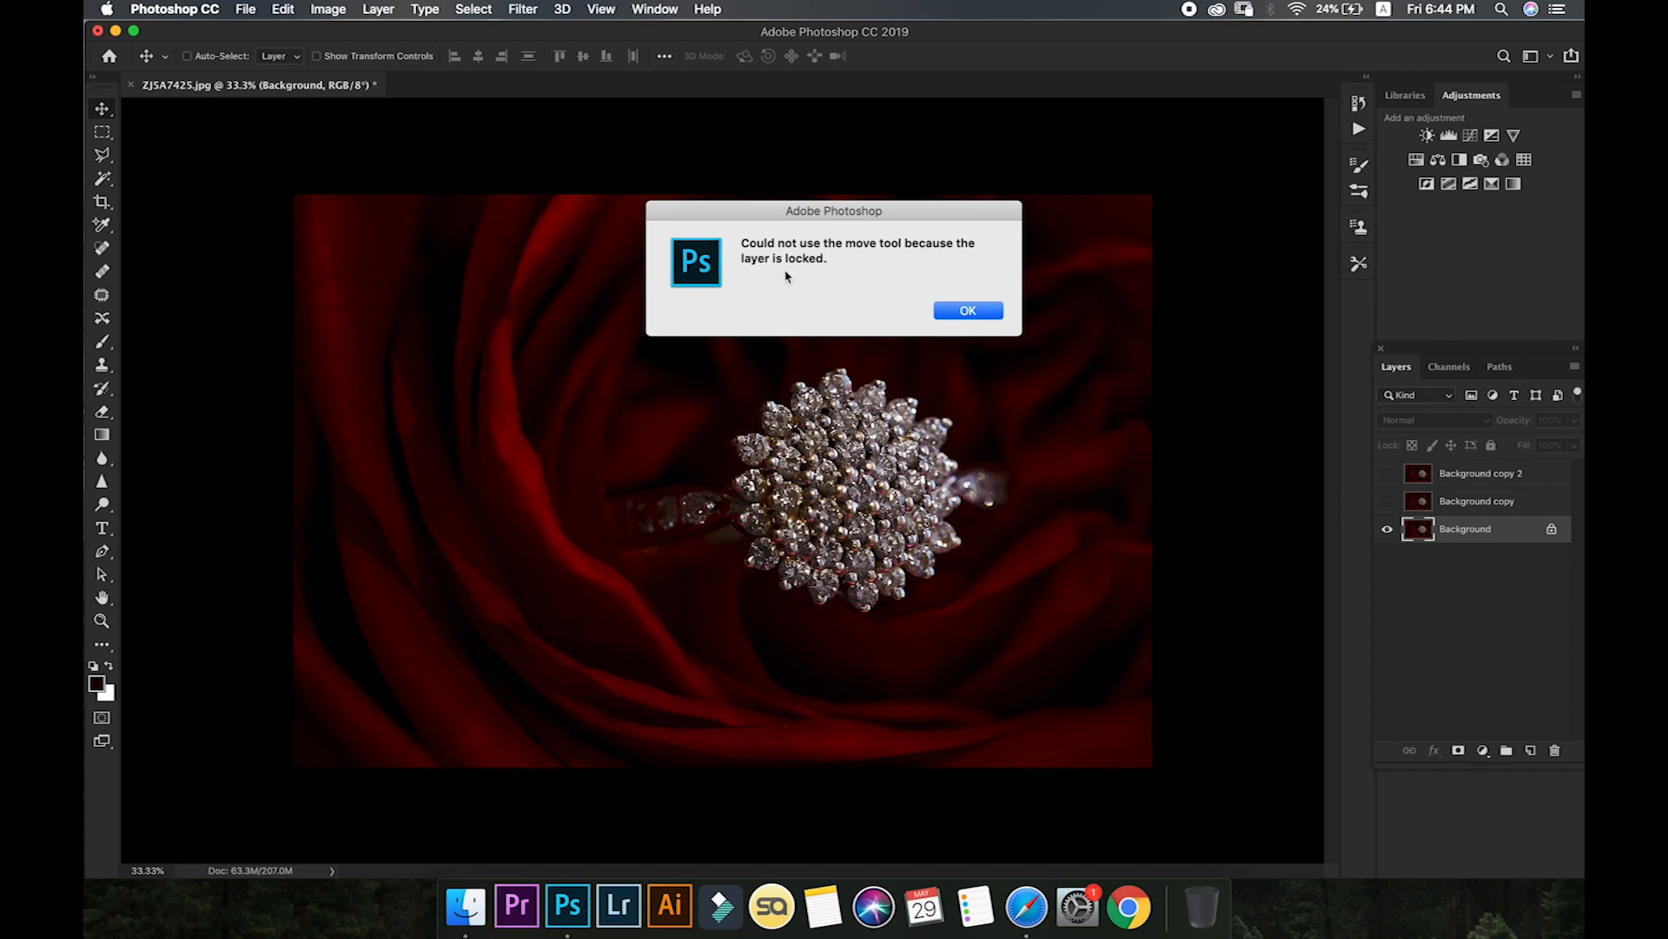
pyautogui.click(956, 312)
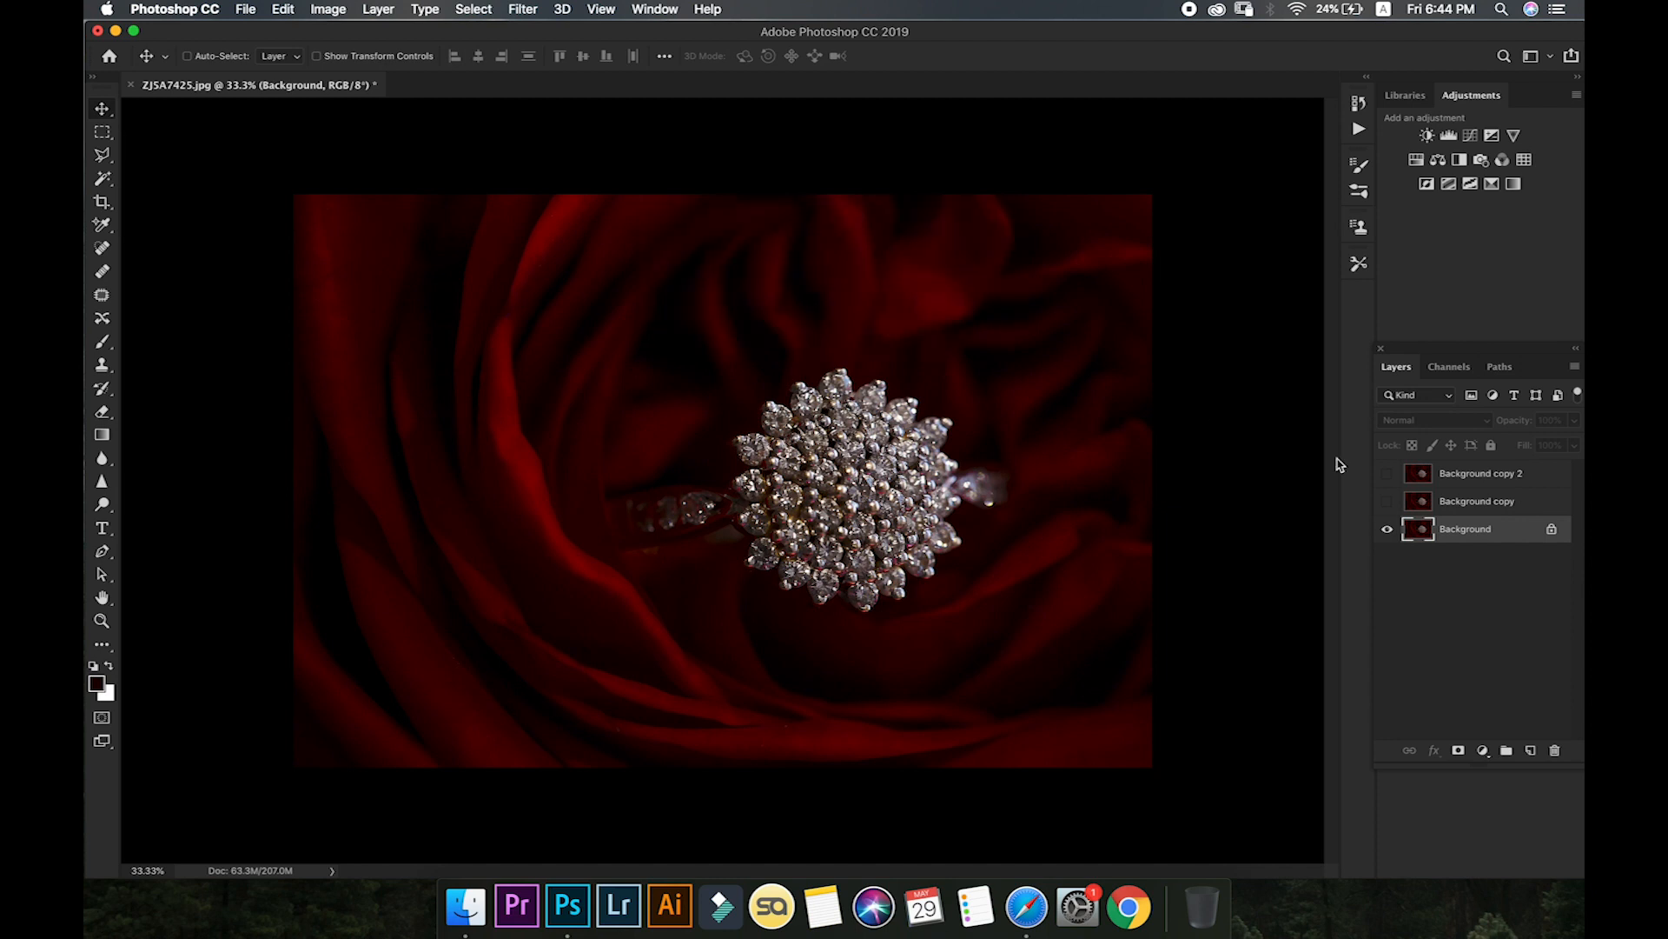
# - Make both copy layers visible and select the Background copy 2 layer
pyautogui.click(1387, 502)
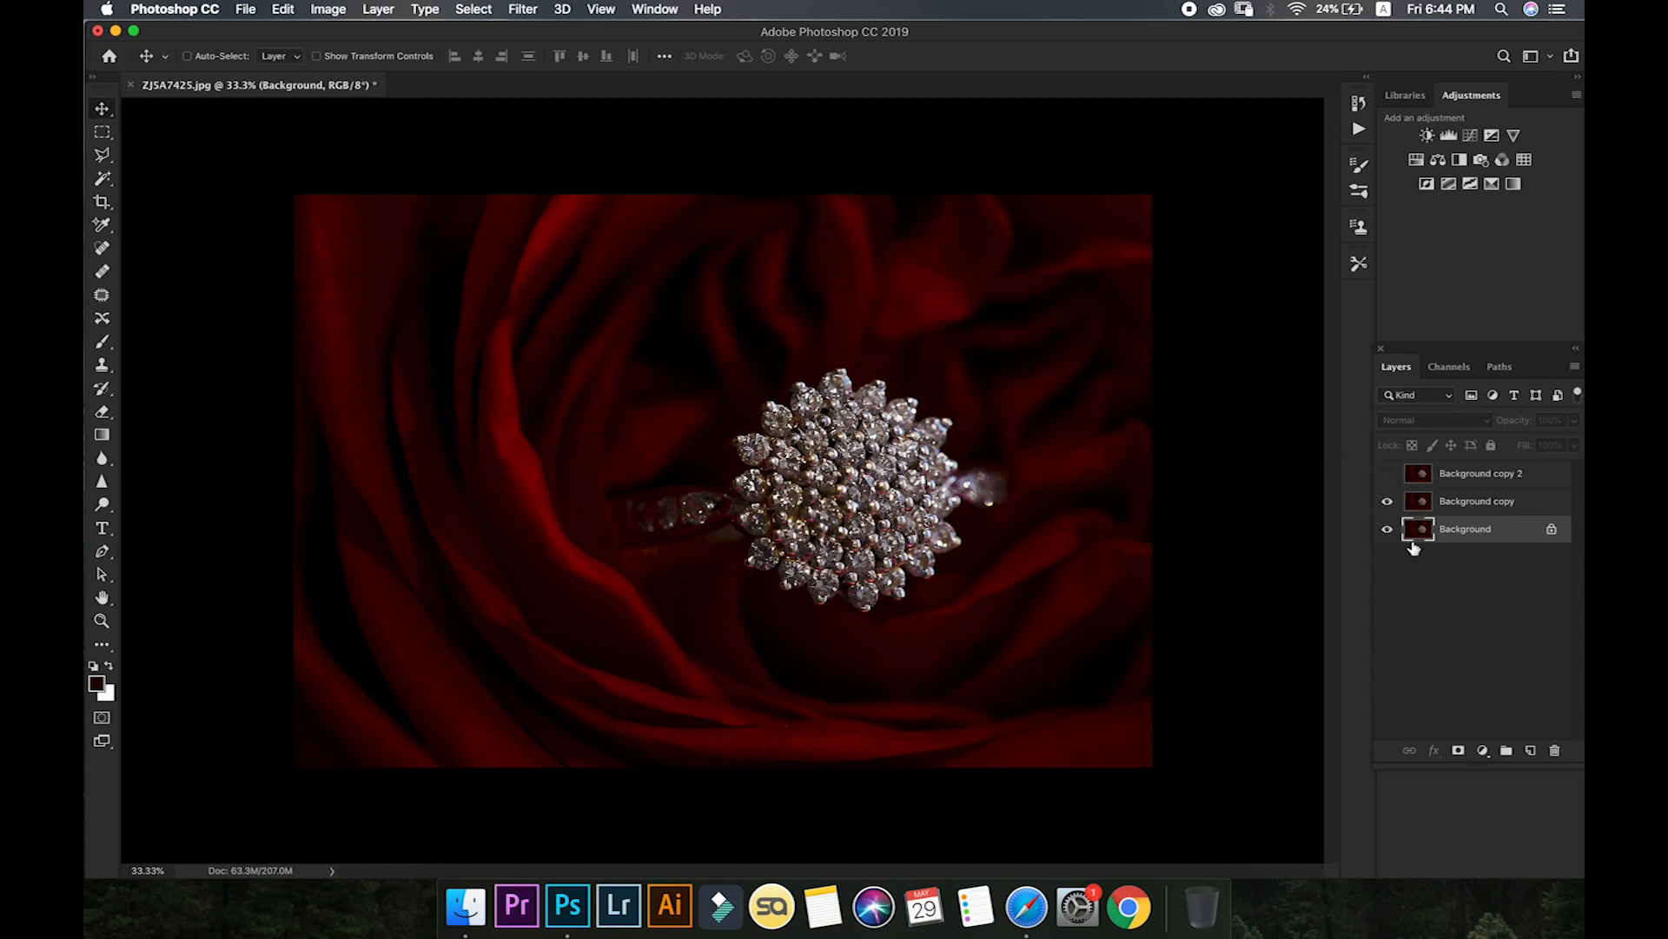
pyautogui.click(1458, 510)
pyautogui.click(1464, 481)
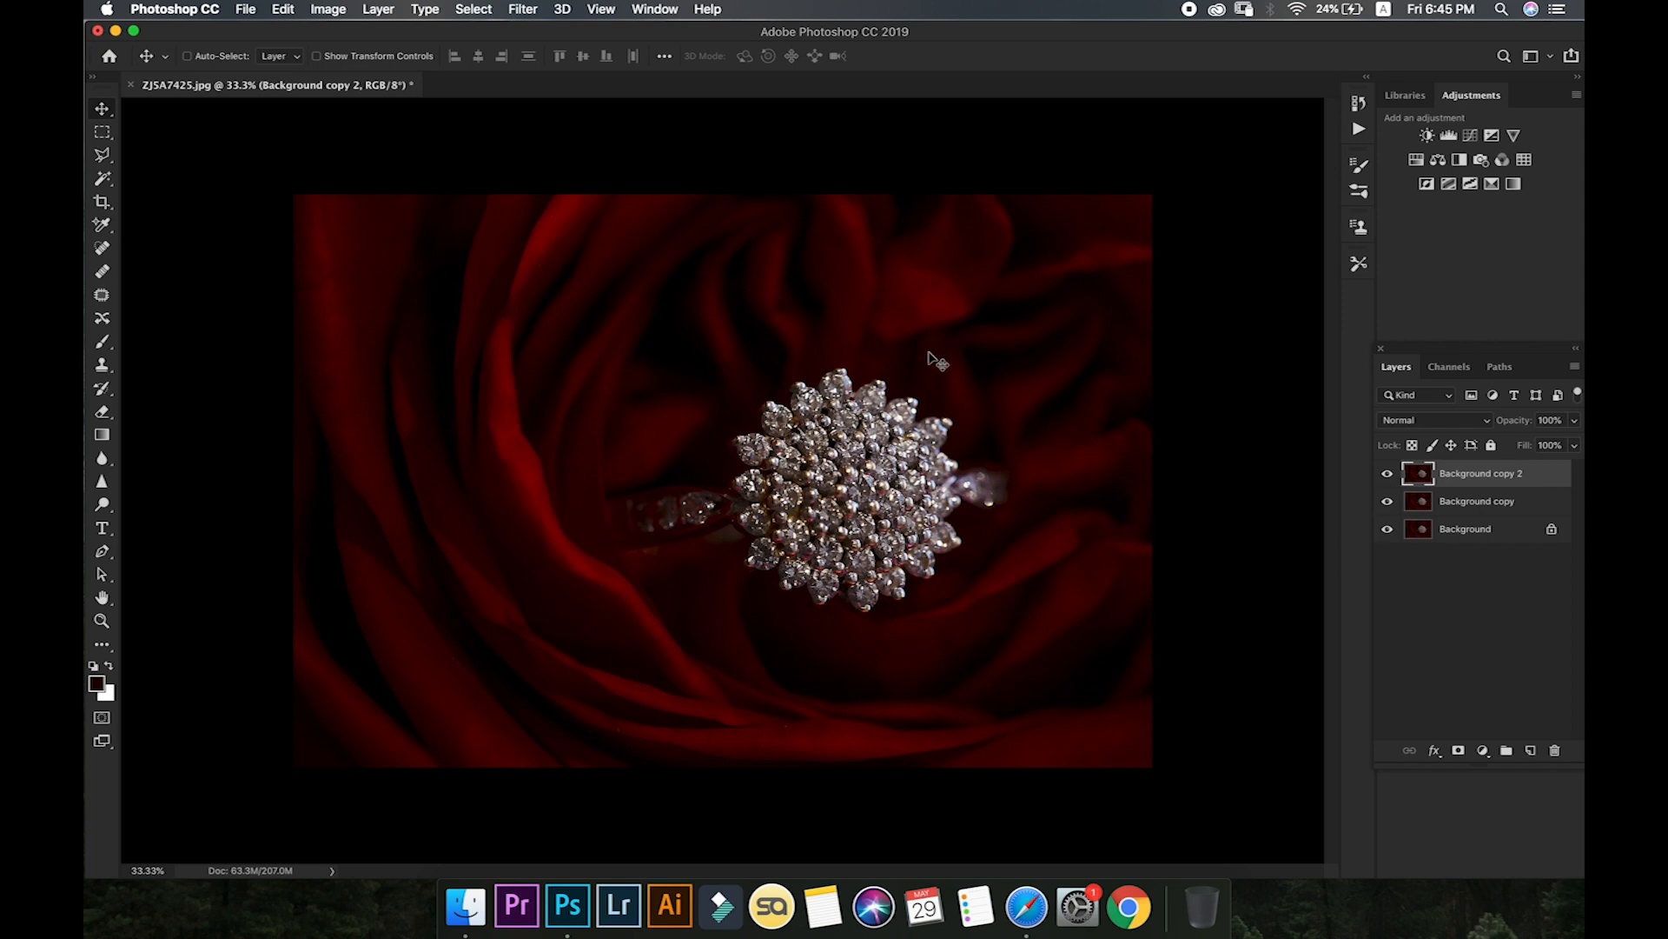
# - Hide the Background copy 2 layer and make it visible again
pyautogui.click(1387, 475)
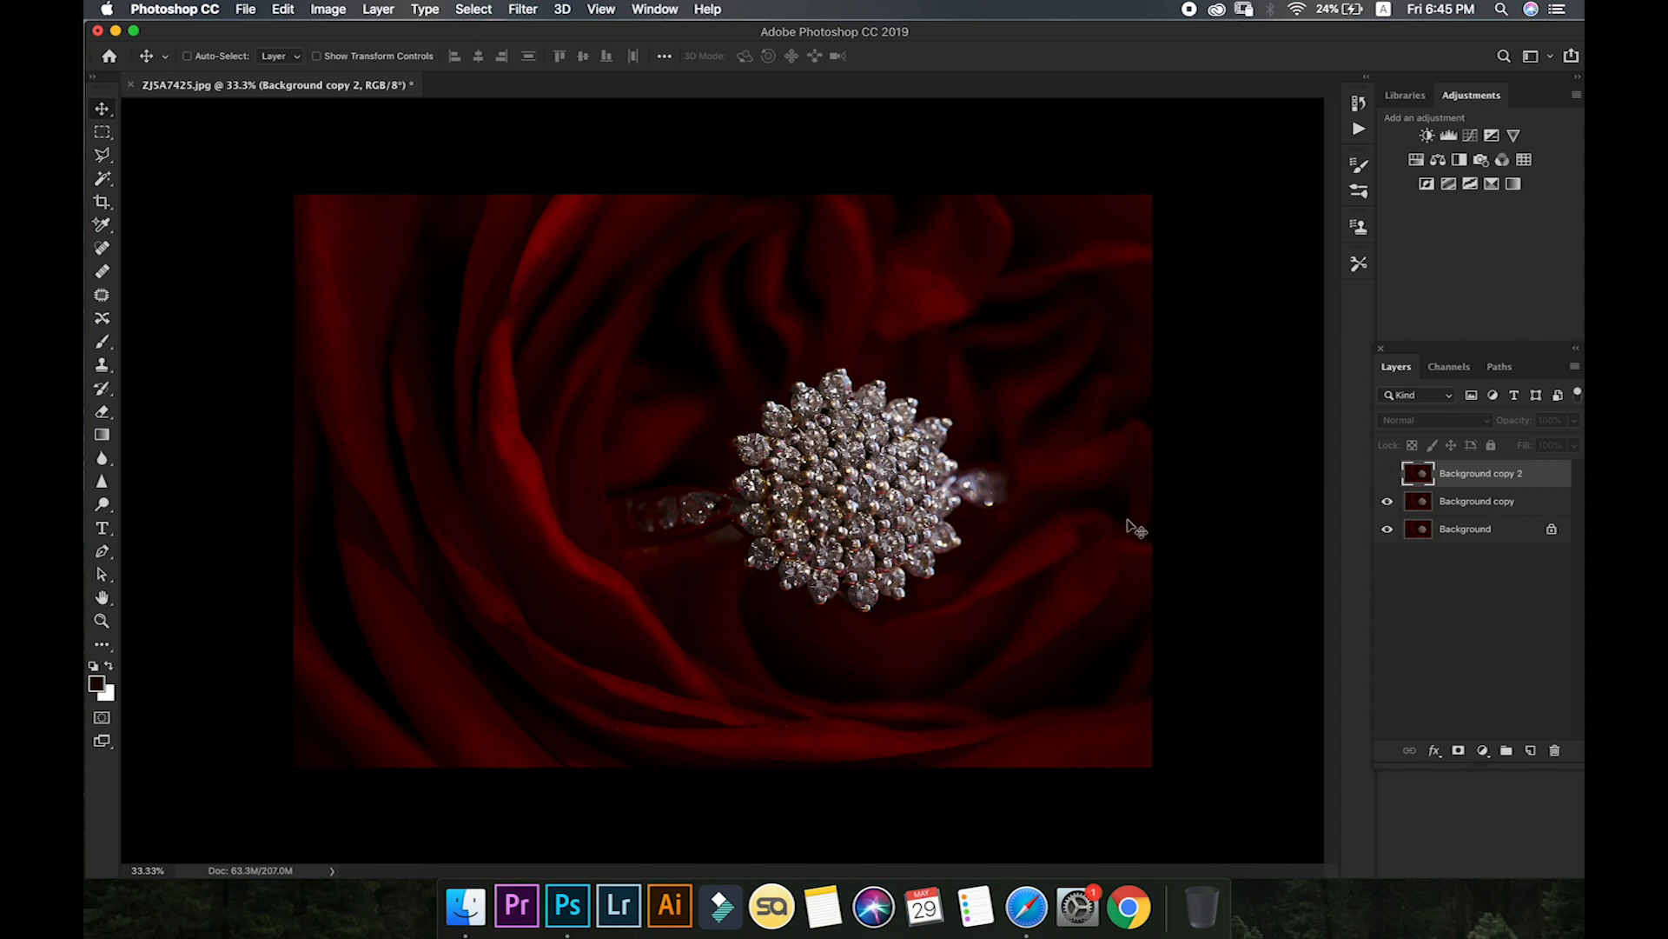
pyautogui.click(1387, 474)
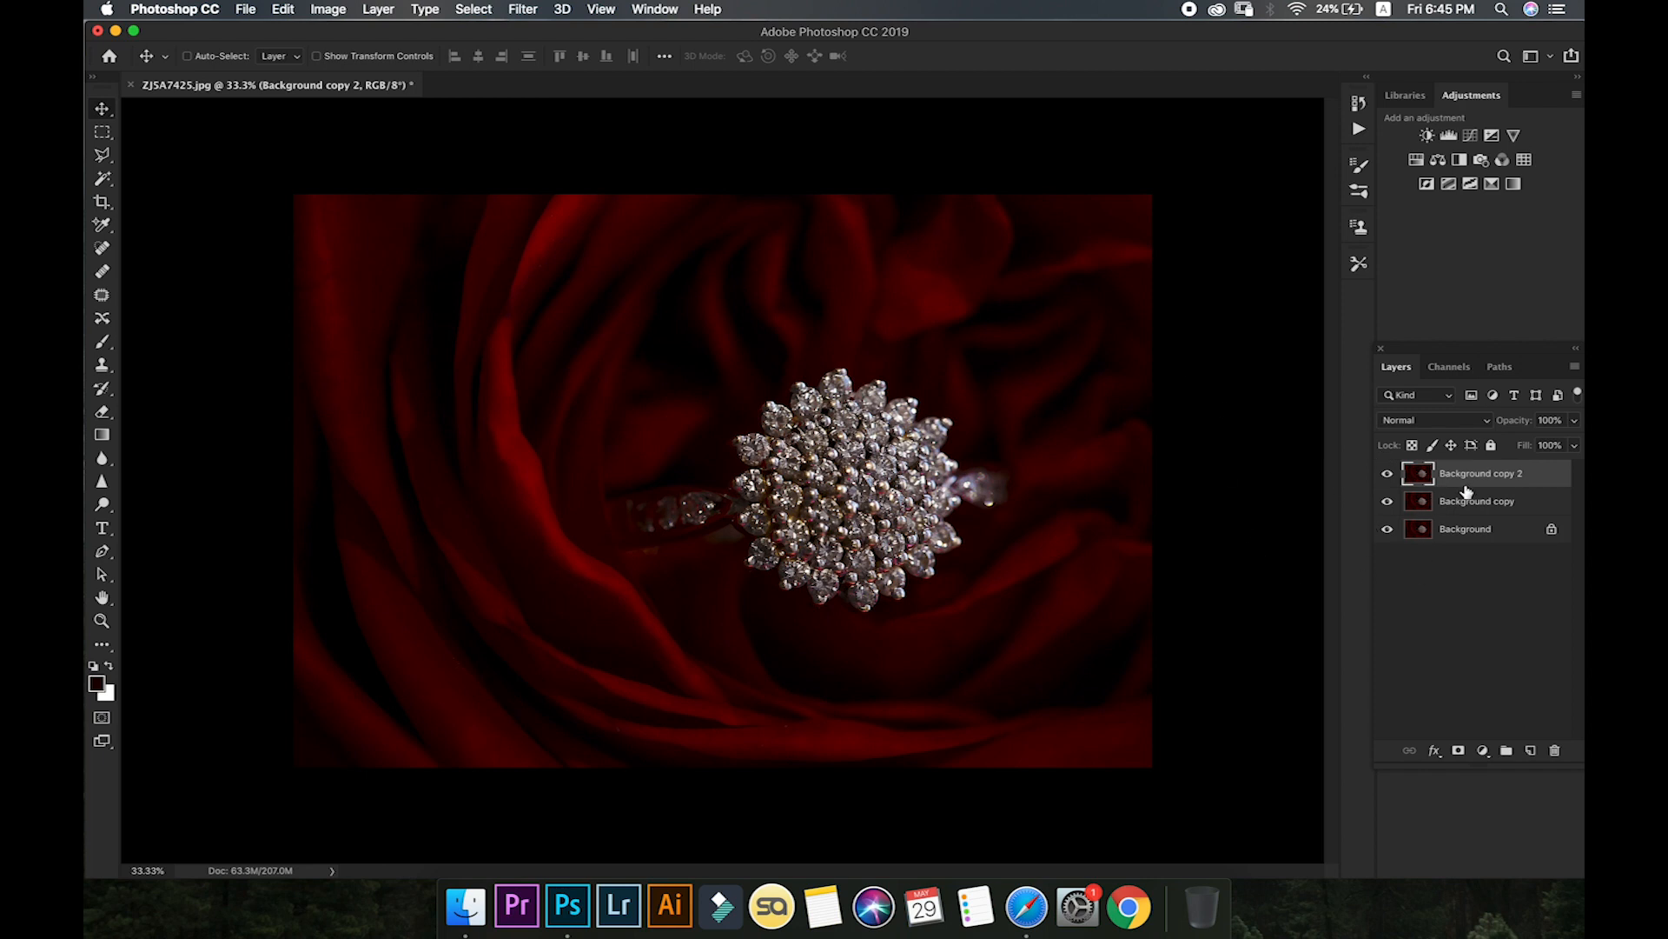
# - Zoom in on the ring photo and back out to view it at different magnifications
pyautogui.scroll(5, 507, 309)
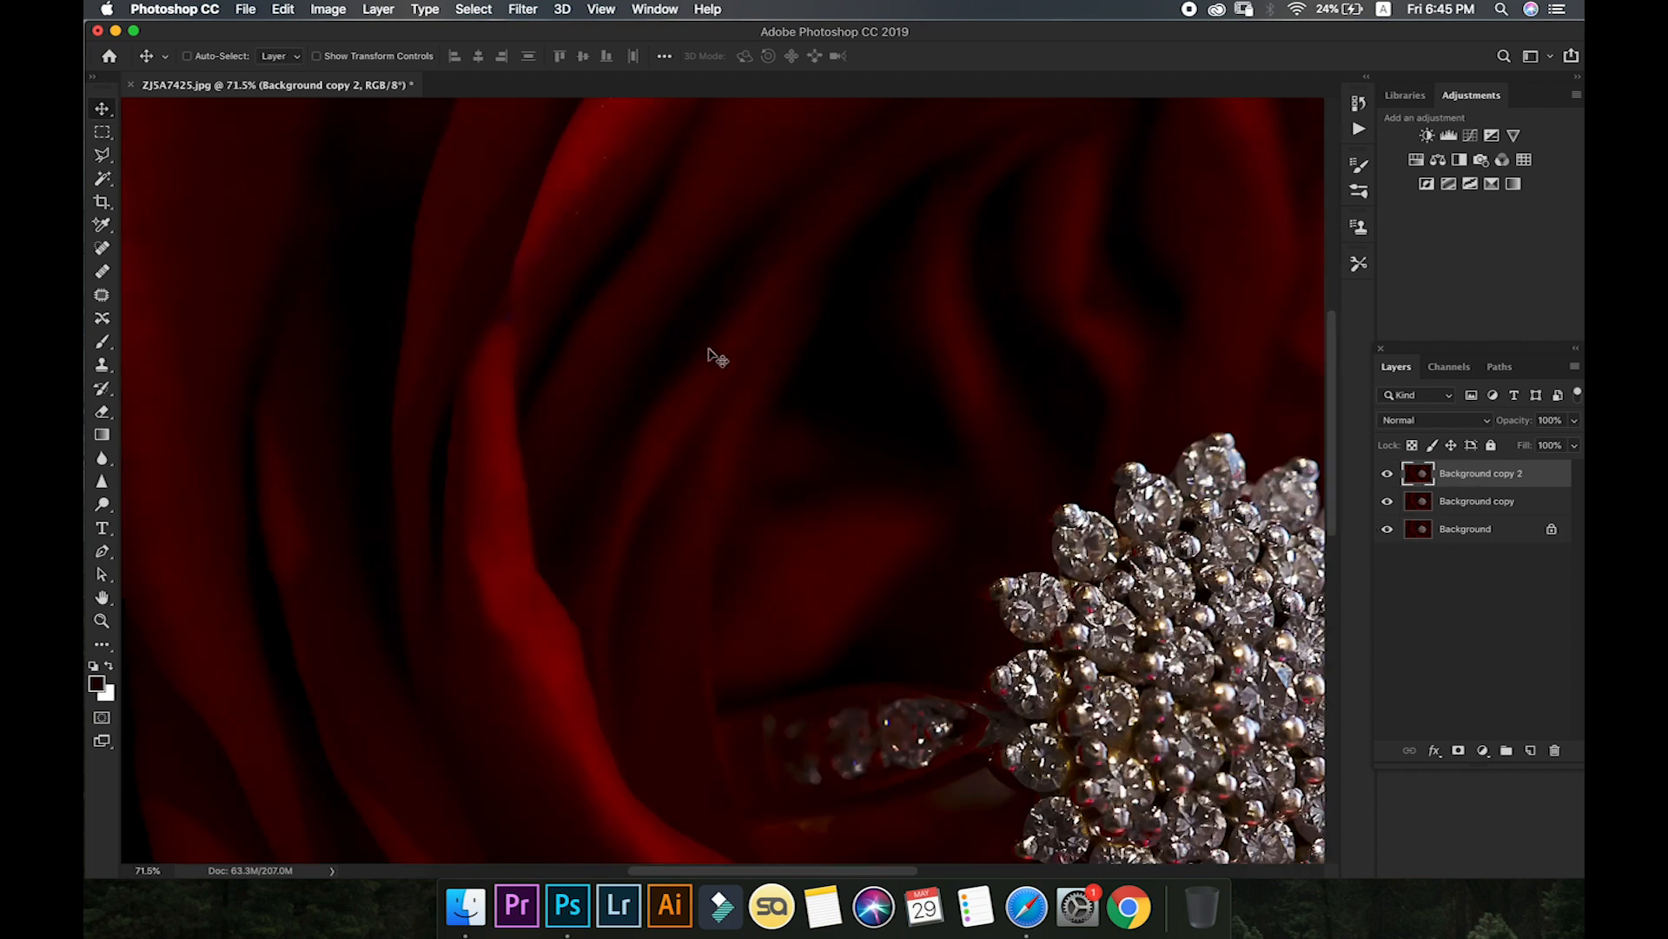
pyautogui.press('super+minus')
pyautogui.press('super+minus')
pyautogui.press('super+minus')
pyautogui.press('super+minus')
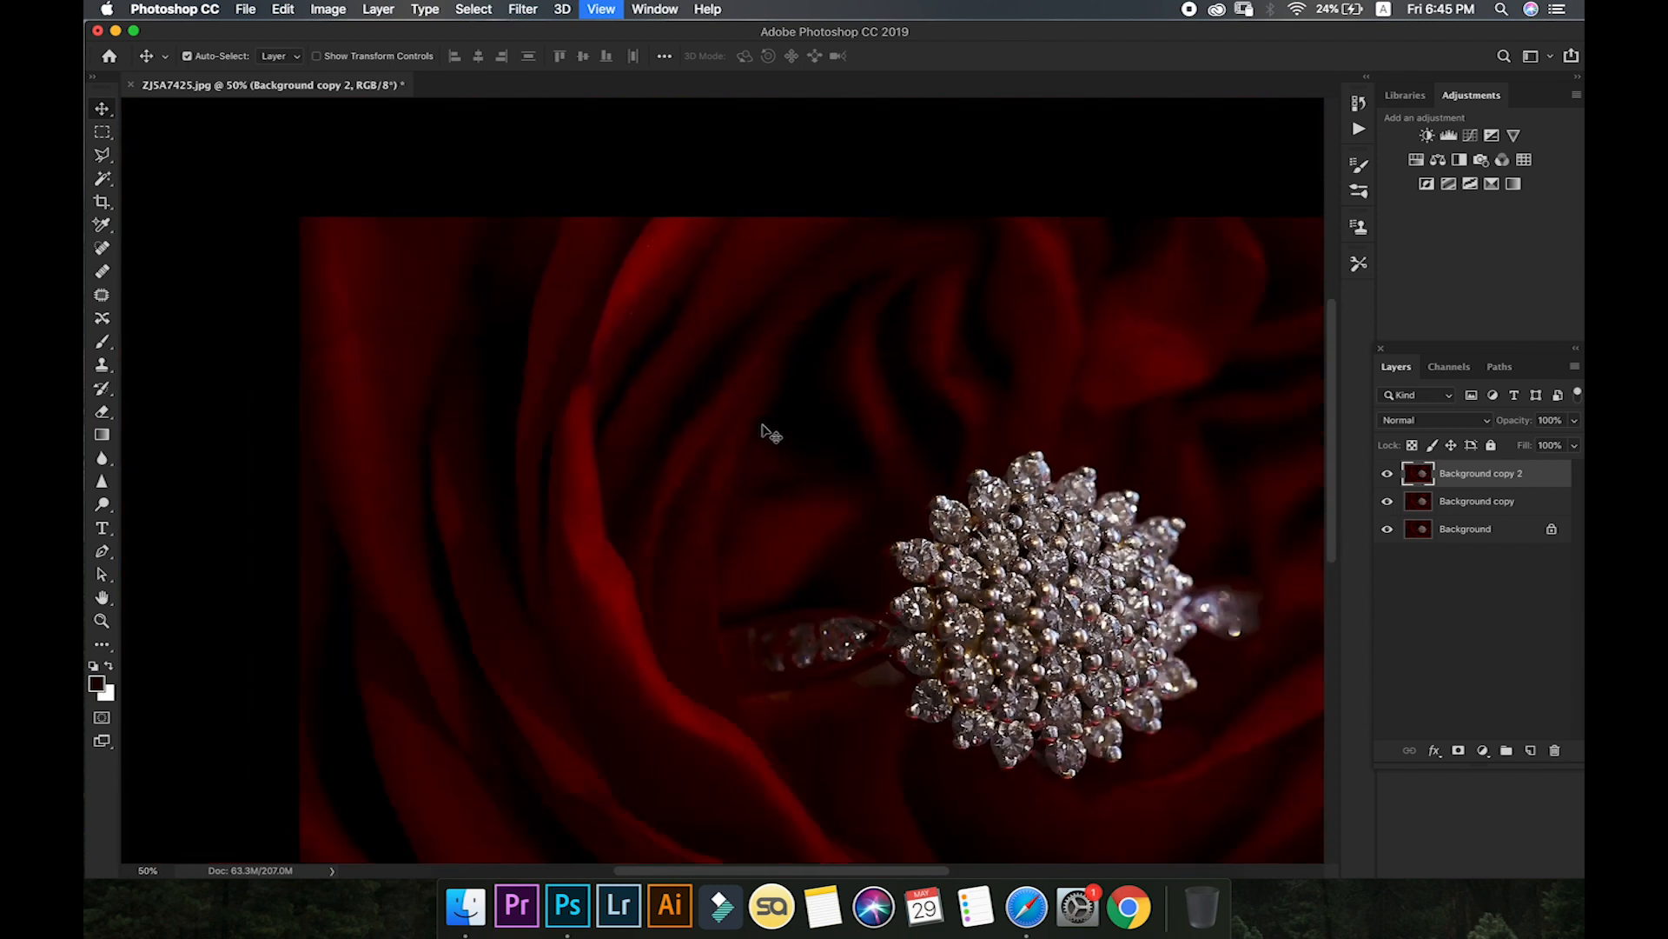
pyautogui.moveTo(799, 423)
pyautogui.mouseDown()
pyautogui.moveTo(839, 393)
pyautogui.moveTo(809, 400)
pyautogui.moveTo(815, 436)
pyautogui.mouseUp()
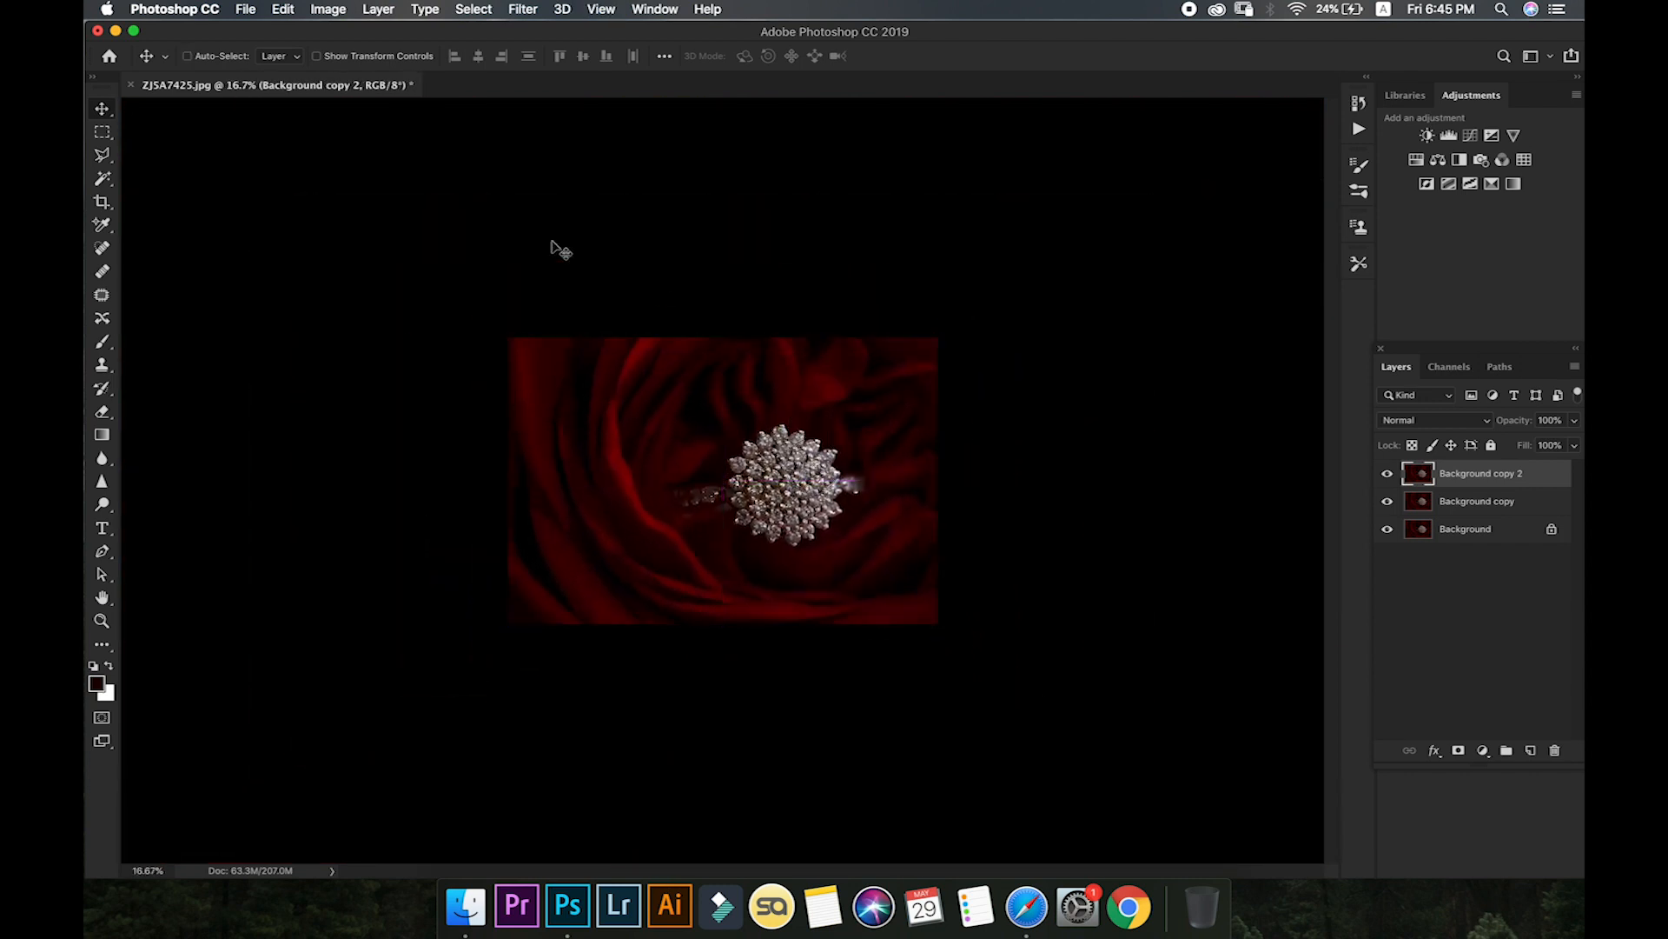
pyautogui.press('super+plus')
pyautogui.press('super+plus')
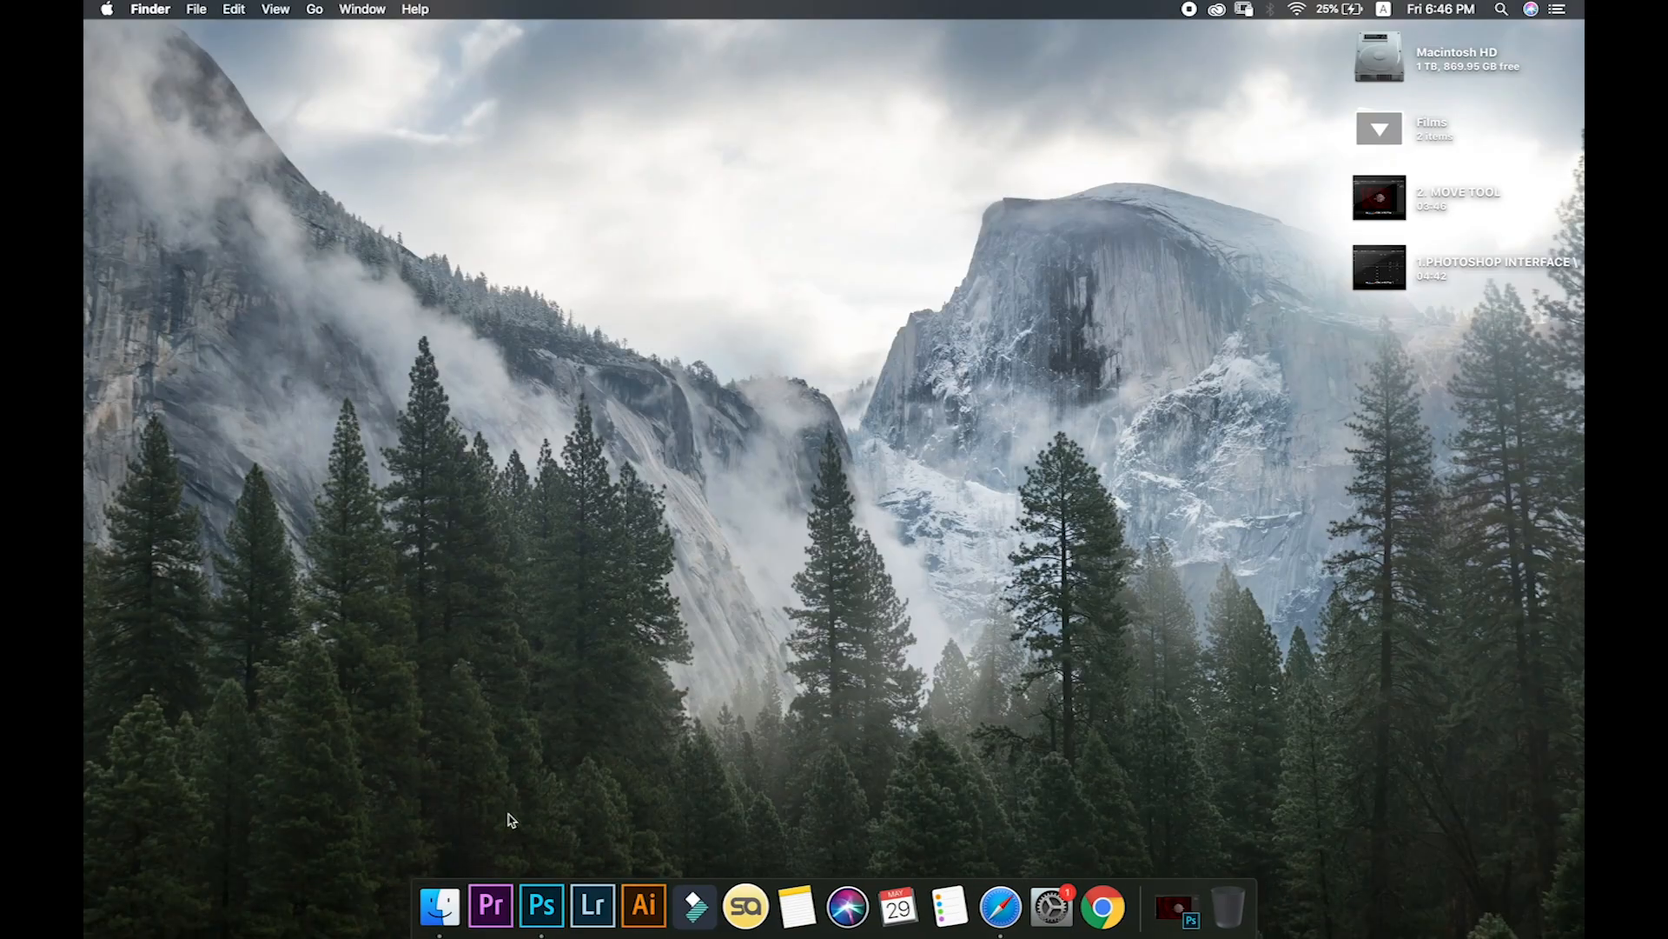
# - Switch from the desktop back to Photoshop and zoom out until the ring photo is small on the canvas
pyautogui.click(543, 912)
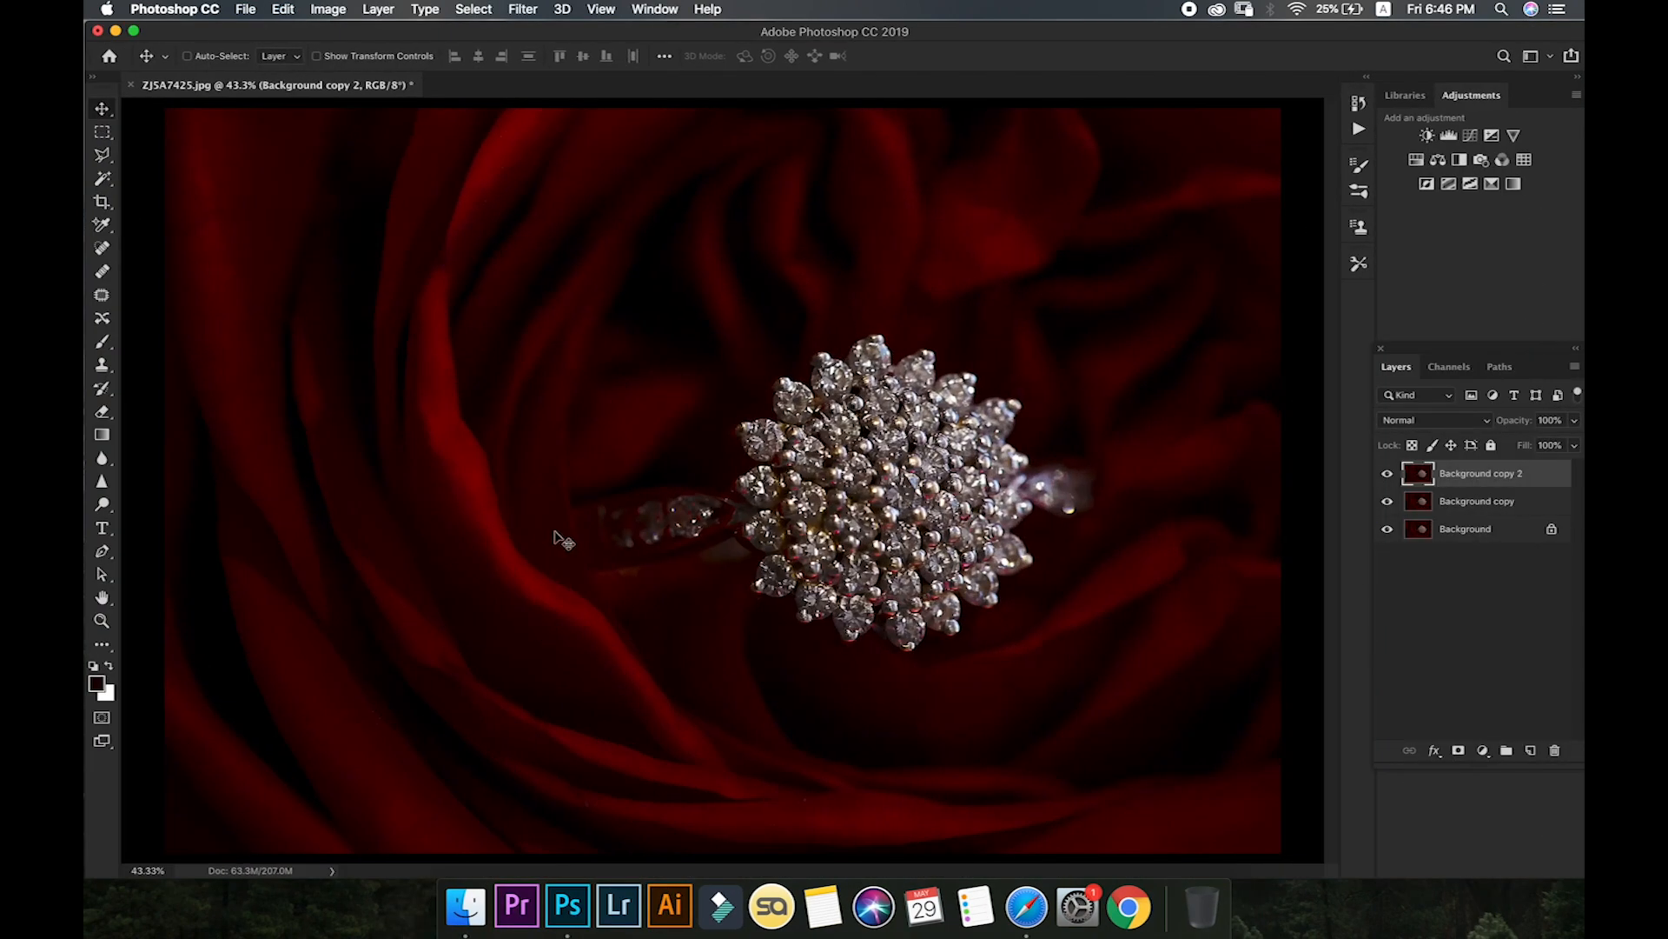
pyautogui.press('super+minus')
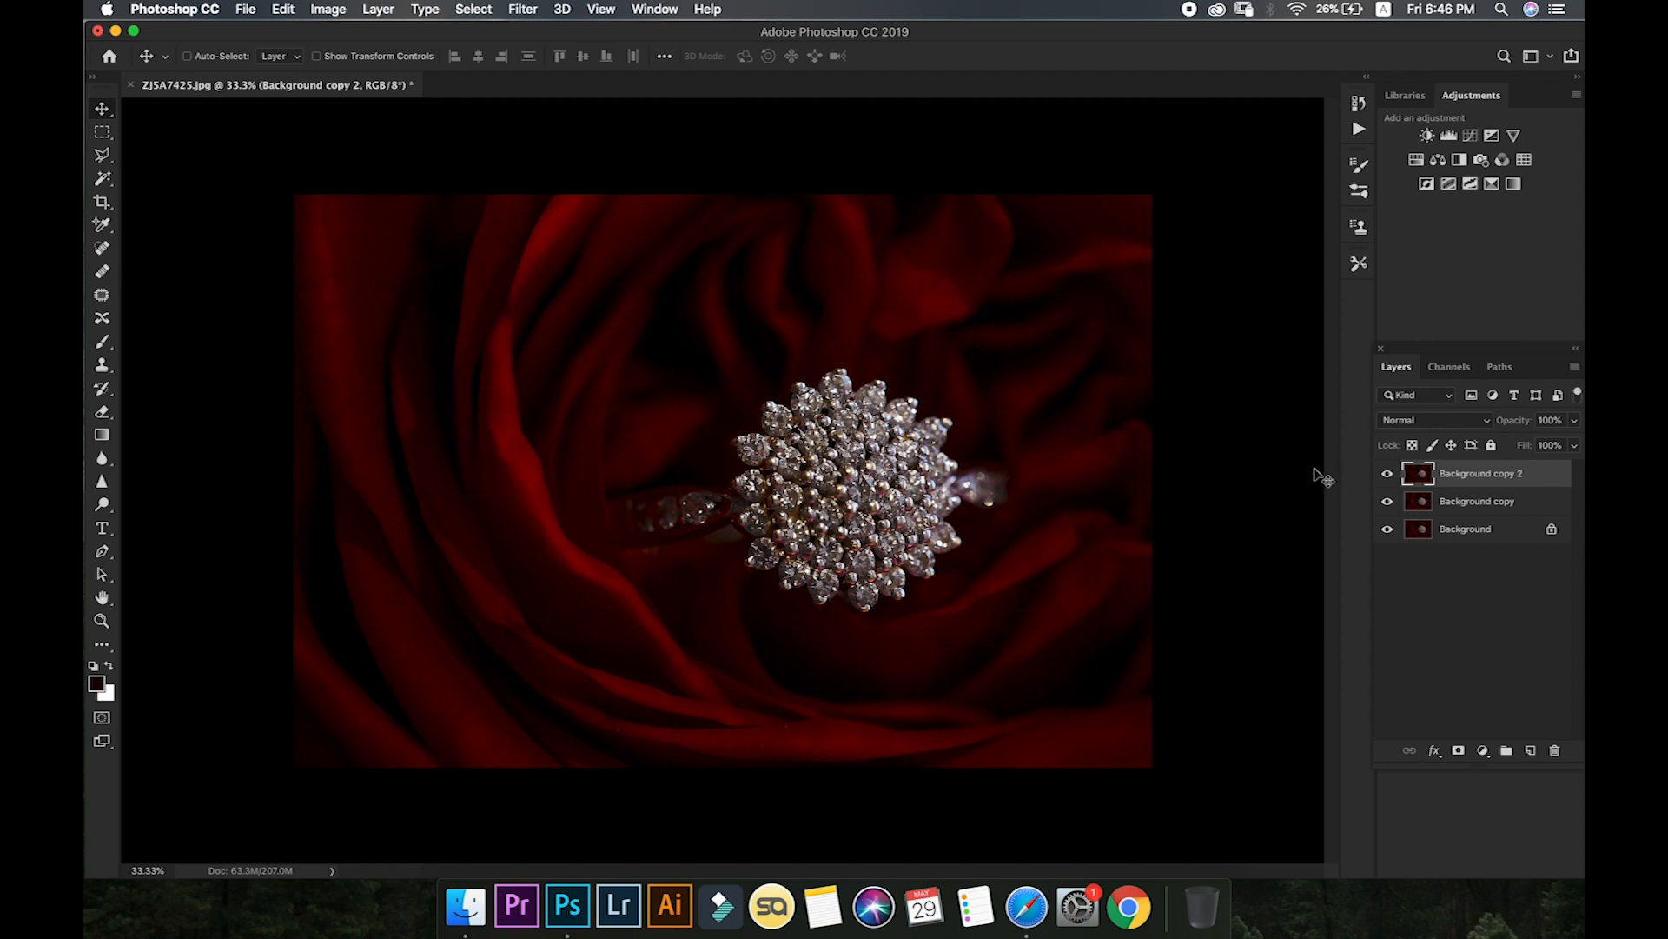
pyautogui.scroll(-3, 215, 136)
pyautogui.click(245, 9)
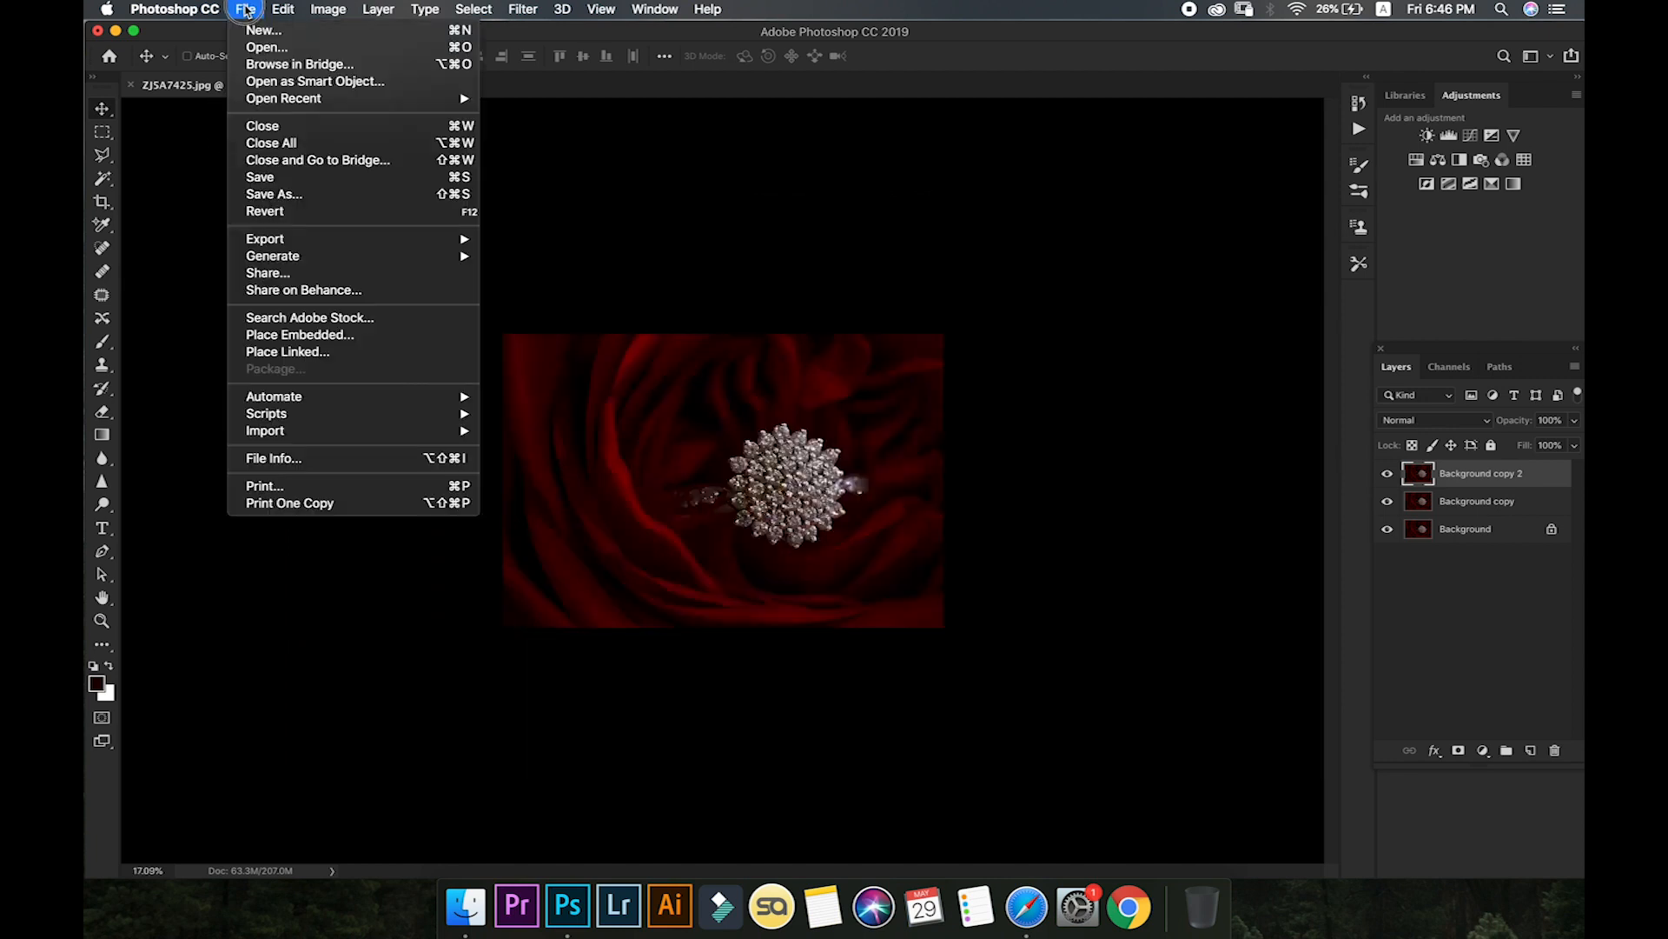
pyautogui.click(265, 49)
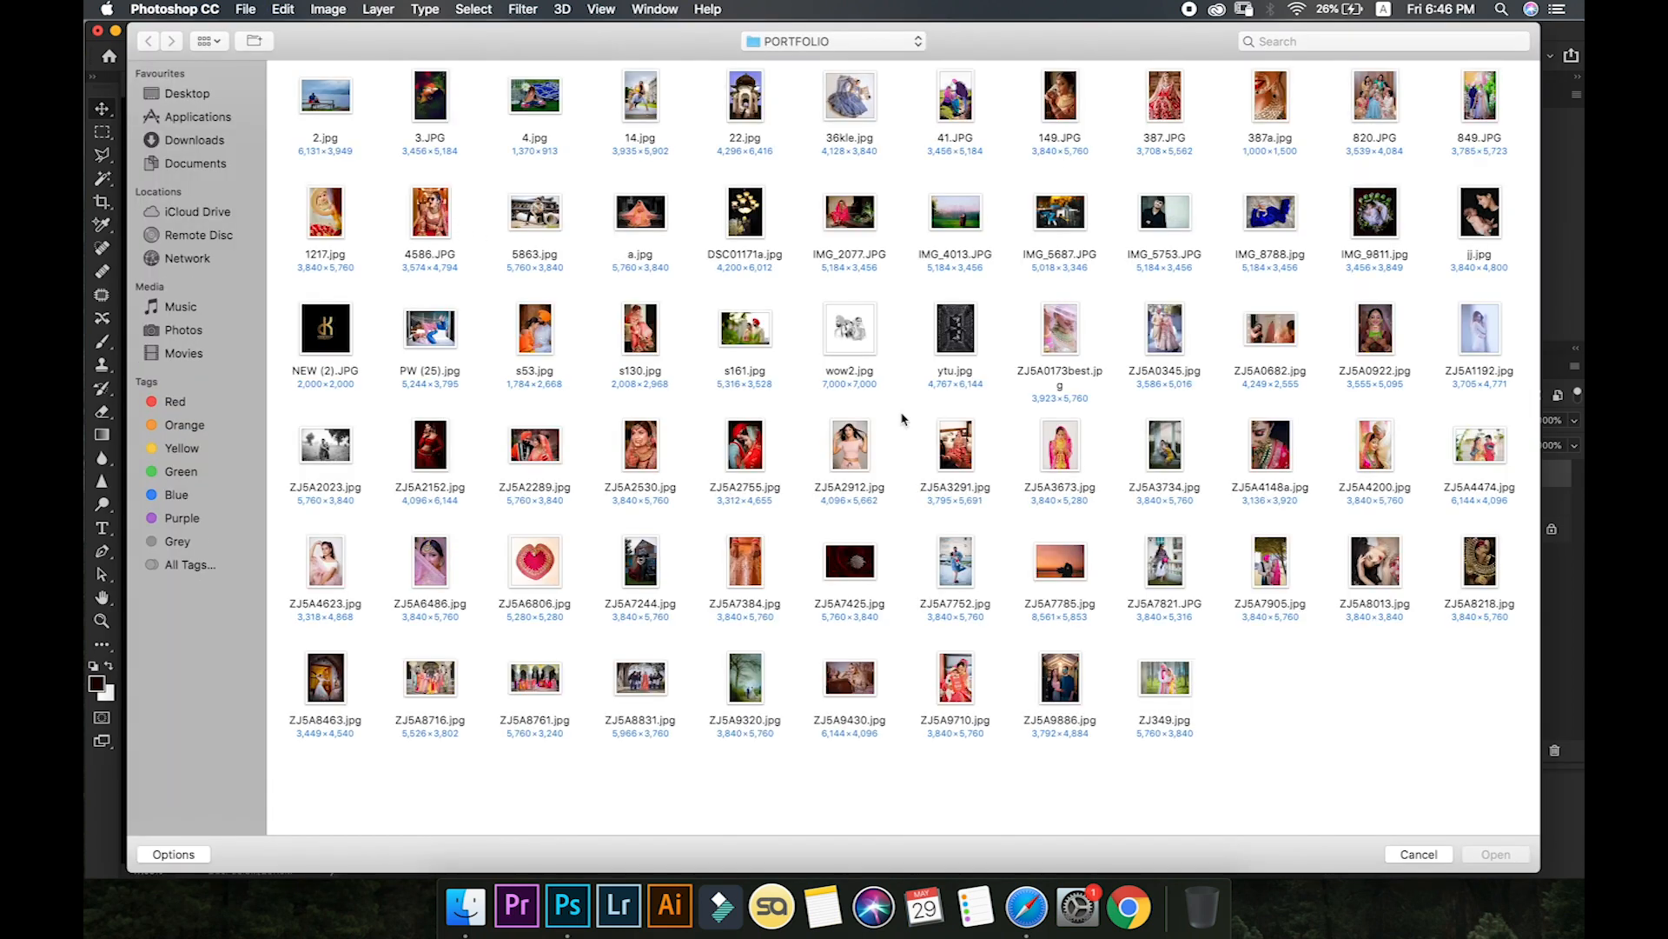
pyautogui.click(1414, 853)
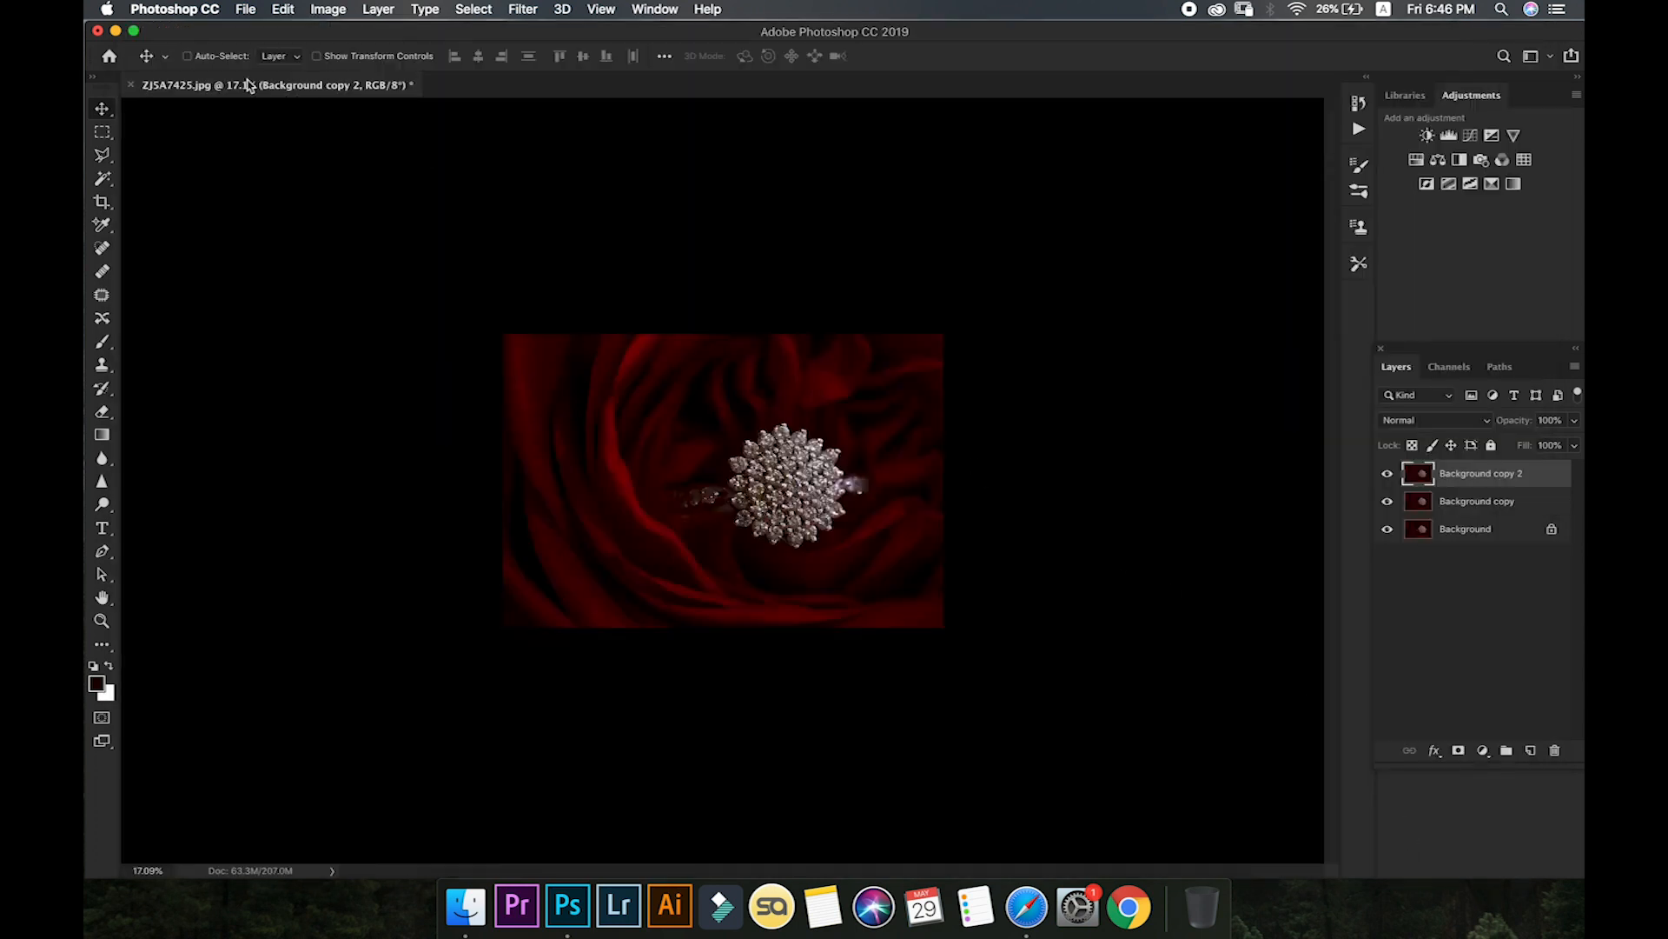
# - Open the image ZJ5A0173best.jpg from the PORTFOLIO folder
pyautogui.click(245, 8)
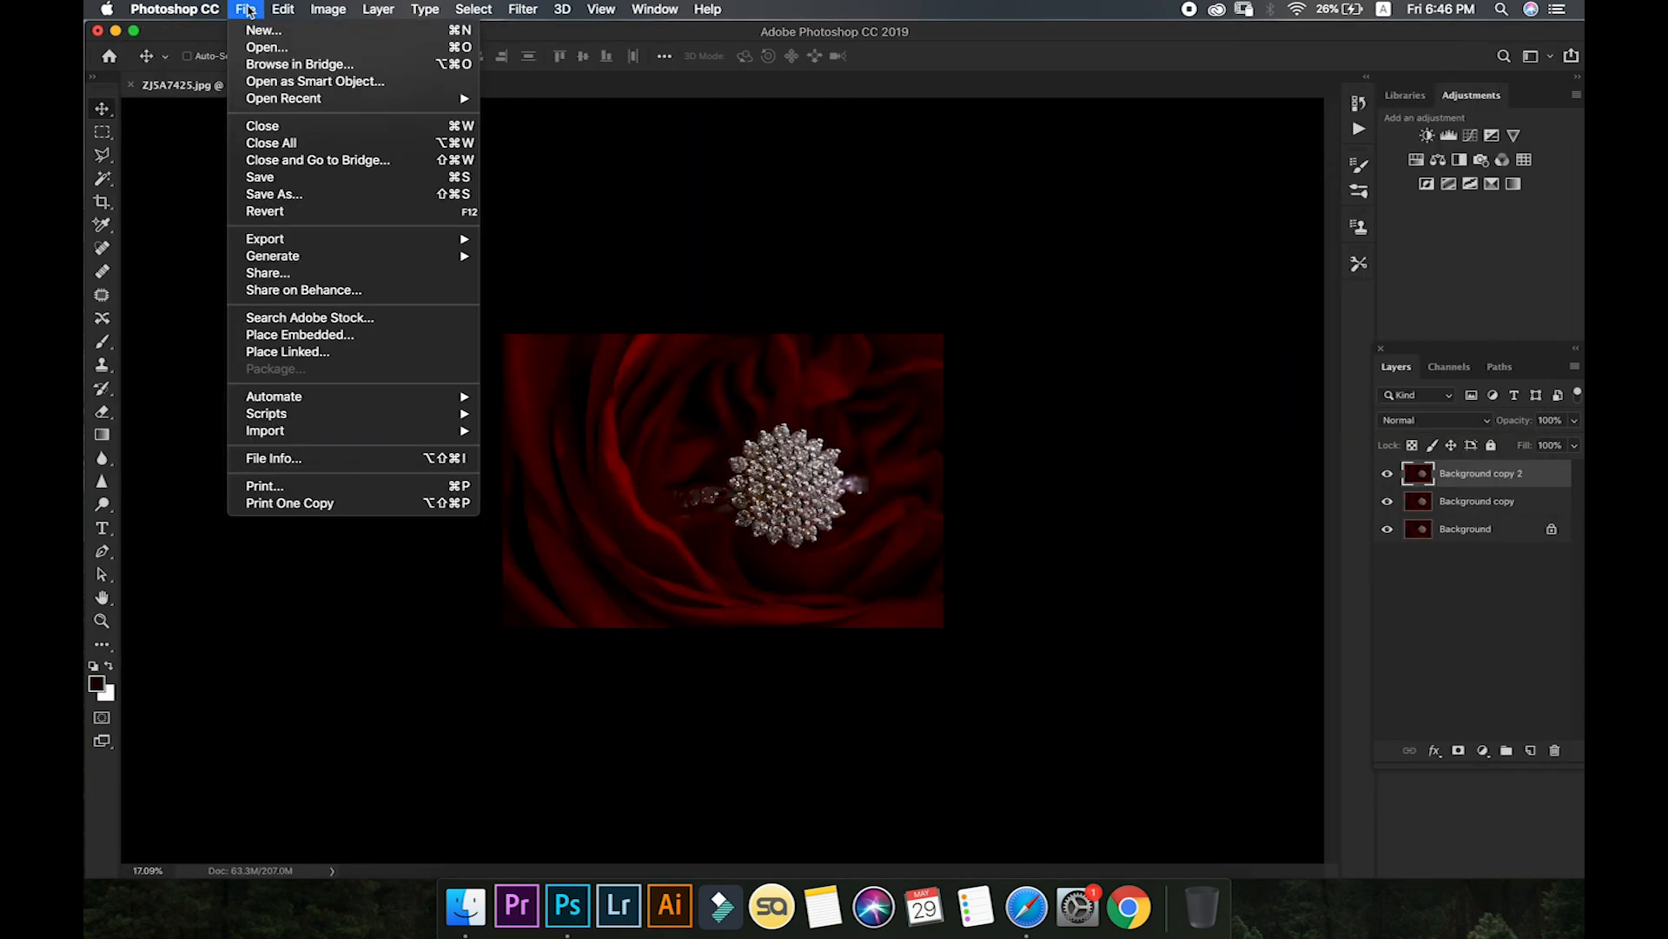
pyautogui.click(268, 49)
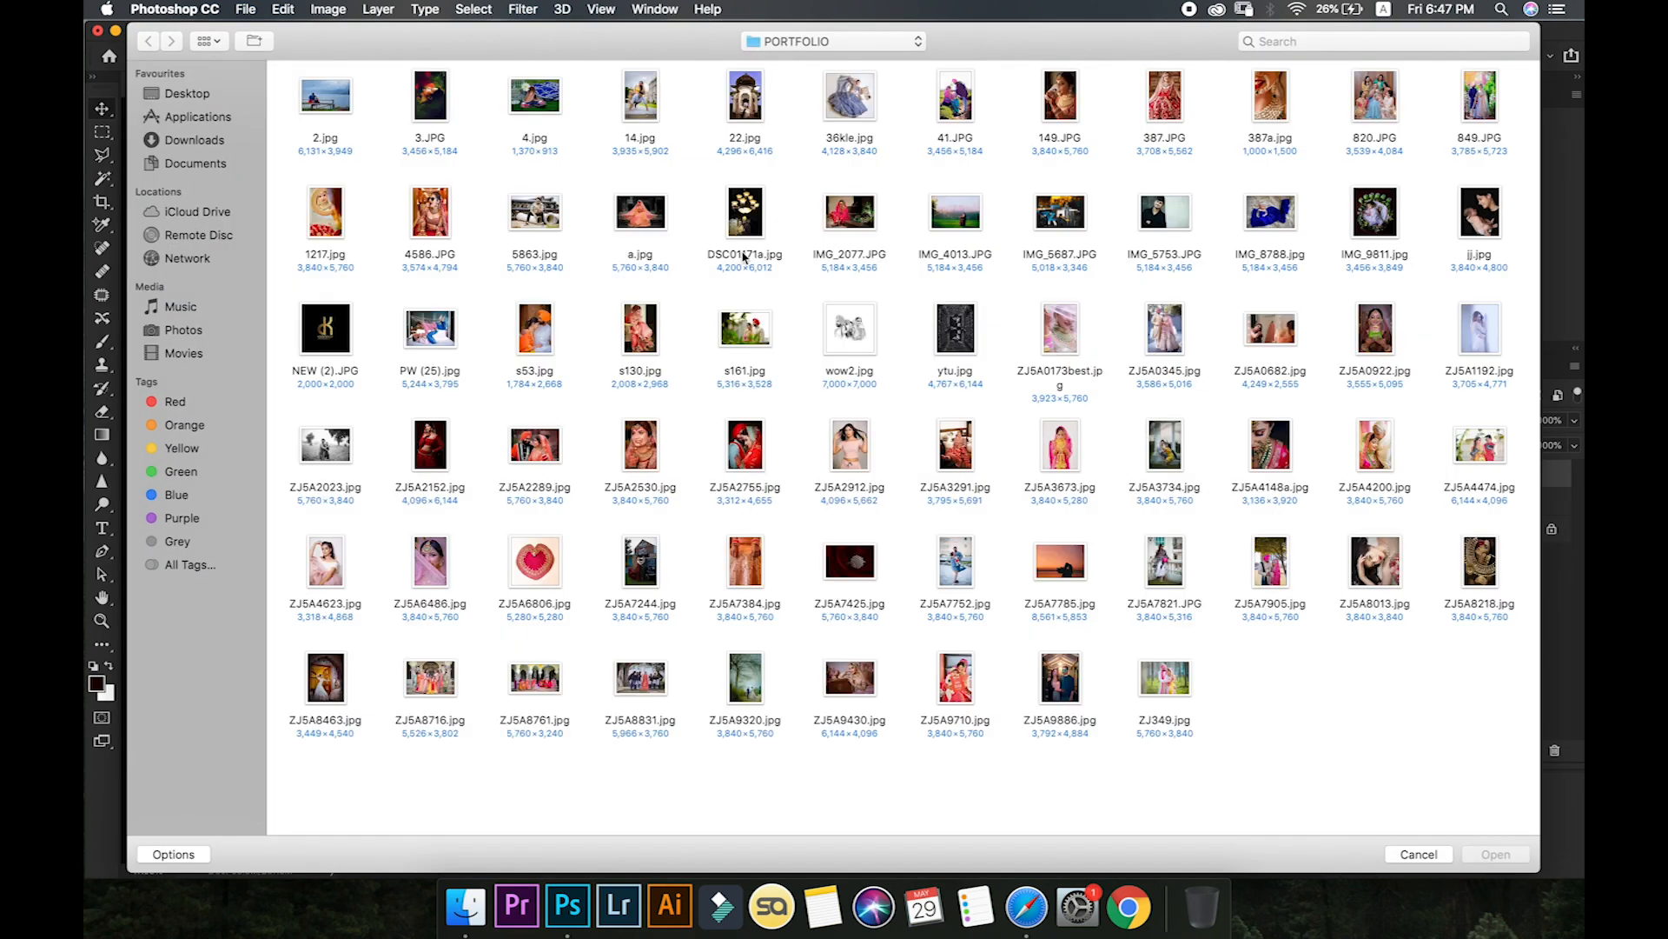
pyautogui.click(1056, 335)
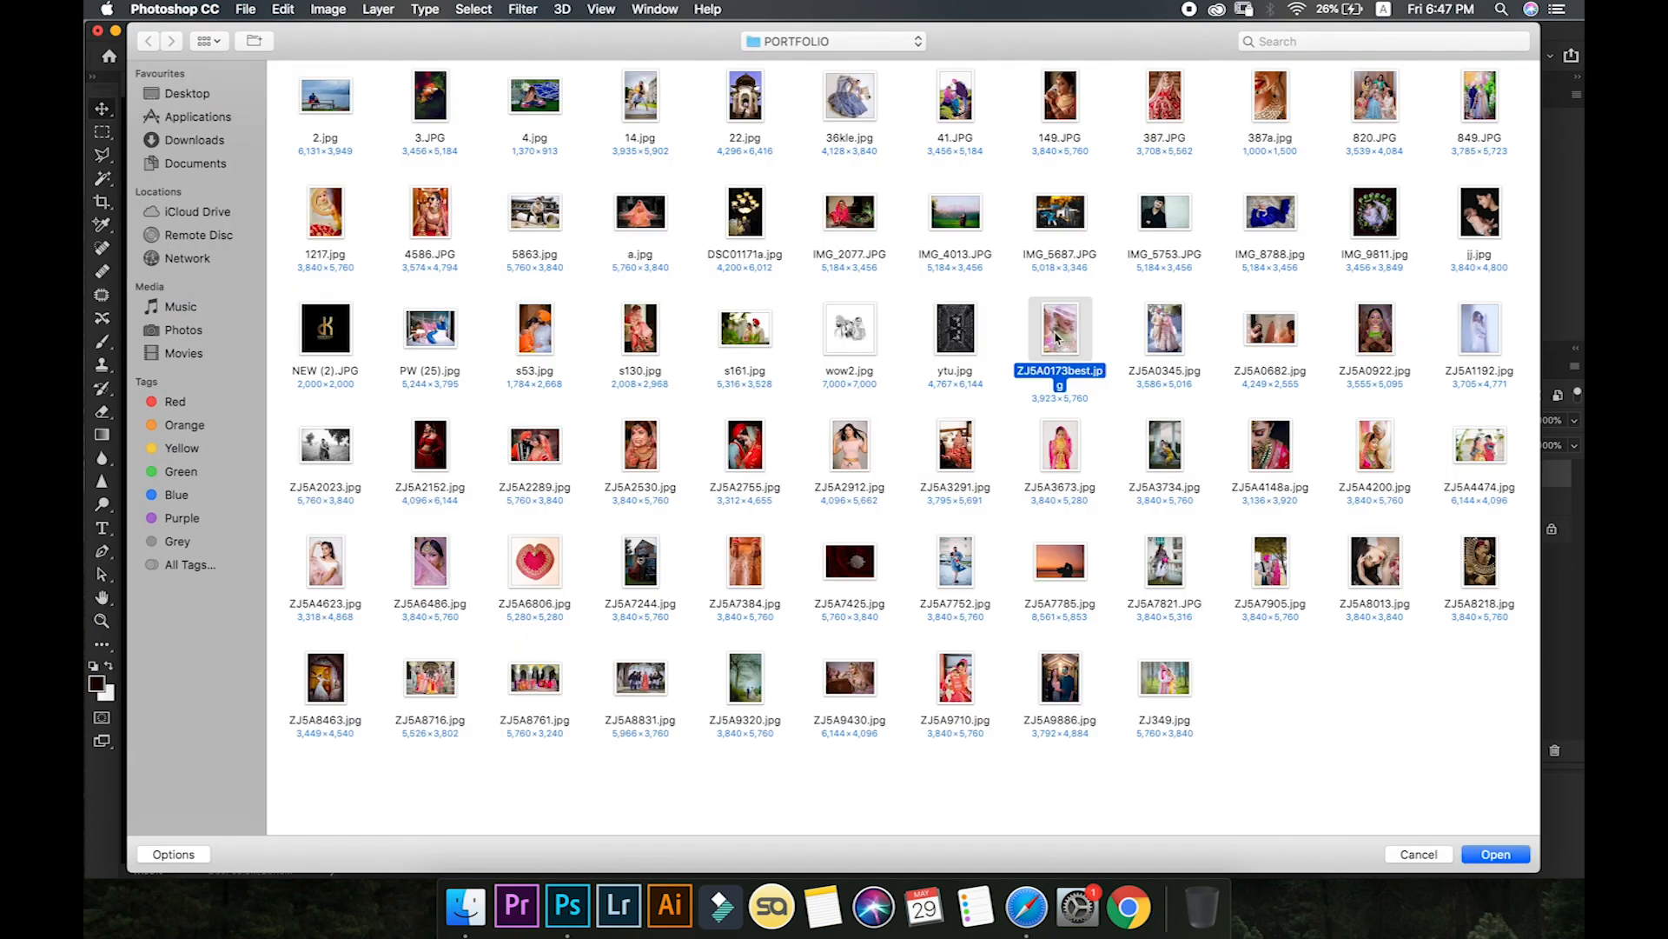
pyautogui.click(1477, 856)
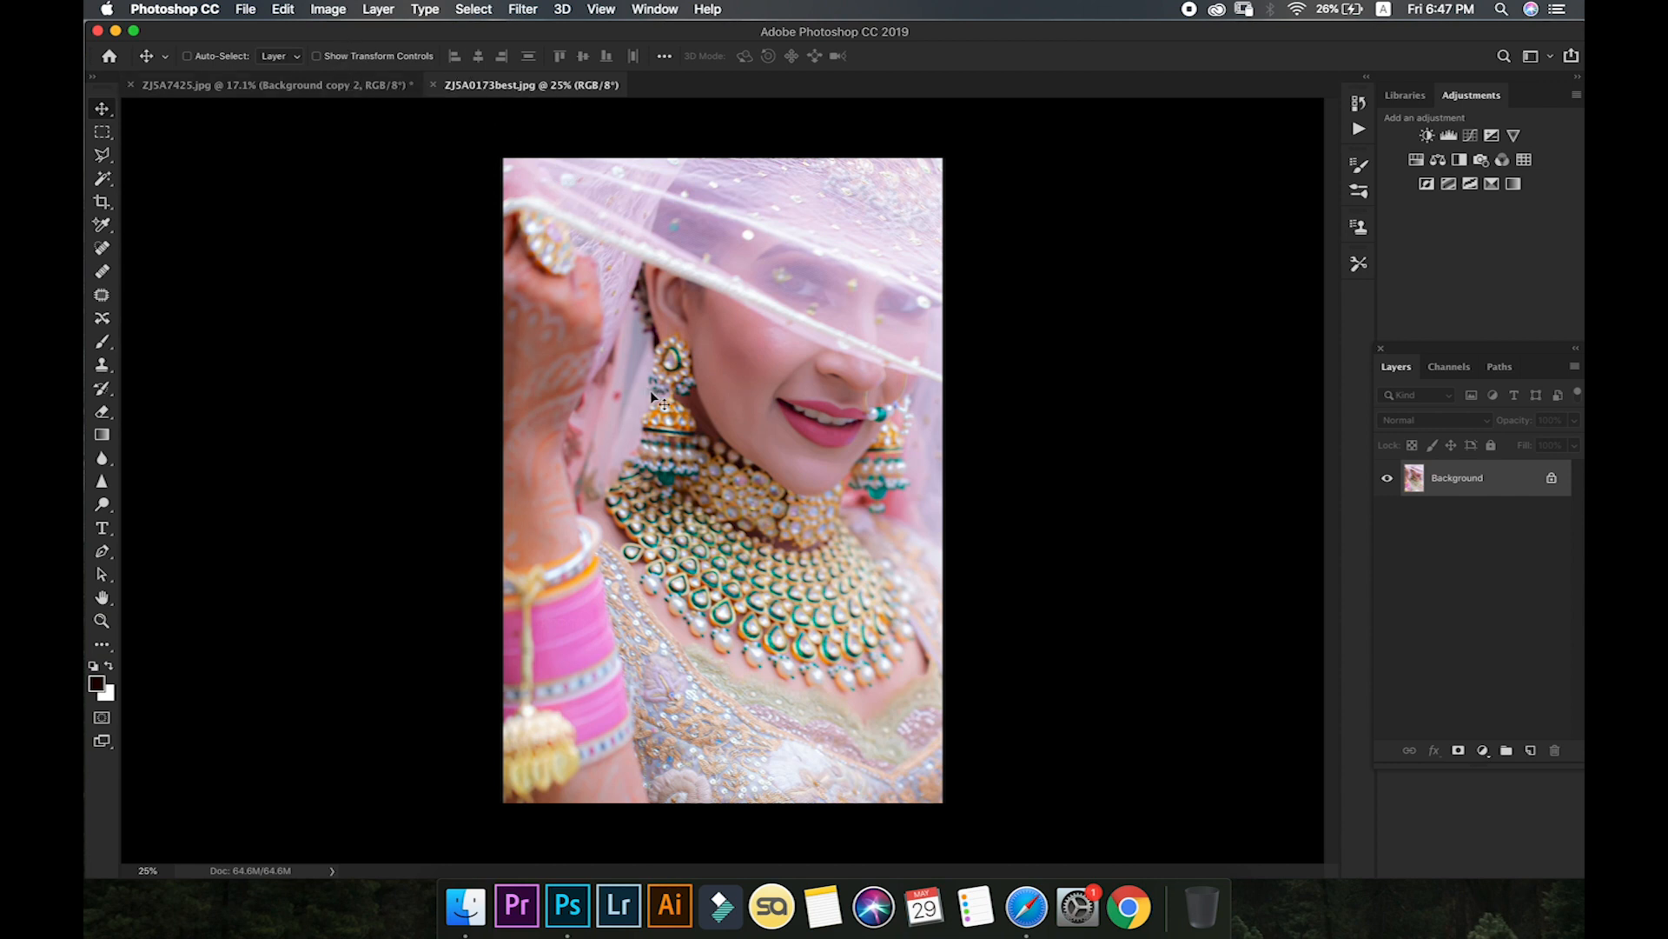
# - Bring the portrait into the ring document as a new layer with the Move tool and centre it over the ring photo
pyautogui.rightClick(102, 113)
pyautogui.click(169, 107)
pyautogui.scroll(5, 279, 134)
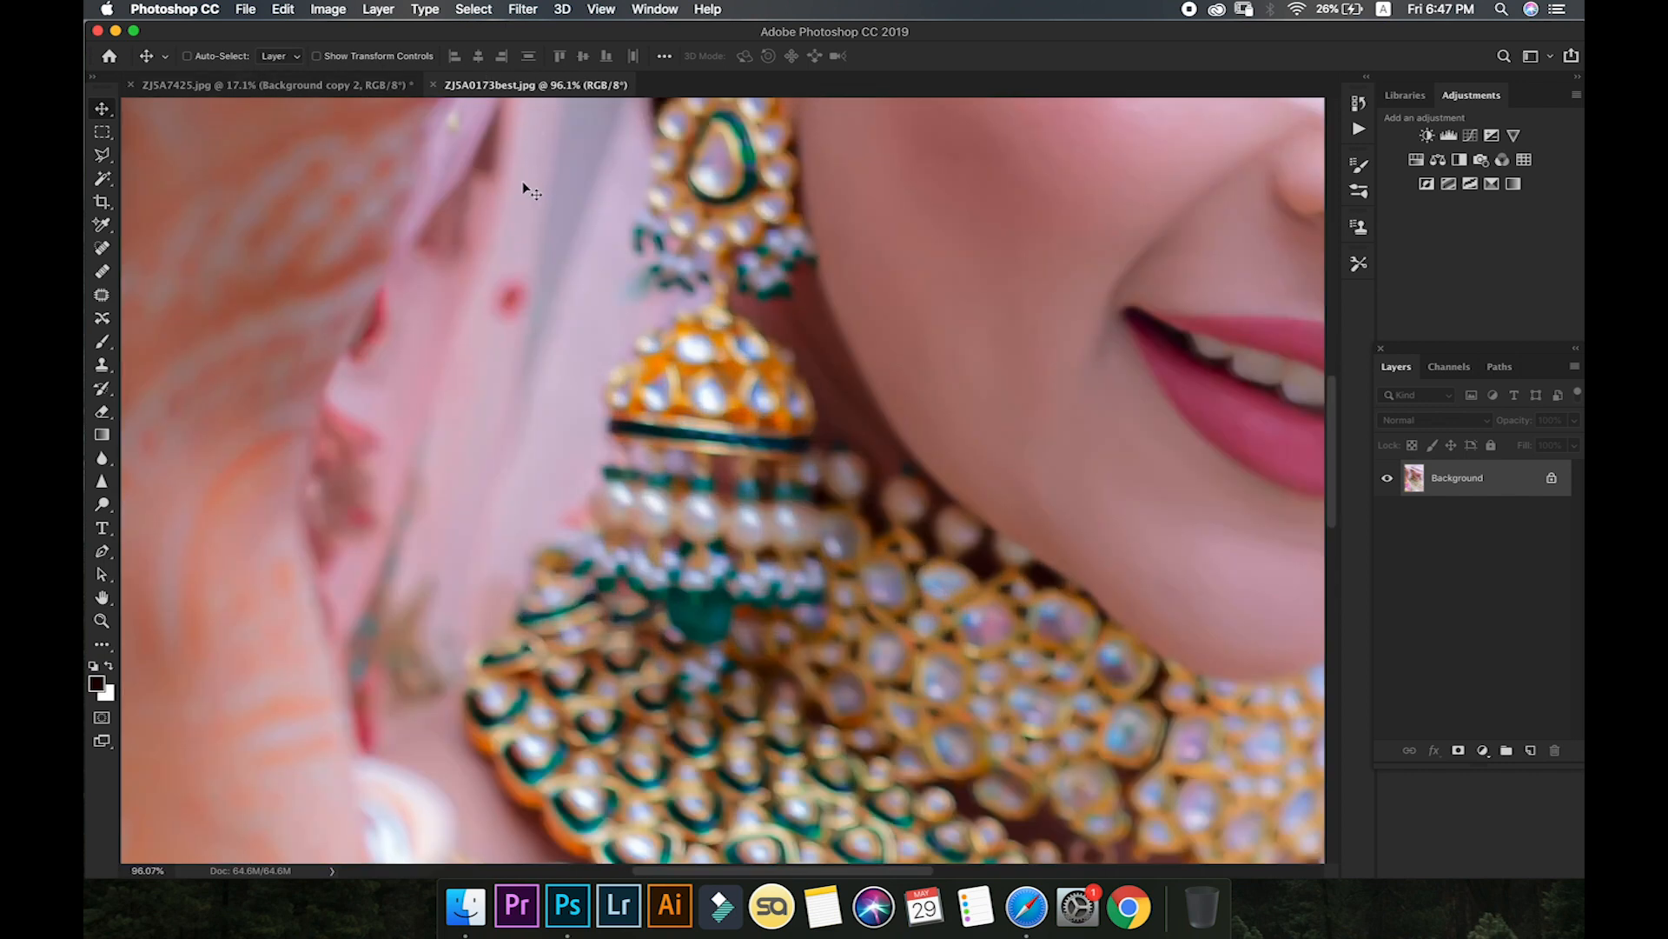
pyautogui.scroll(-5, 521, 184)
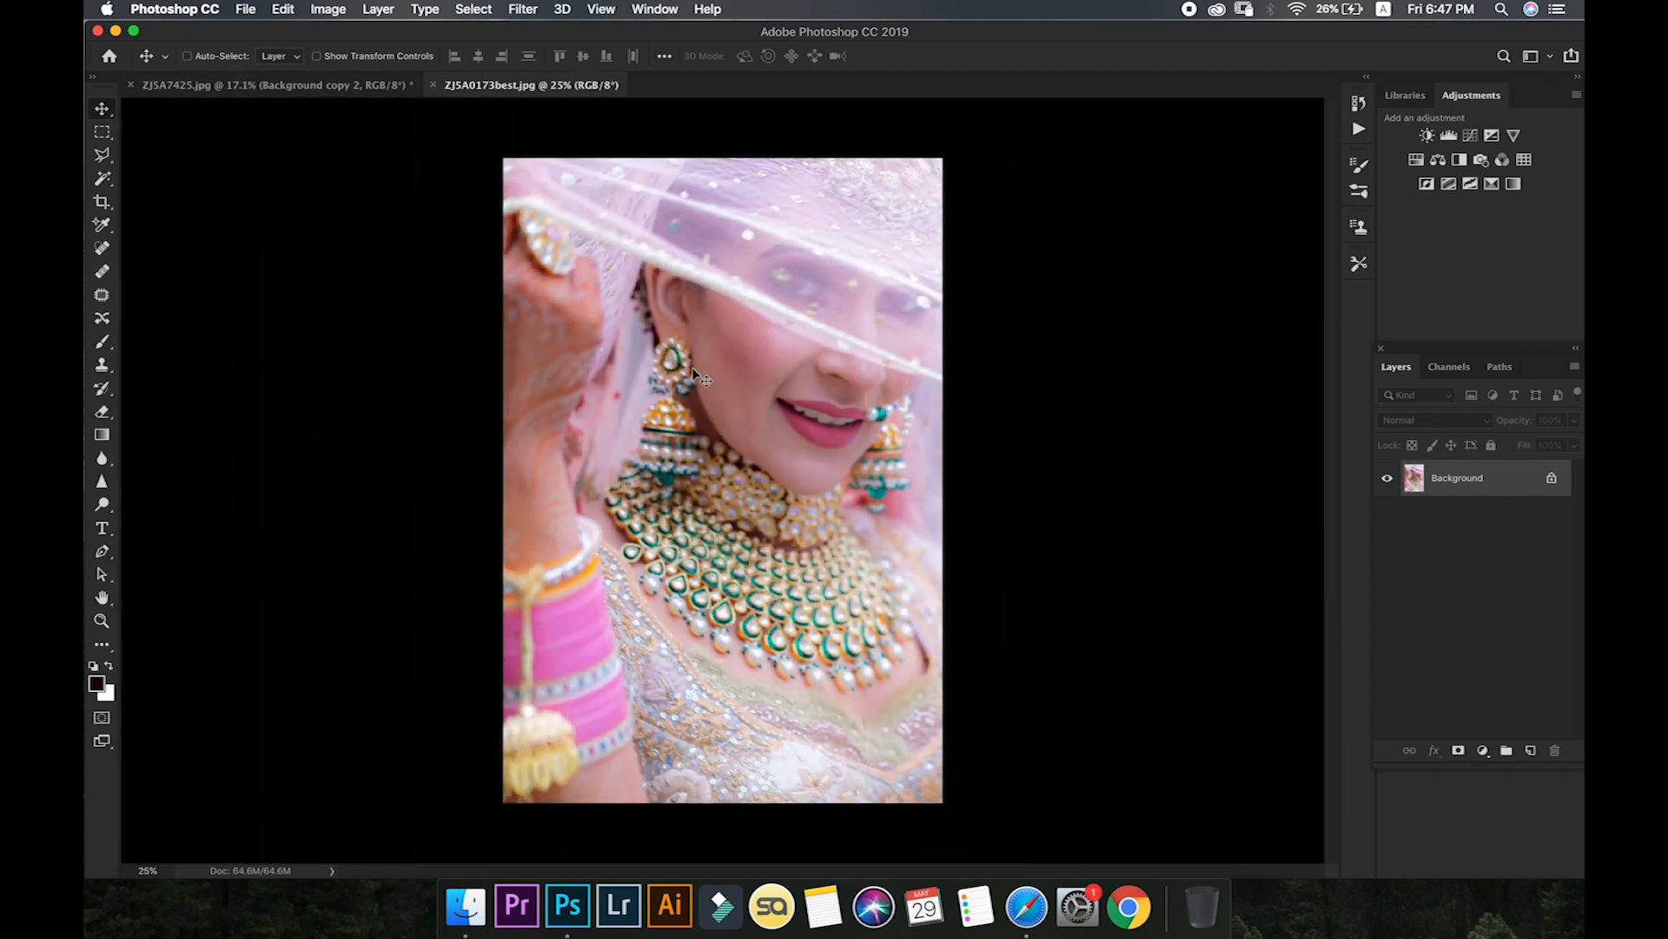
pyautogui.moveTo(711, 387); pyautogui.dragTo(752, 628)
pyautogui.moveTo(734, 569); pyautogui.dragTo(743, 514)
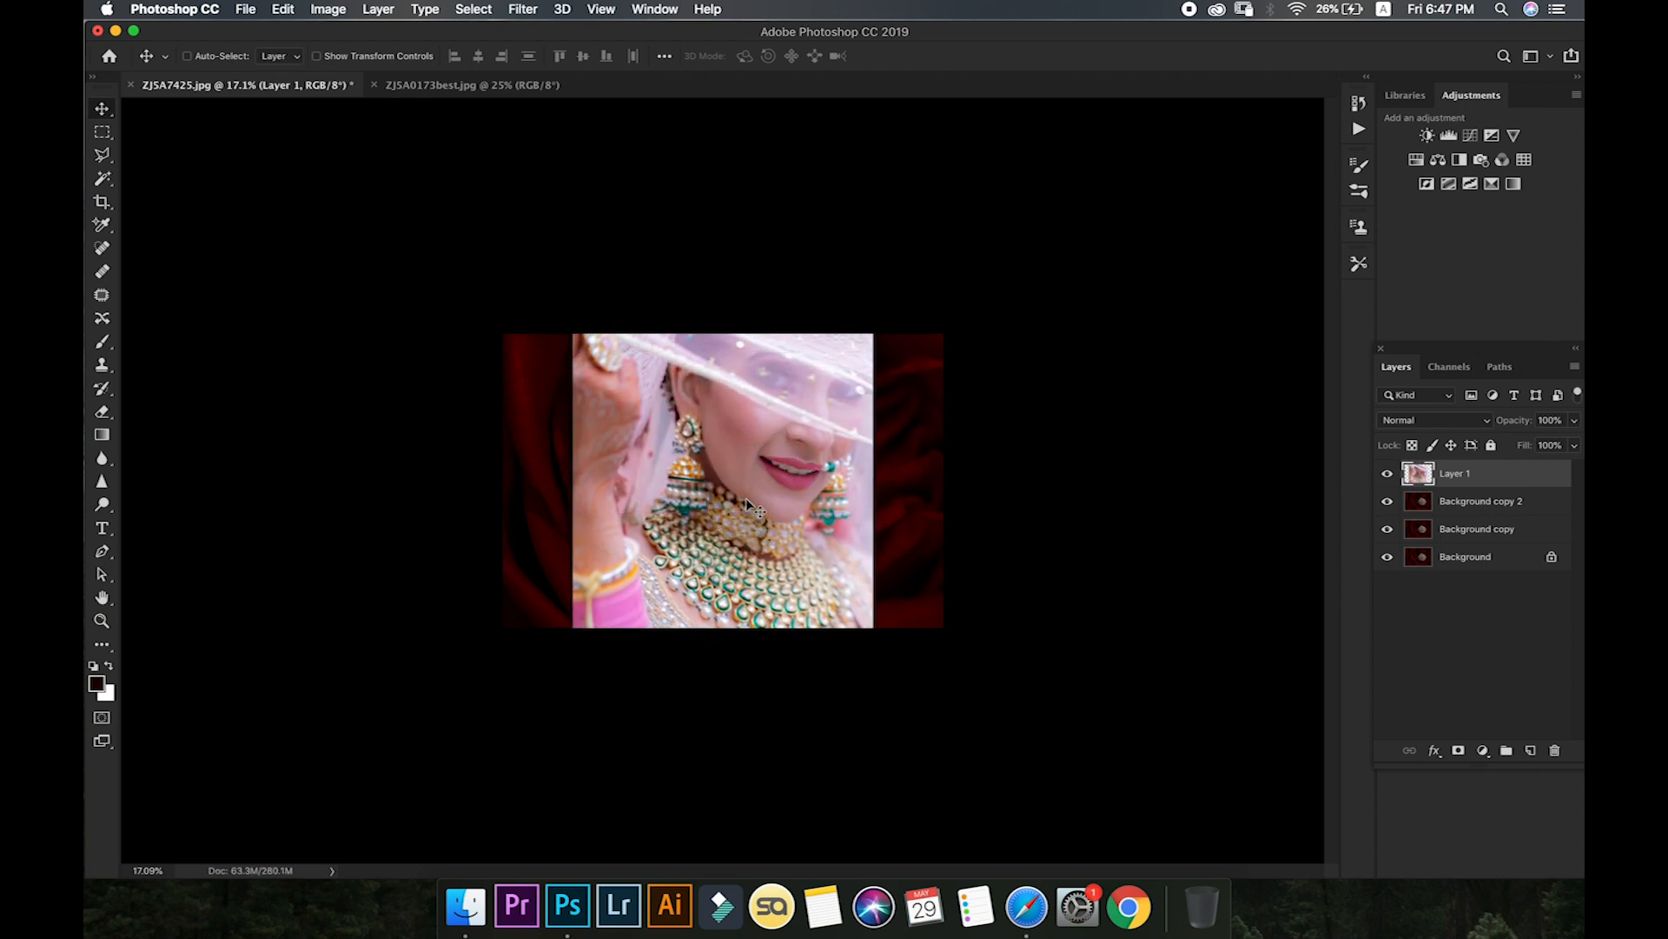
# - Scale Layer 1 to about 66.58% with Free Transform and centre it so it fits the canvas height
pyautogui.scroll(-1, 748, 504)
pyautogui.press('super+t')
pyautogui.moveTo(871, 725); pyautogui.dragTo(773, 578)
pyautogui.moveTo(618, 323); pyautogui.dragTo(625, 337)
pyautogui.moveTo(695, 410); pyautogui.dragTo(695, 418)
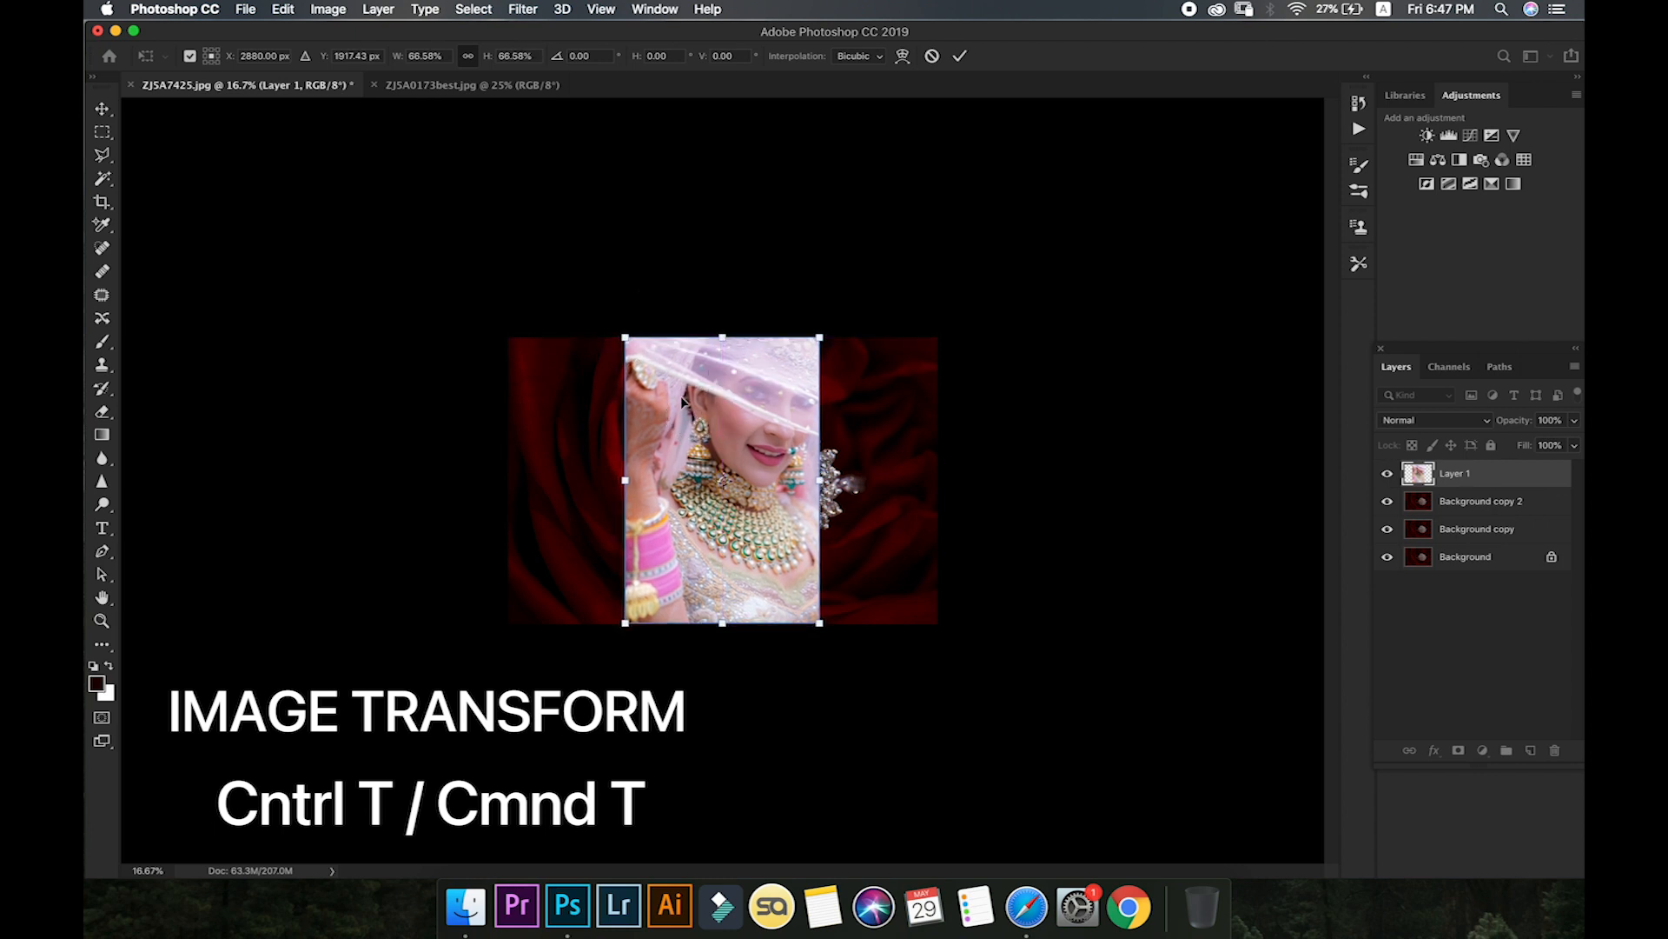
pyautogui.press('Return')
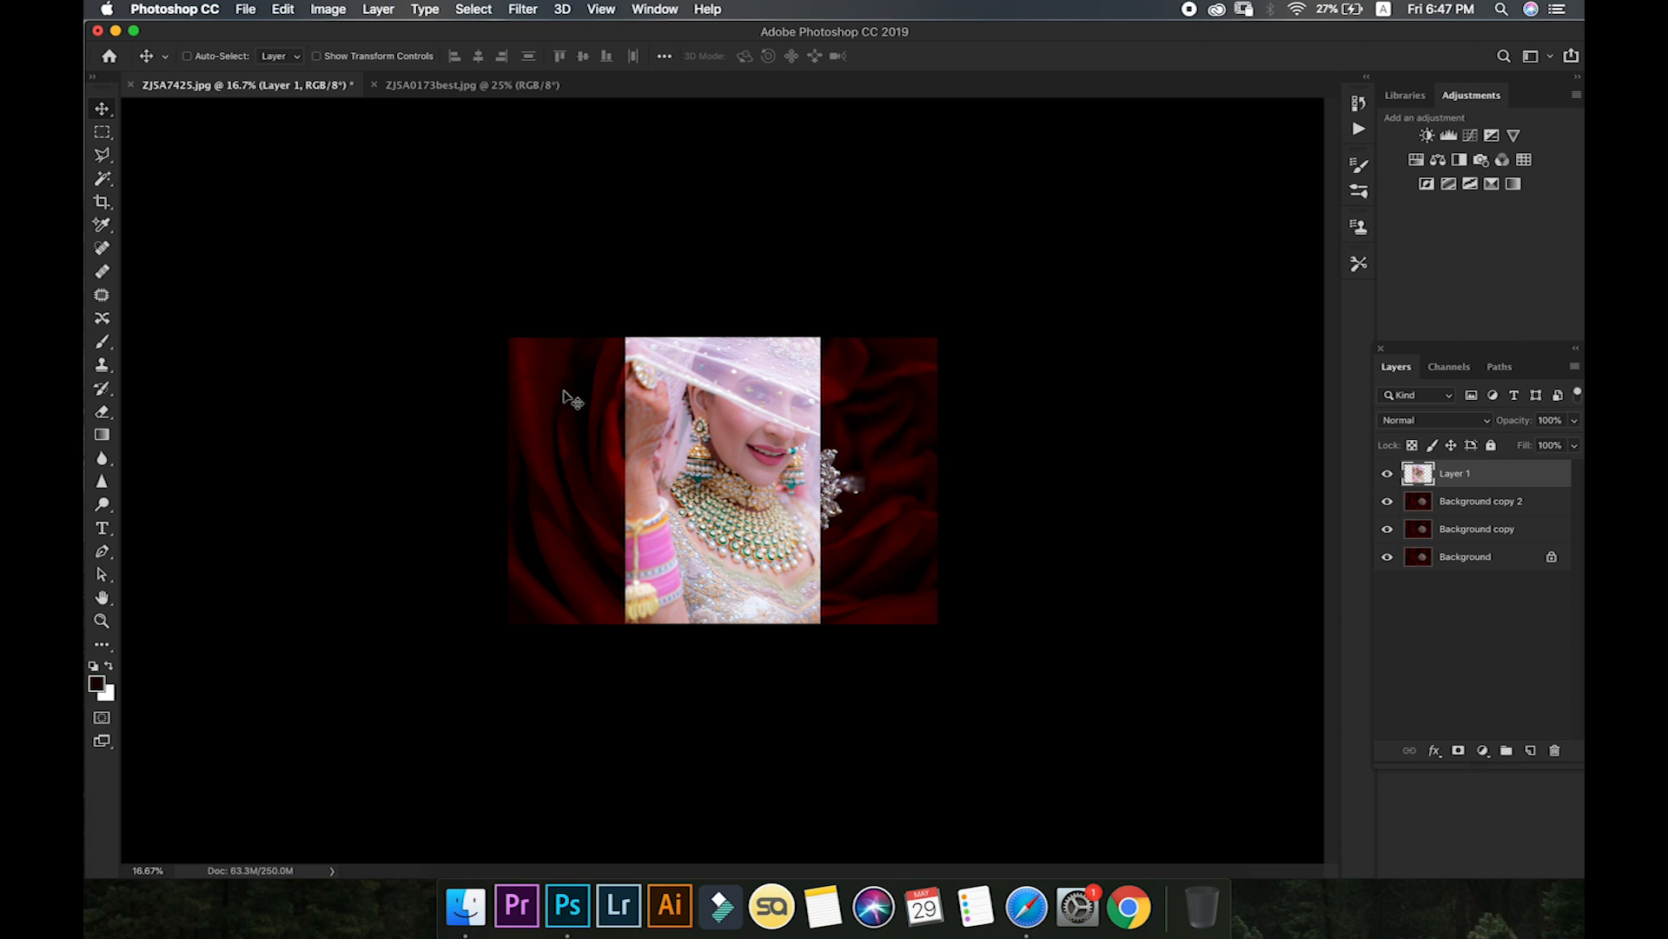
# - Hide and show the portrait layer, Layer 1, over the ring photo at 33.3% zoom
pyautogui.press('super+equal')
pyautogui.press('super+equal')
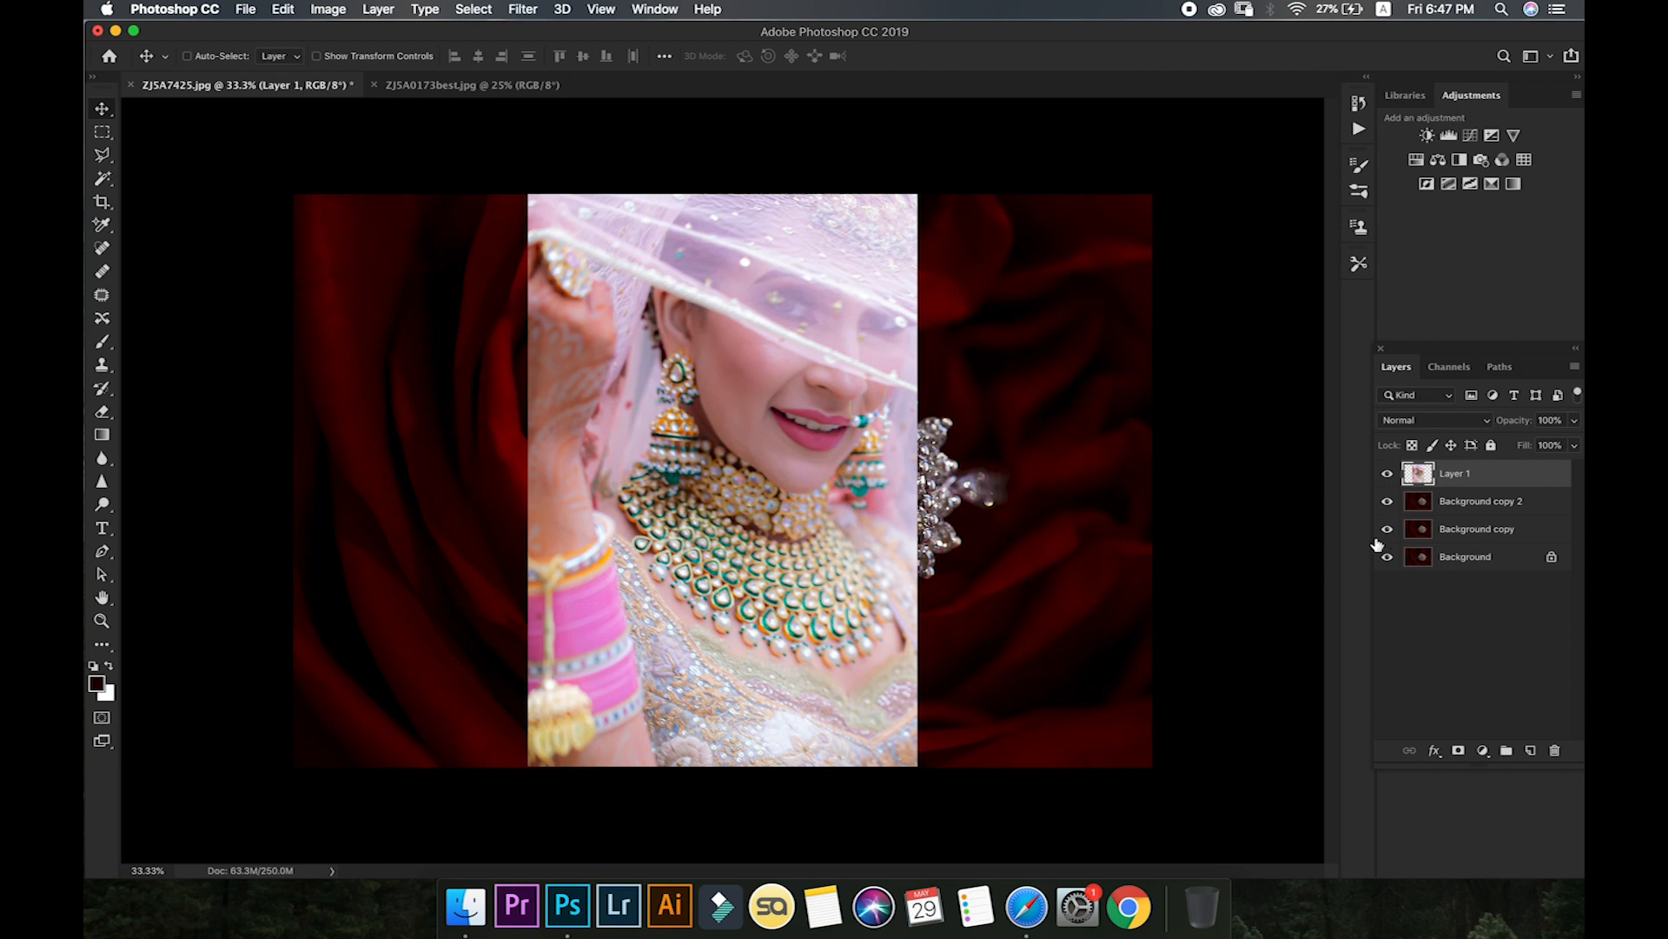
pyautogui.click(1386, 473)
pyautogui.click(1387, 474)
# - Move Layer 1 directly below Background copy 2, and briefly hide Background copy 2 to reveal the portrait
pyautogui.moveTo(1458, 473); pyautogui.dragTo(1467, 528)
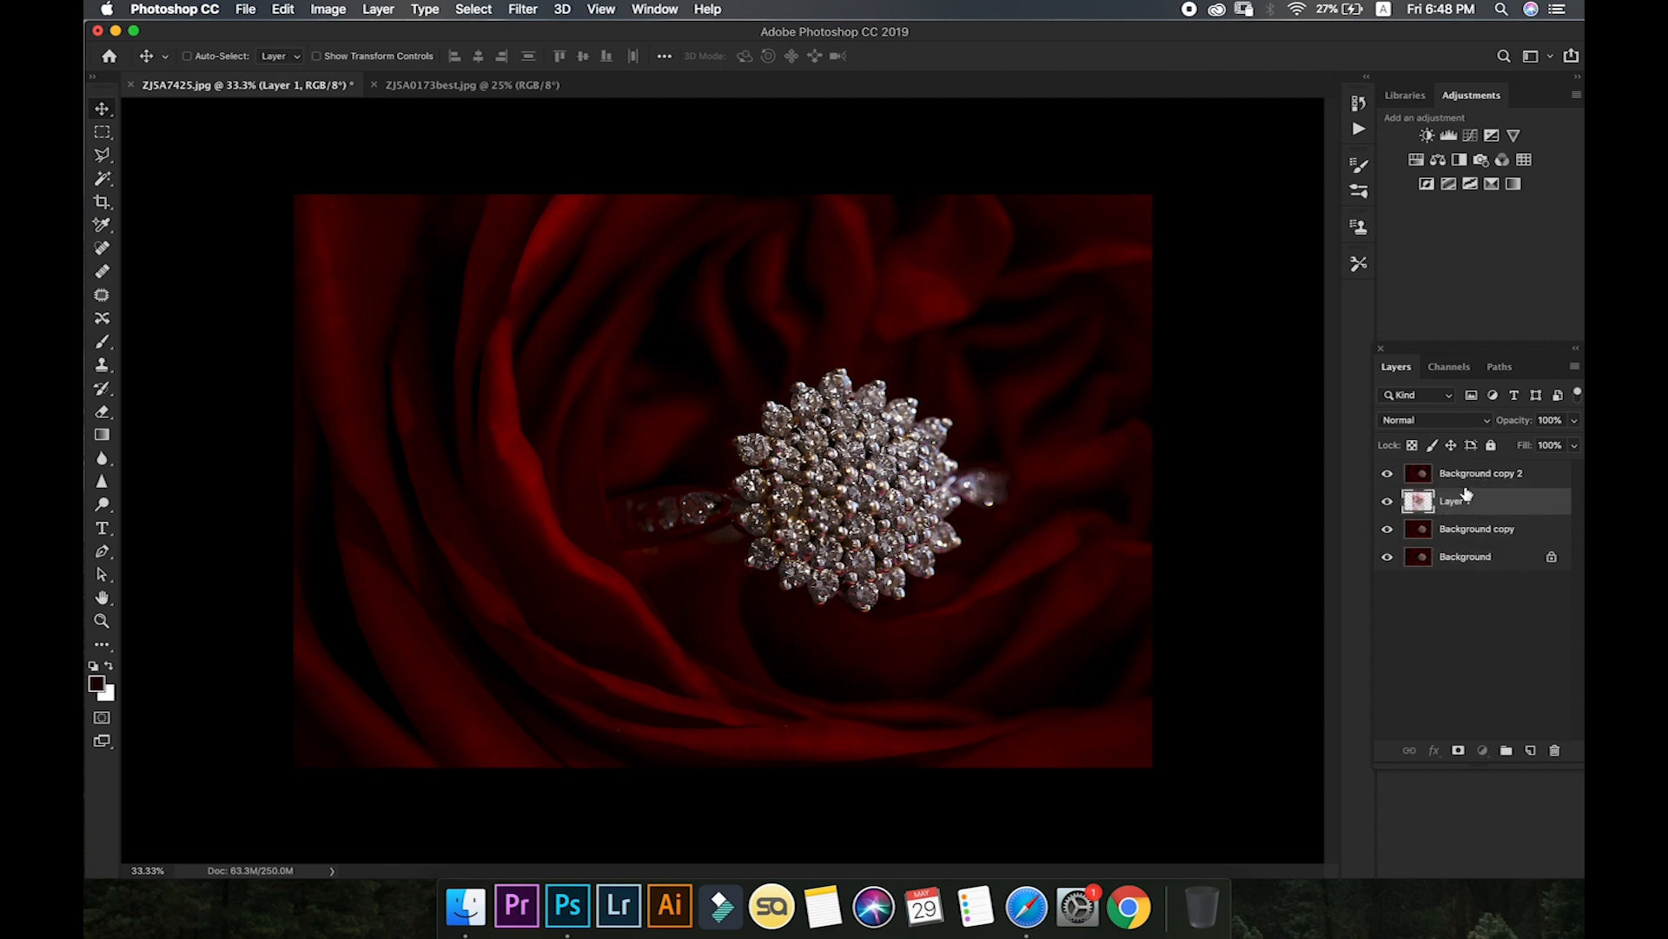
pyautogui.click(1457, 485)
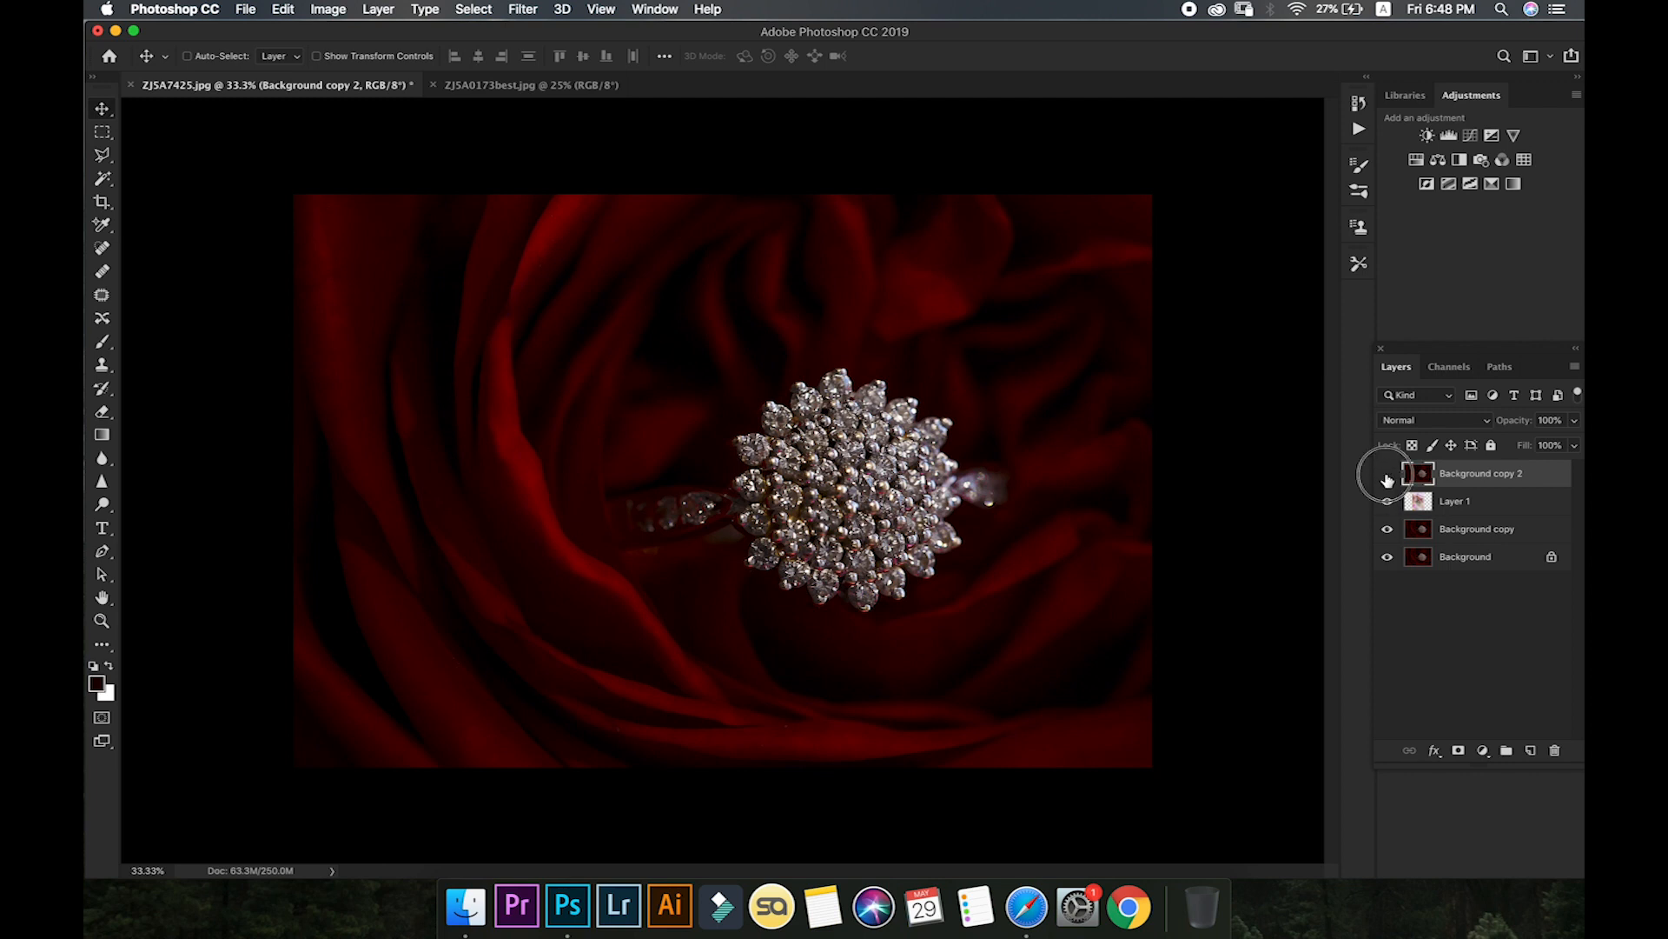
pyautogui.click(1387, 474)
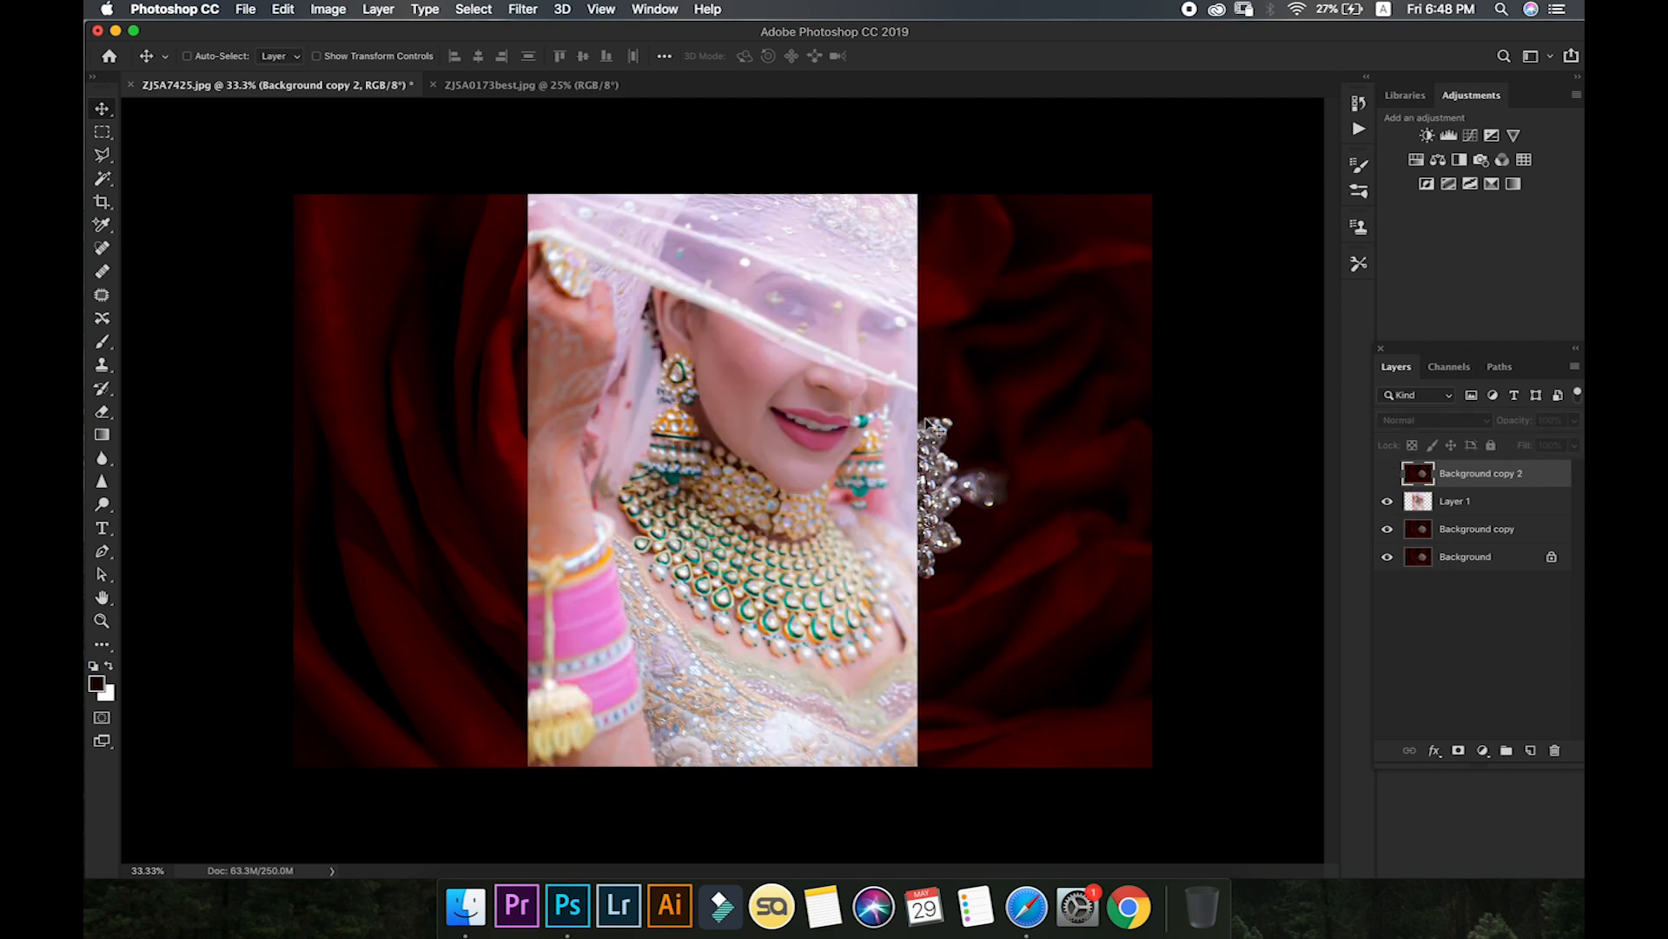
pyautogui.click(1387, 473)
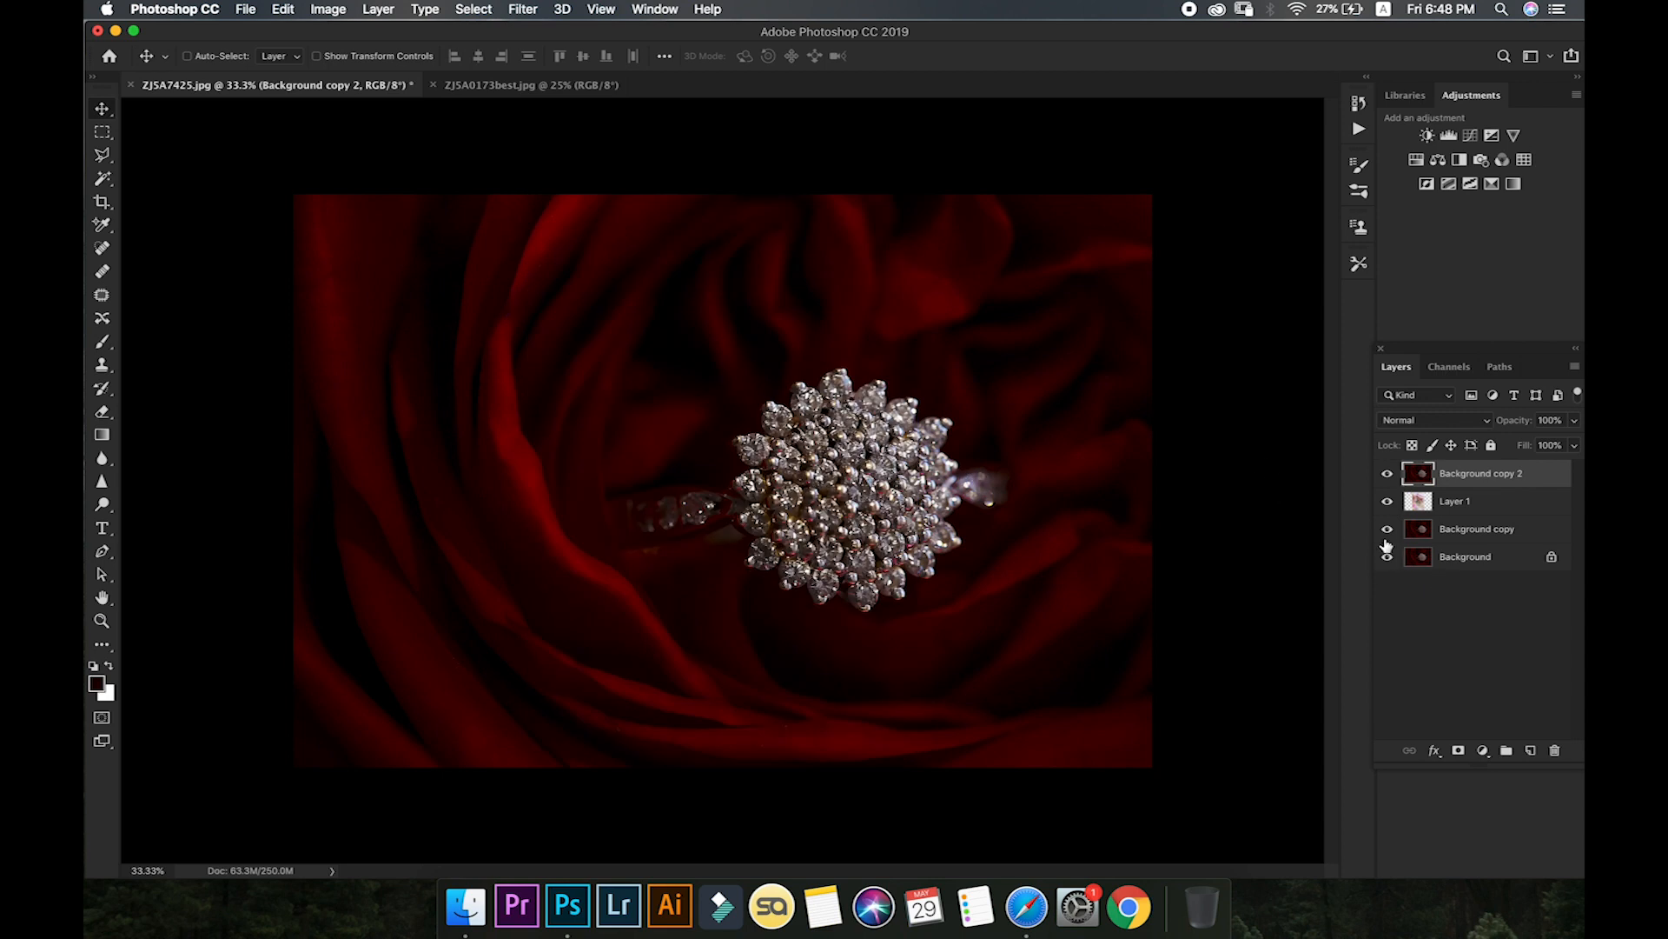
# - Delete the Background copy and Background layers
pyautogui.click(1460, 532)
pyautogui.press('Delete')
pyautogui.press('Delete')
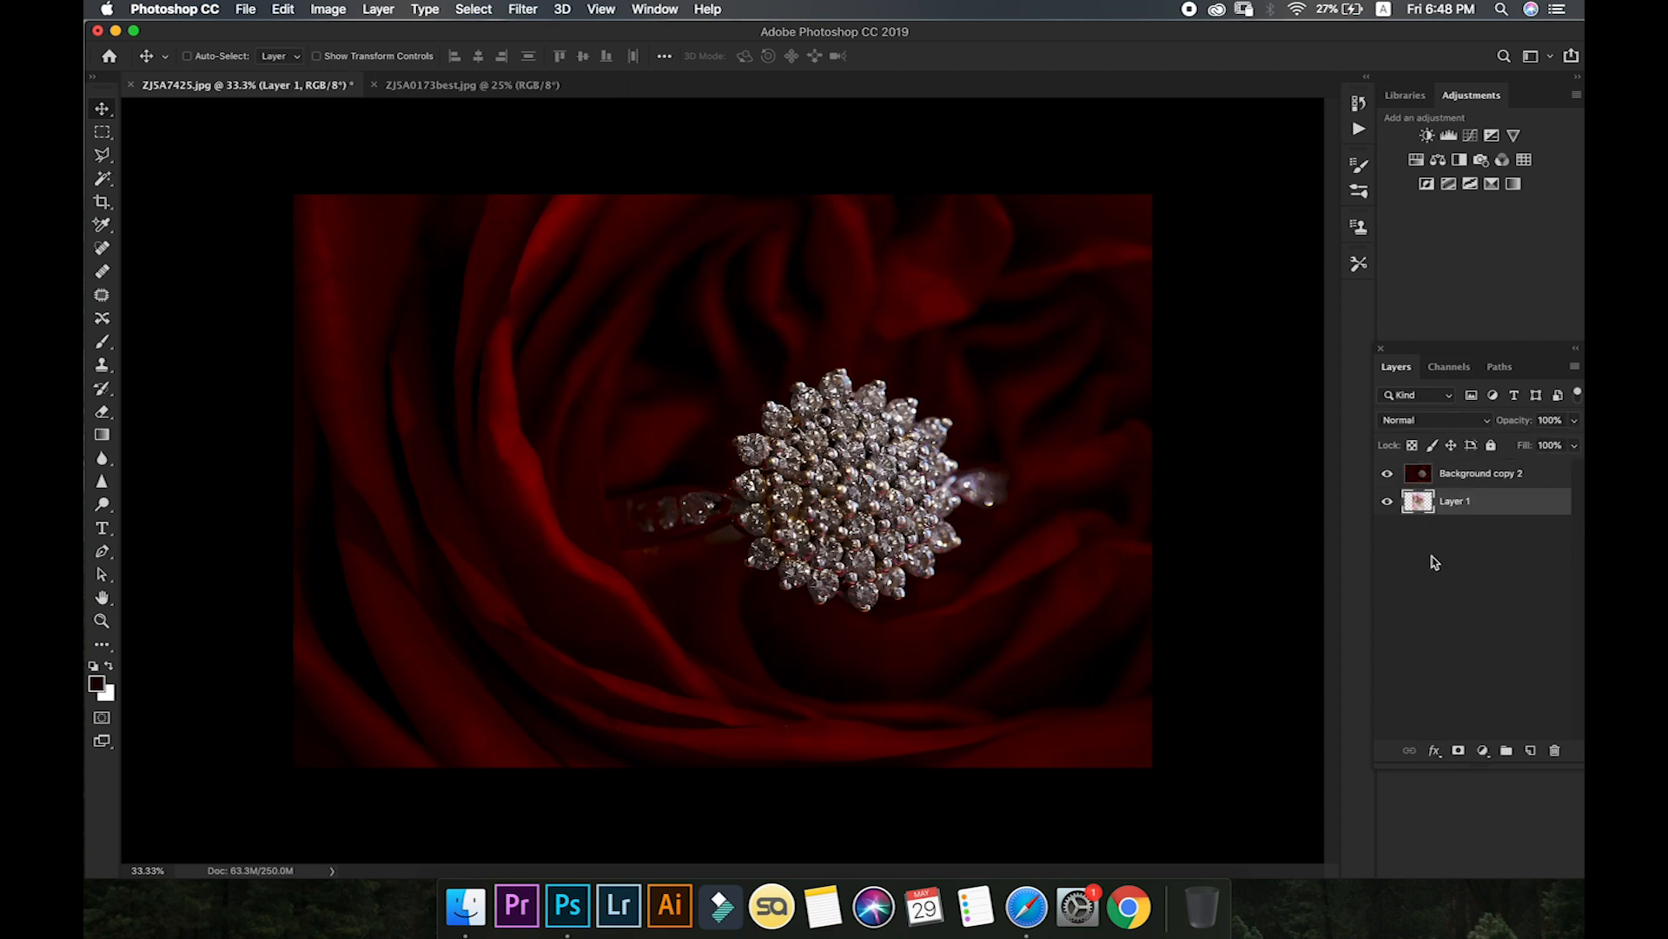
# - Select Background copy 2 and toggle its visibility to view Layer 1 against the transparent canvas
pyautogui.click(1466, 476)
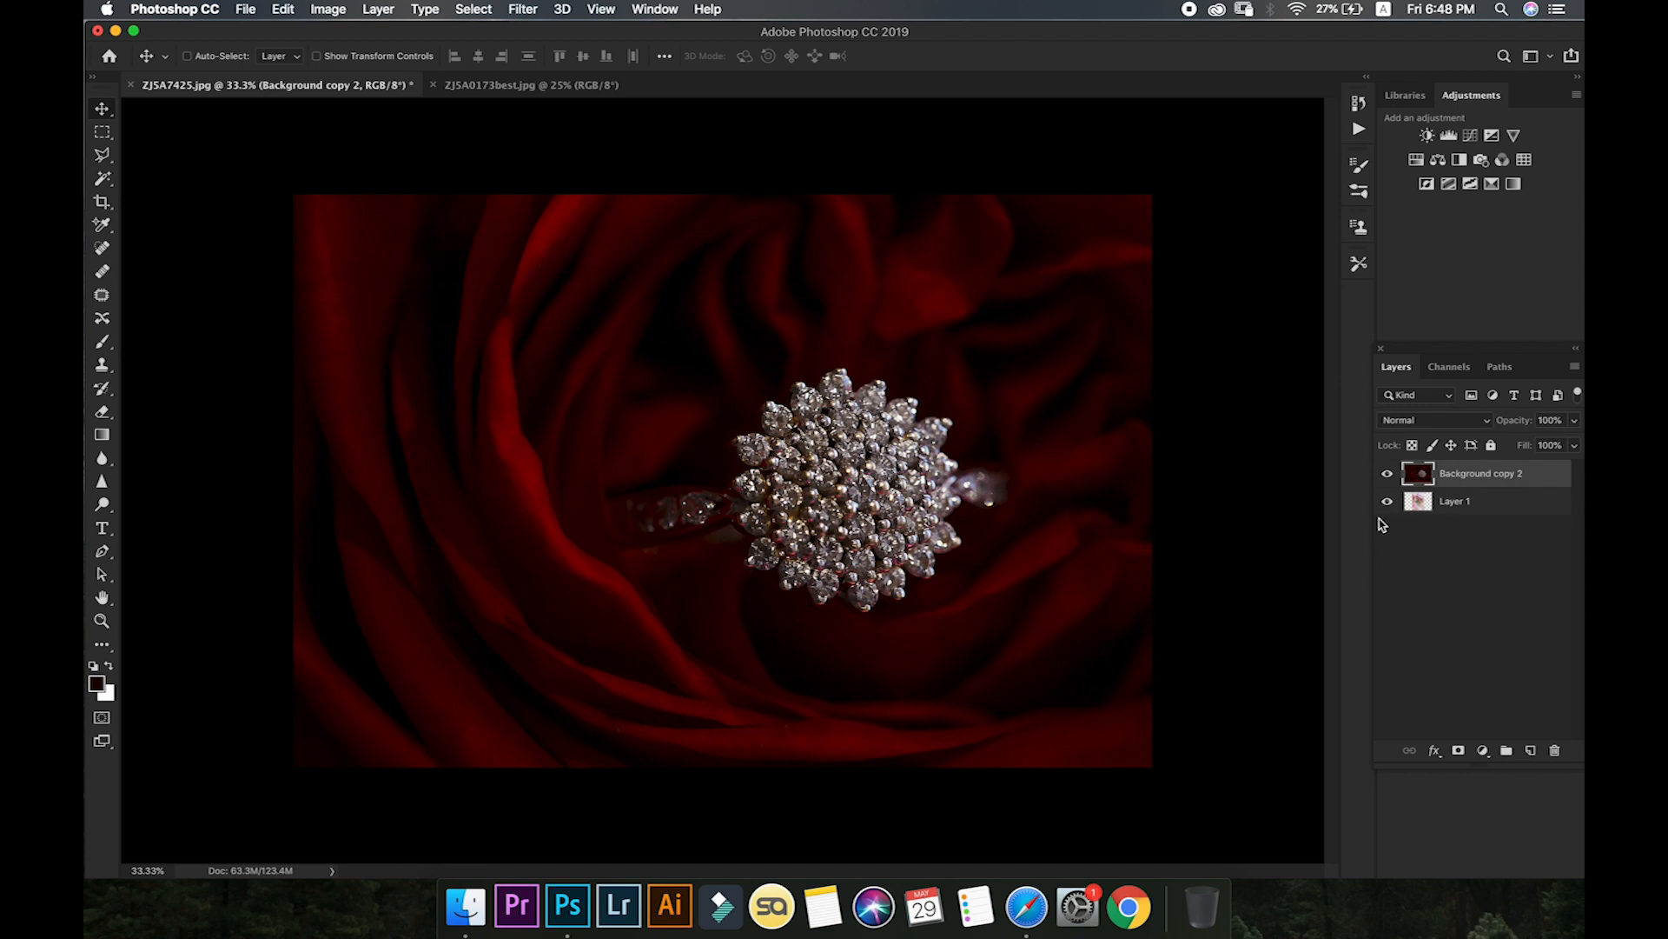
pyautogui.click(1387, 475)
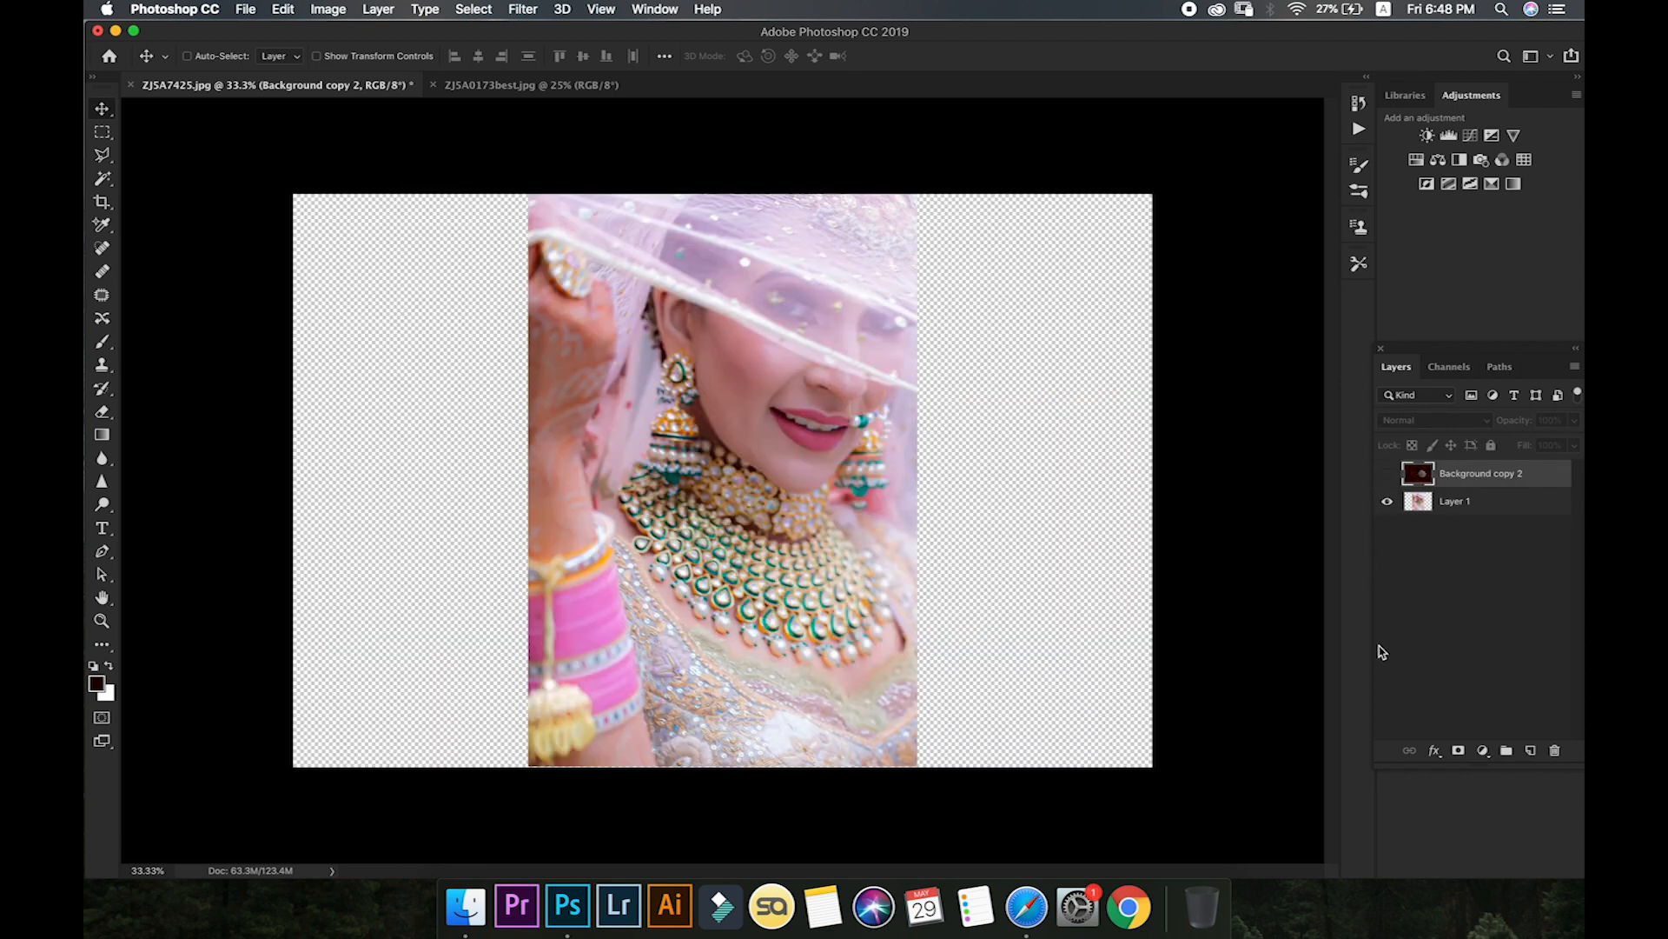
pyautogui.click(1387, 473)
pyautogui.click(1447, 504)
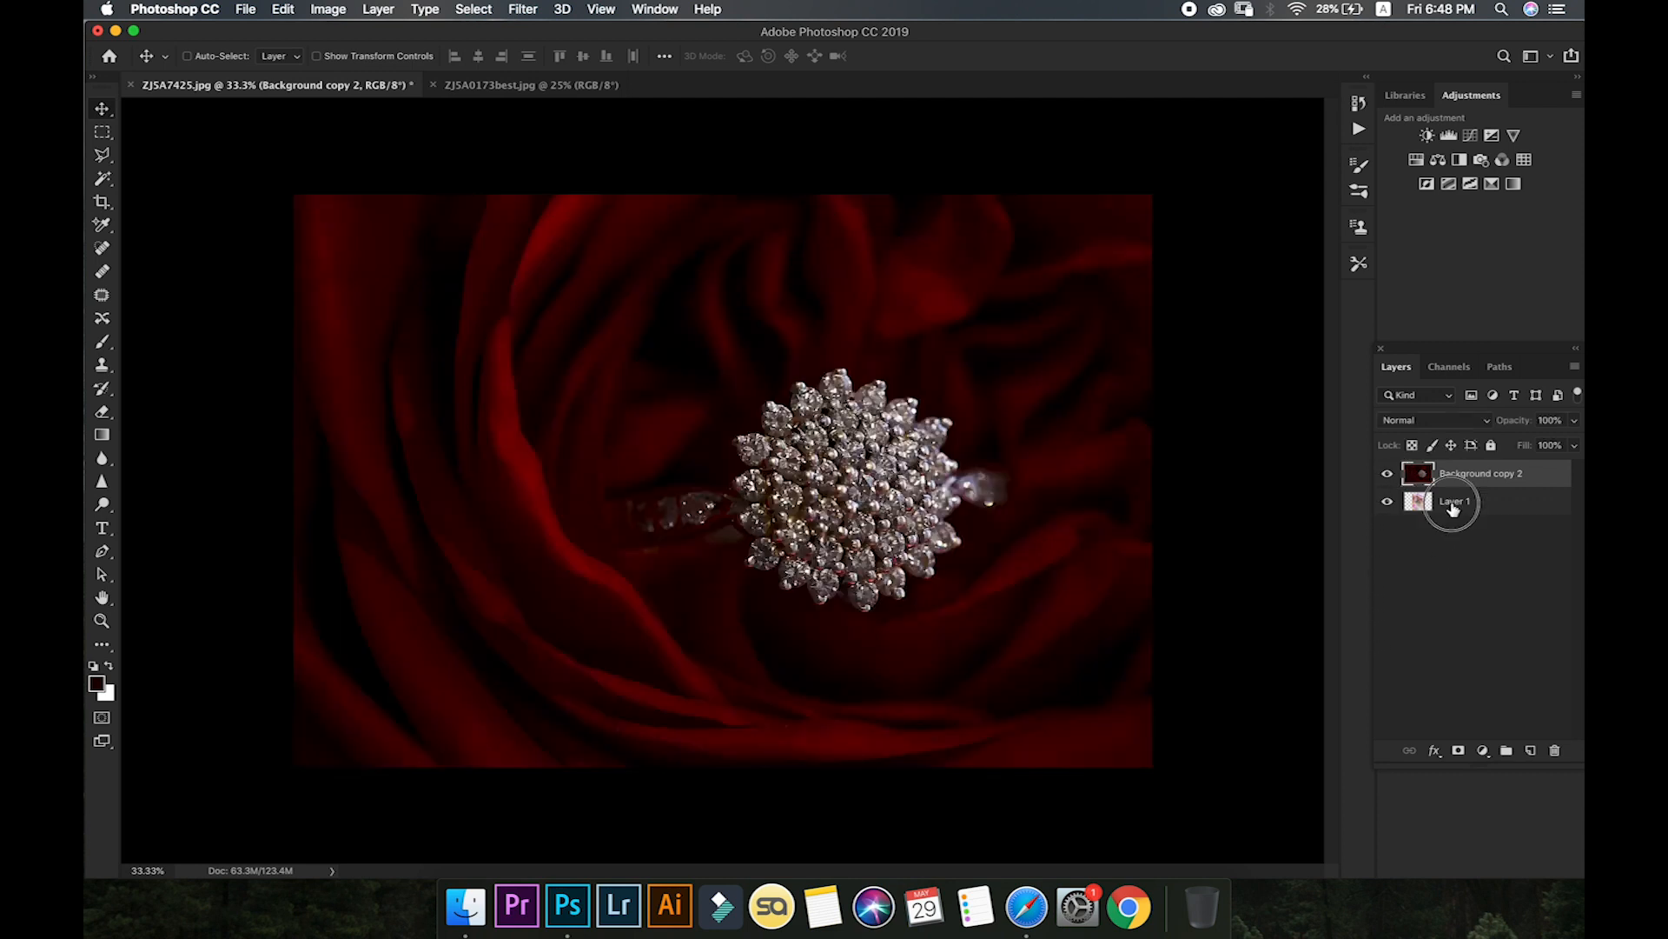
pyautogui.click(1443, 545)
pyautogui.click(1454, 487)
pyautogui.click(1386, 473)
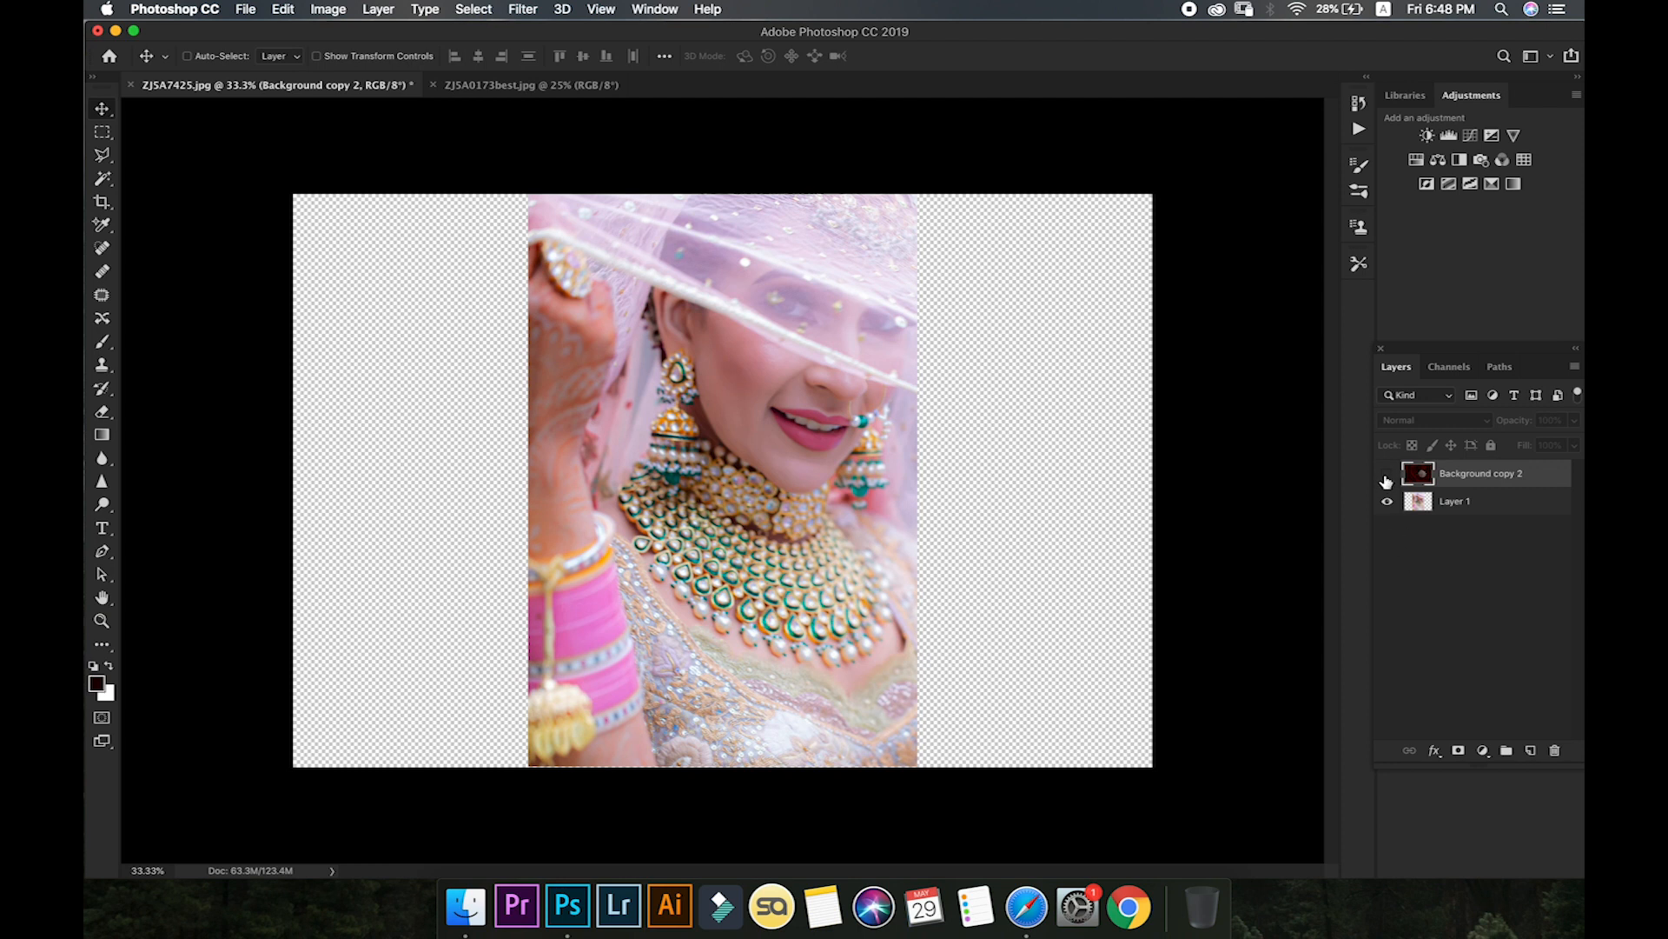
pyautogui.click(1387, 480)
# - Move Layer 1 above Background copy 2, and toggle Layer 1's visibility off and on
pyautogui.moveTo(1456, 503); pyautogui.dragTo(1456, 459)
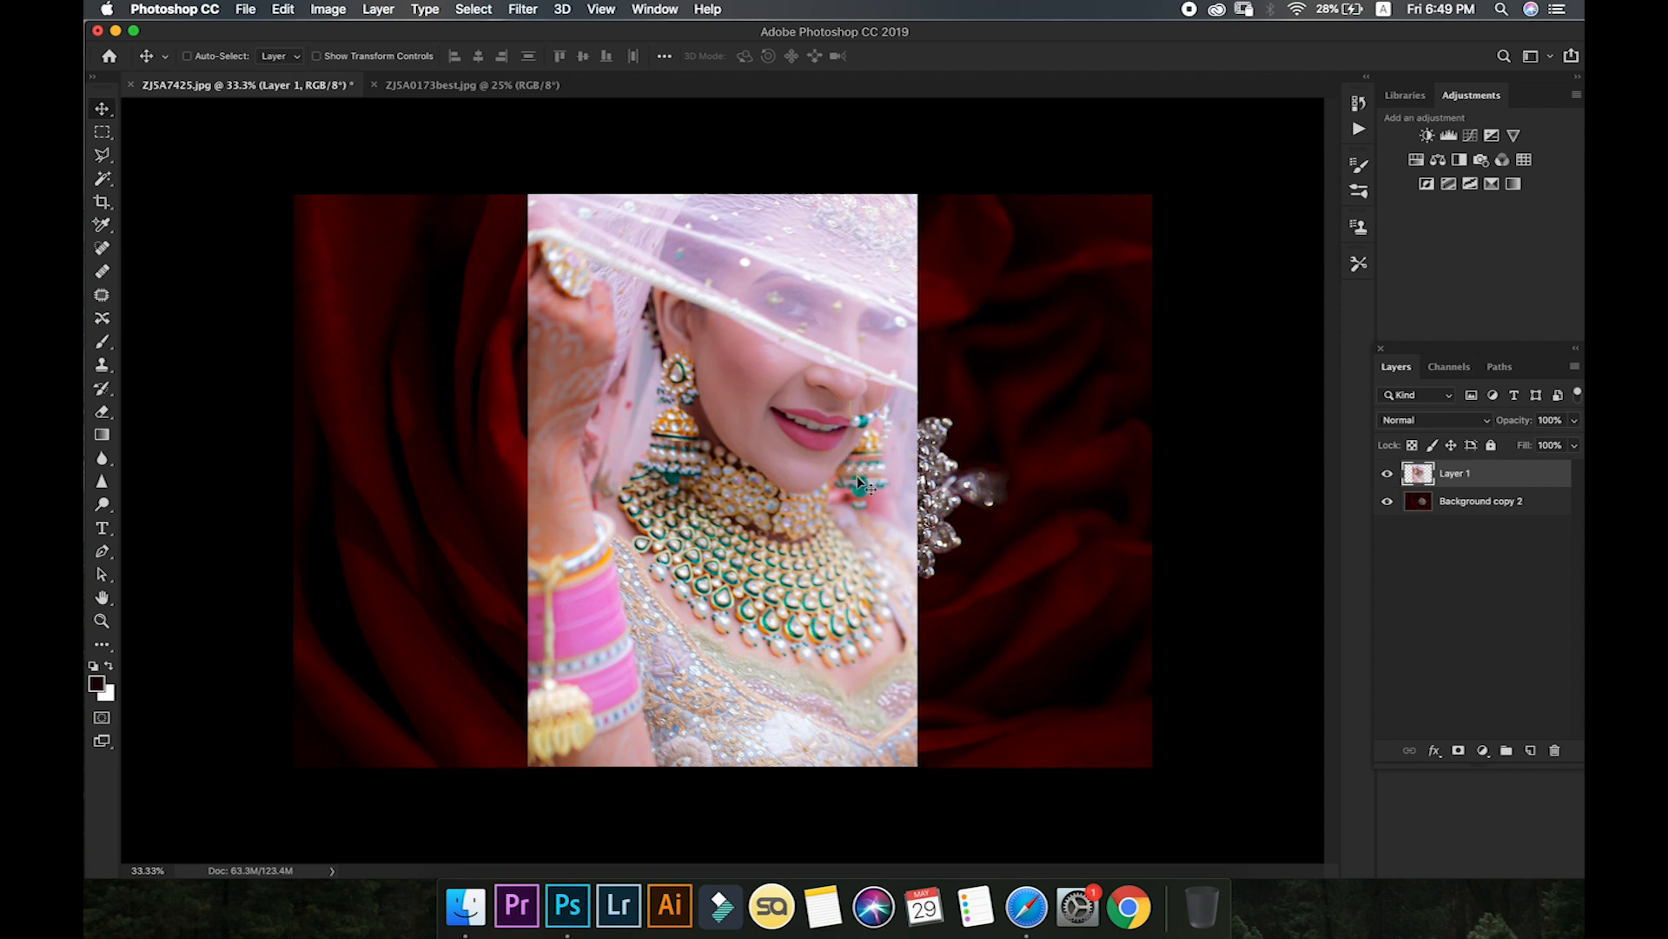
pyautogui.click(1387, 475)
pyautogui.click(1386, 474)
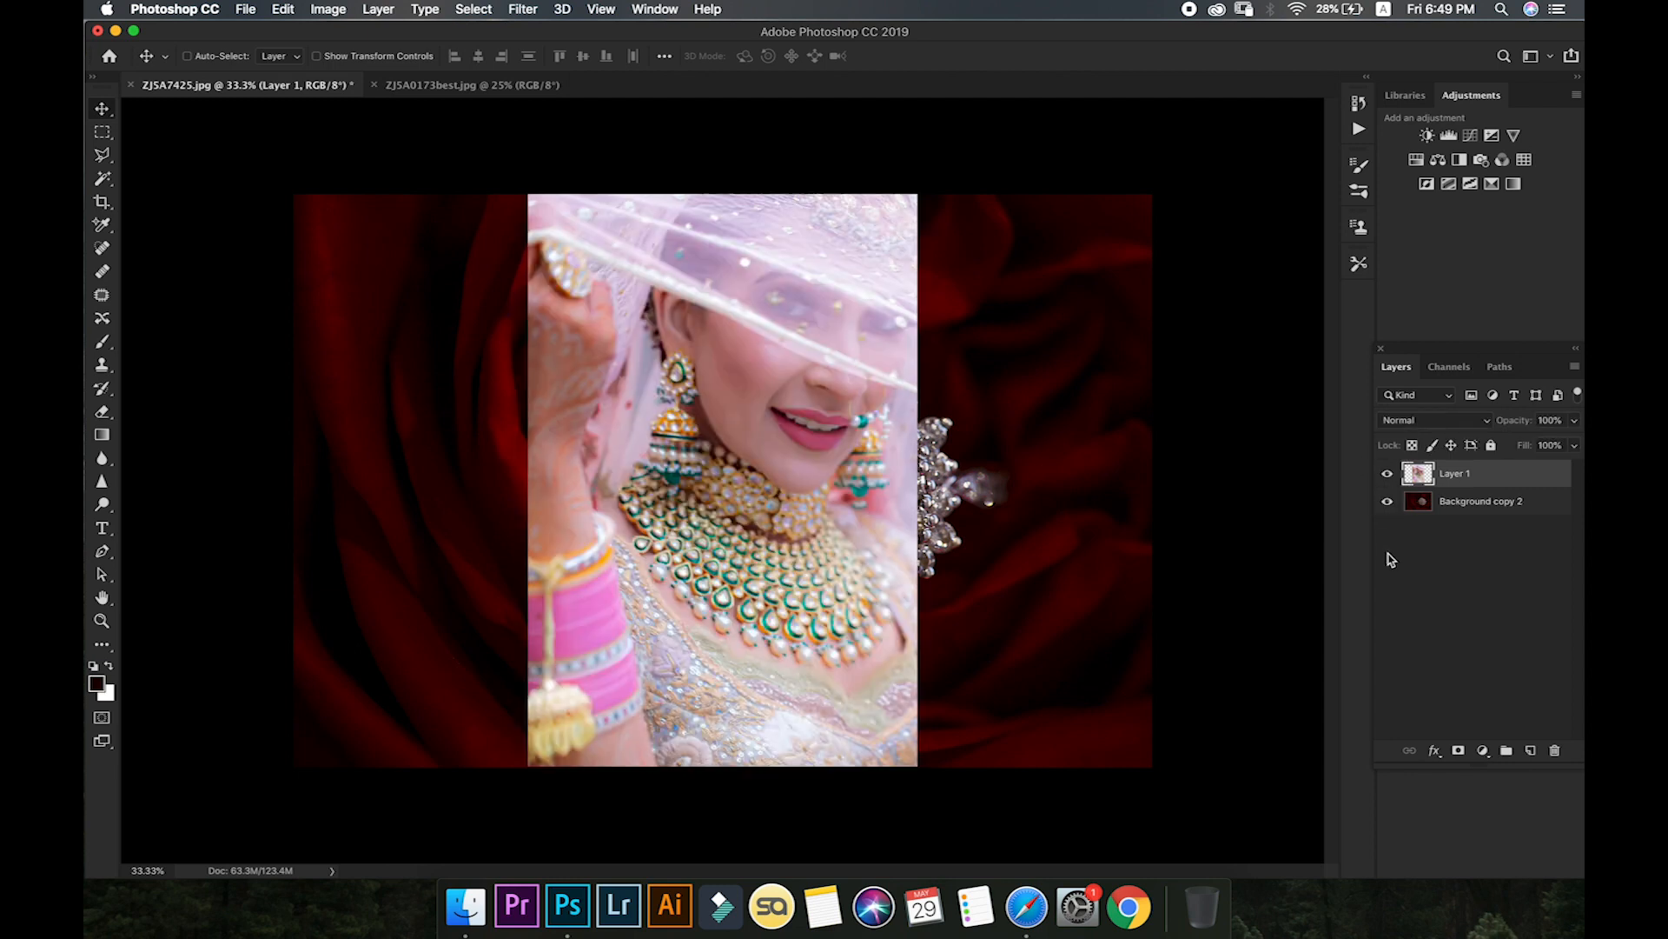
pyautogui.click(1386, 474)
pyautogui.click(1387, 475)
# - Lock all properties of Layer 1, and check that its visibility can still be toggled
pyautogui.click(1492, 446)
pyautogui.click(1525, 573)
pyautogui.click(1484, 474)
pyautogui.click(1387, 474)
pyautogui.click(1387, 474)
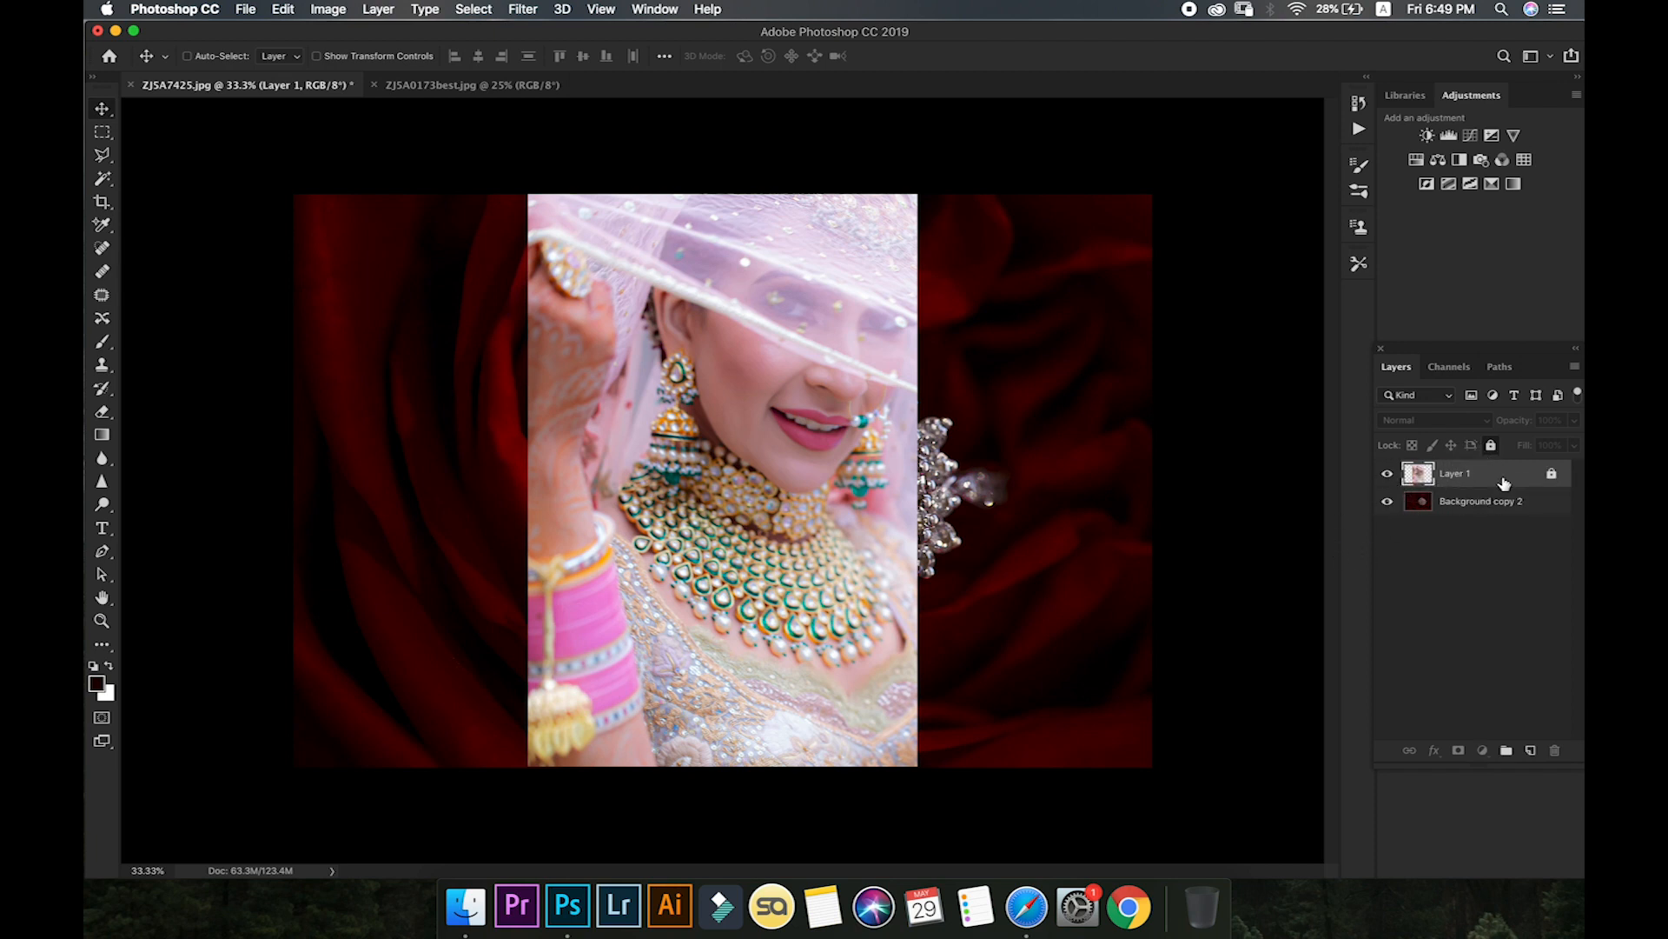
# - Try to move the locked Layer 1 with the Move tool, and hide the layer
pyautogui.moveTo(848, 413); pyautogui.dragTo(886, 347)
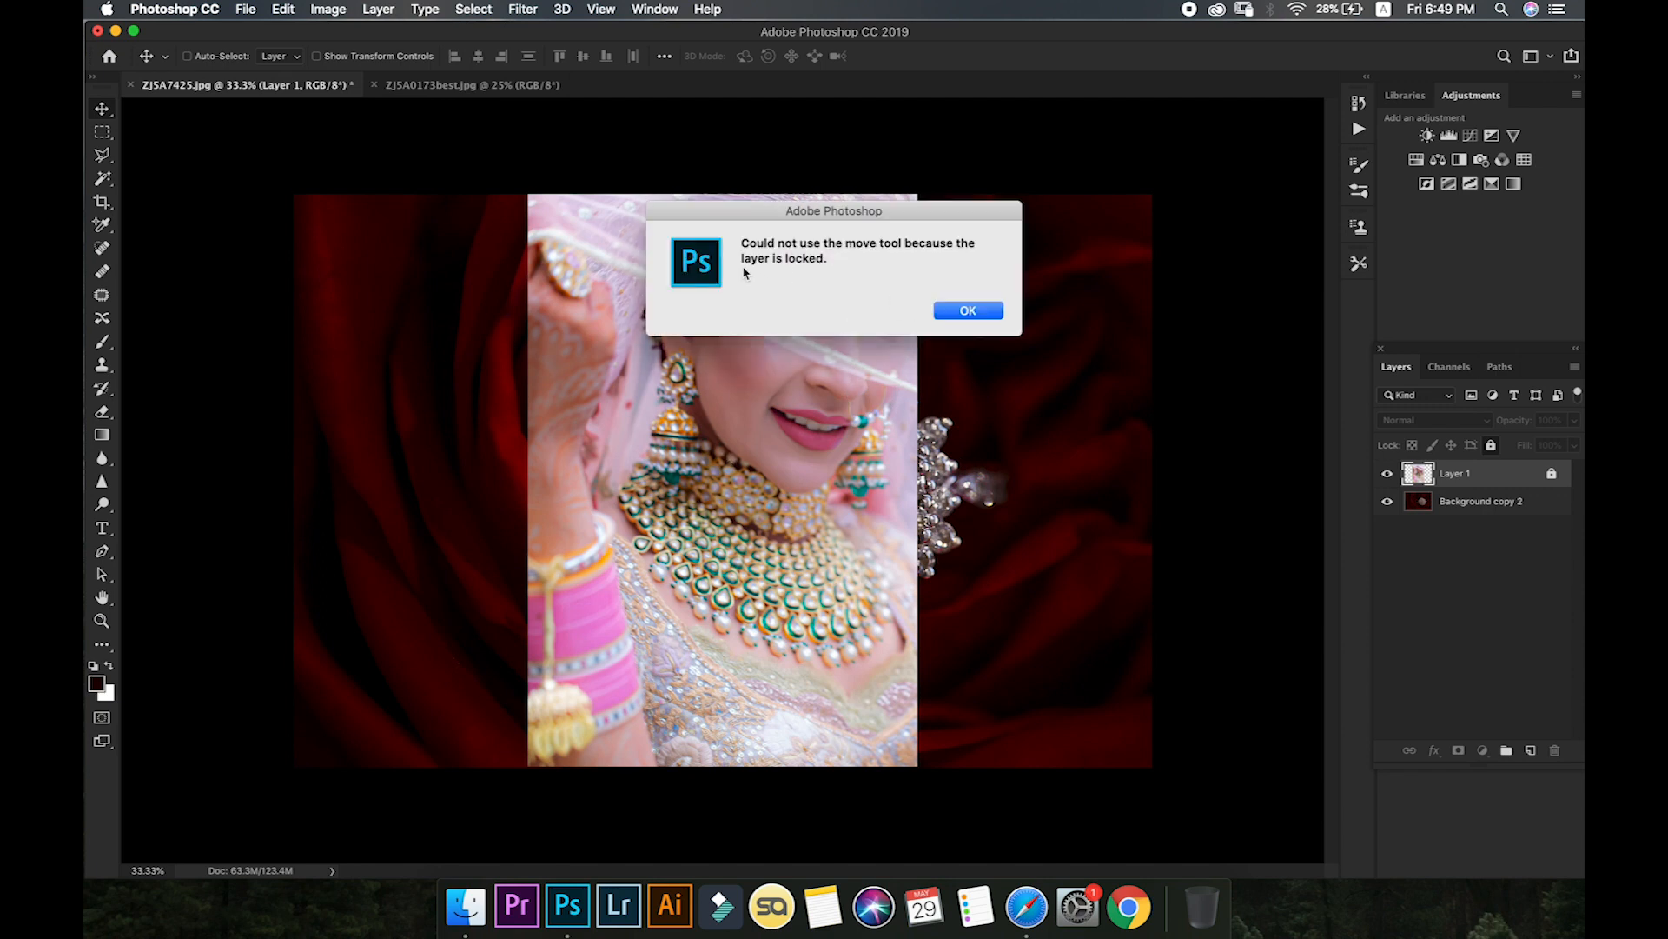
pyautogui.click(964, 315)
pyautogui.click(1388, 474)
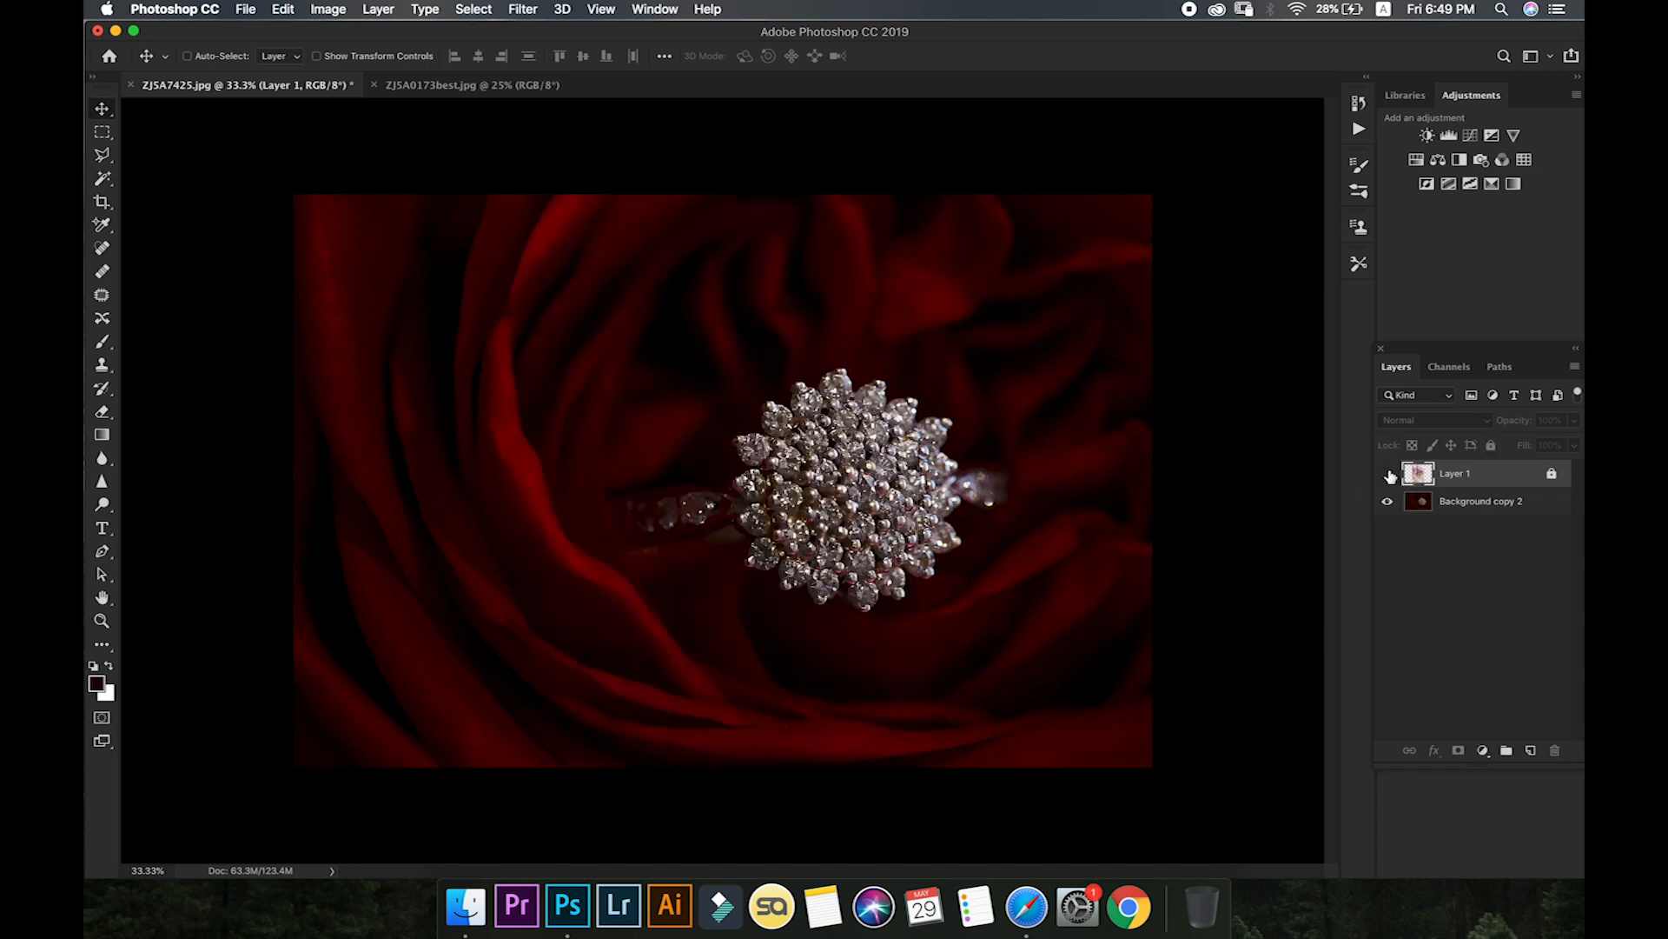
# - Show the locked Layer 1 again, retry moving it with the Move tool, and toggle its visibility
pyautogui.click(1388, 475)
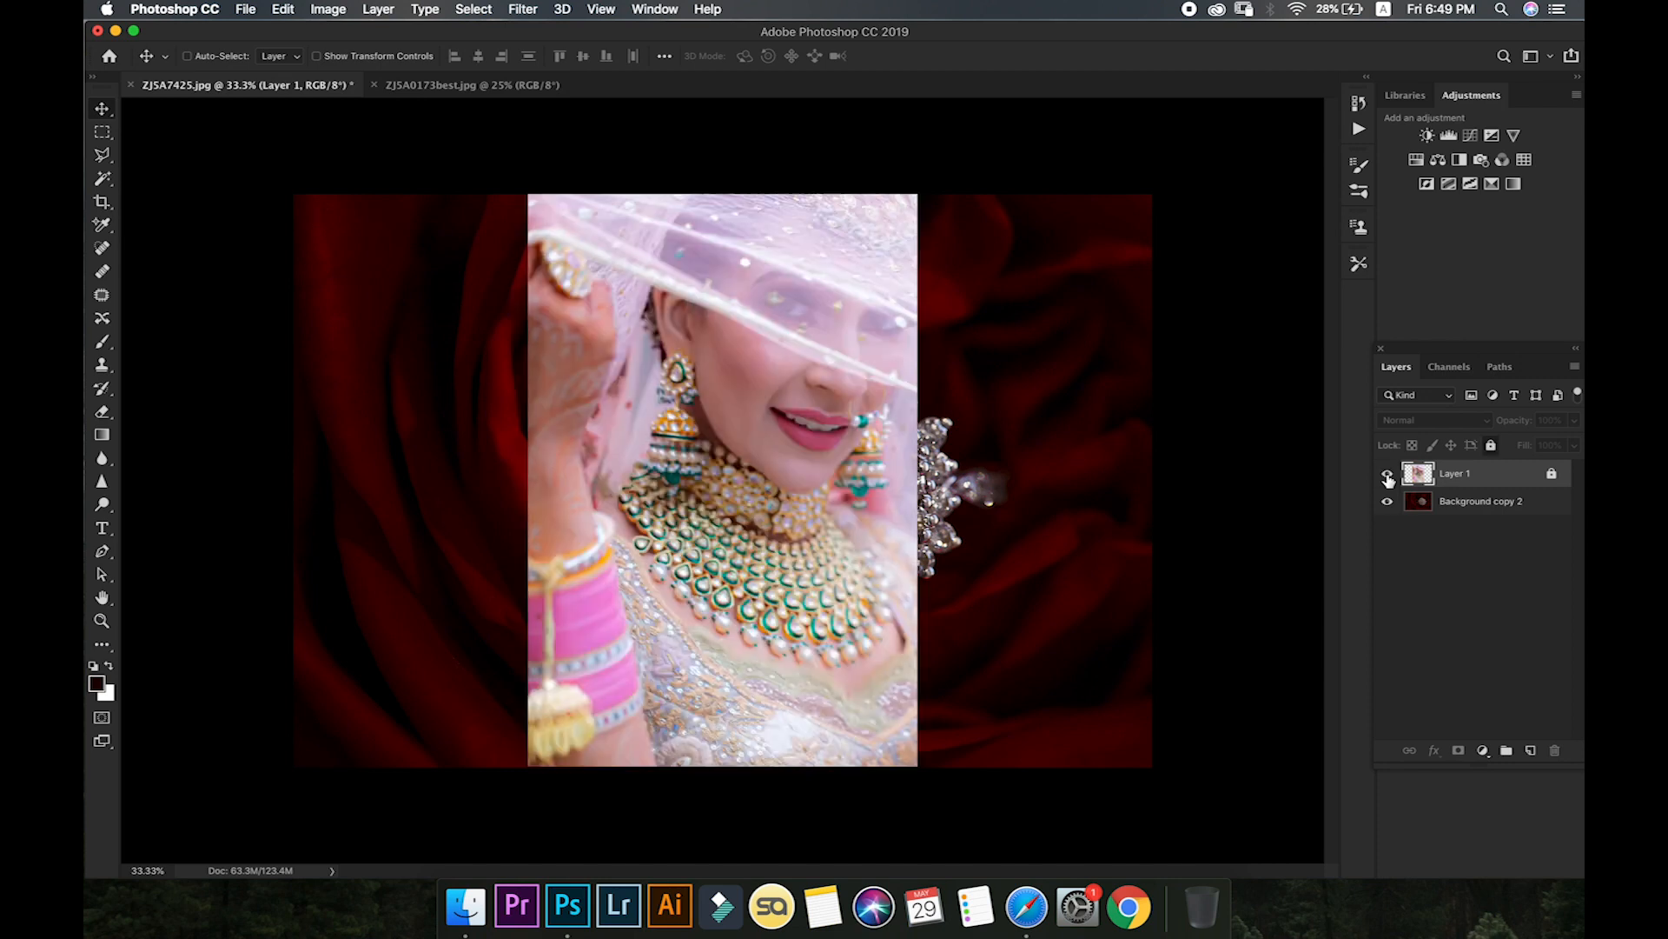
pyautogui.moveTo(752, 470); pyautogui.dragTo(1095, 589)
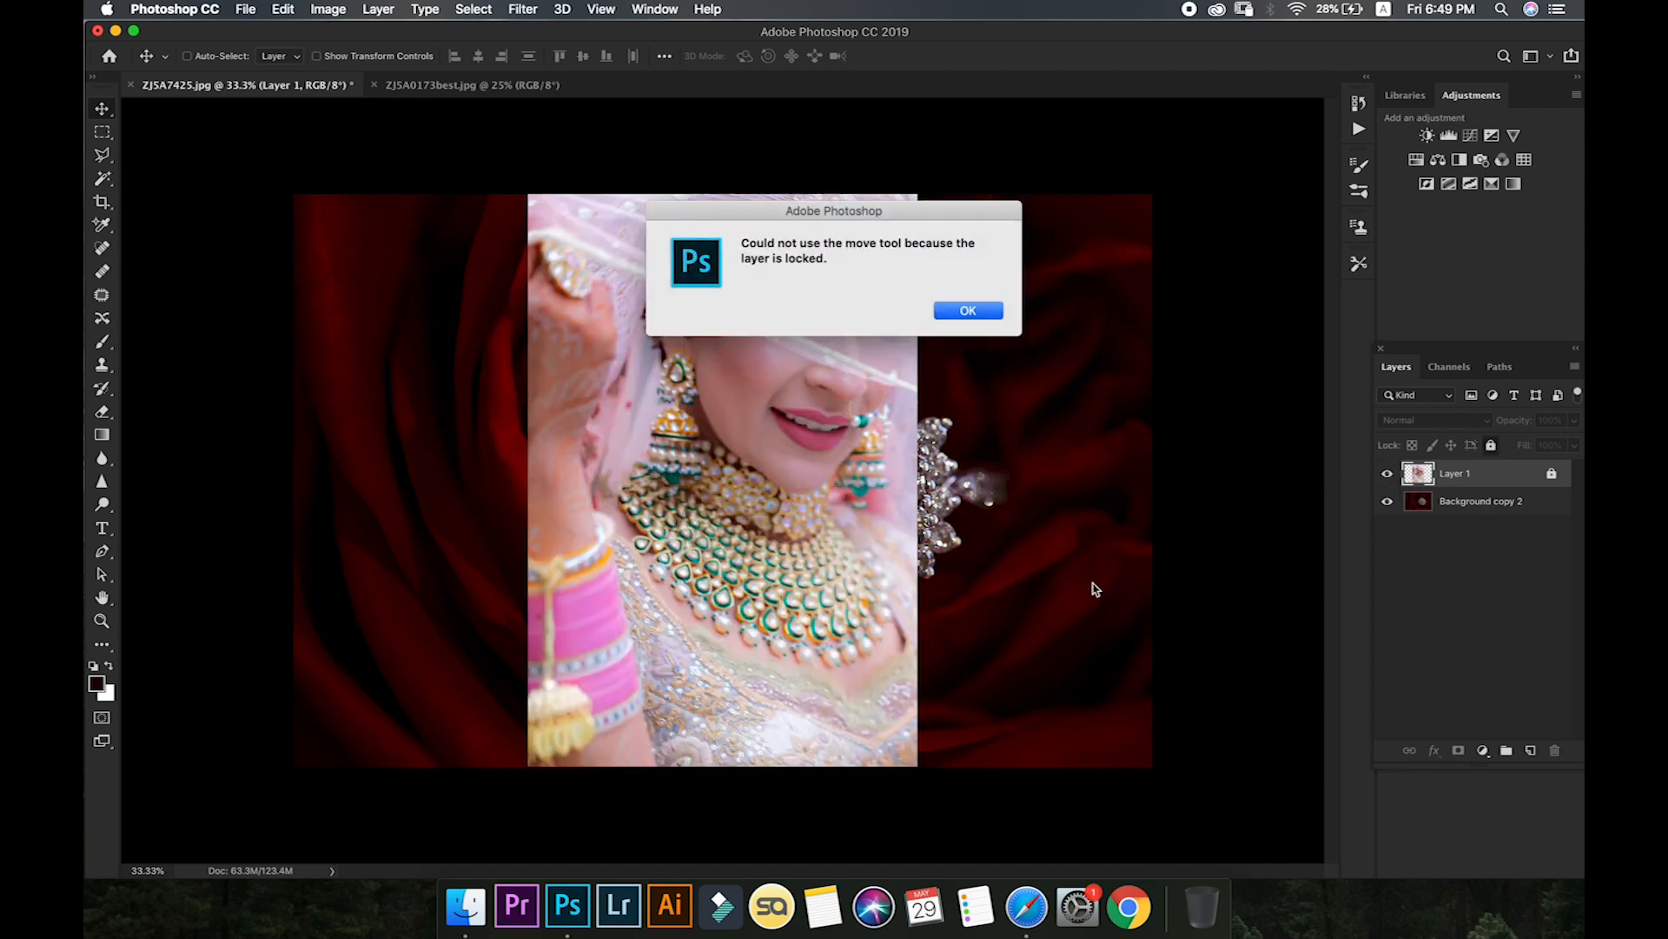
pyautogui.click(969, 311)
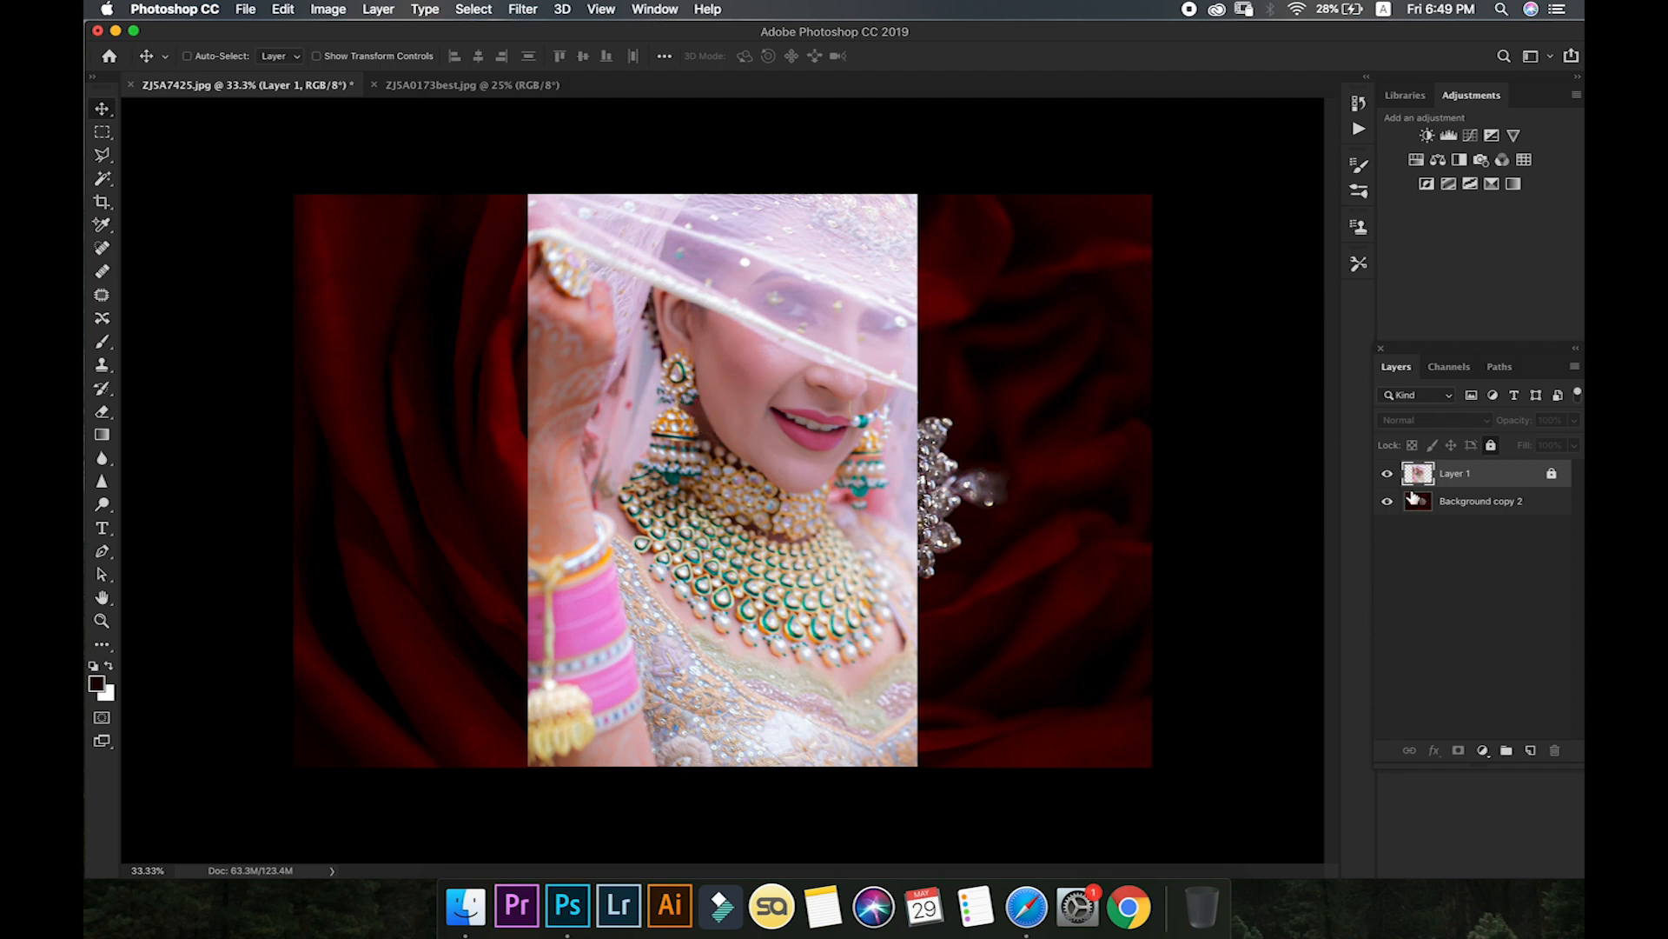
pyautogui.click(1388, 475)
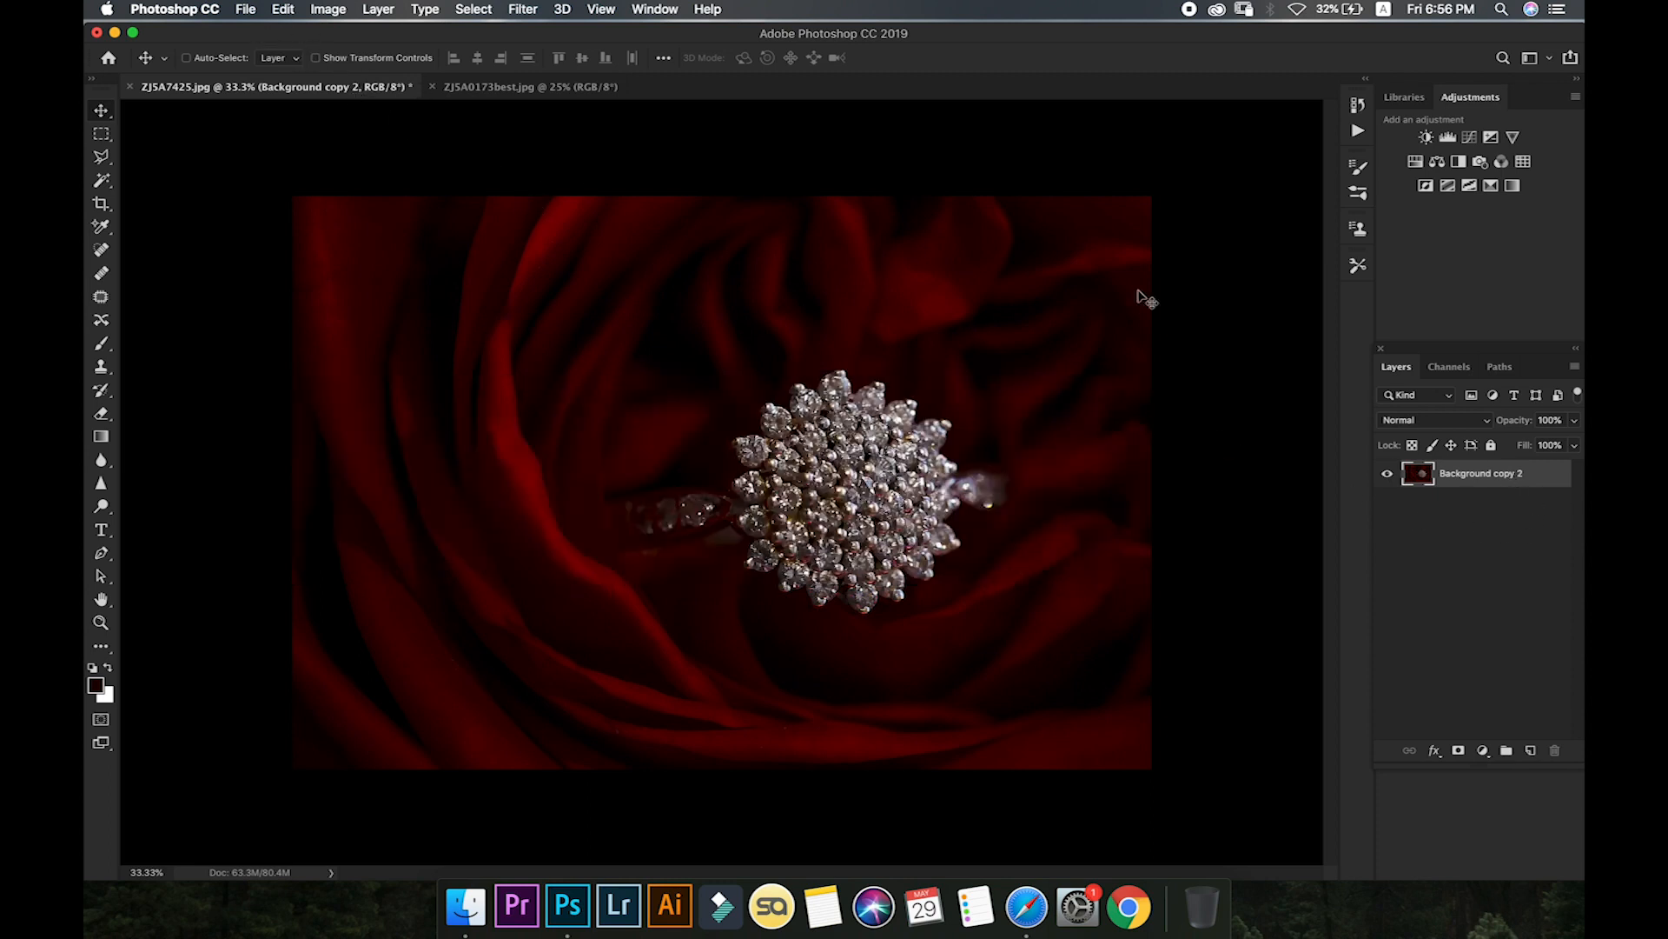
# - Open the image ZJ5A9430.jpg from the PORTFOLIO folder
pyautogui.click(244, 10)
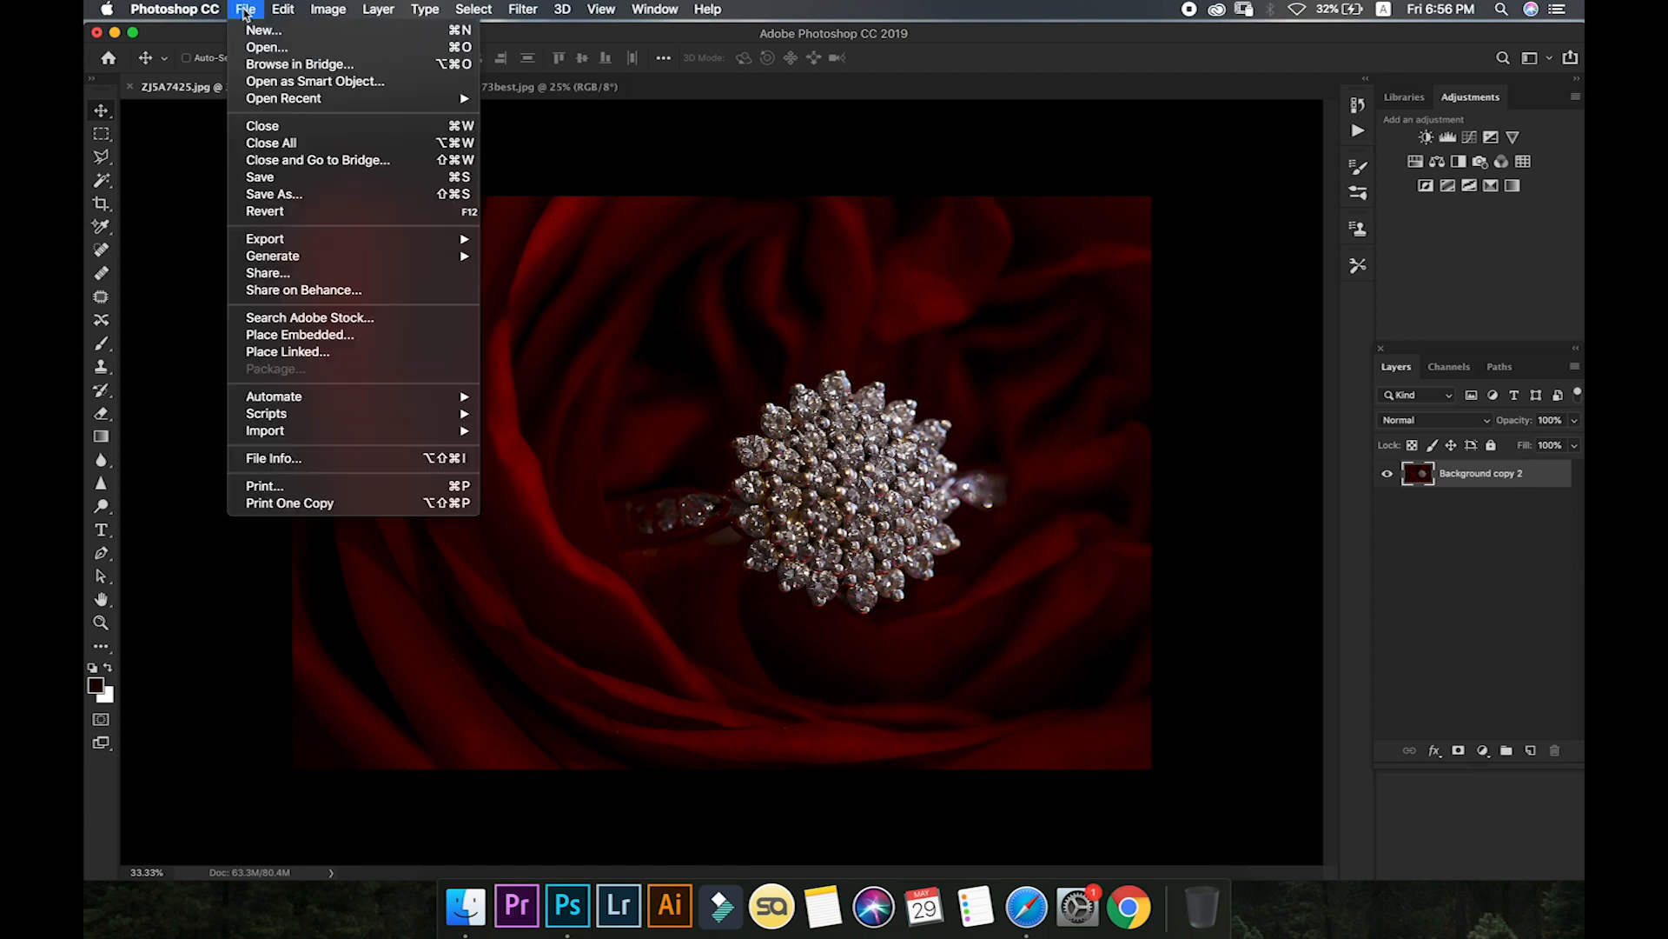
pyautogui.click(256, 48)
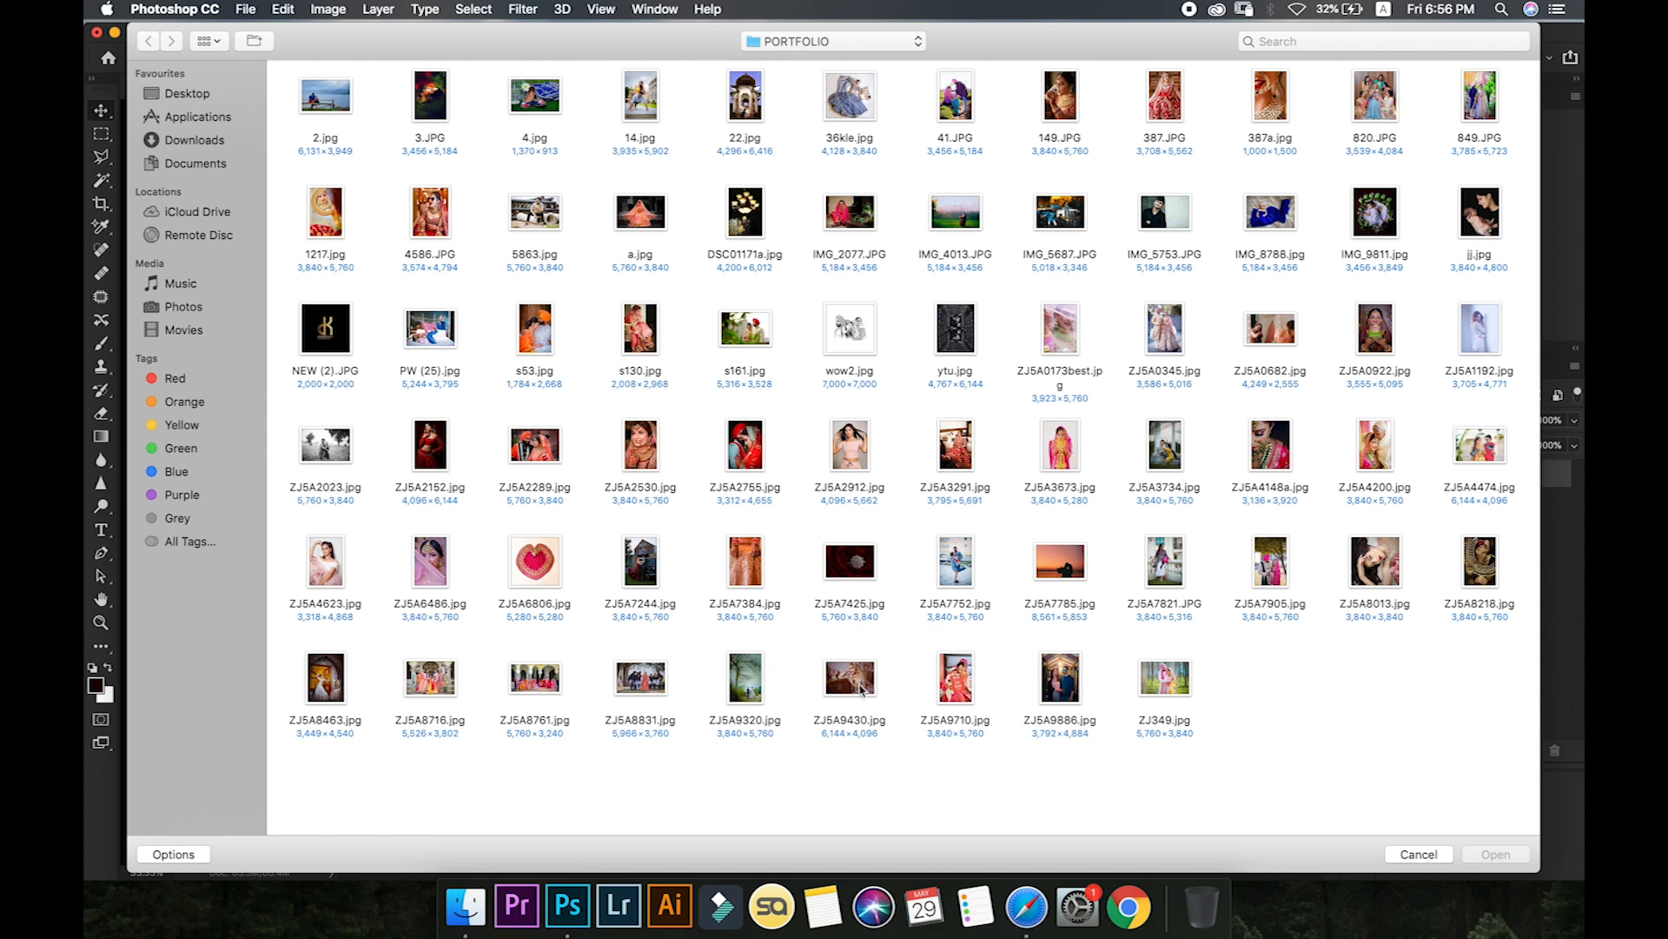
pyautogui.click(861, 687)
pyautogui.click(1495, 854)
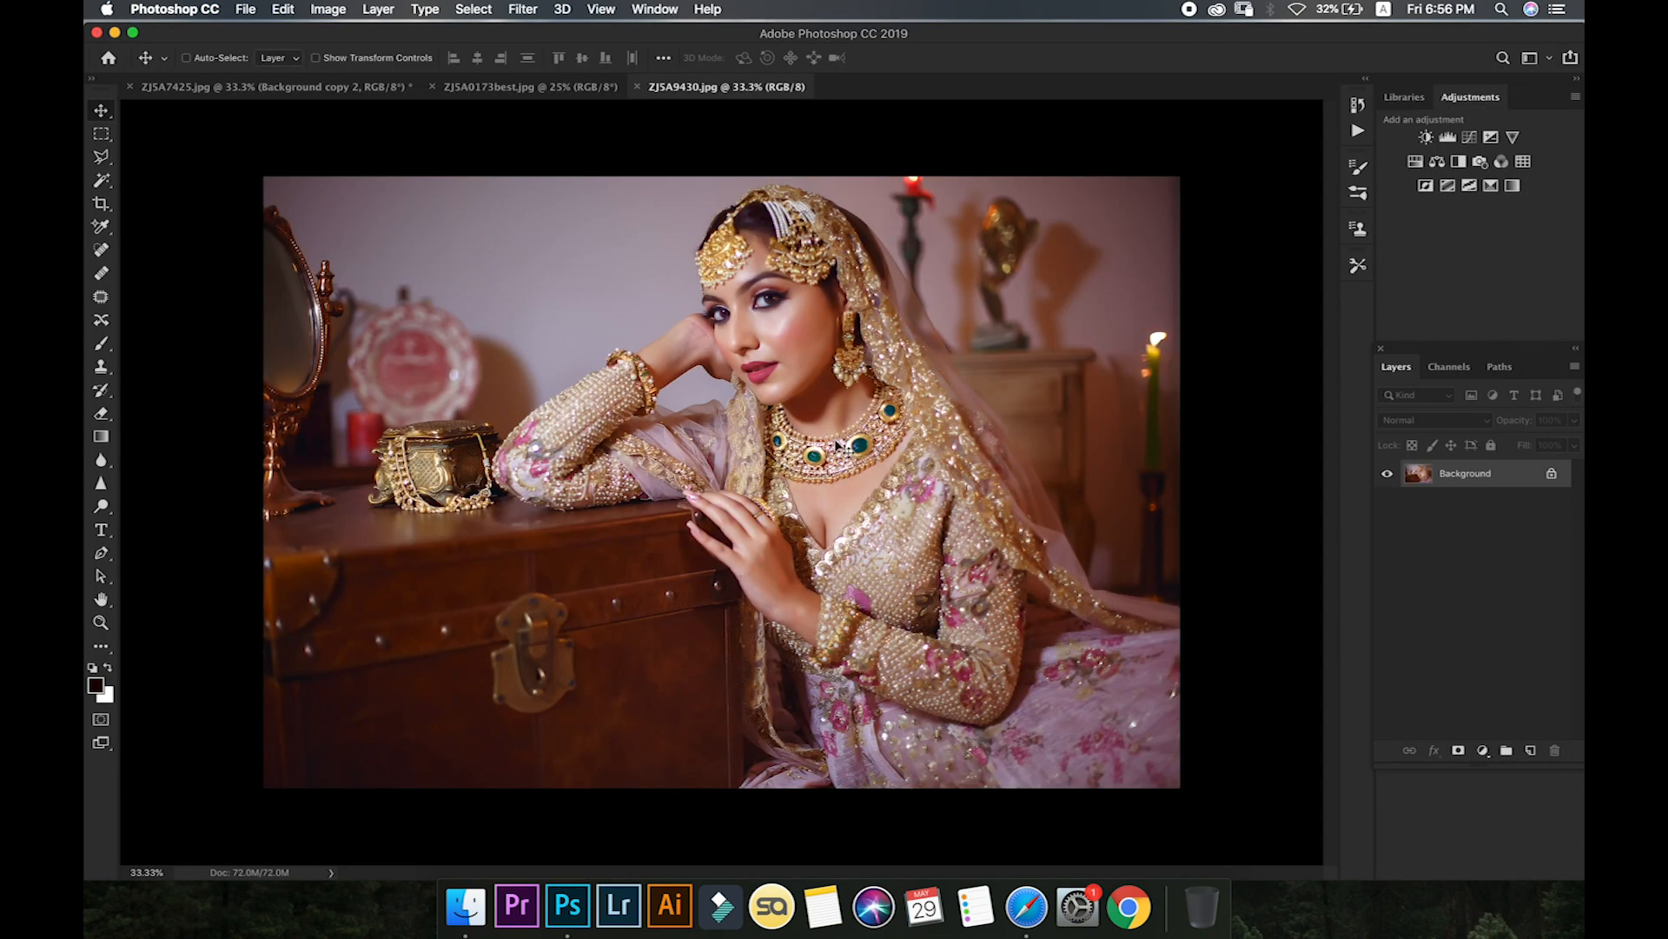
# - Bring the ZJ5A9430.jpg photo into ZJ5A7425.jpg as a new layer and scale it to about 94% to fit the canvas
pyautogui.click(468, 87)
pyautogui.moveTo(461, 87); pyautogui.dragTo(725, 459)
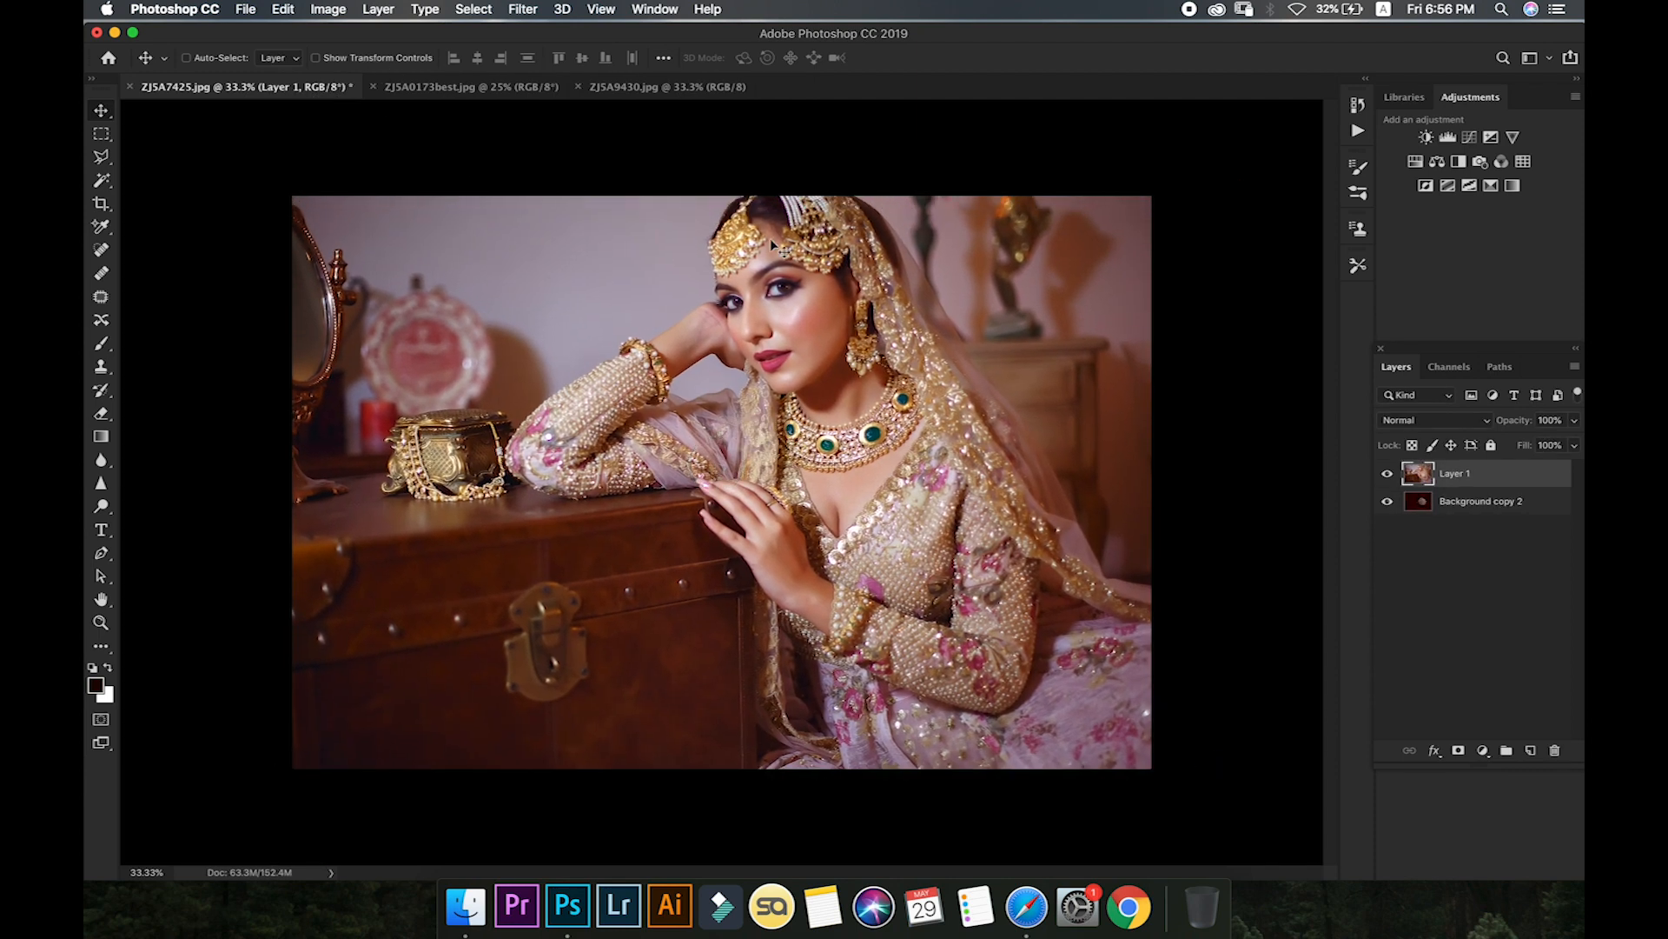
pyautogui.press('super+t')
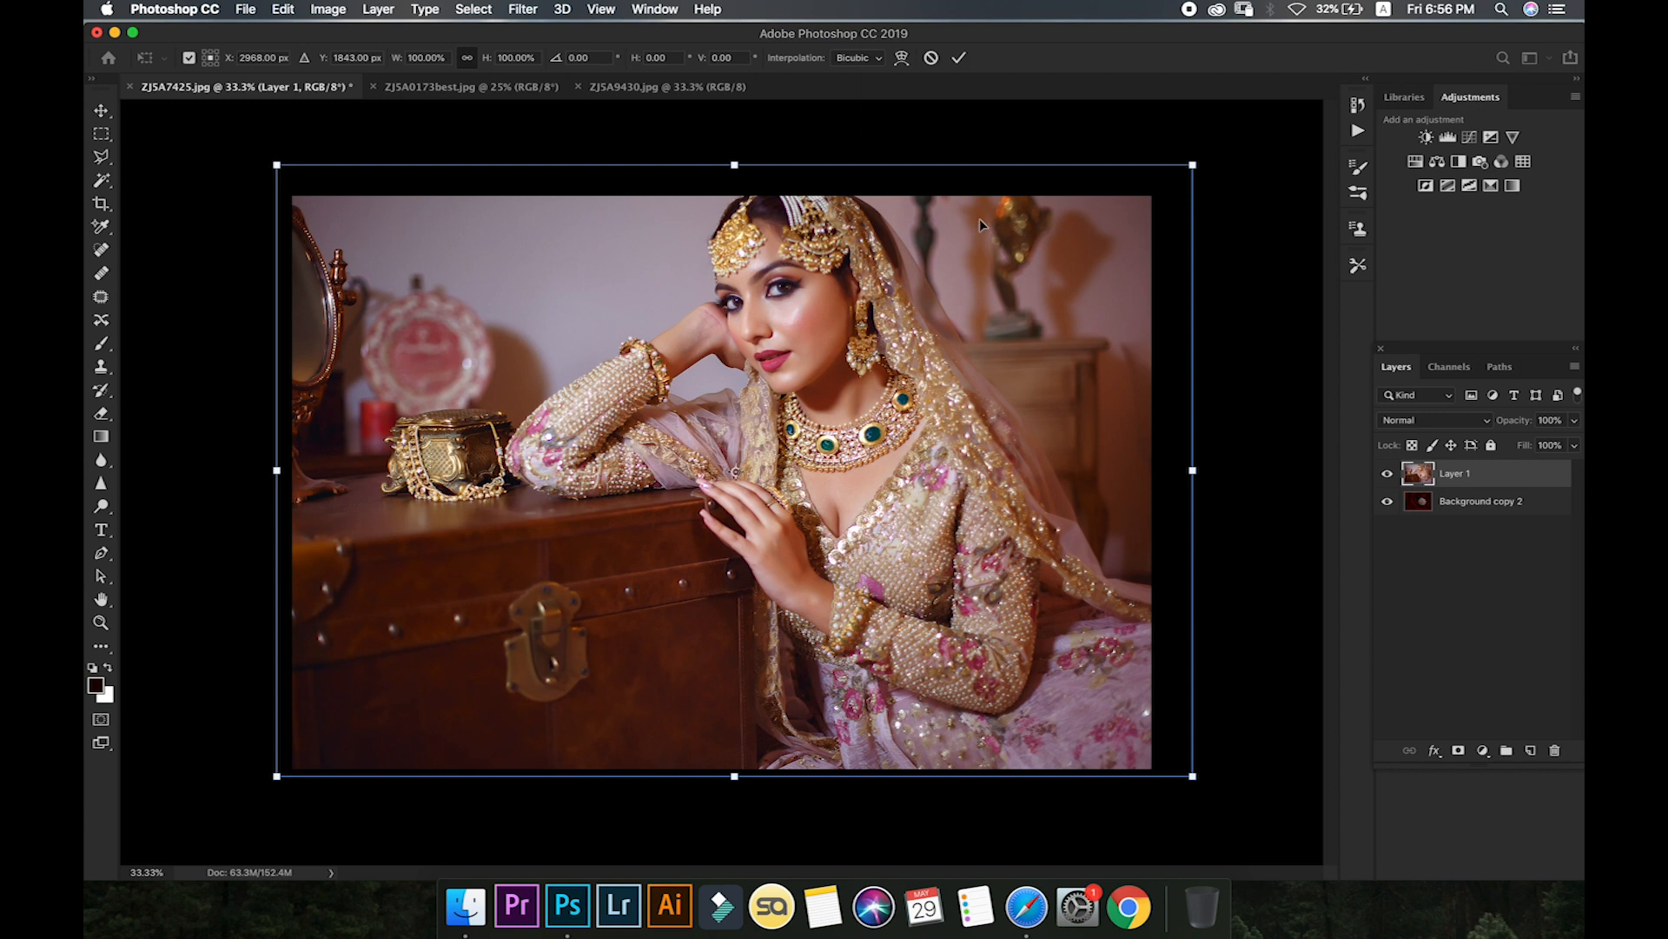
pyautogui.moveTo(1191, 162); pyautogui.dragTo(1166, 186)
pyautogui.moveTo(1027, 302); pyautogui.dragTo(1012, 313)
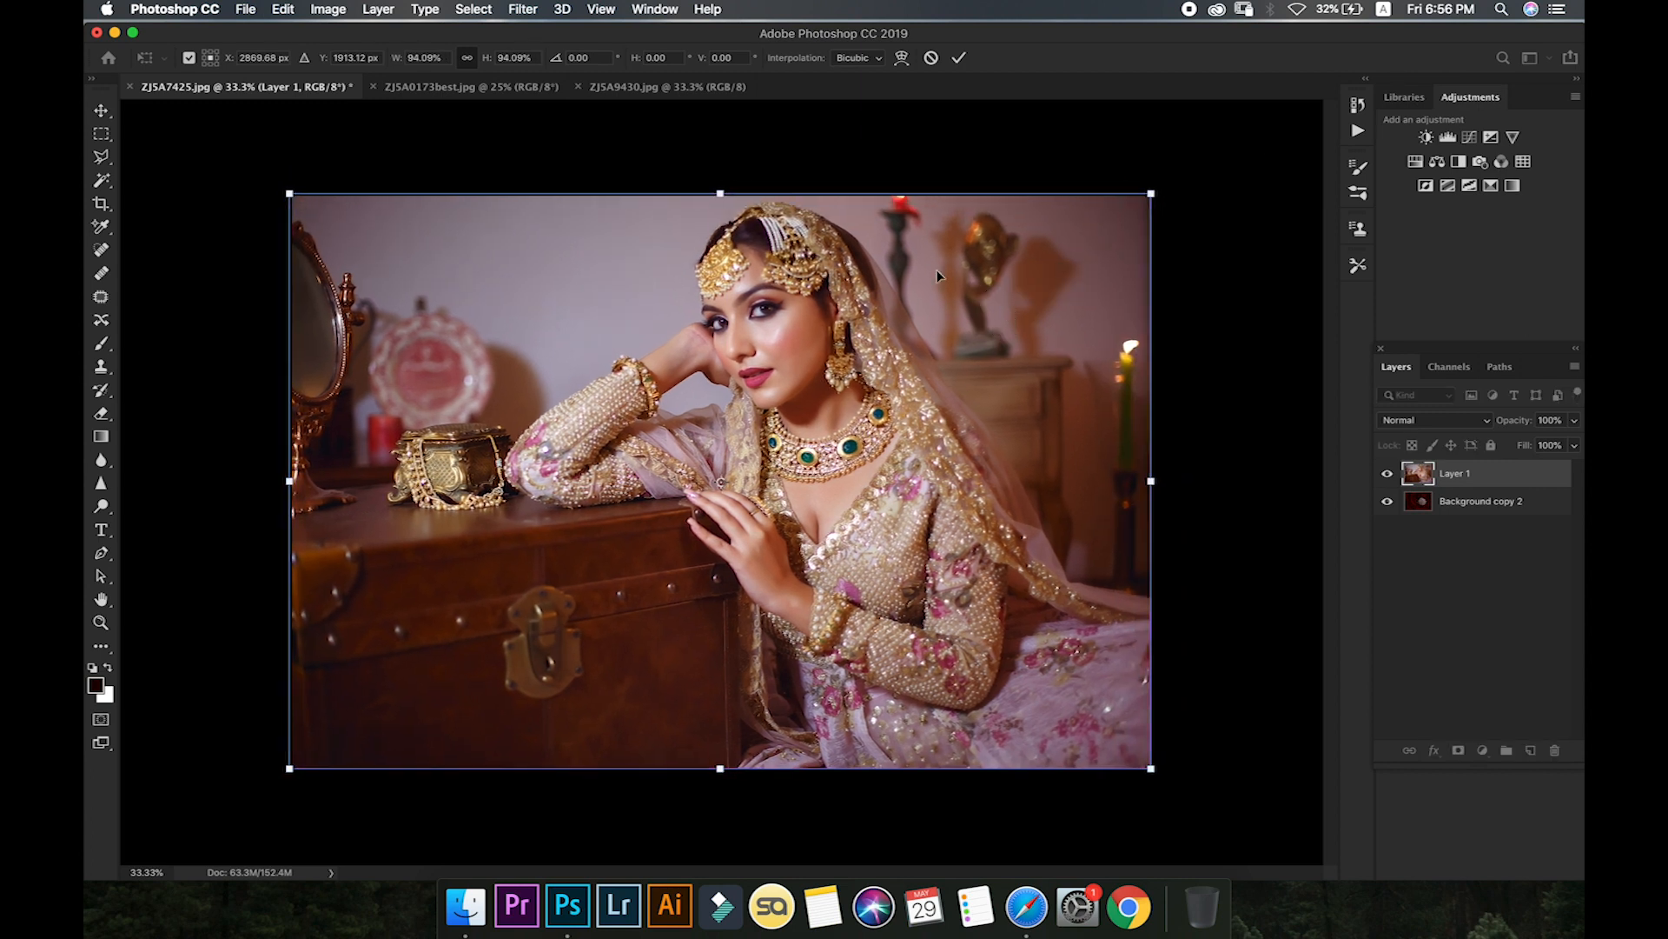
pyautogui.press('Return')
# - Bring the ZJ5A0173best.jpg photo into ZJ5A7425.jpg and scale it down with Free Transform to fit the canvas height
pyautogui.click(472, 86)
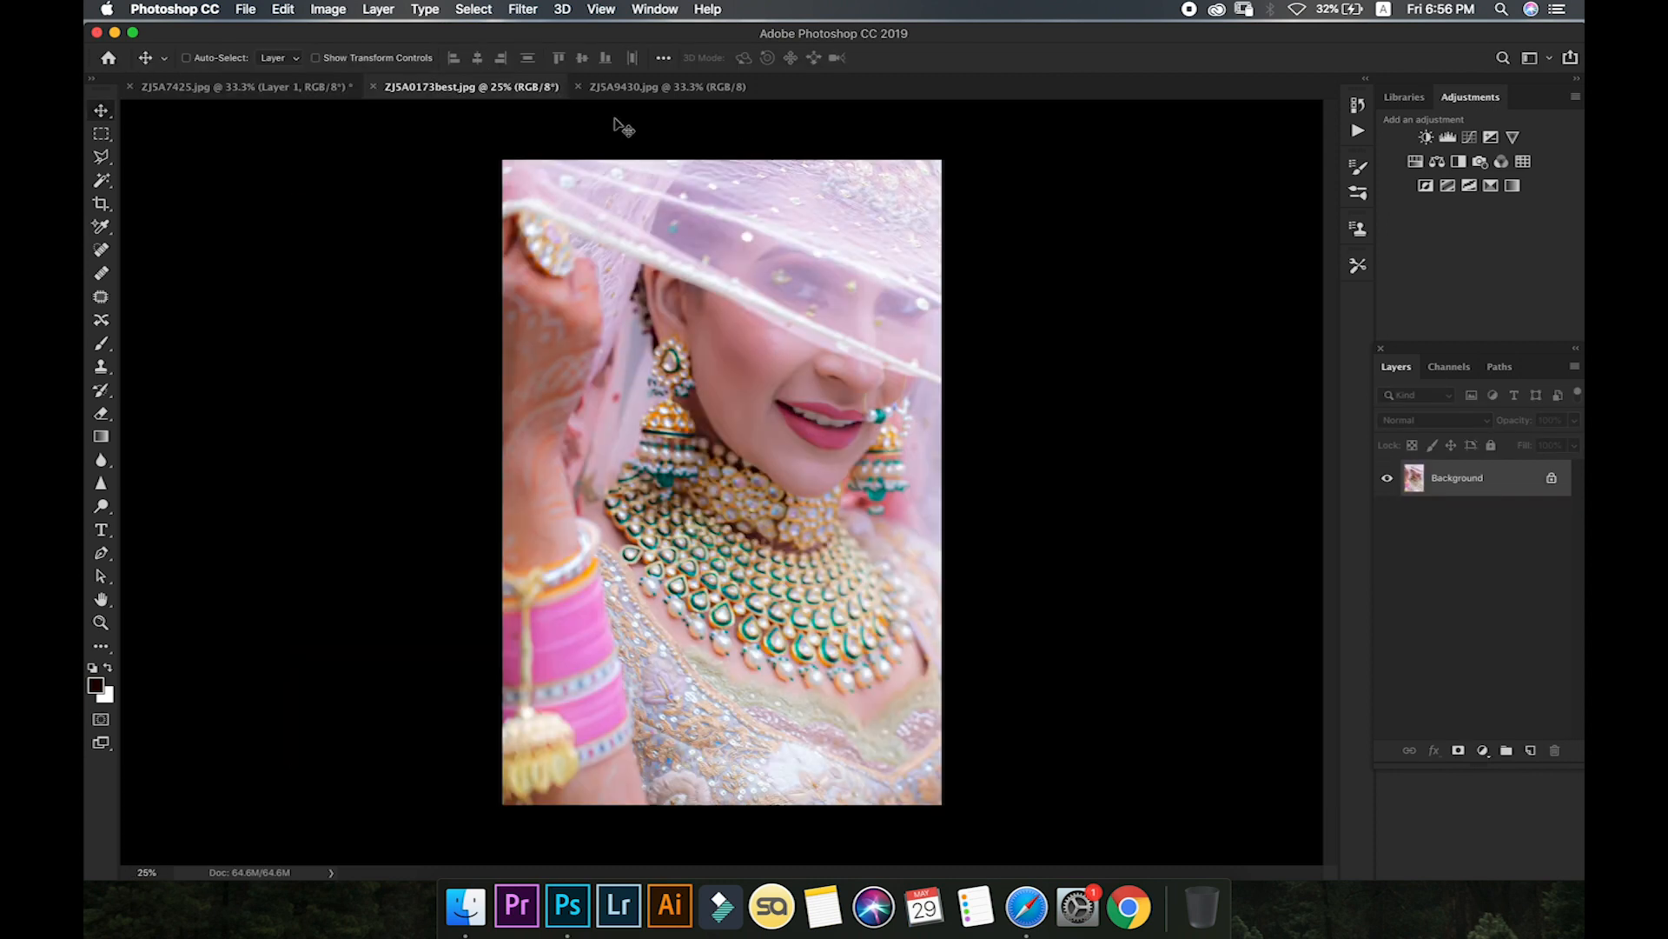
pyautogui.moveTo(701, 336); pyautogui.dragTo(737, 420)
pyautogui.hotkey('ctrl', 't')
pyautogui.moveTo(1013, 806); pyautogui.dragTo(913, 625)
pyautogui.moveTo(819, 438); pyautogui.dragTo(825, 557)
pyautogui.press('Return')
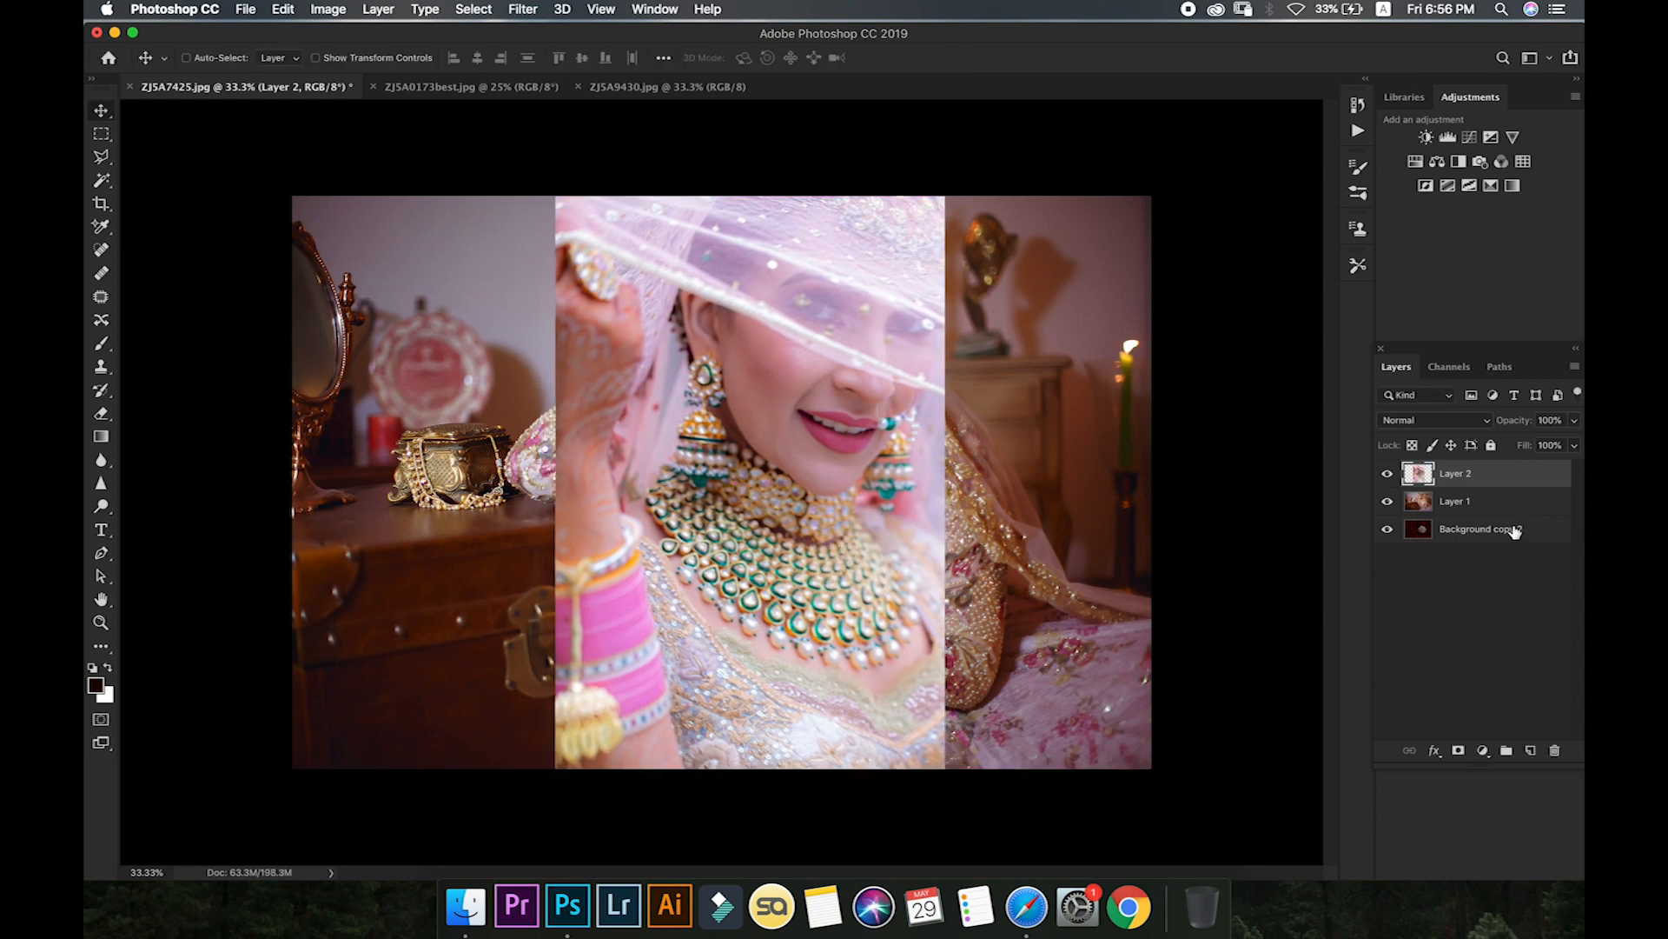
# - Rename the layer Background copy 2 as LAYER 3
pyautogui.rightClick(1479, 532)
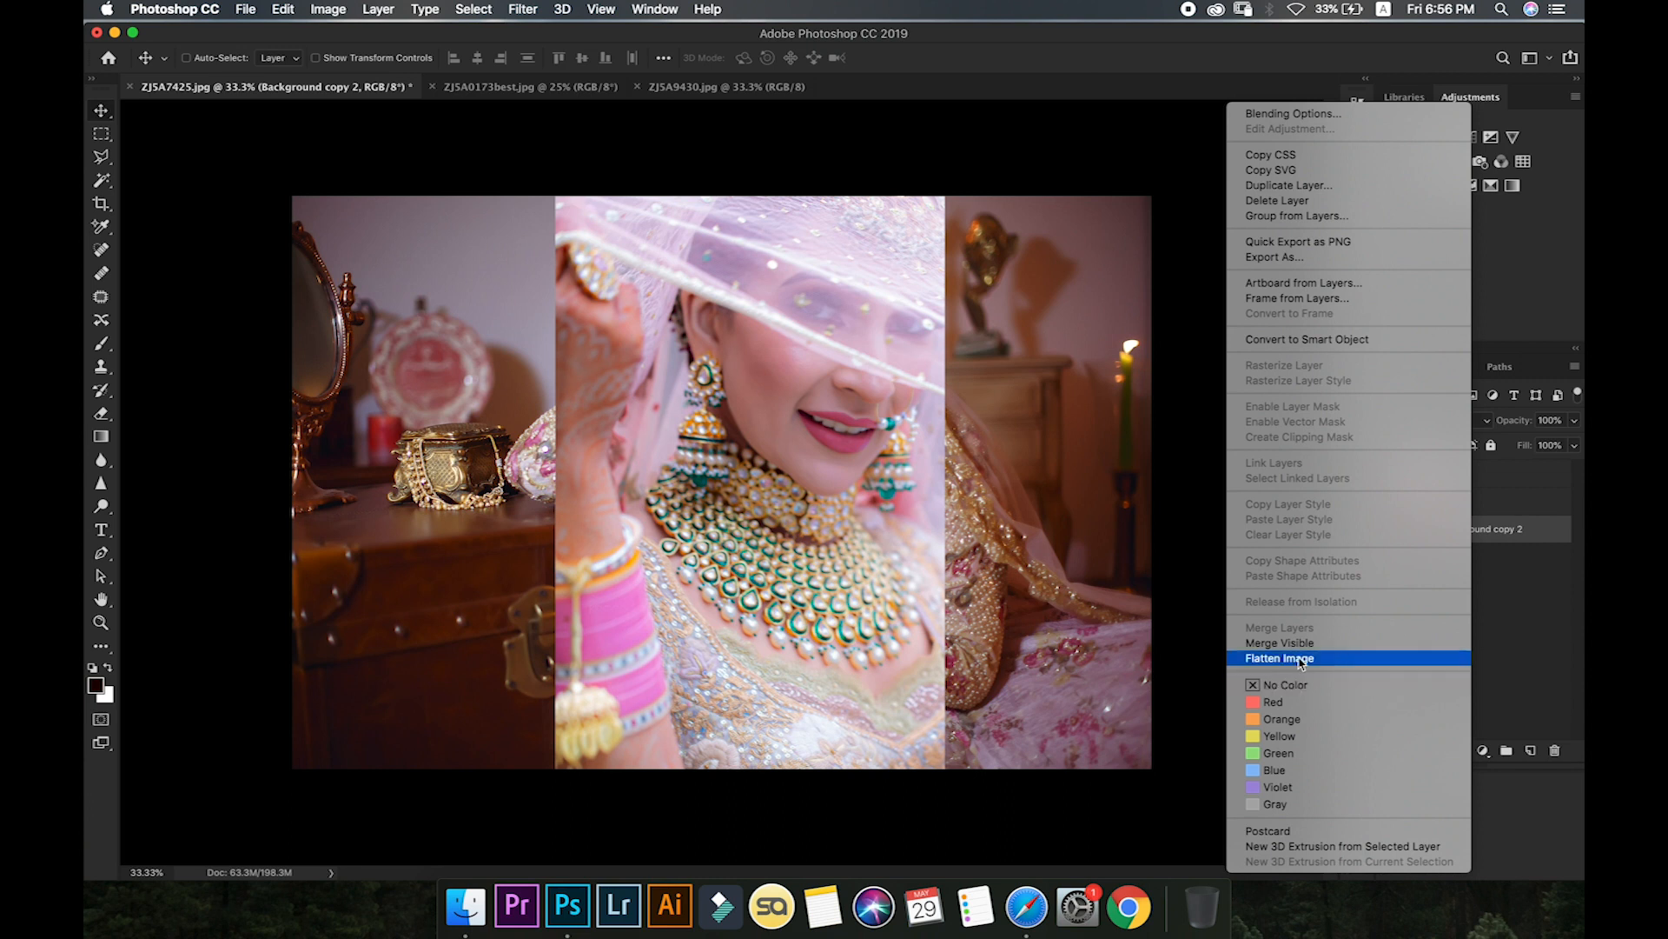
pyautogui.click(1486, 530)
pyautogui.doubleClick(1474, 526)
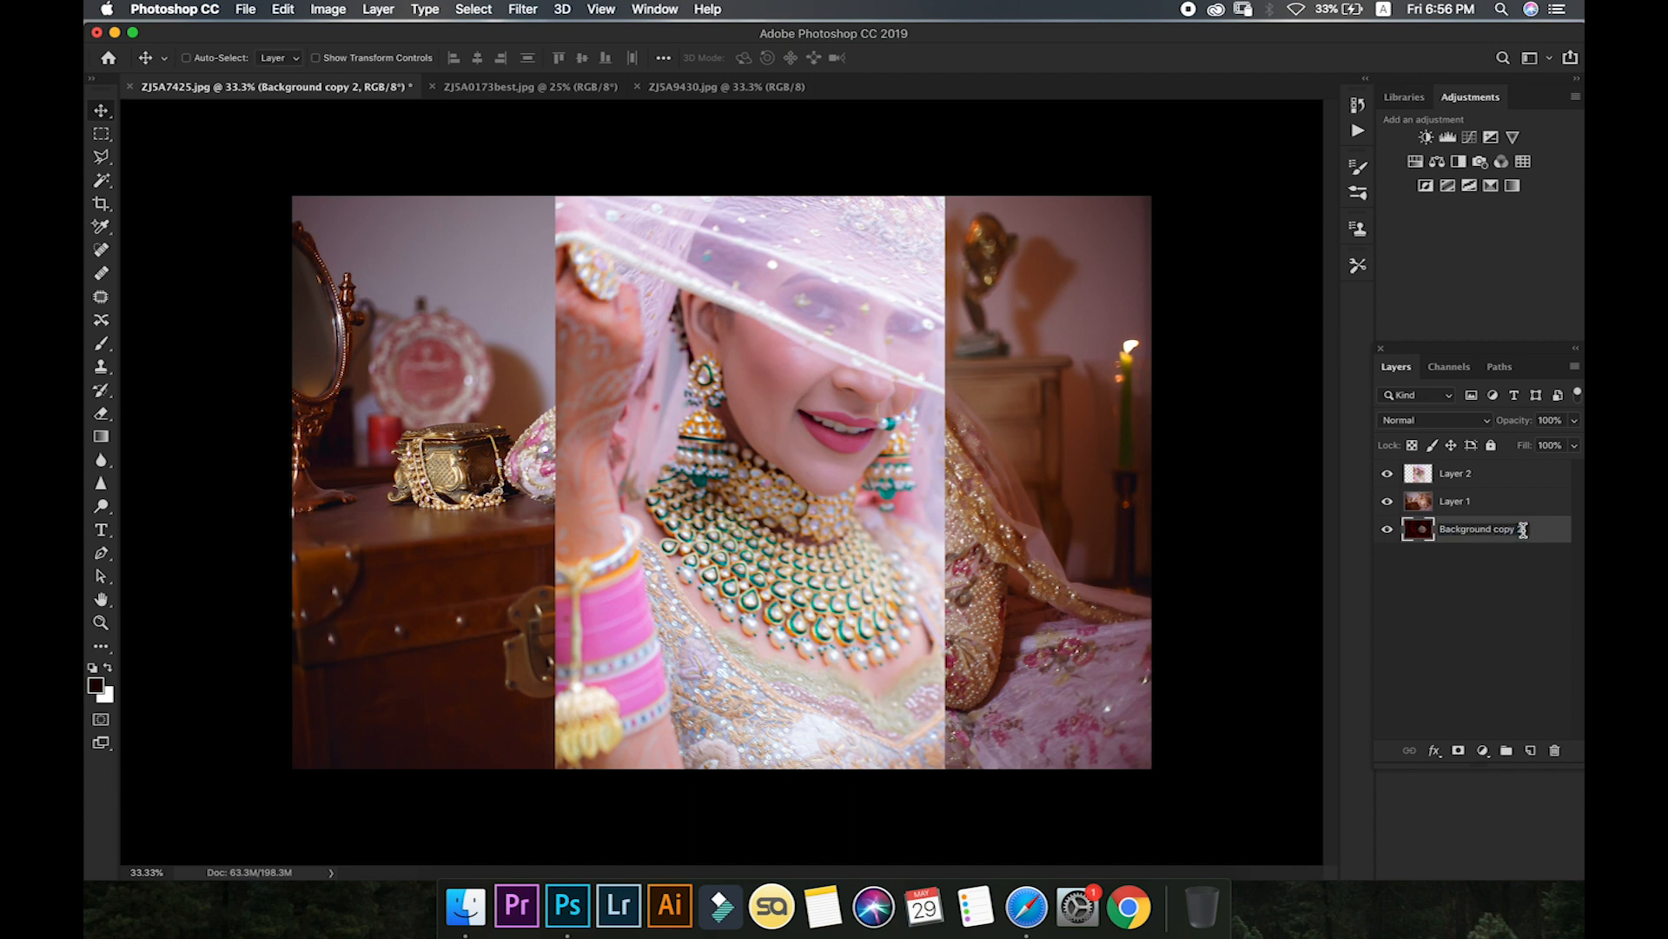
pyautogui.click(1504, 574)
pyautogui.click(1488, 539)
pyautogui.doubleClick(1484, 530)
pyautogui.write('4')
pyautogui.press('BackSpace')
pyautogui.write('3')
pyautogui.click(1446, 574)
# - Move LAYER 3 to the top of the layer stack, above Layer 2, and select it
pyautogui.moveTo(1495, 527); pyautogui.dragTo(1488, 472)
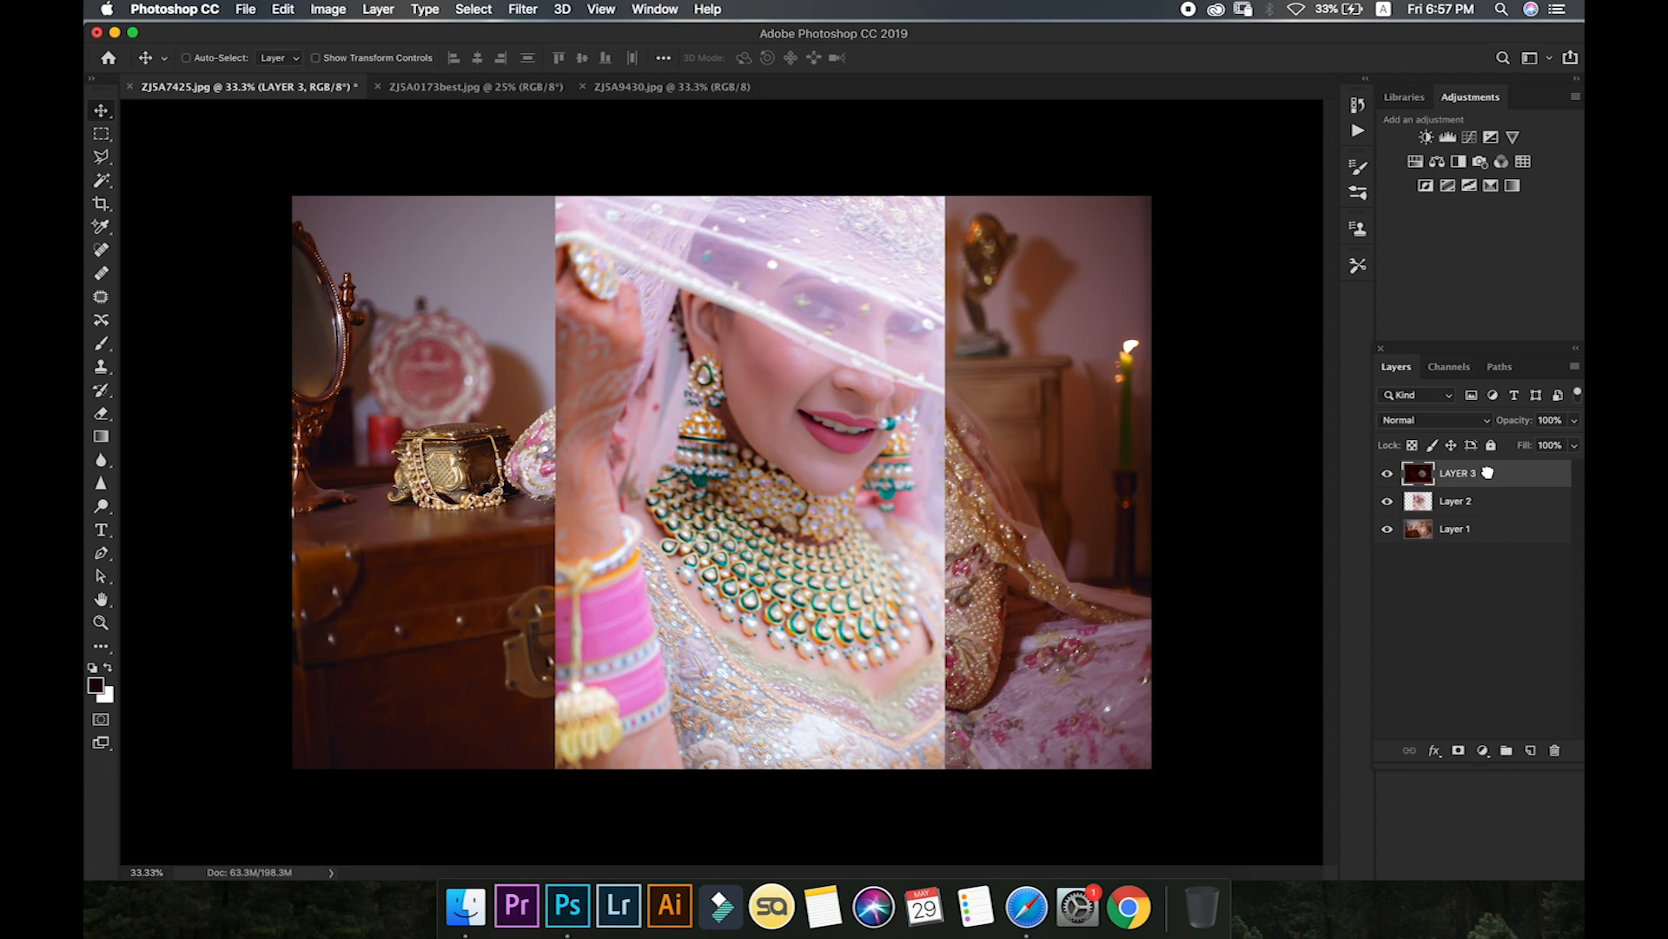
pyautogui.click(1460, 617)
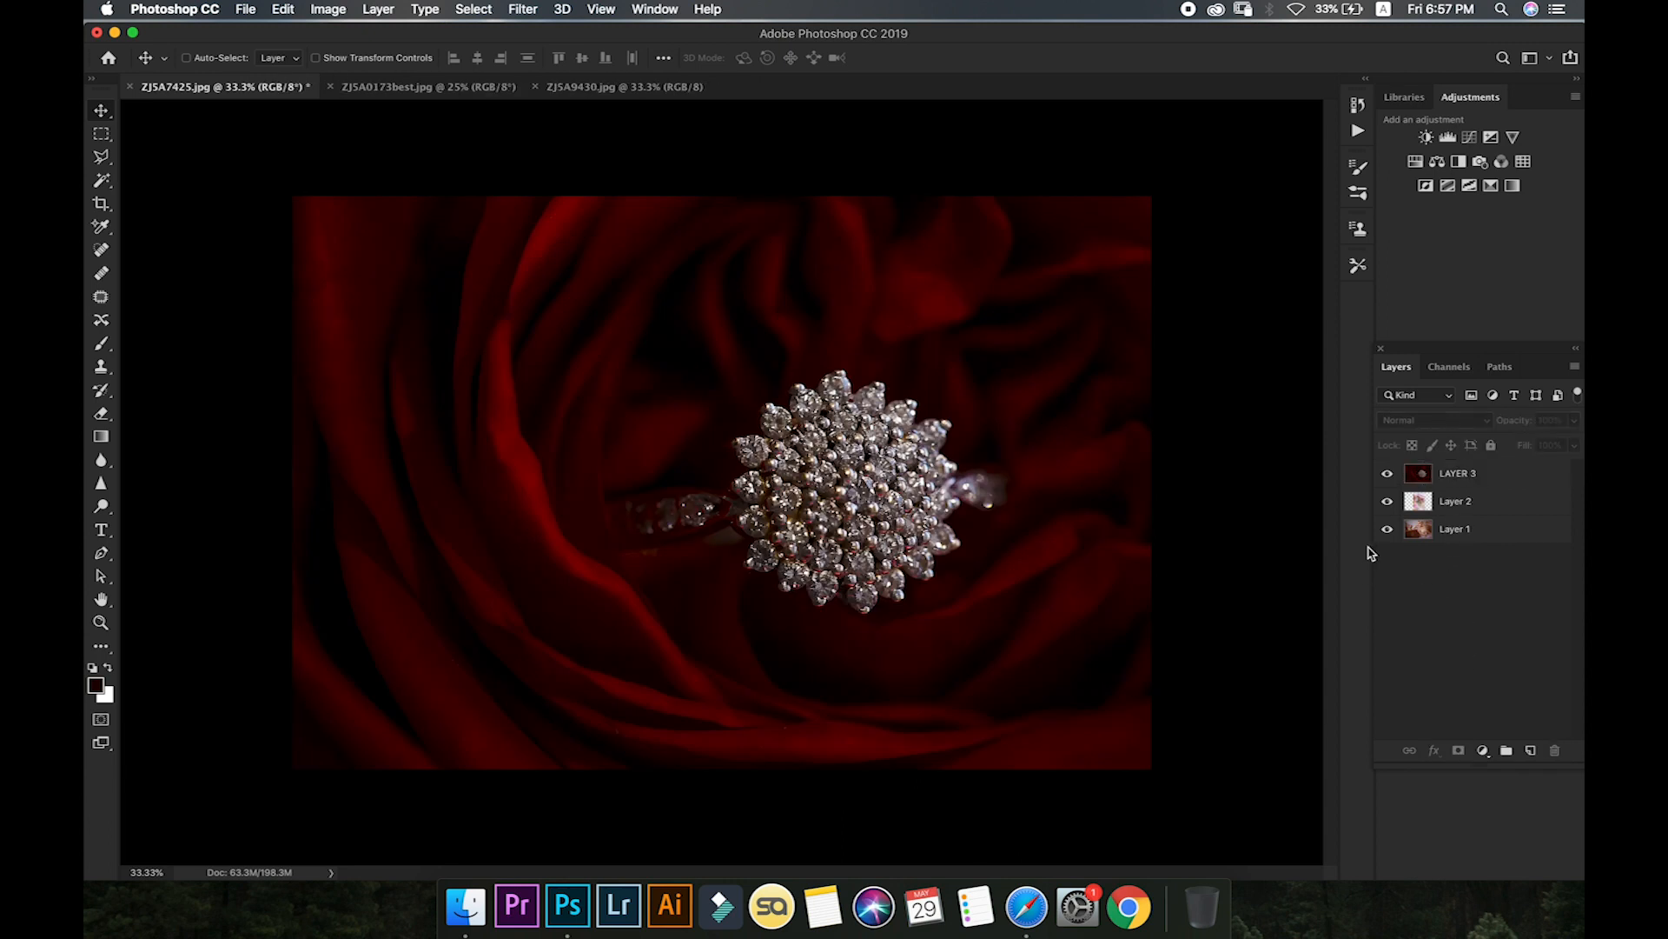
pyautogui.click(1460, 473)
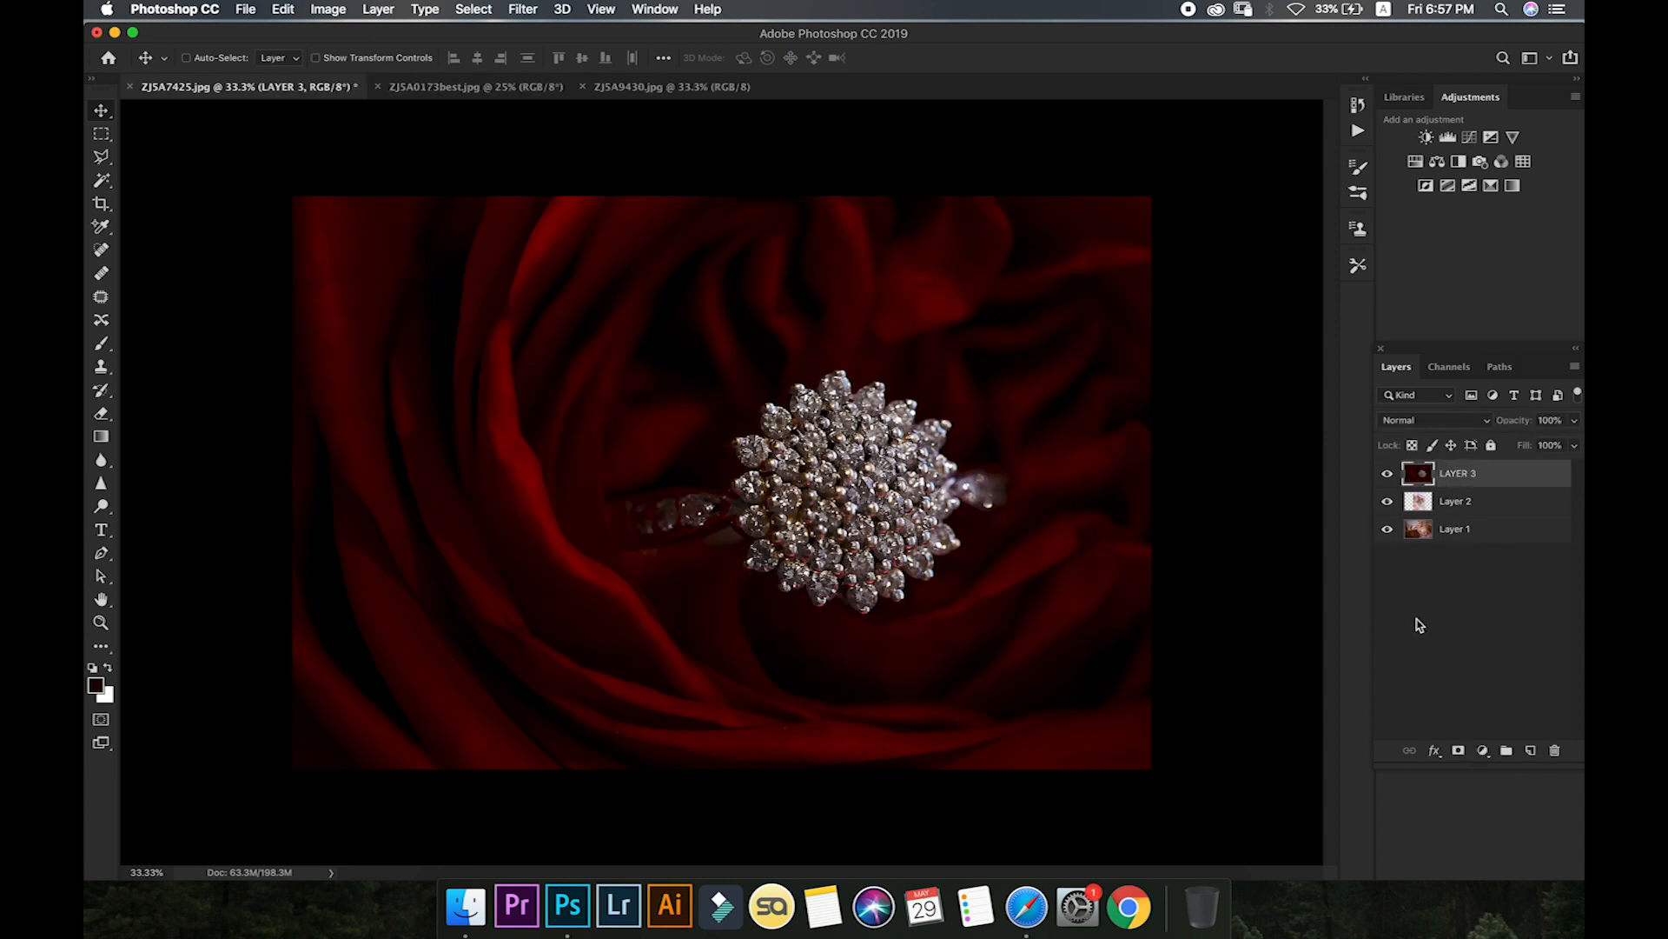
# - Deselect all layers and try to use the Move tool on the ring image
pyautogui.click(1425, 617)
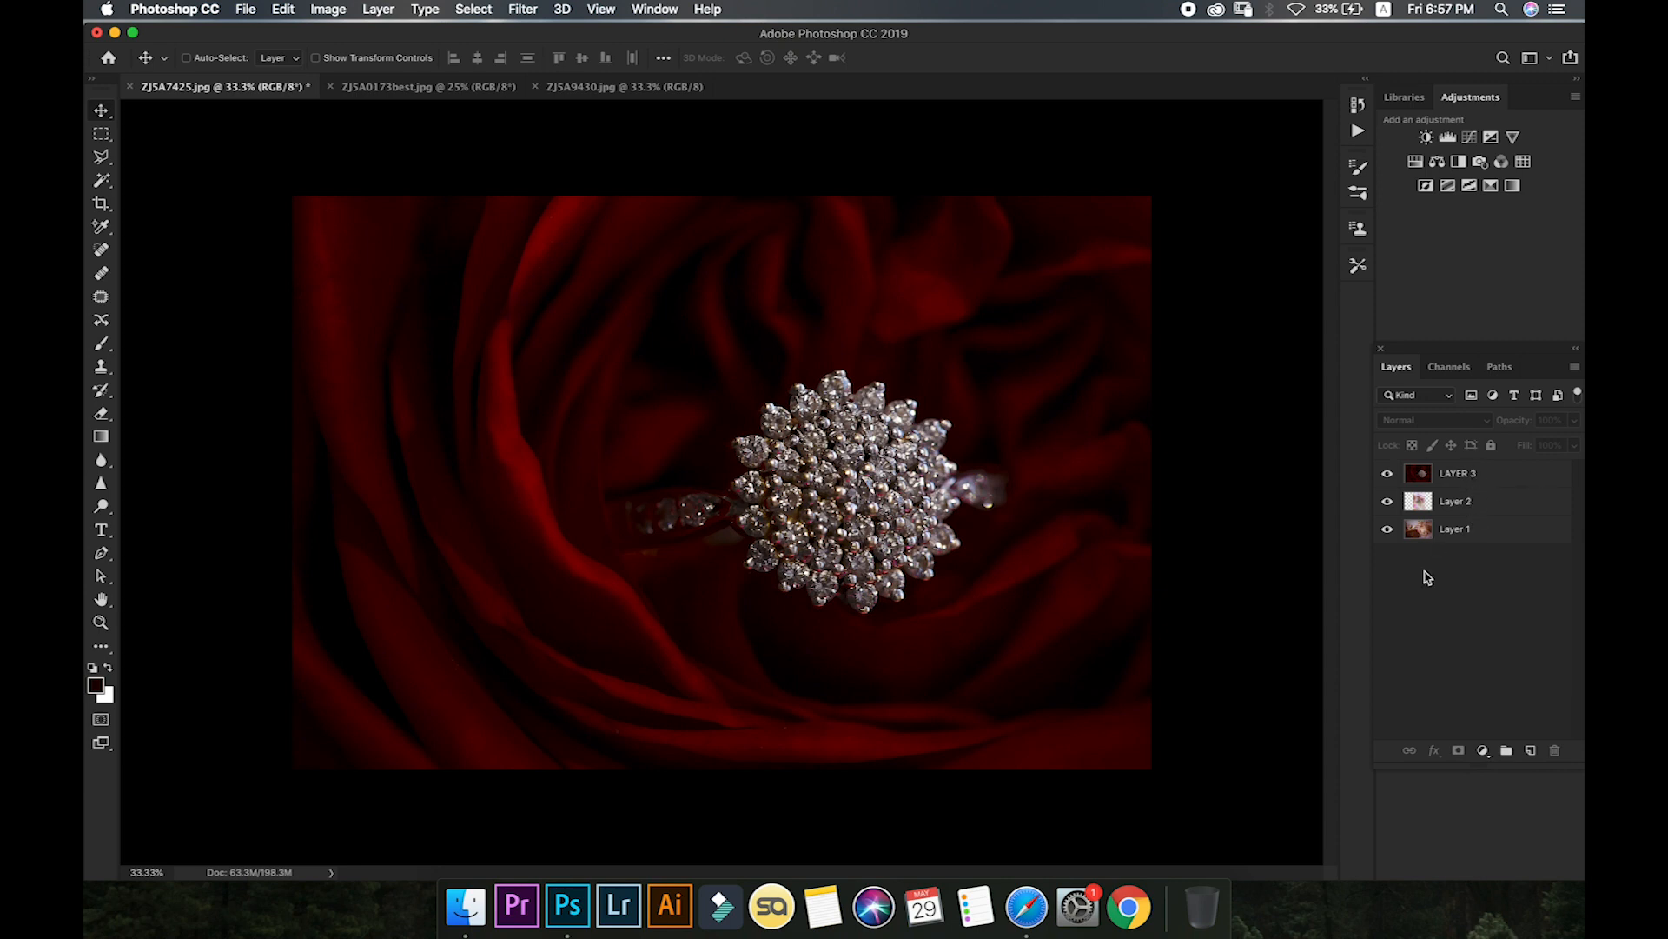
pyautogui.click(793, 335)
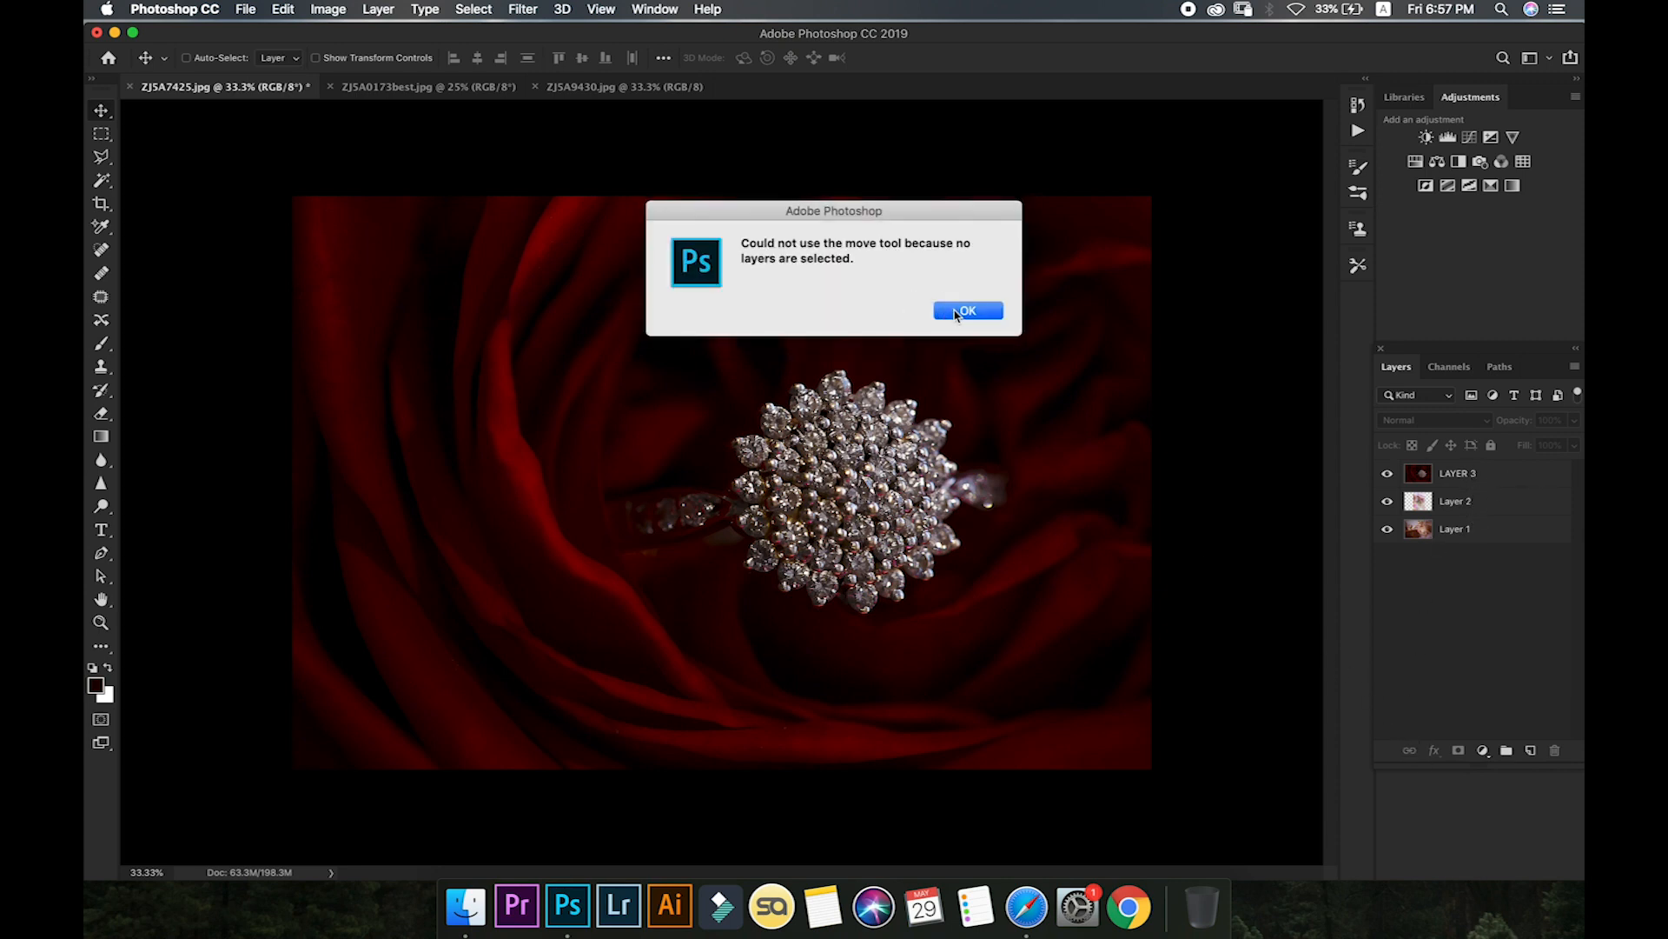
pyautogui.click(957, 313)
pyautogui.click(968, 311)
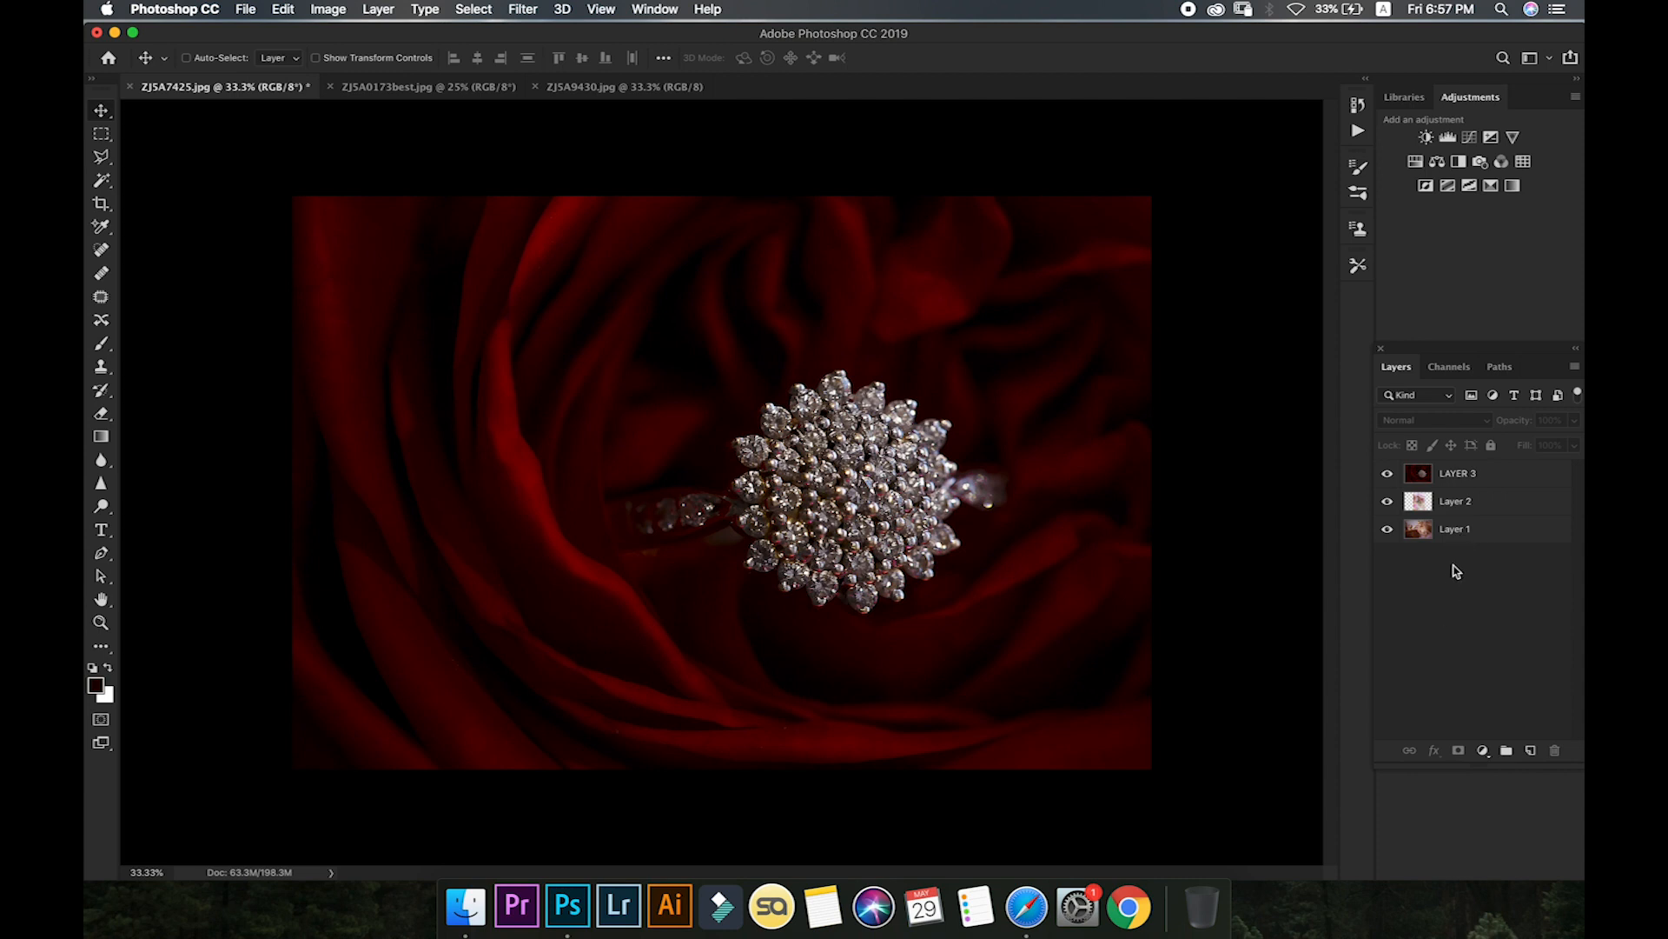
pyautogui.click(1456, 535)
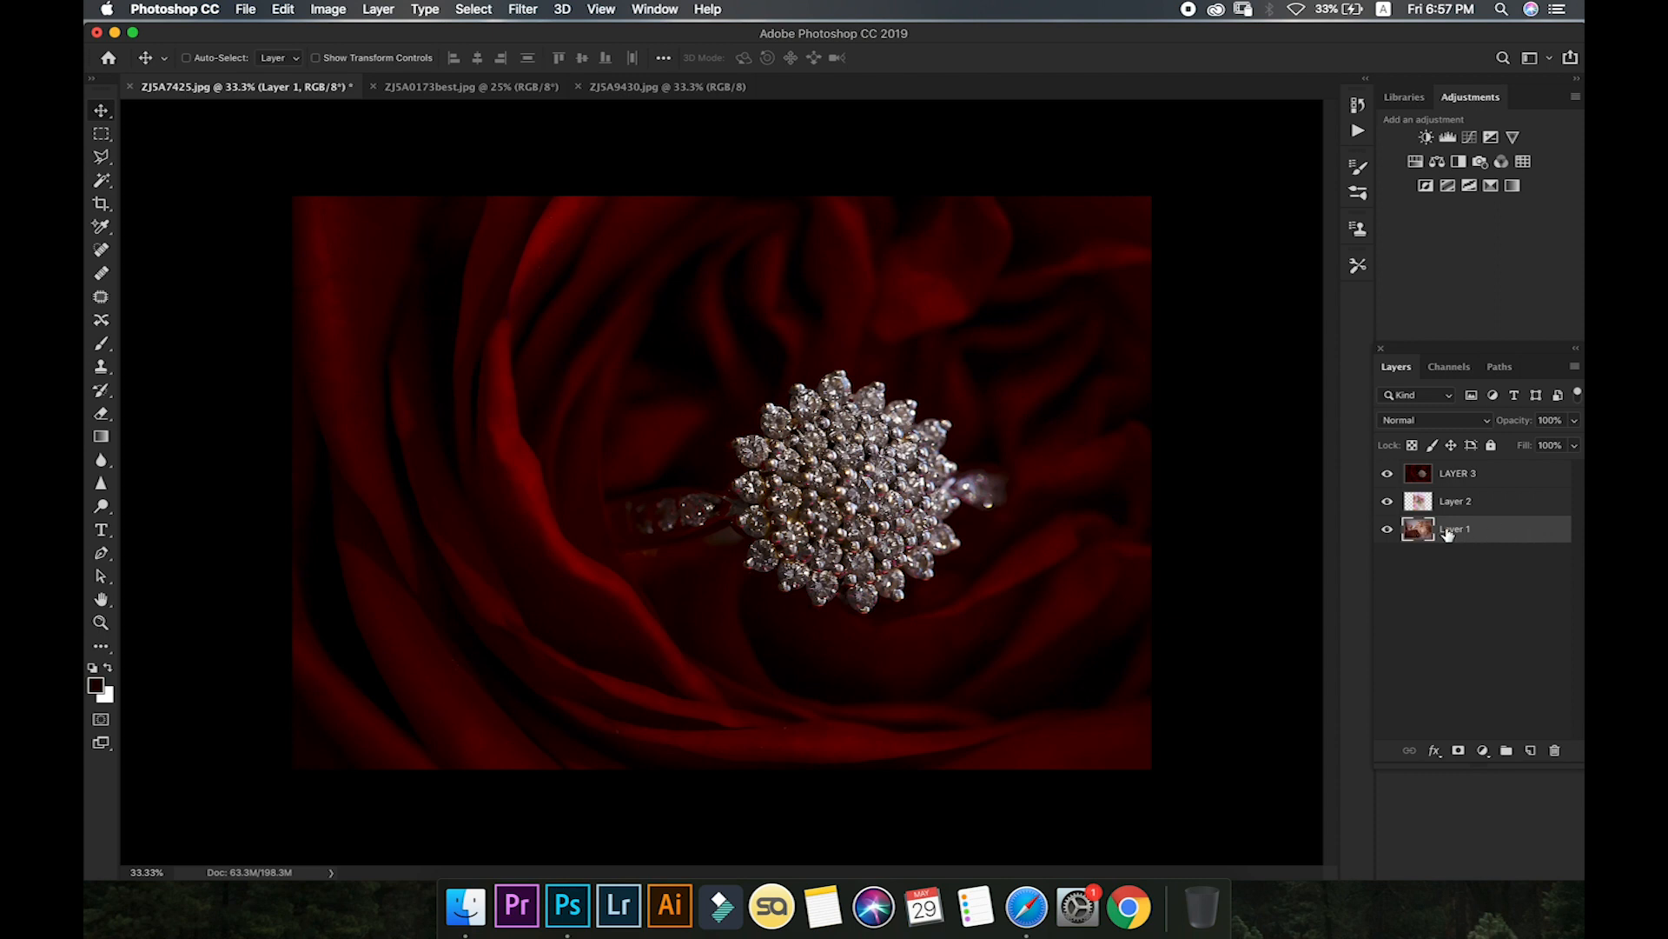
pyautogui.click(1449, 595)
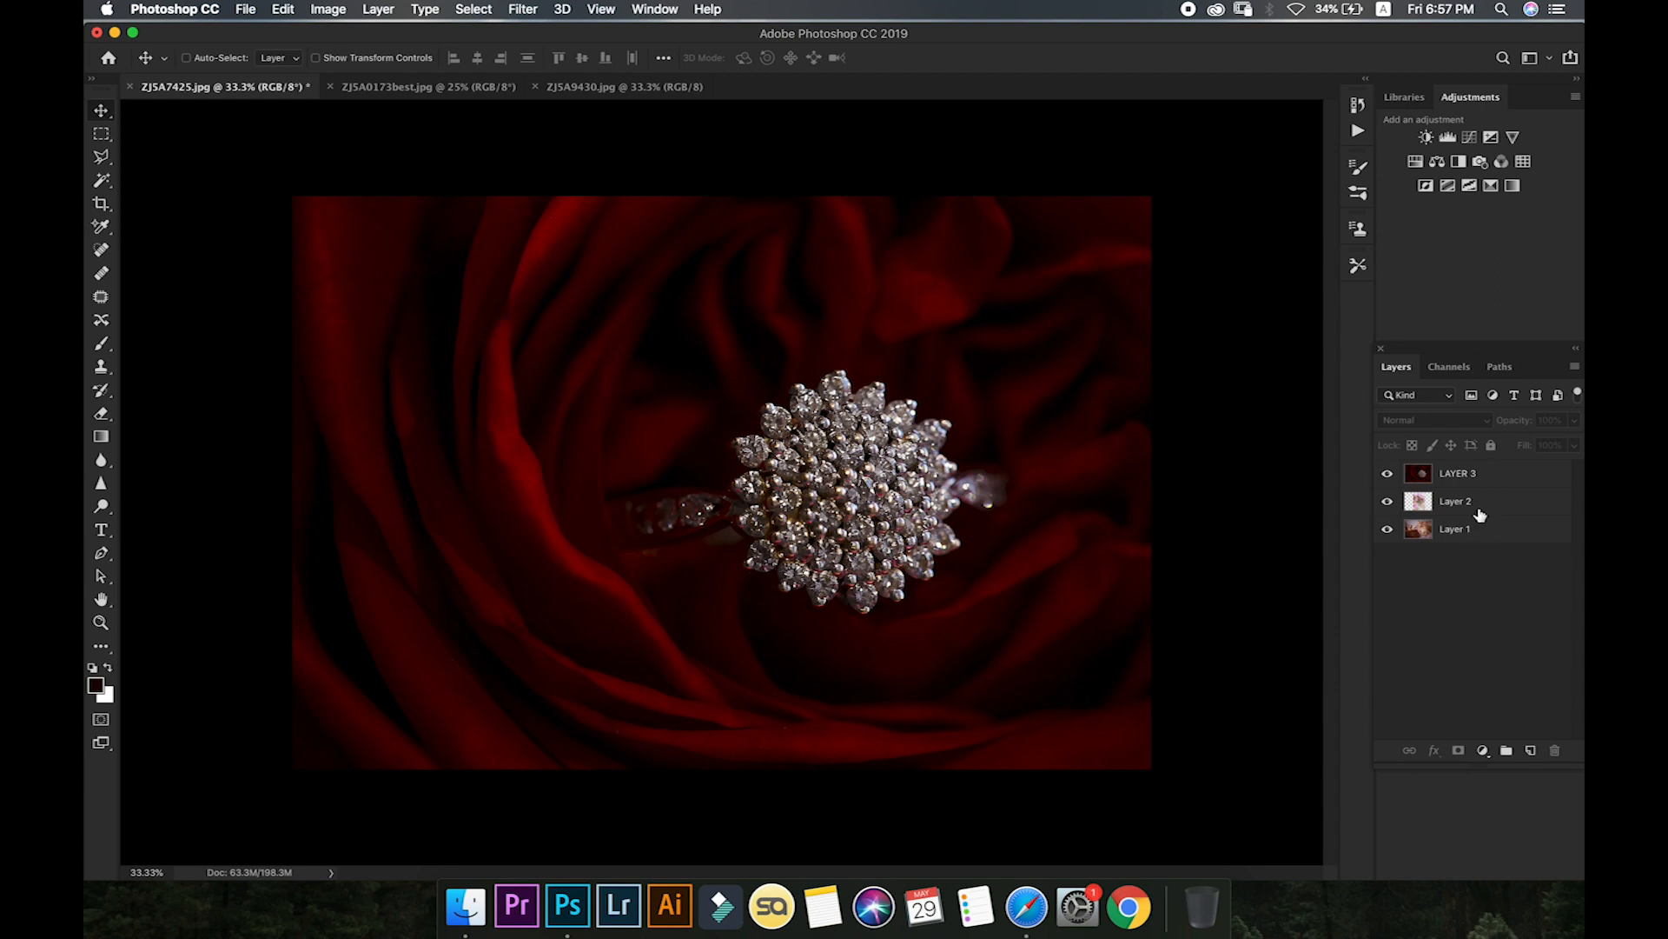
pyautogui.click(1492, 475)
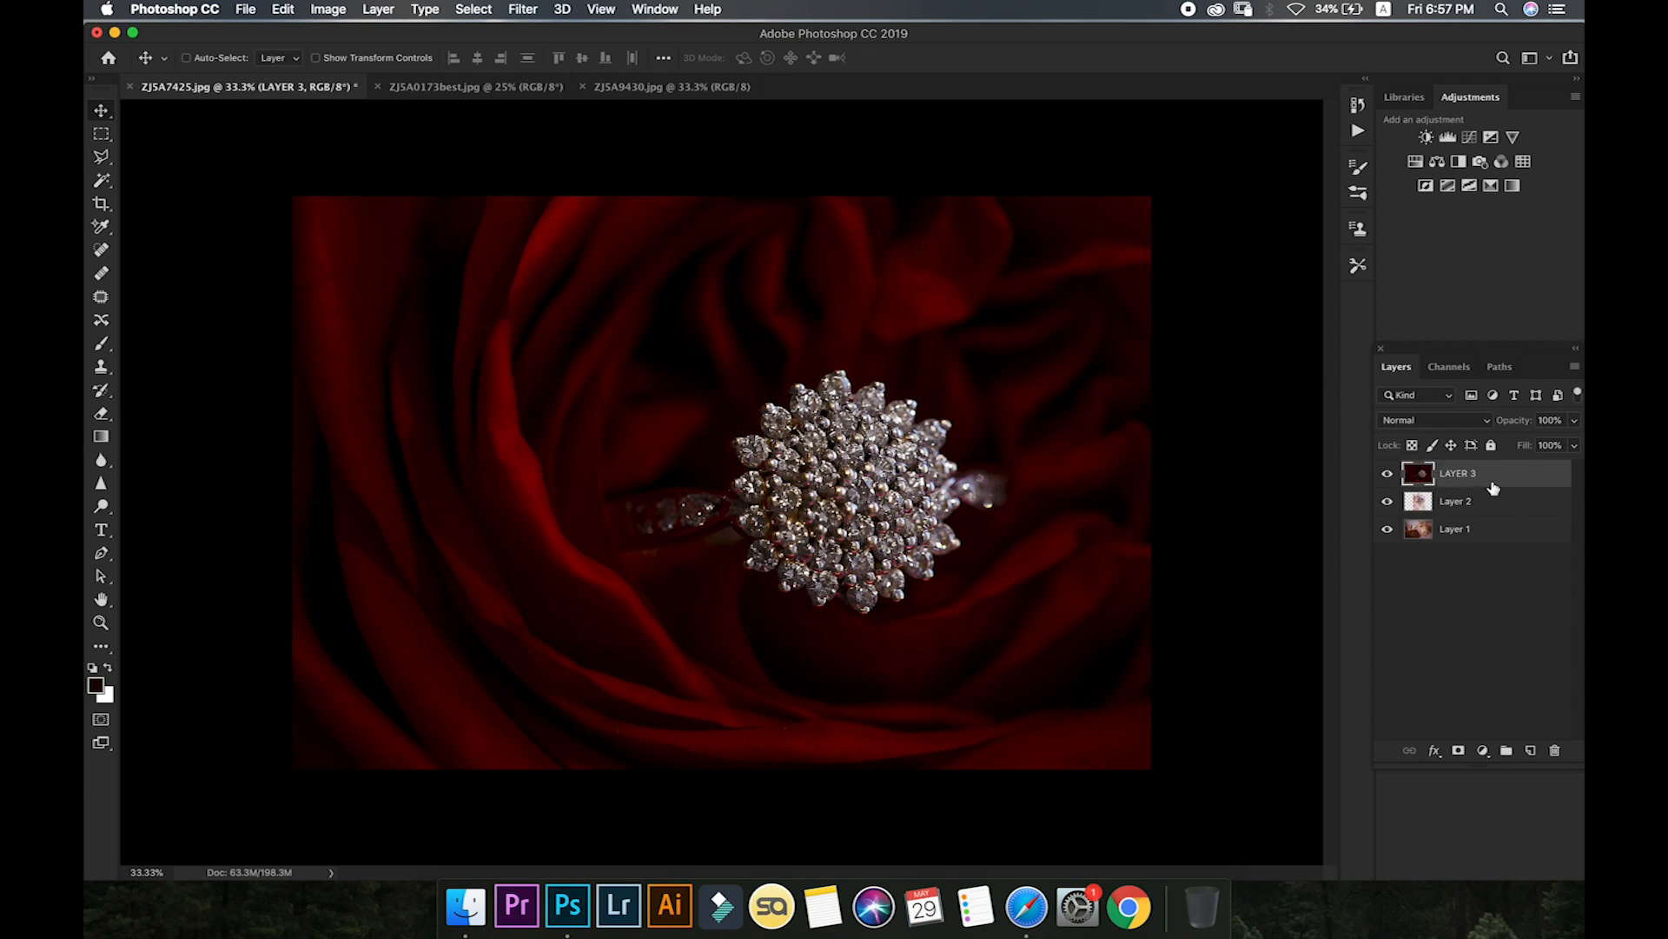
pyautogui.click(1456, 632)
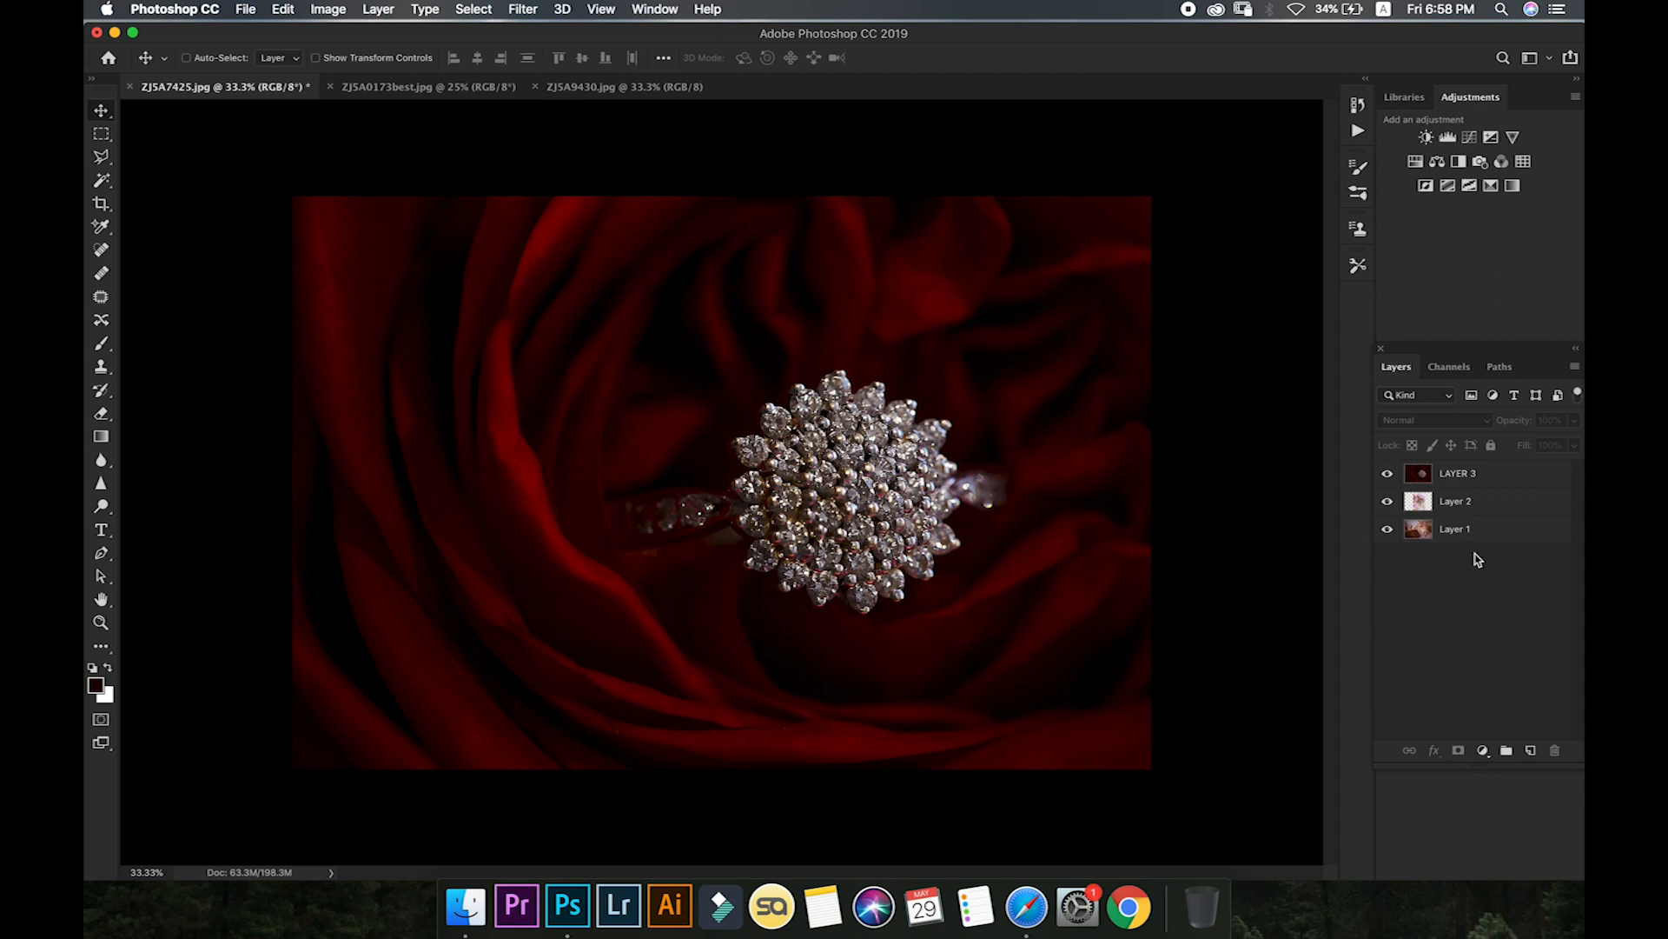
# - Reorder the layers so that Layer 1 is on top, Layer 2 beneath it, and LAYER 3 at the bottom
pyautogui.moveTo(1488, 501); pyautogui.dragTo(1491, 470)
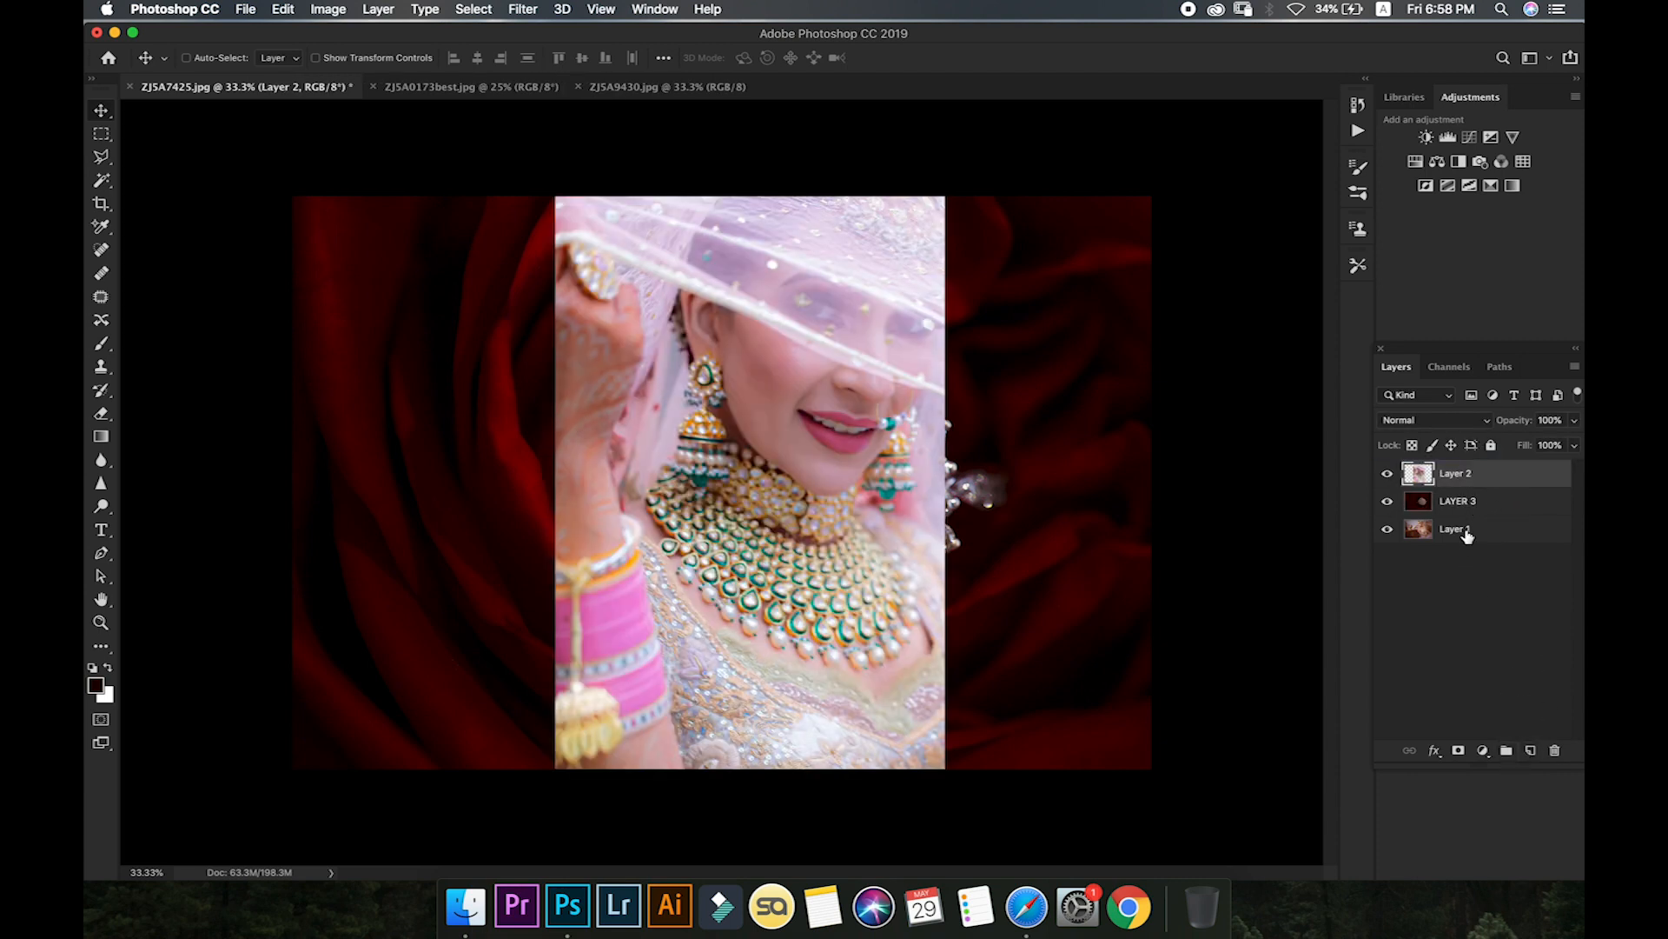
pyautogui.moveTo(1485, 531); pyautogui.dragTo(1488, 466)
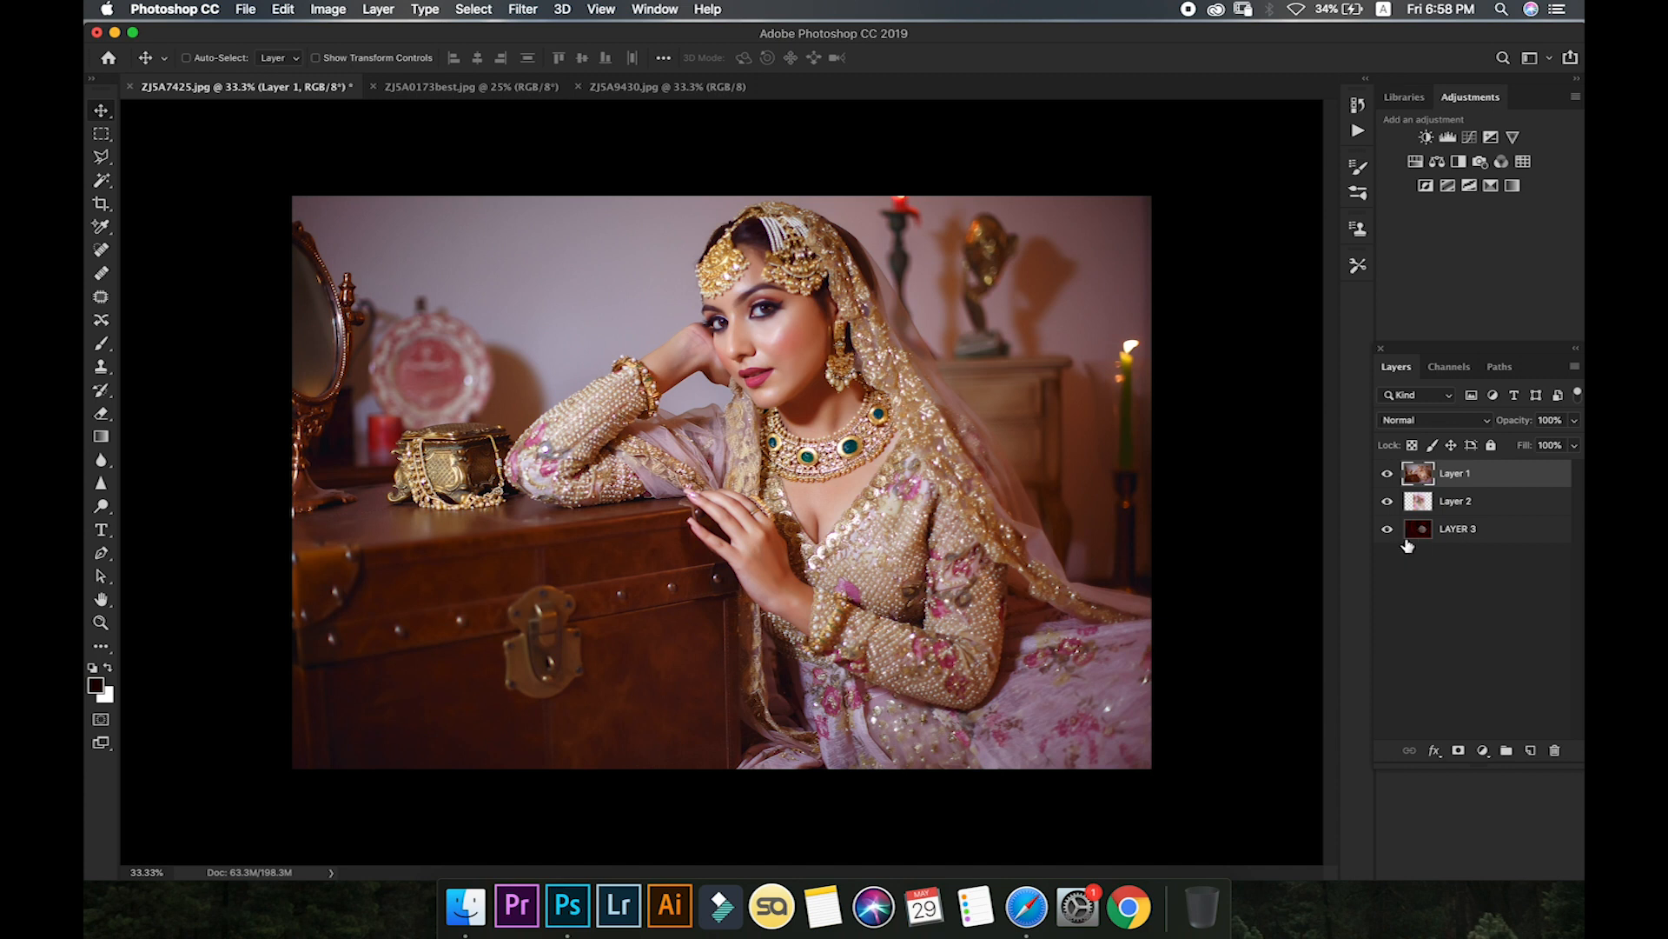
# - Lock all properties of Layer 1 and try twice to move it with the Move tool
pyautogui.click(1491, 445)
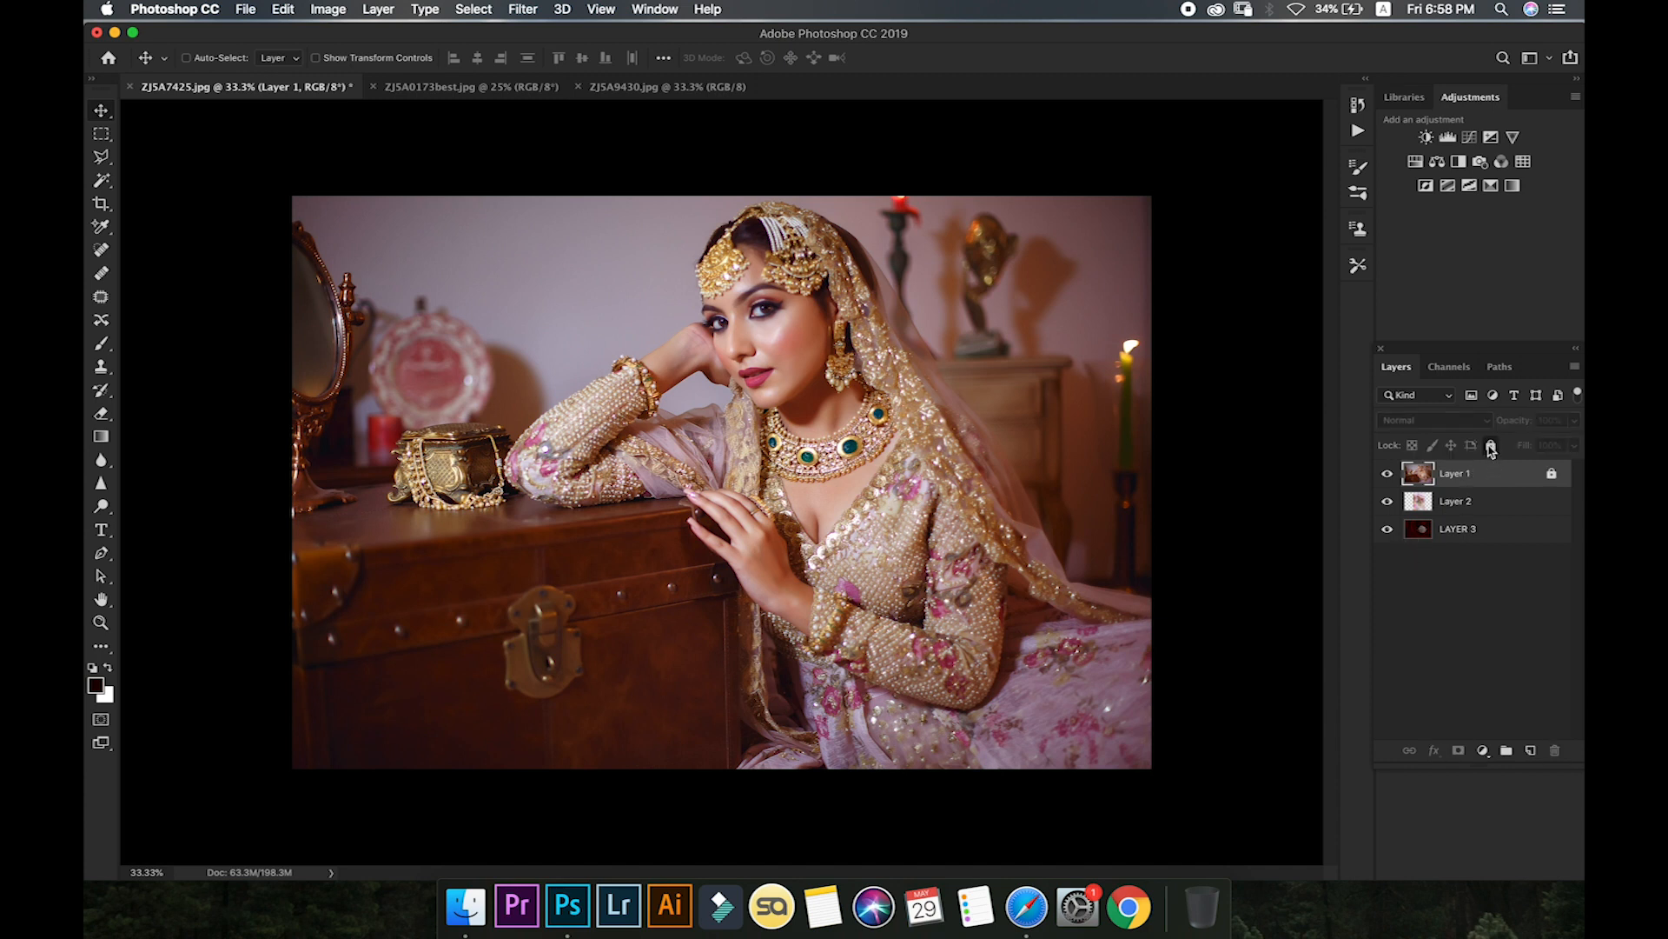
pyautogui.moveTo(1116, 428); pyautogui.dragTo(995, 544)
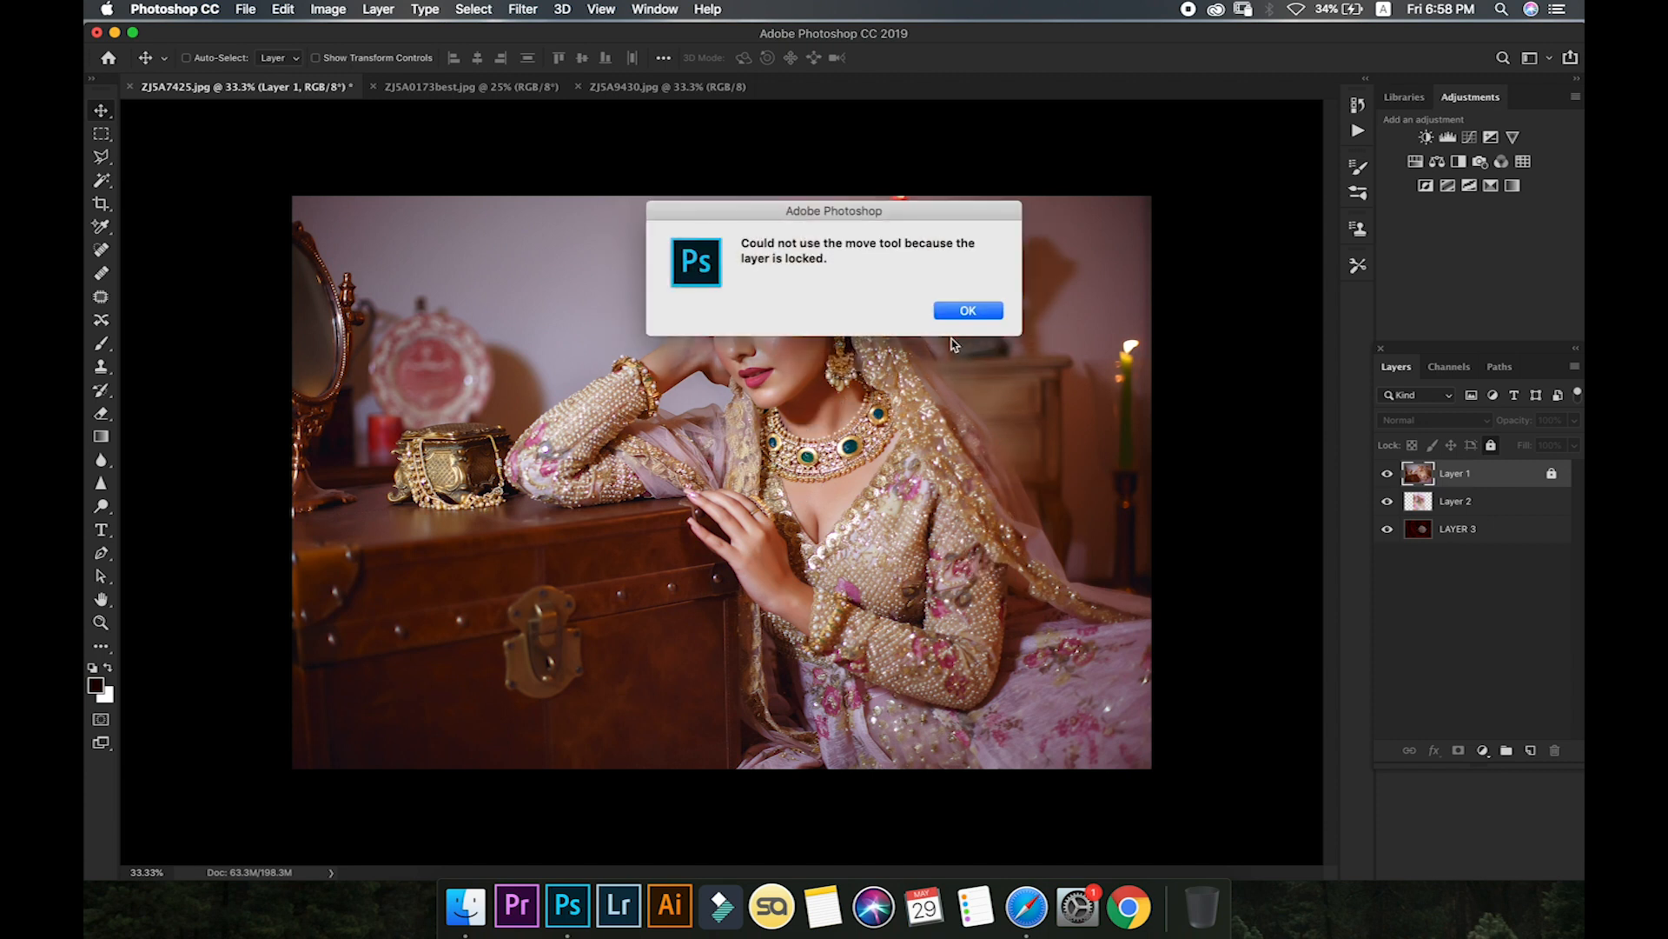
pyautogui.click(963, 312)
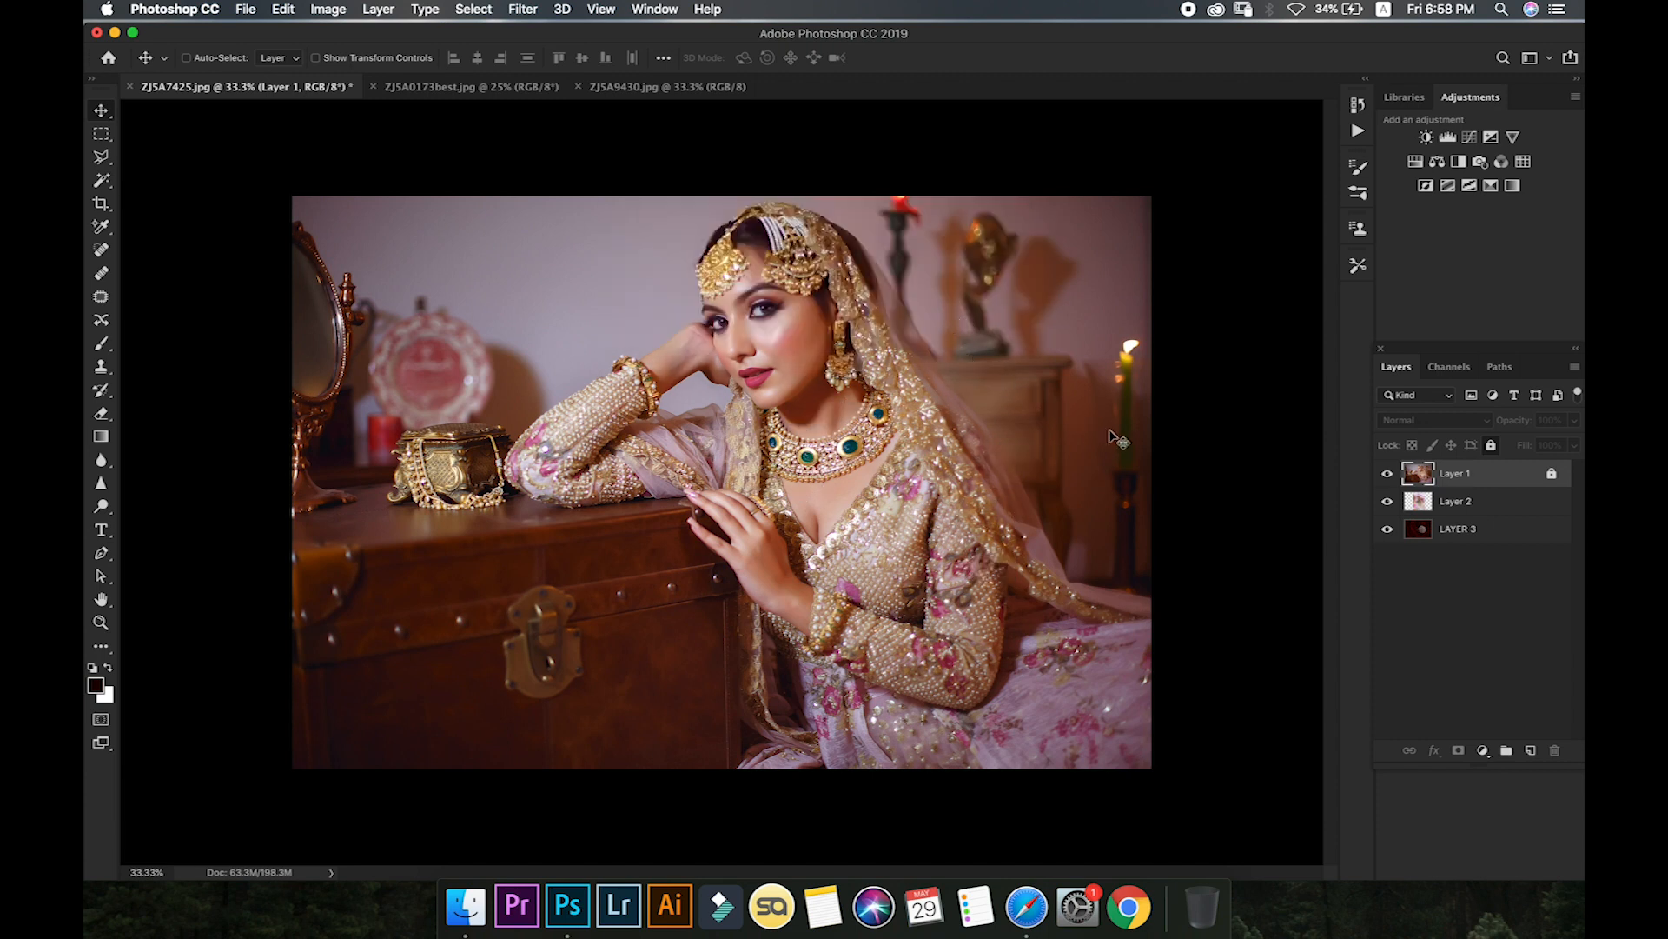
pyautogui.moveTo(899, 476)
pyautogui.mouseDown()
pyautogui.moveTo(821, 434)
pyautogui.moveTo(887, 486)
pyautogui.mouseUp()
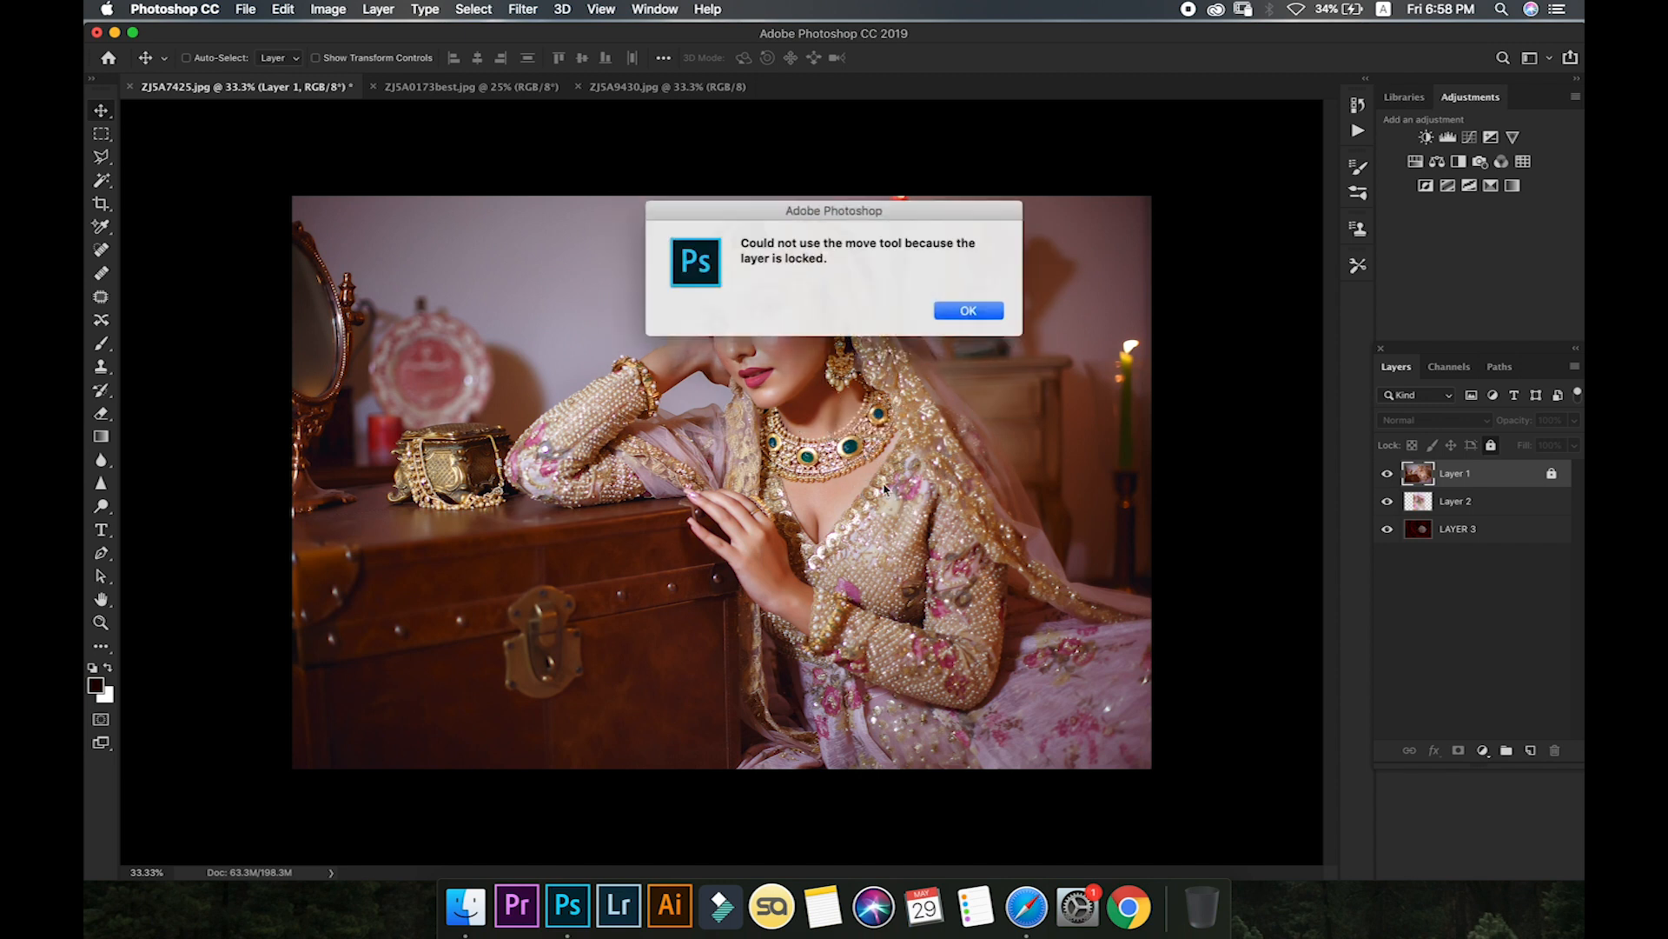
pyautogui.click(949, 315)
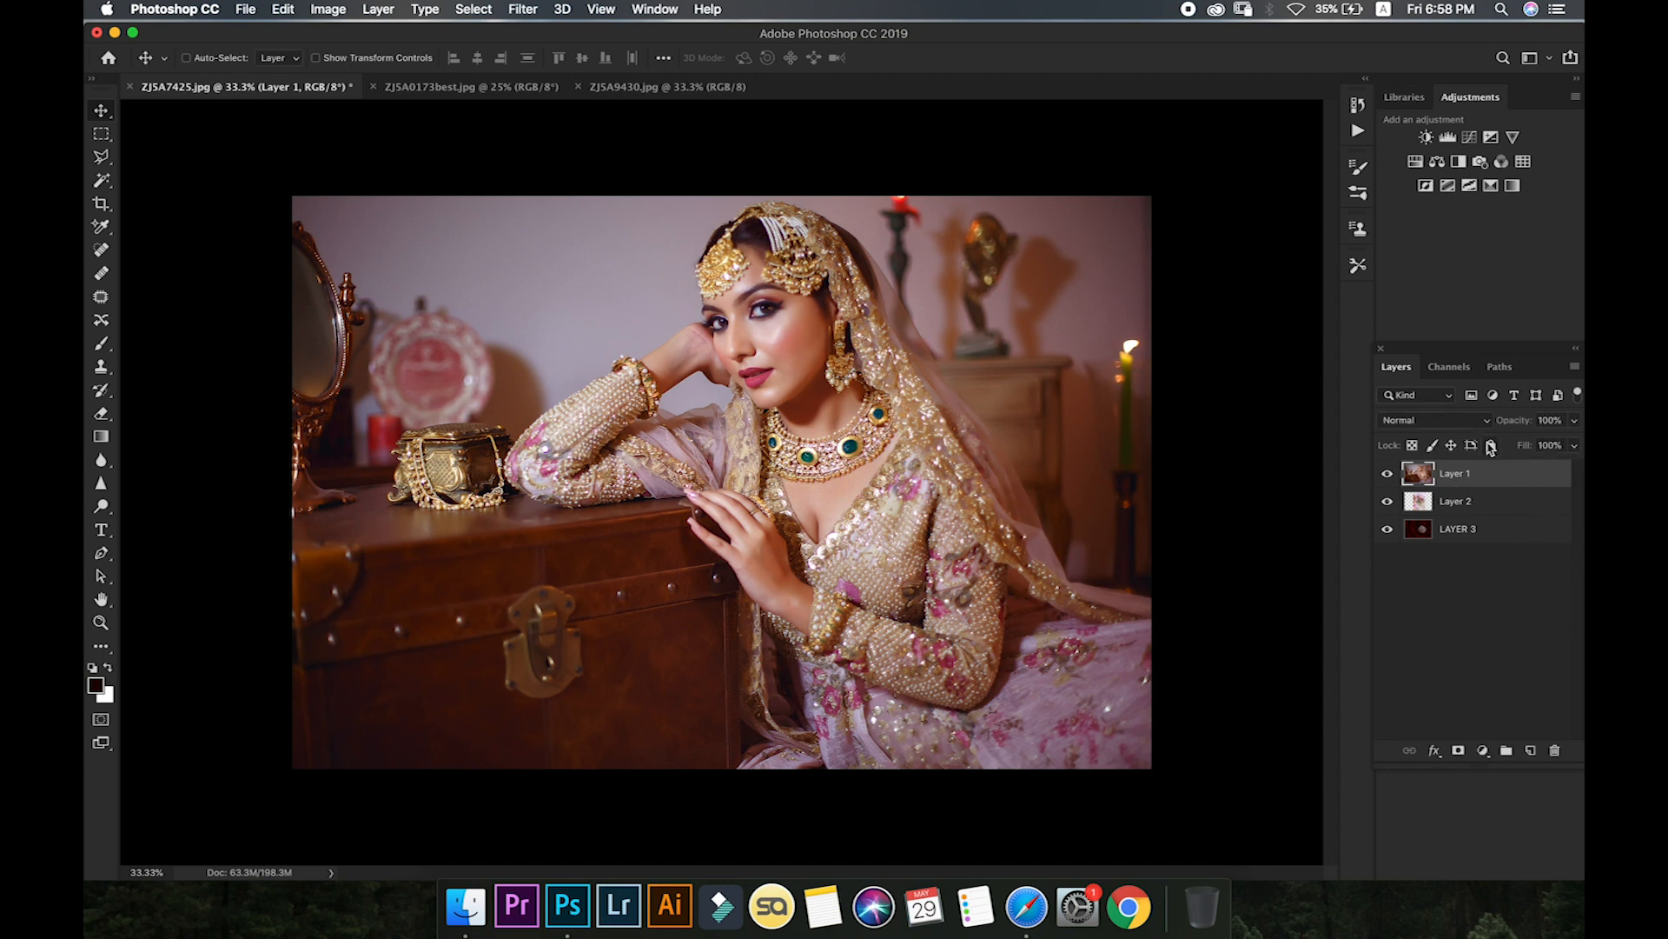
# - Unlock Layer 1, lock all its properties again, and release the lock once more
pyautogui.click(1492, 446)
pyautogui.click(1492, 445)
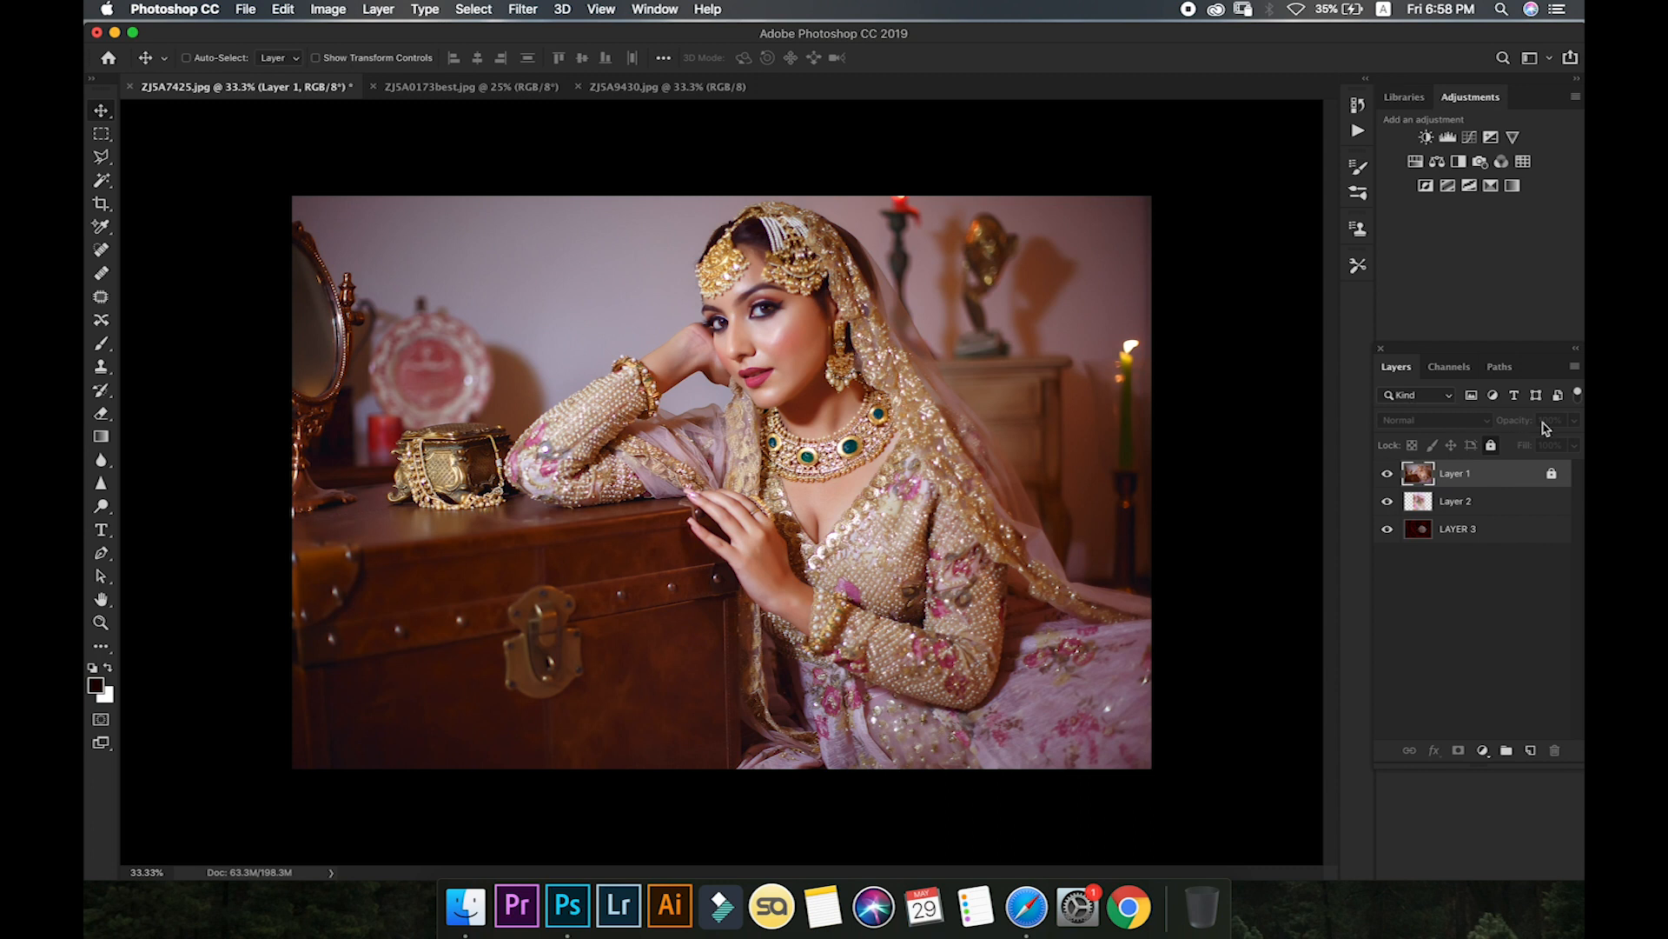
pyautogui.click(1491, 447)
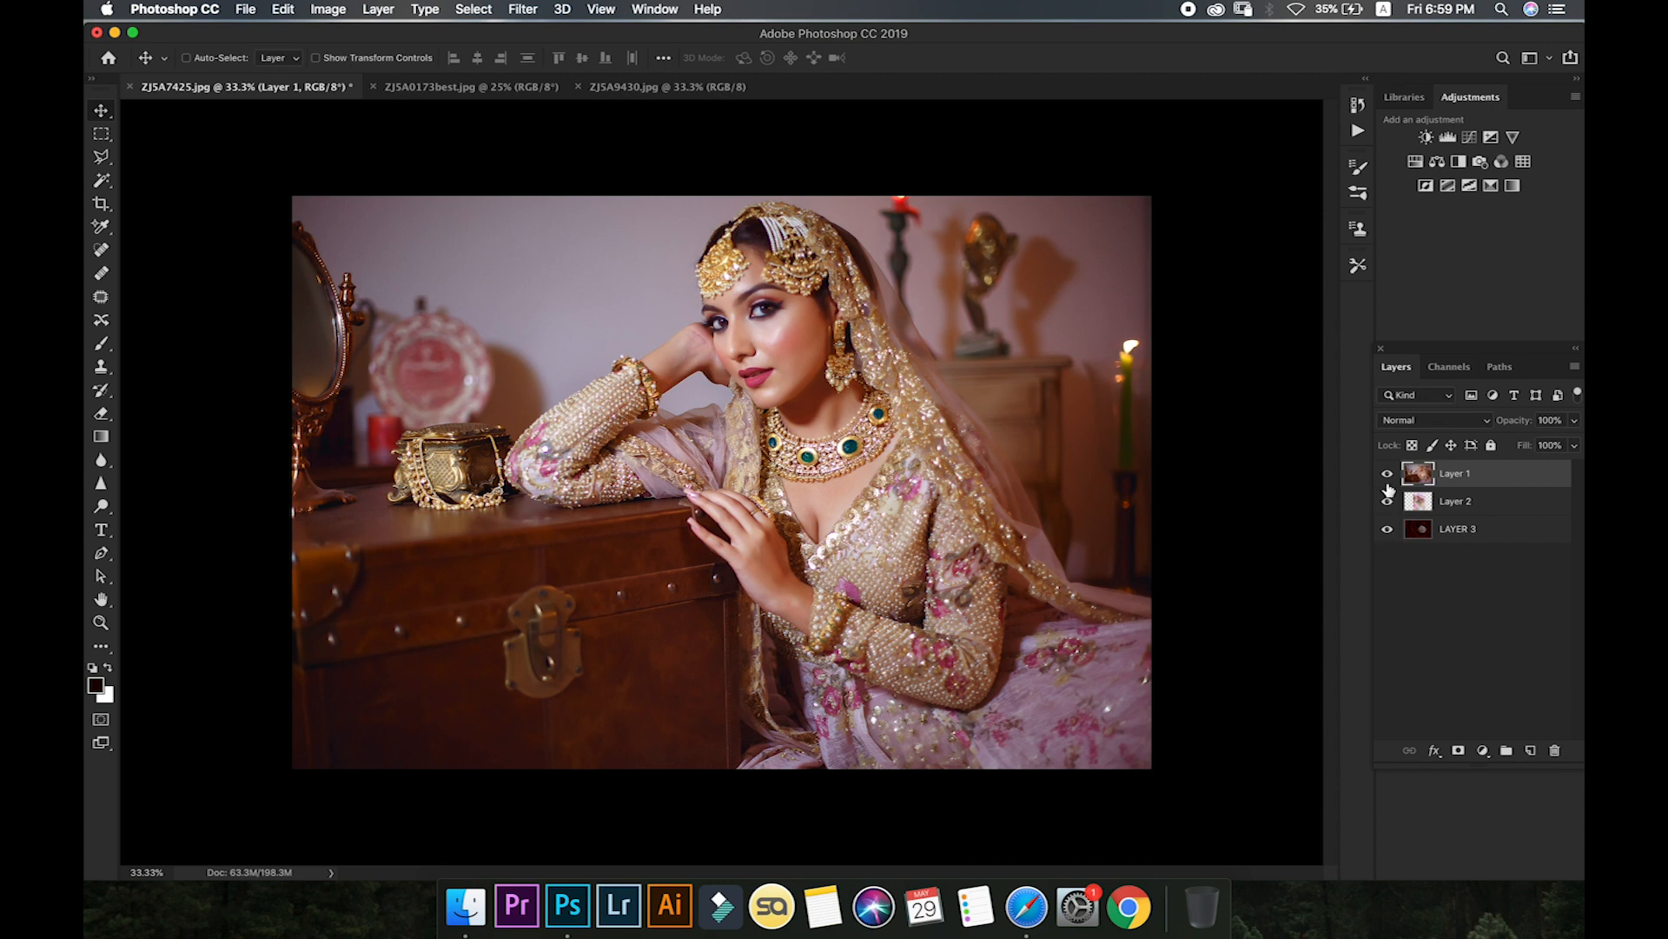
pyautogui.moveTo(1477, 480); pyautogui.dragTo(1449, 457)
pyautogui.moveTo(1453, 527); pyautogui.dragTo(1455, 504)
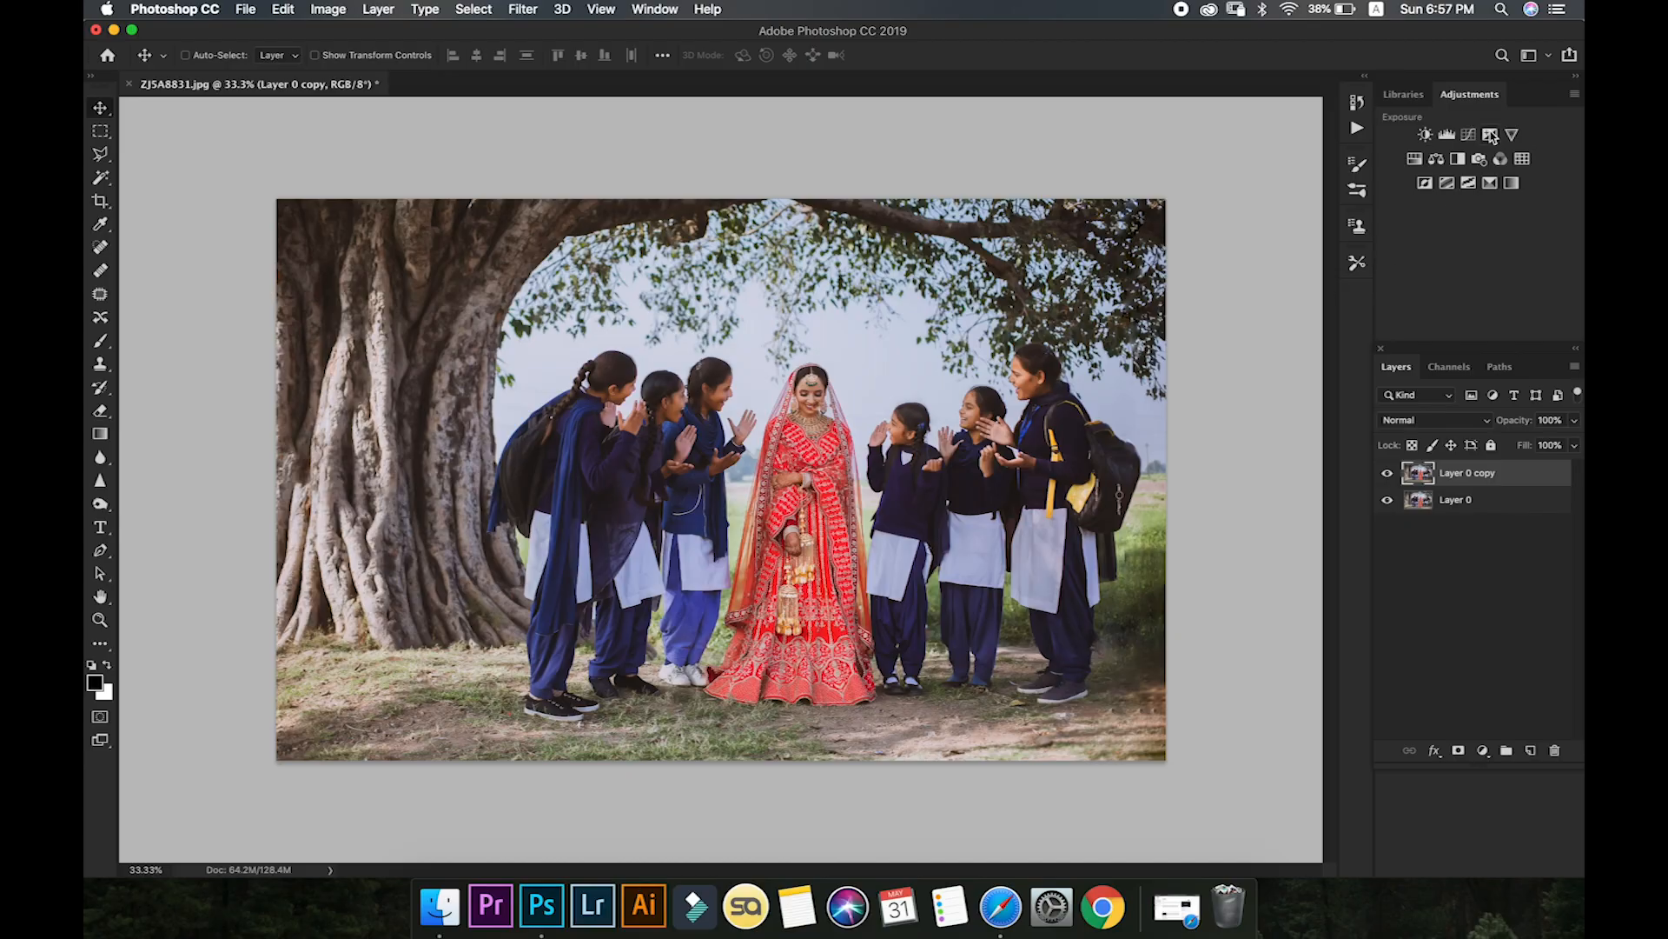
# - Add an Exposure adjustment layer above Layer 0 copy in ZJ5A8831.jpg
pyautogui.click(1425, 134)
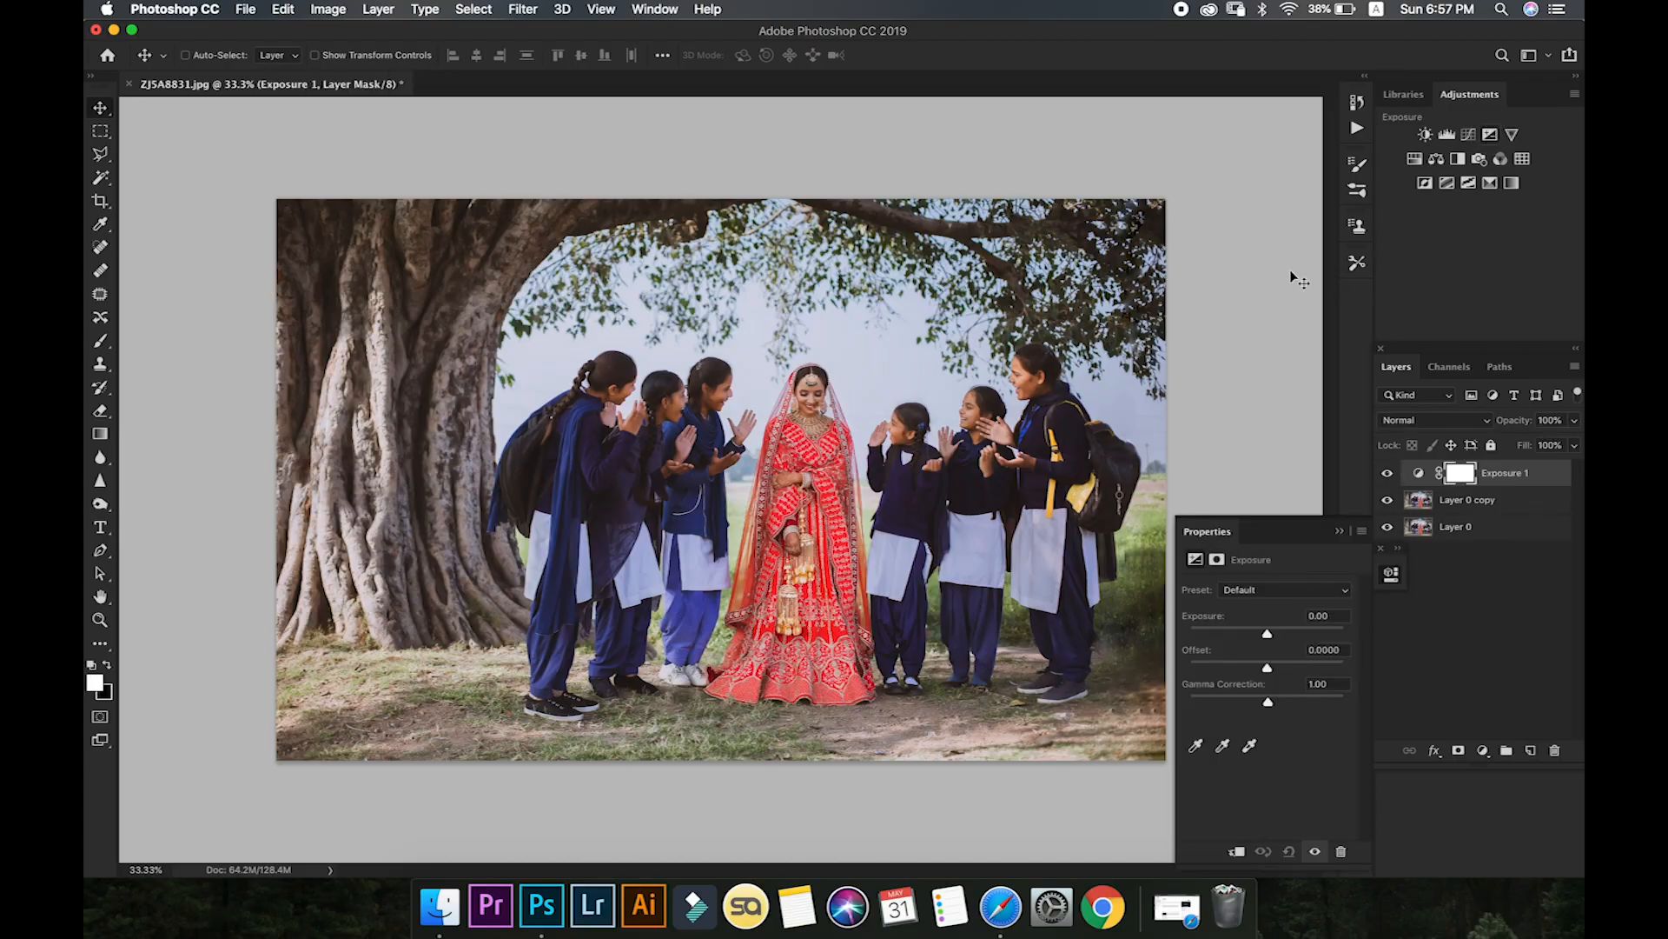
# - Set the Exposure 1 adjustment layer's gamma correction to 0.78 and its exposure to +0.58
pyautogui.moveTo(1268, 701); pyautogui.dragTo(1281, 701)
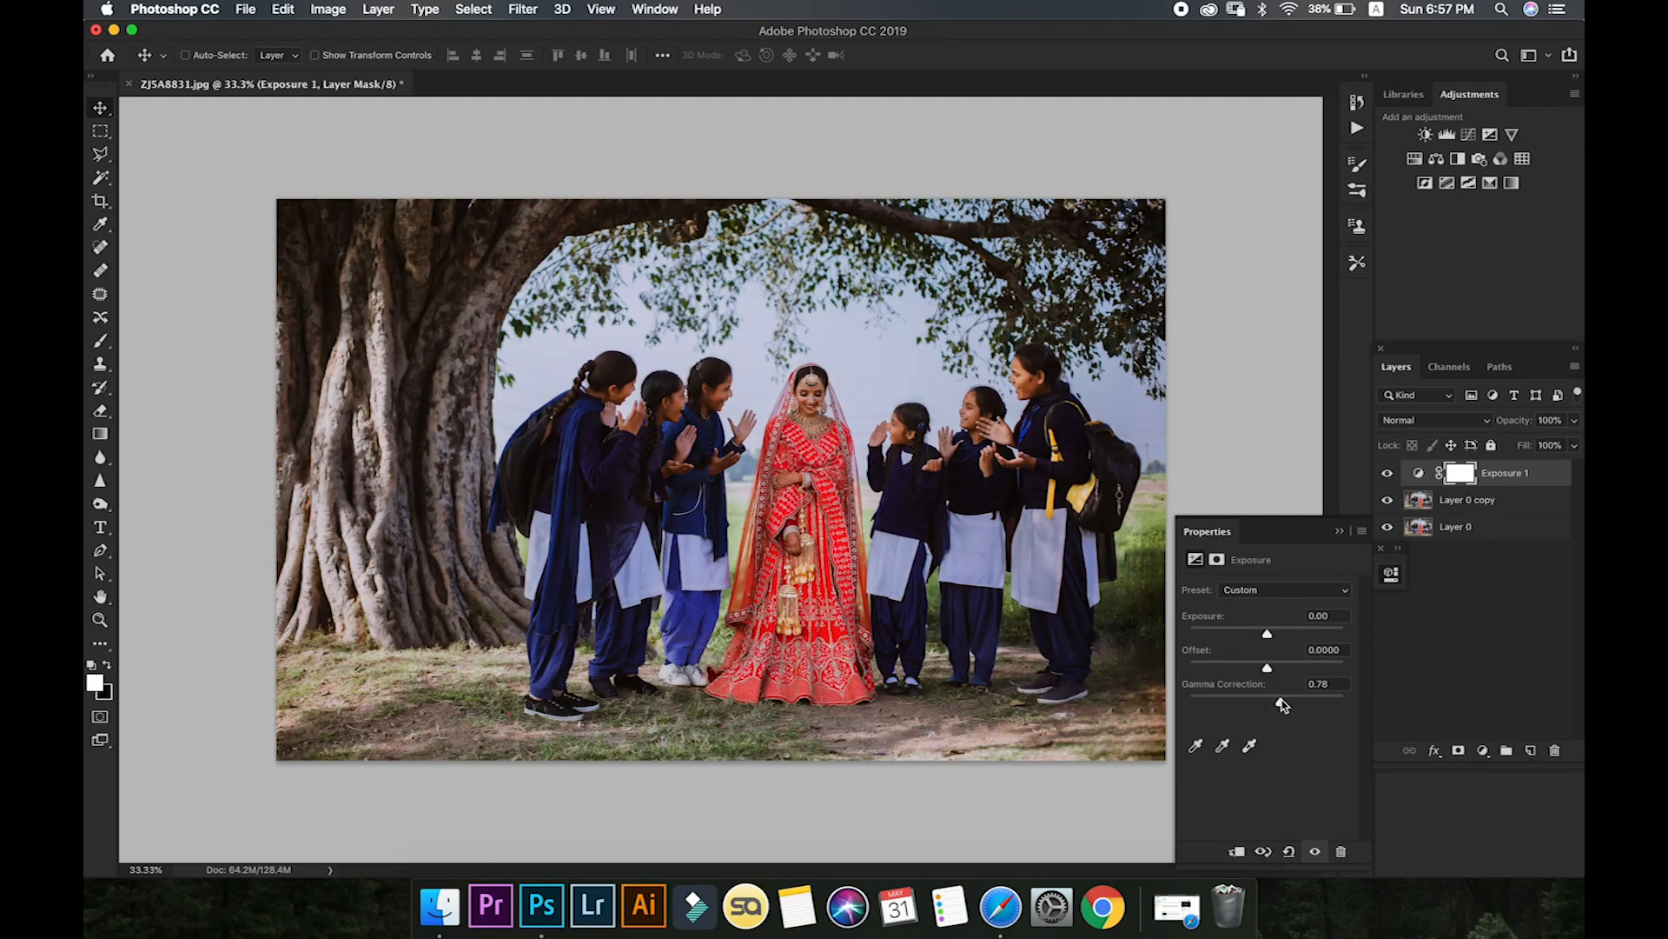
pyautogui.moveTo(1269, 636); pyautogui.dragTo(1275, 640)
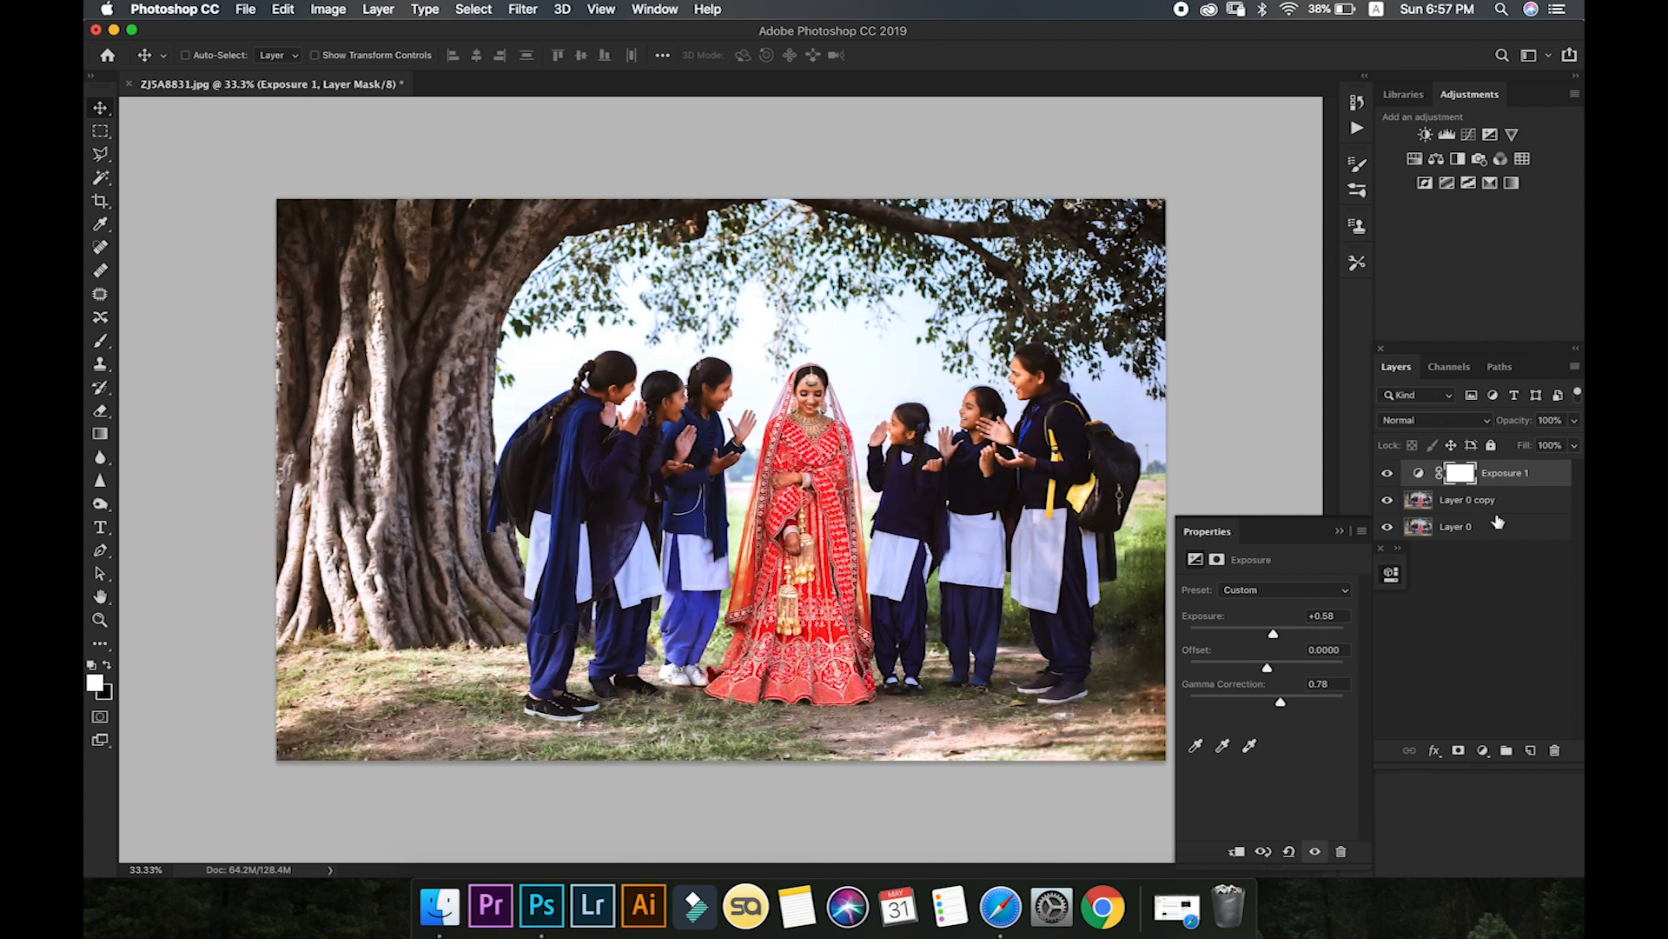
pyautogui.click(1418, 472)
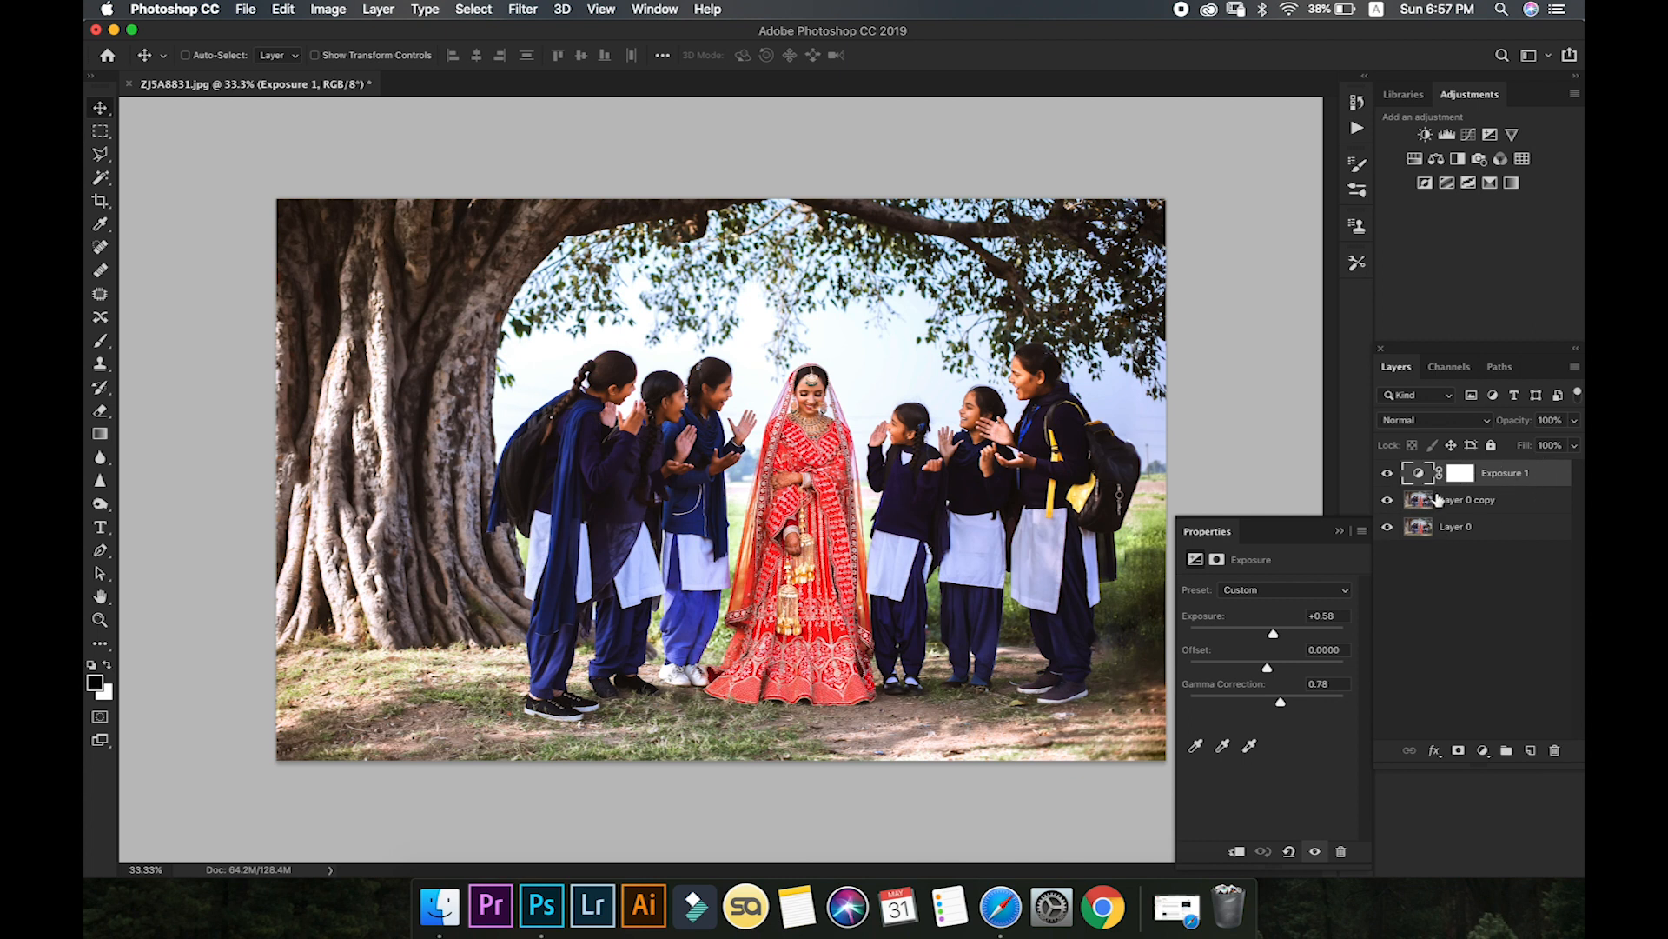
pyautogui.click(1340, 531)
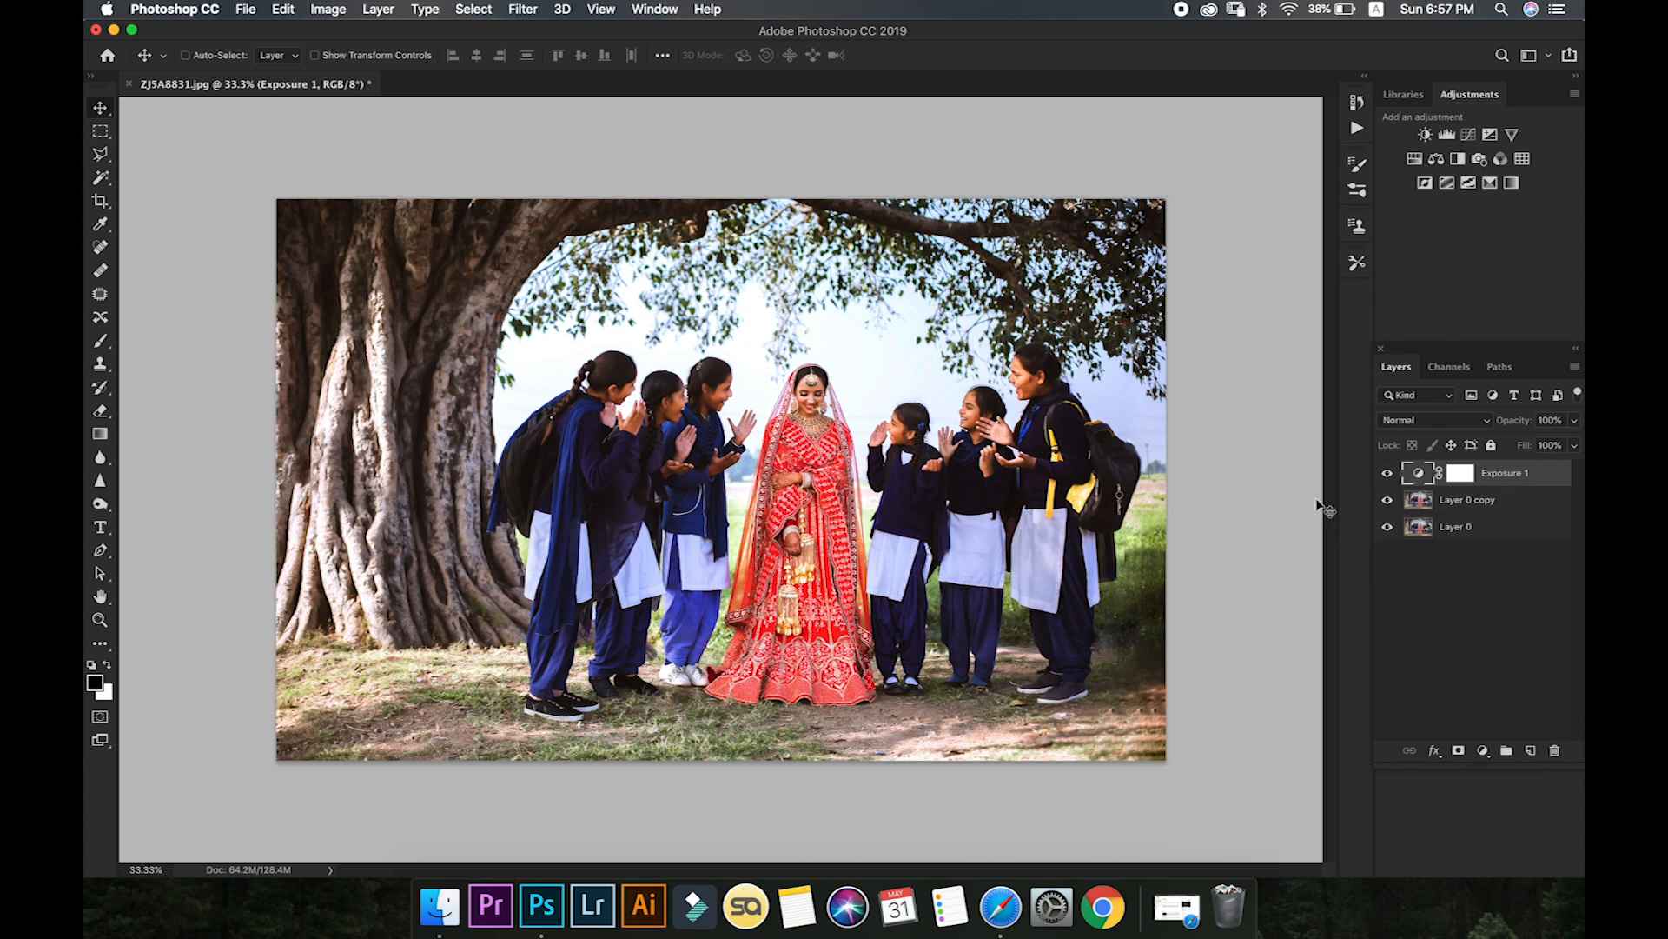
# - Save the layered image as WORK.psd in the Documents folder in Photoshop format with Maximize Compatibility on
pyautogui.click(245, 9)
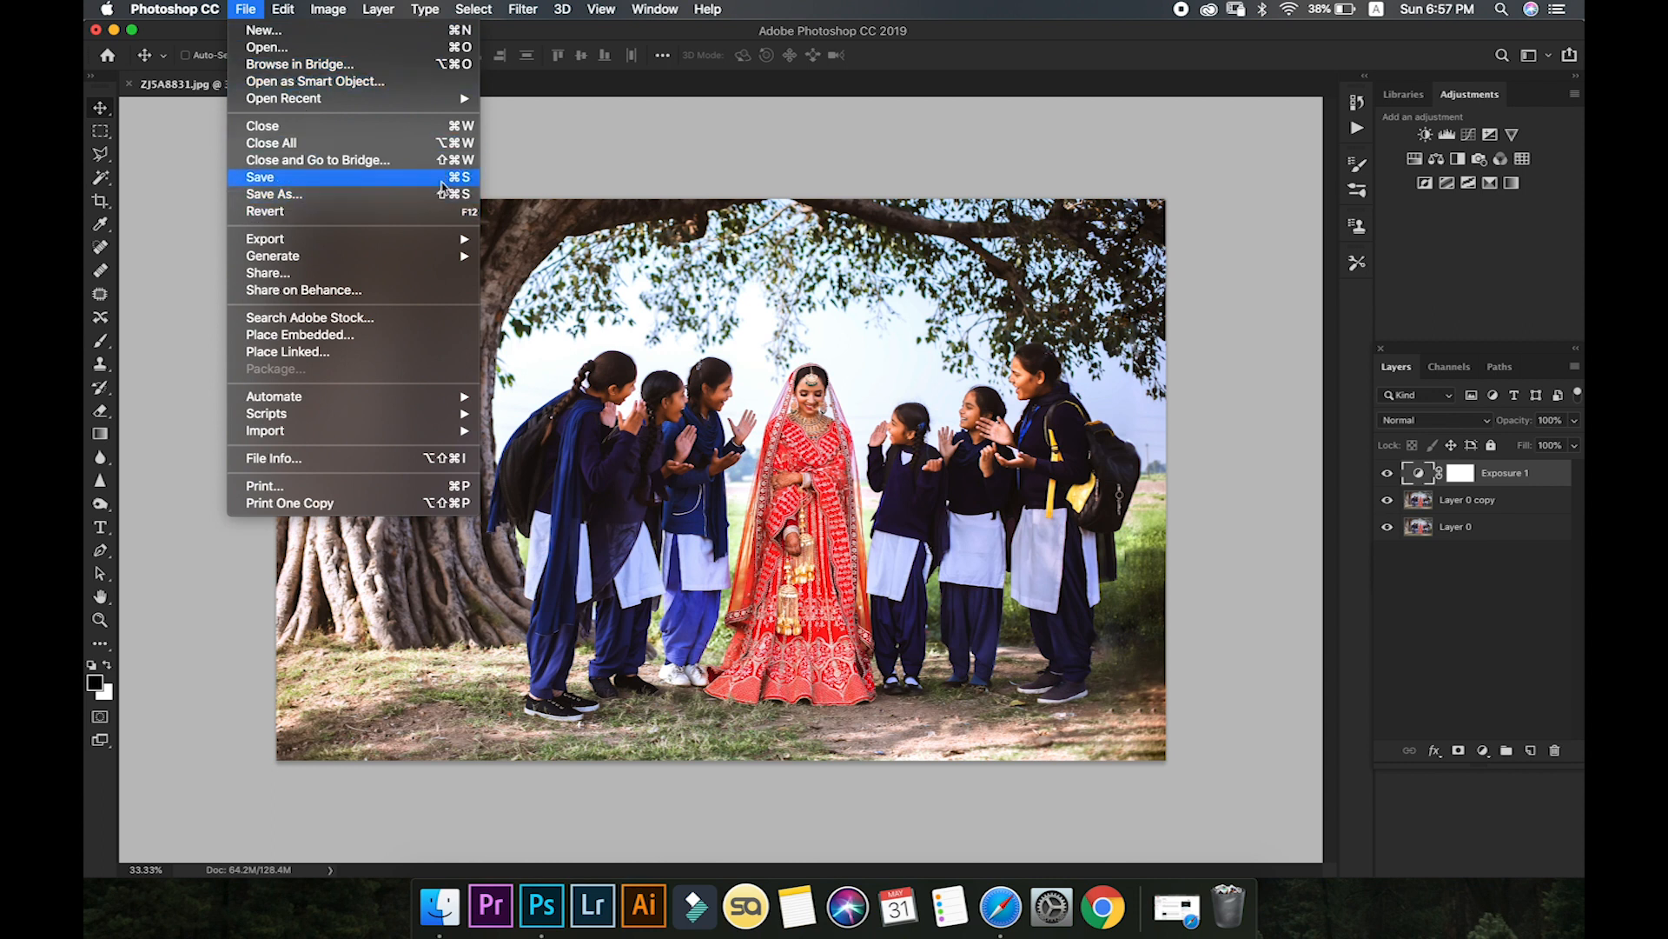
pyautogui.click(295, 198)
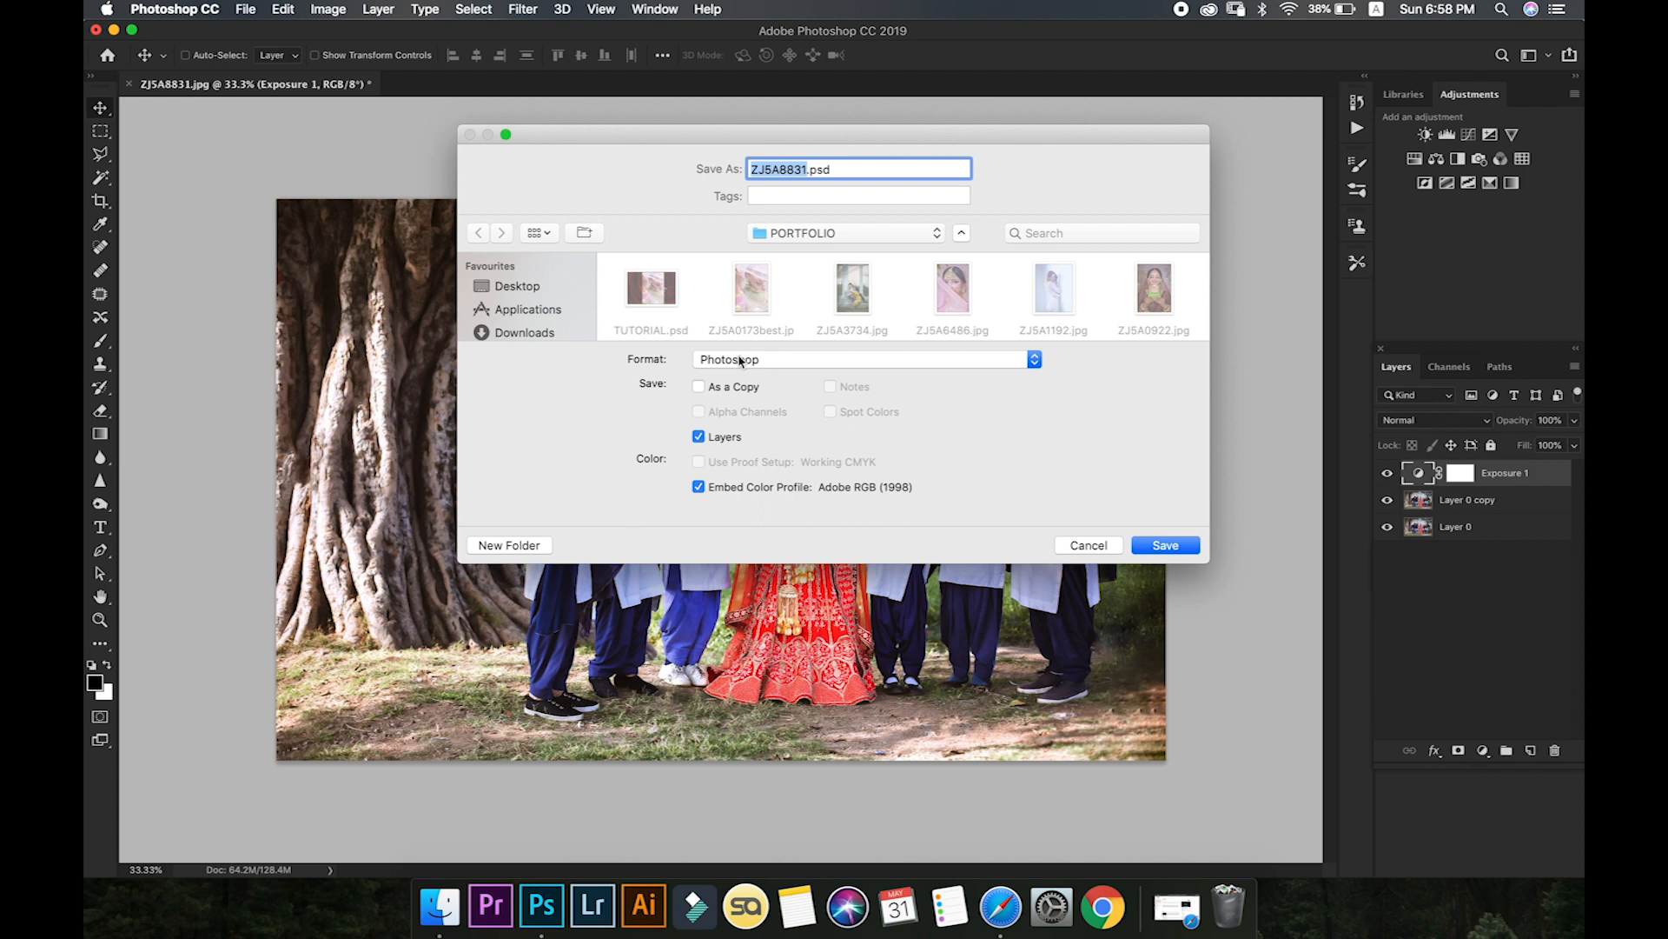
pyautogui.click(522, 288)
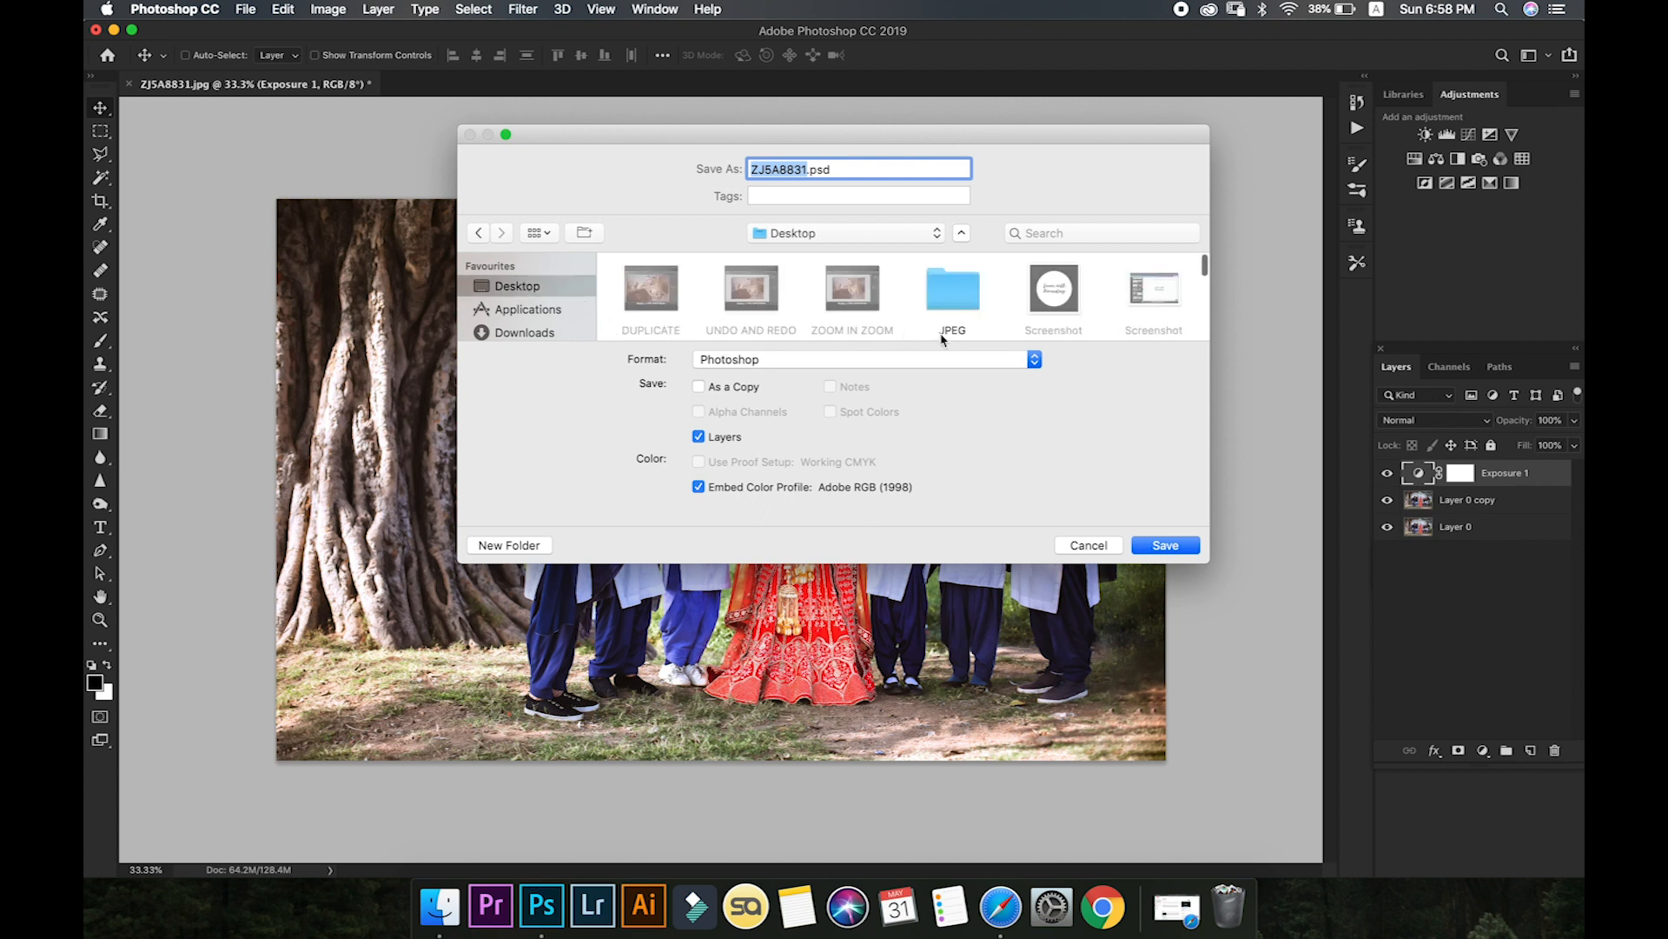
pyautogui.click(508, 333)
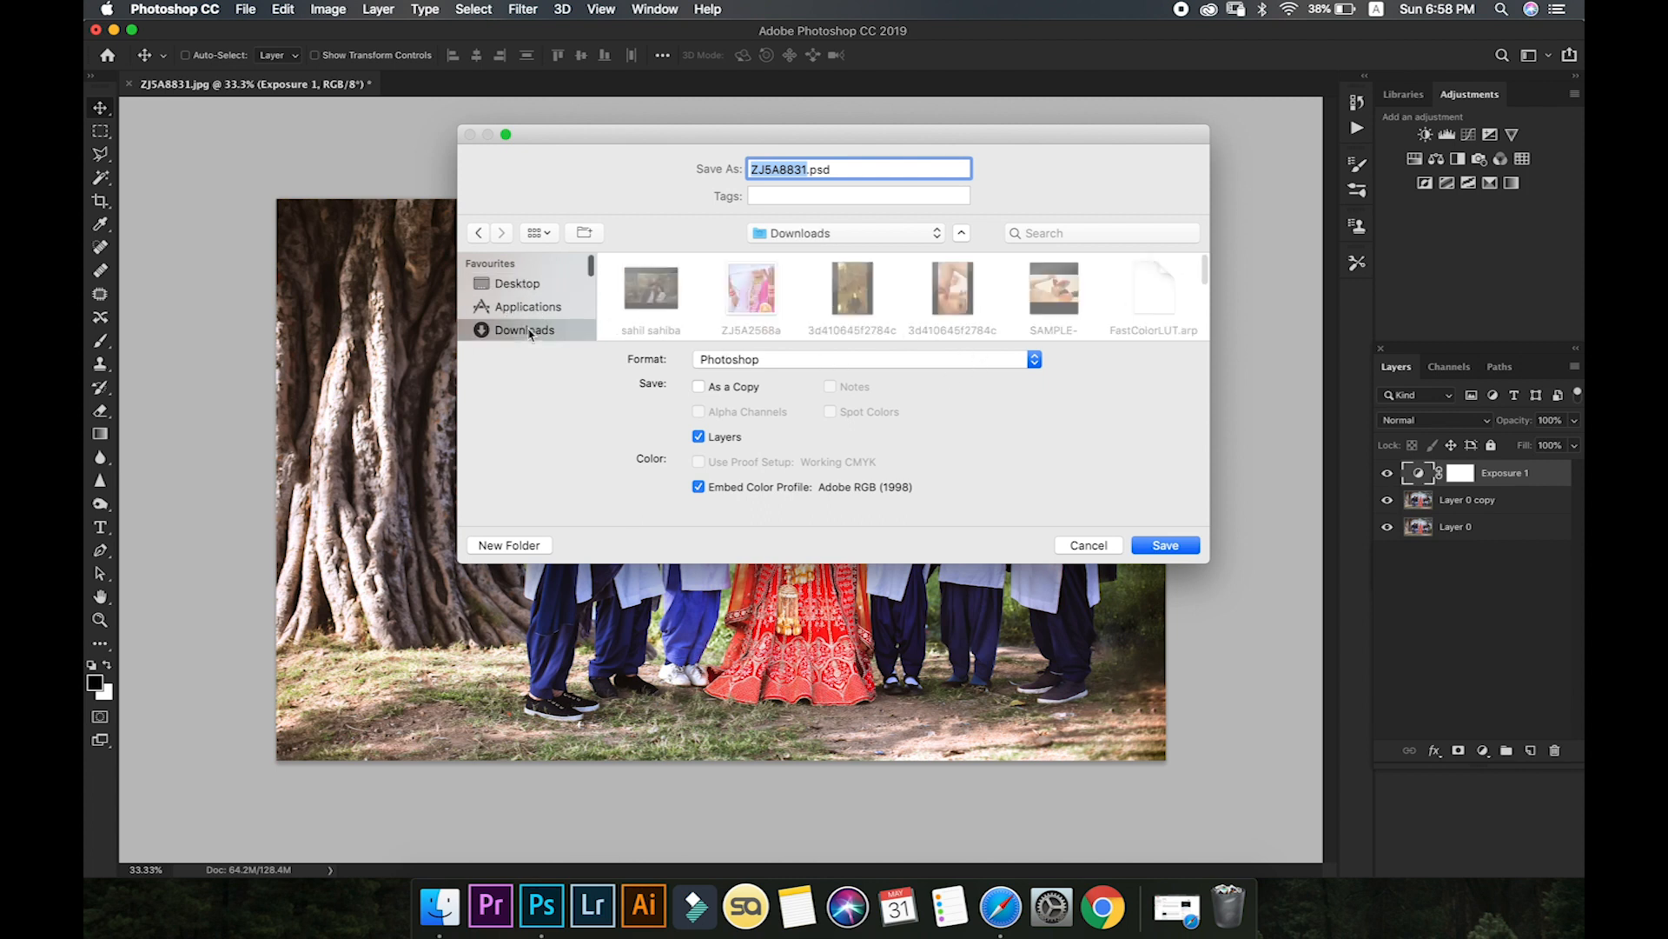
pyautogui.click(513, 307)
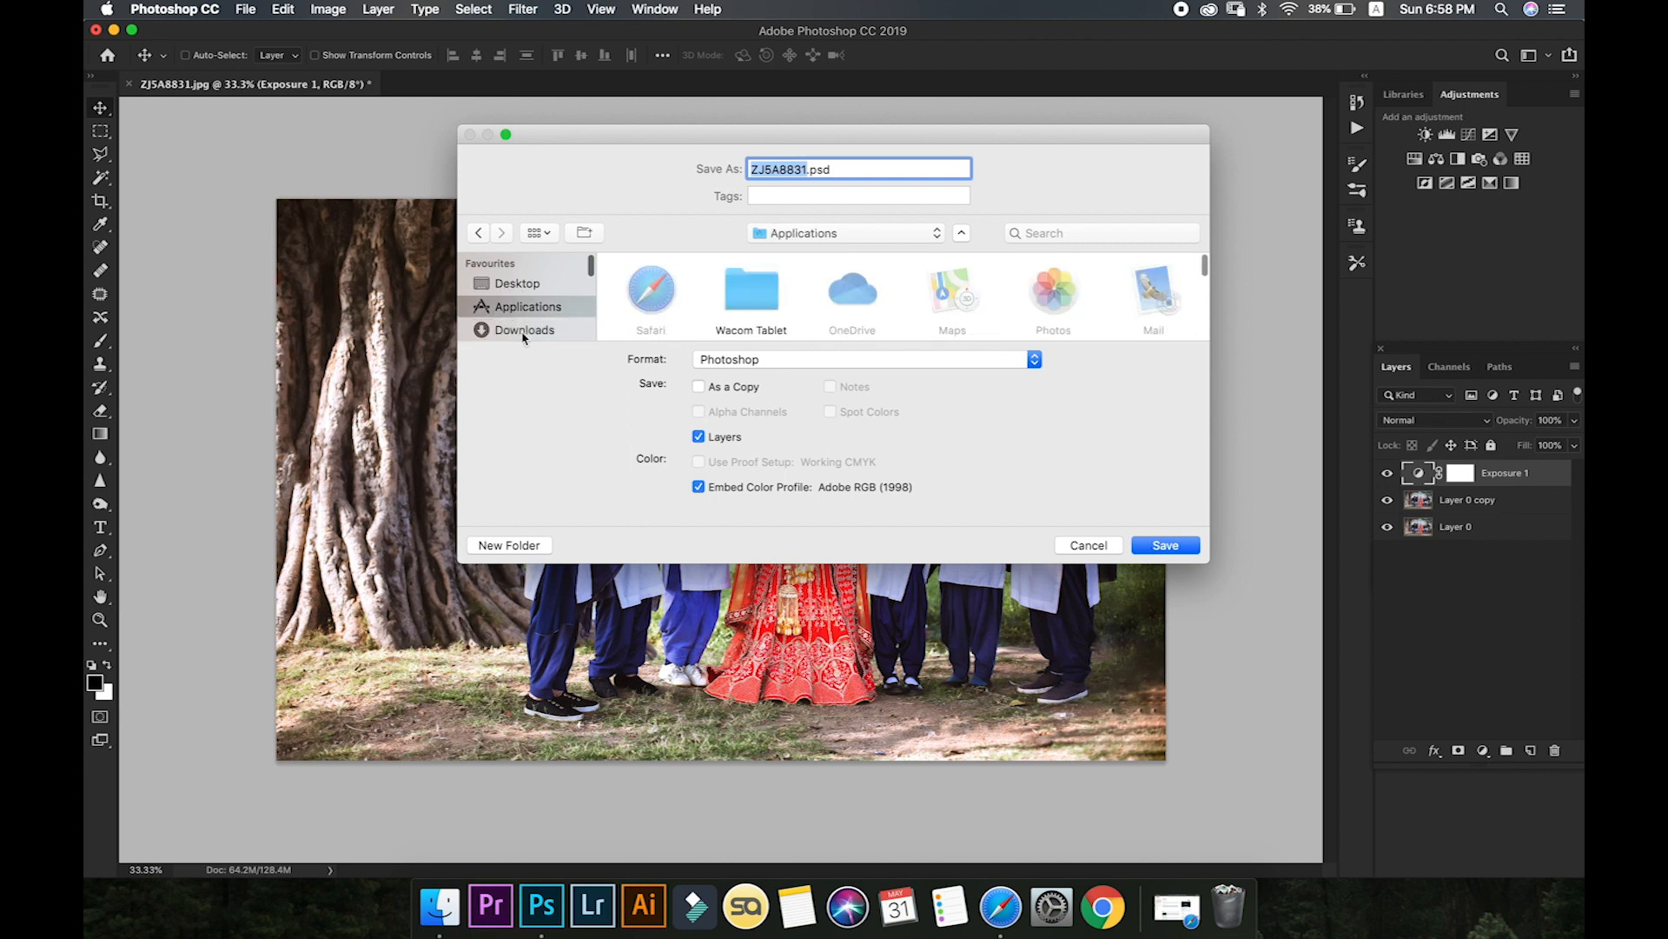
pyautogui.click(526, 339)
pyautogui.scroll(-4, 522, 322)
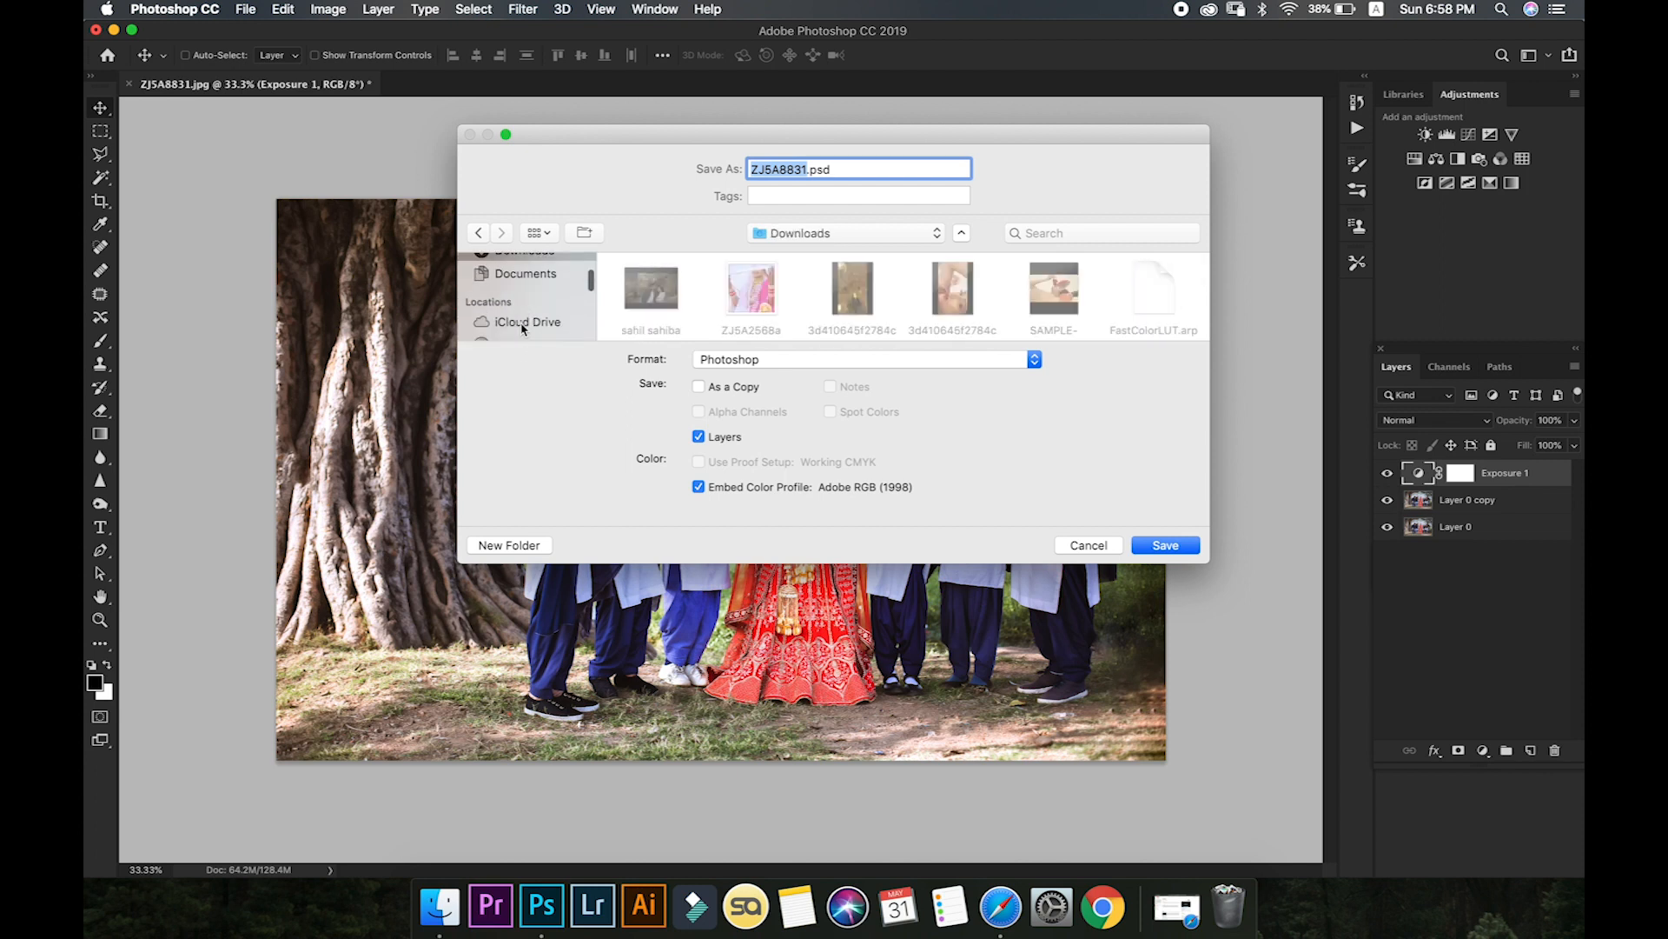
pyautogui.click(517, 274)
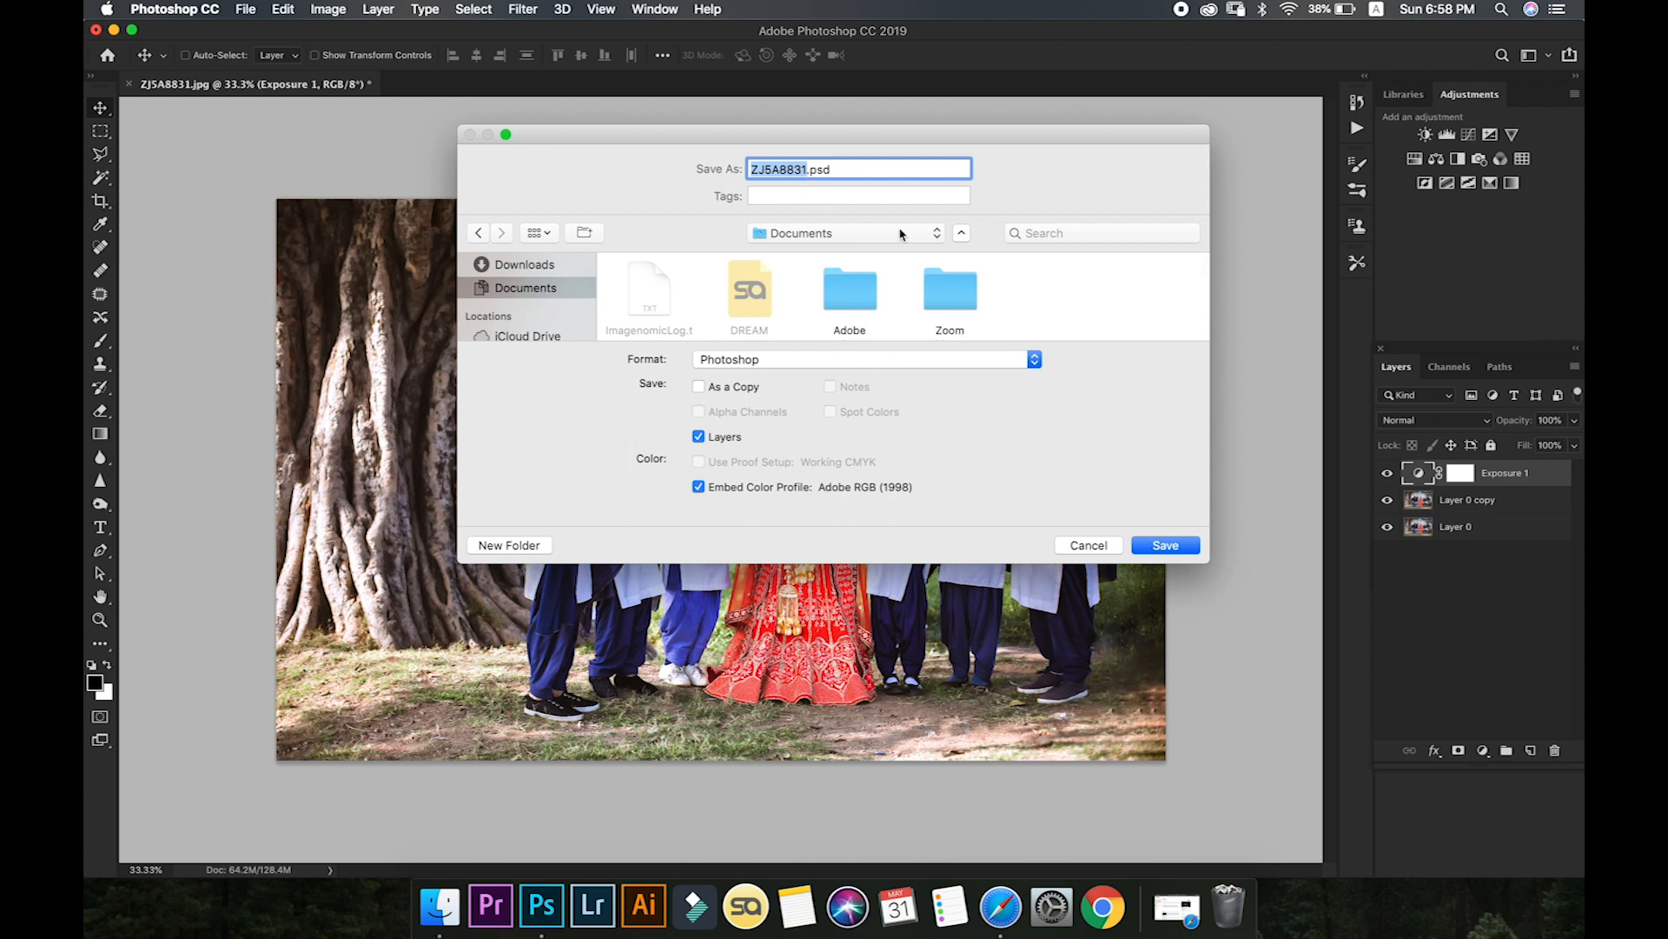
pyautogui.write('WORK')
pyautogui.click(1166, 545)
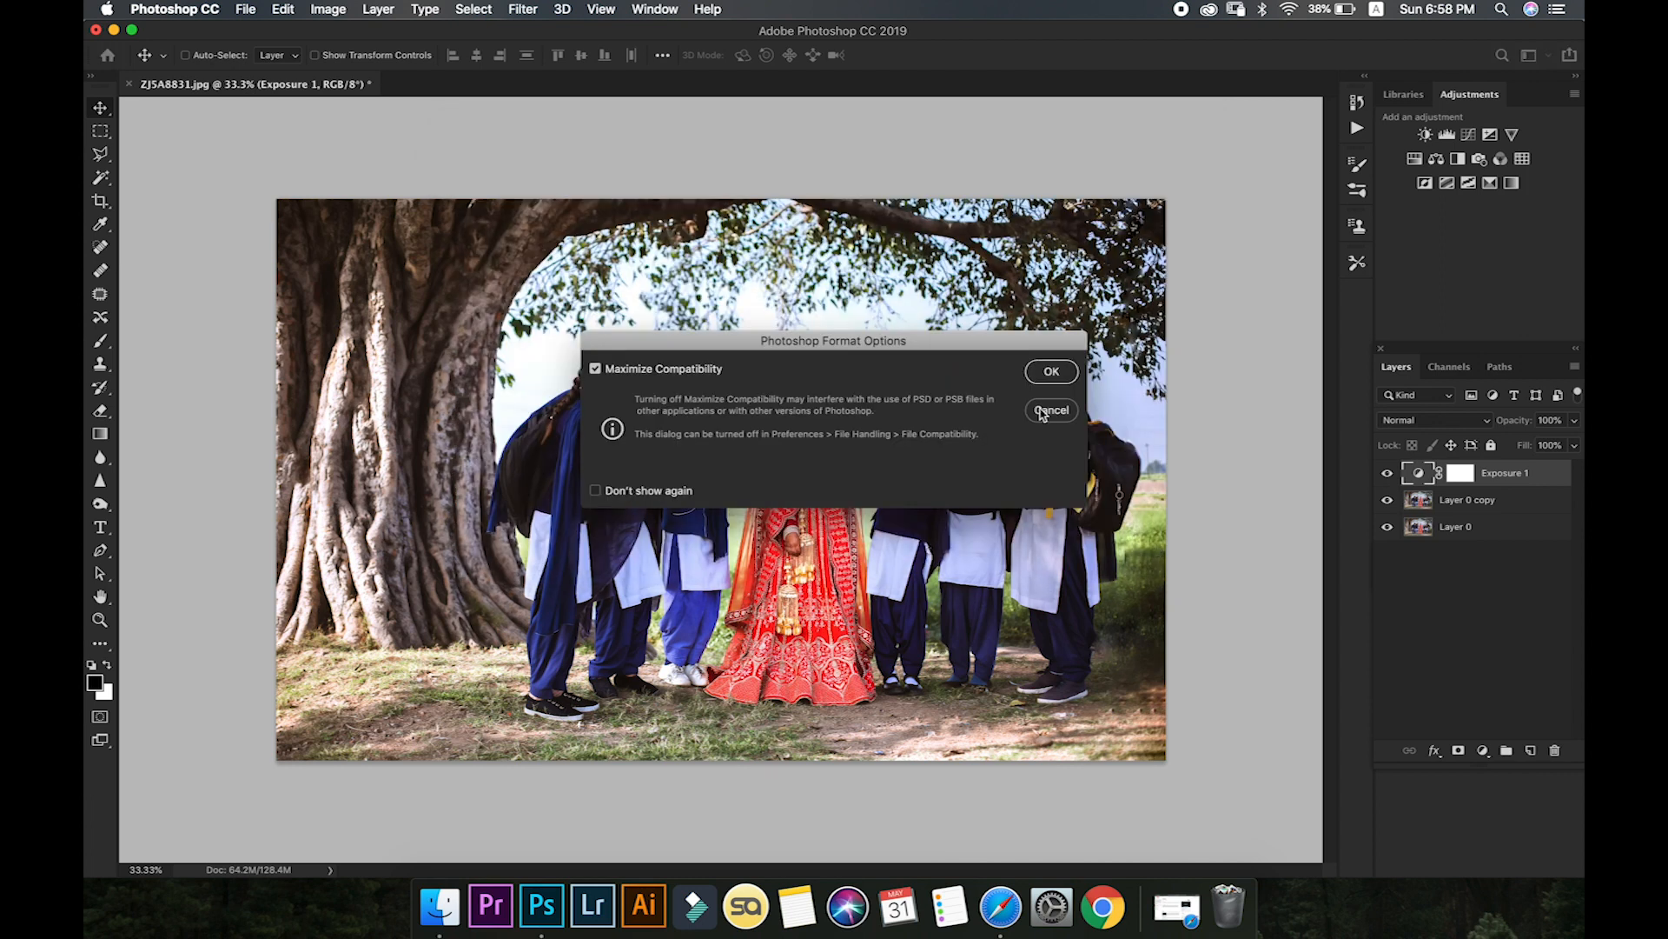
pyautogui.click(1049, 372)
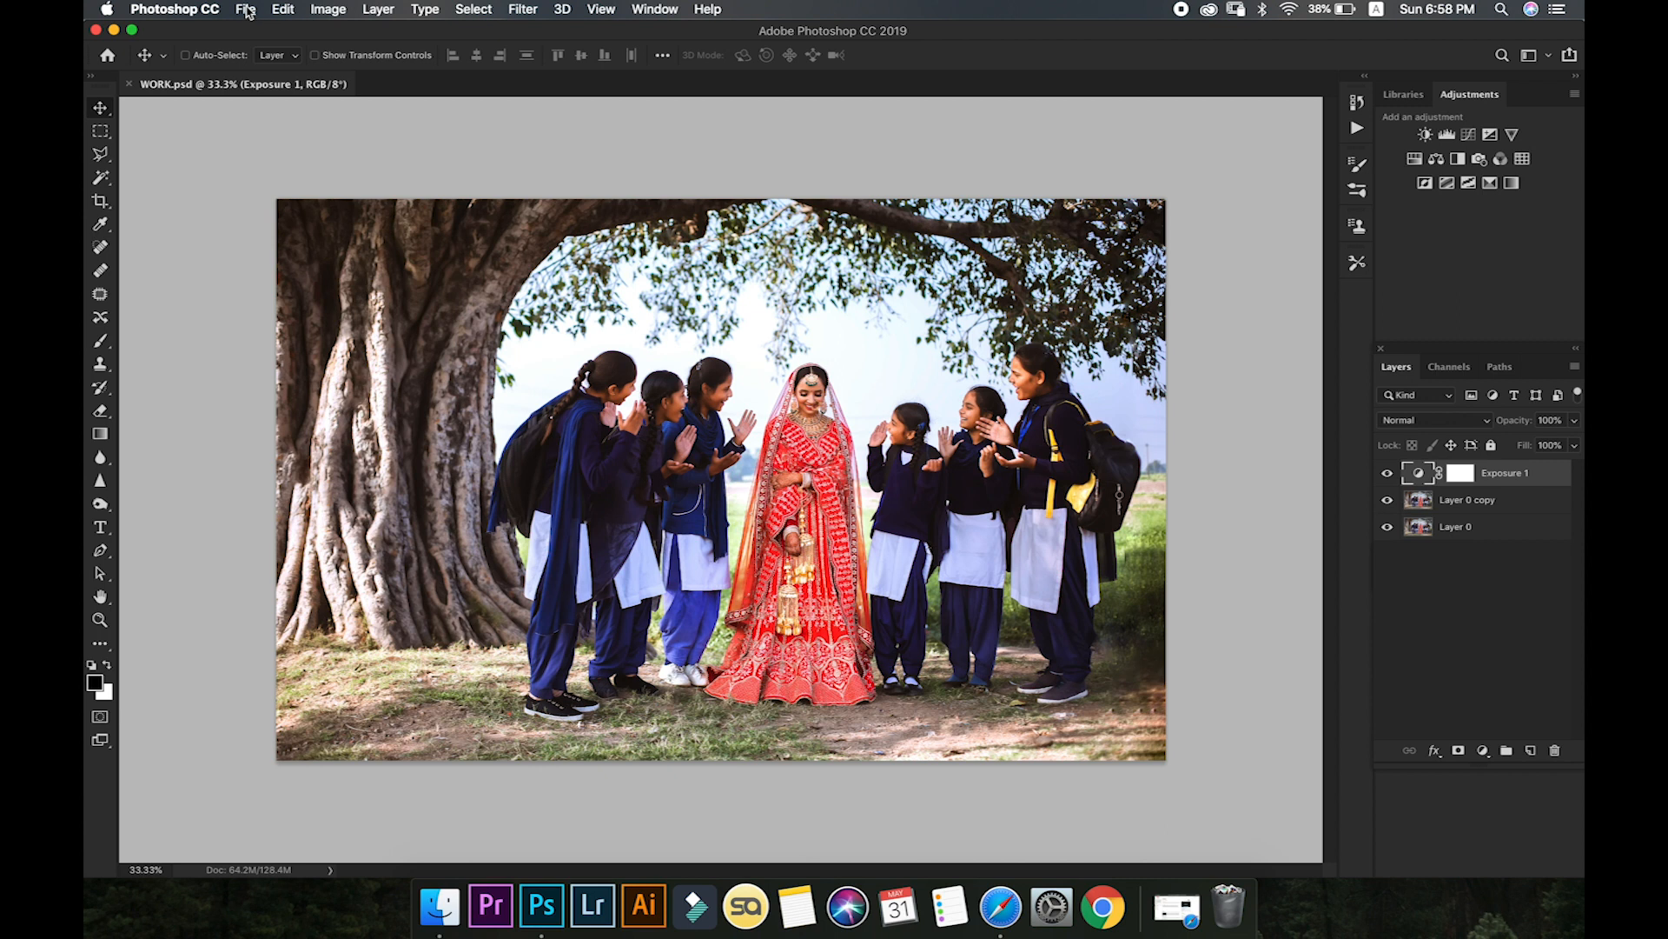
# - Start saving another version of WORK and set its file format to JPEG
pyautogui.click(246, 9)
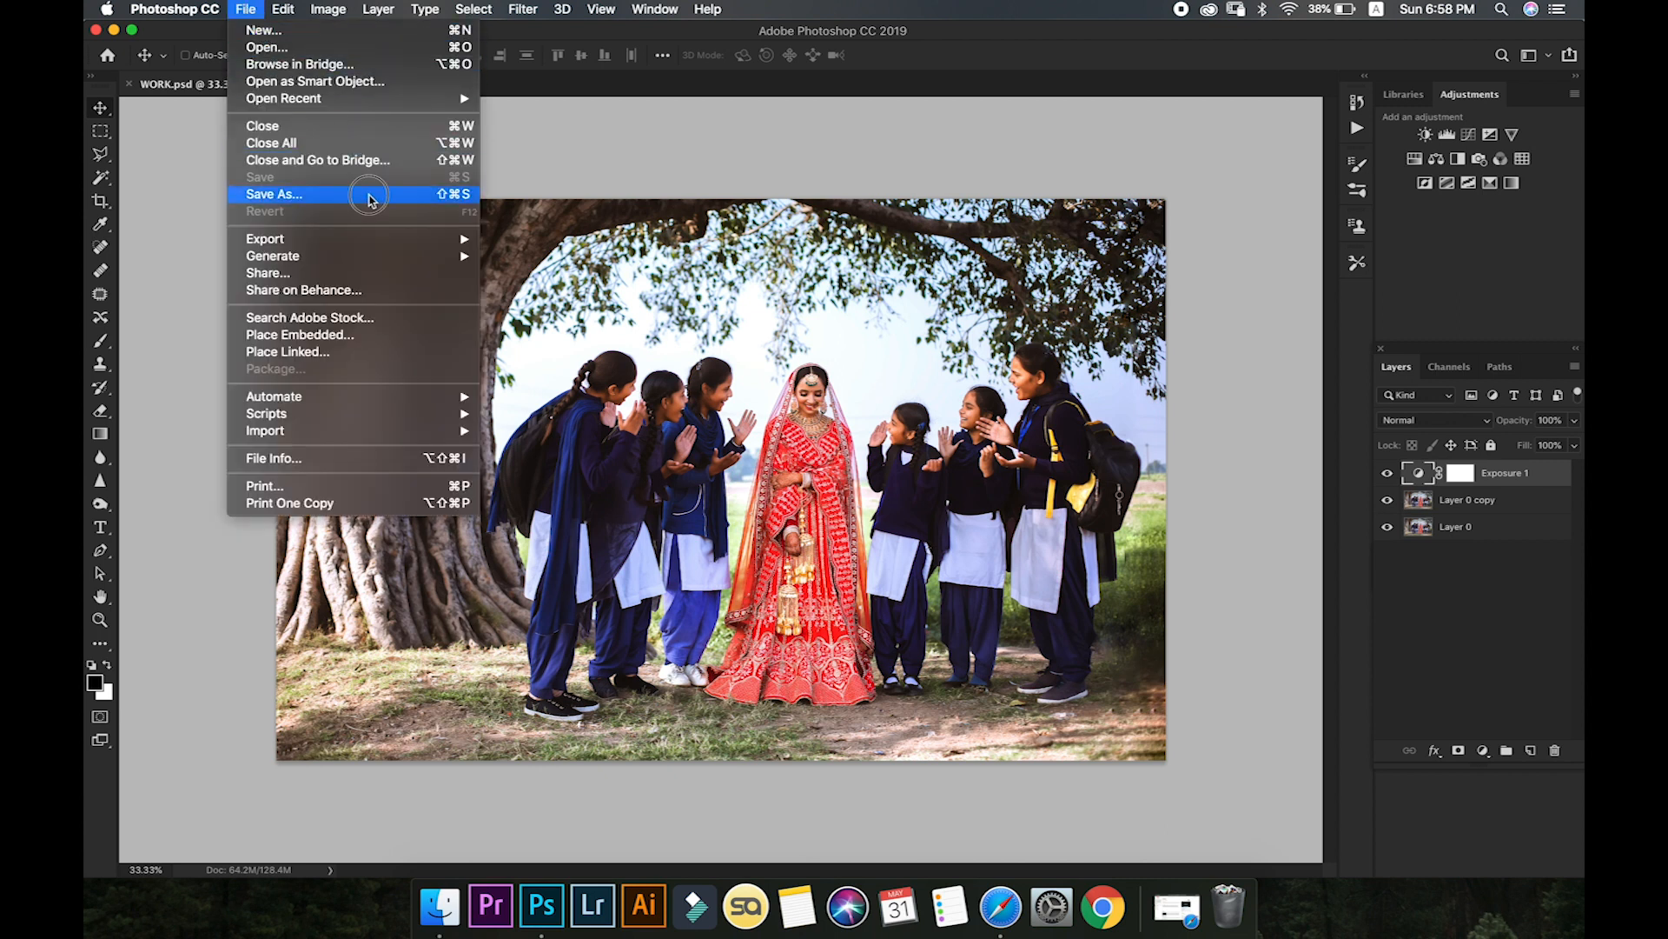
pyautogui.click(369, 195)
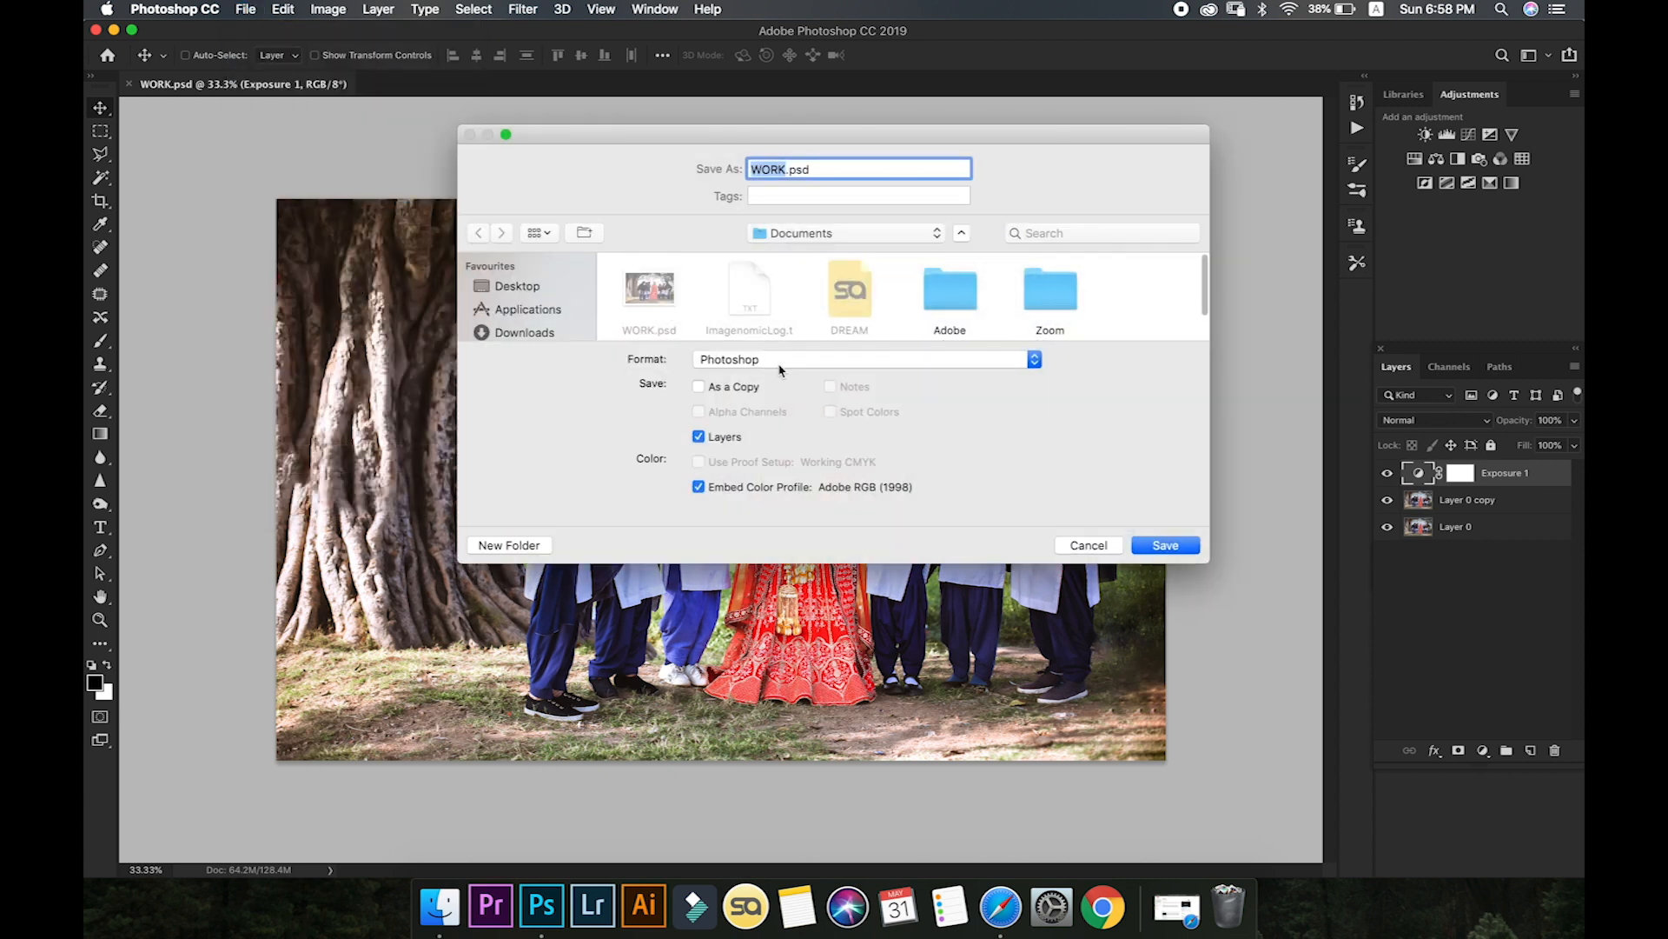
pyautogui.click(778, 365)
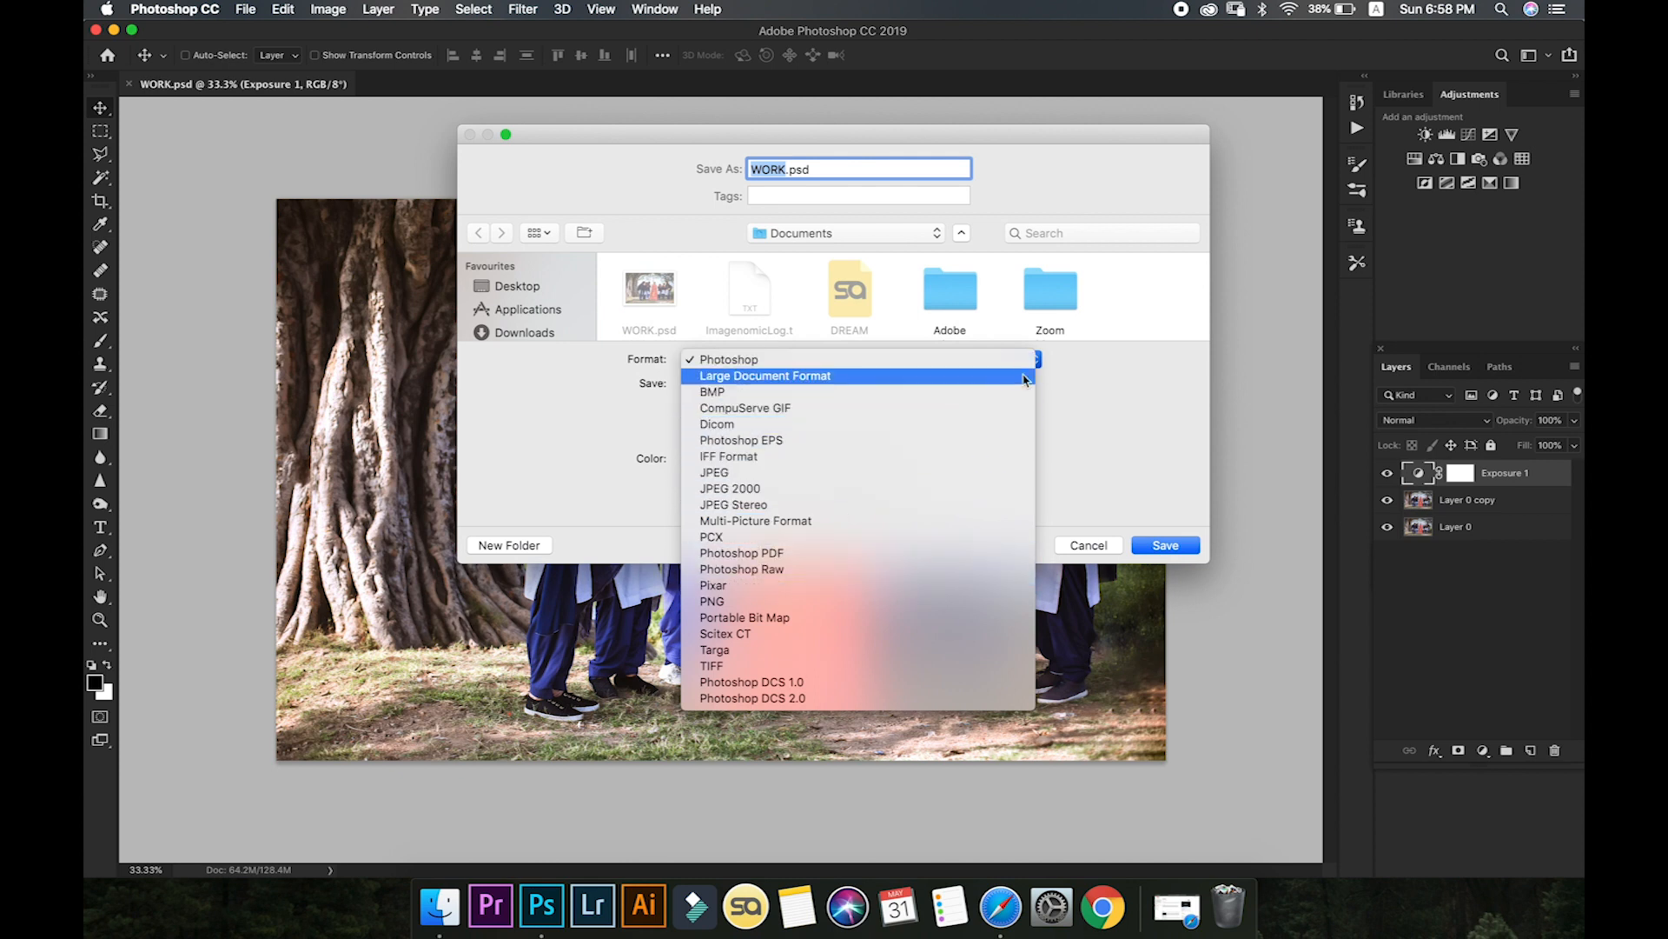
pyautogui.click(841, 360)
pyautogui.click(1043, 359)
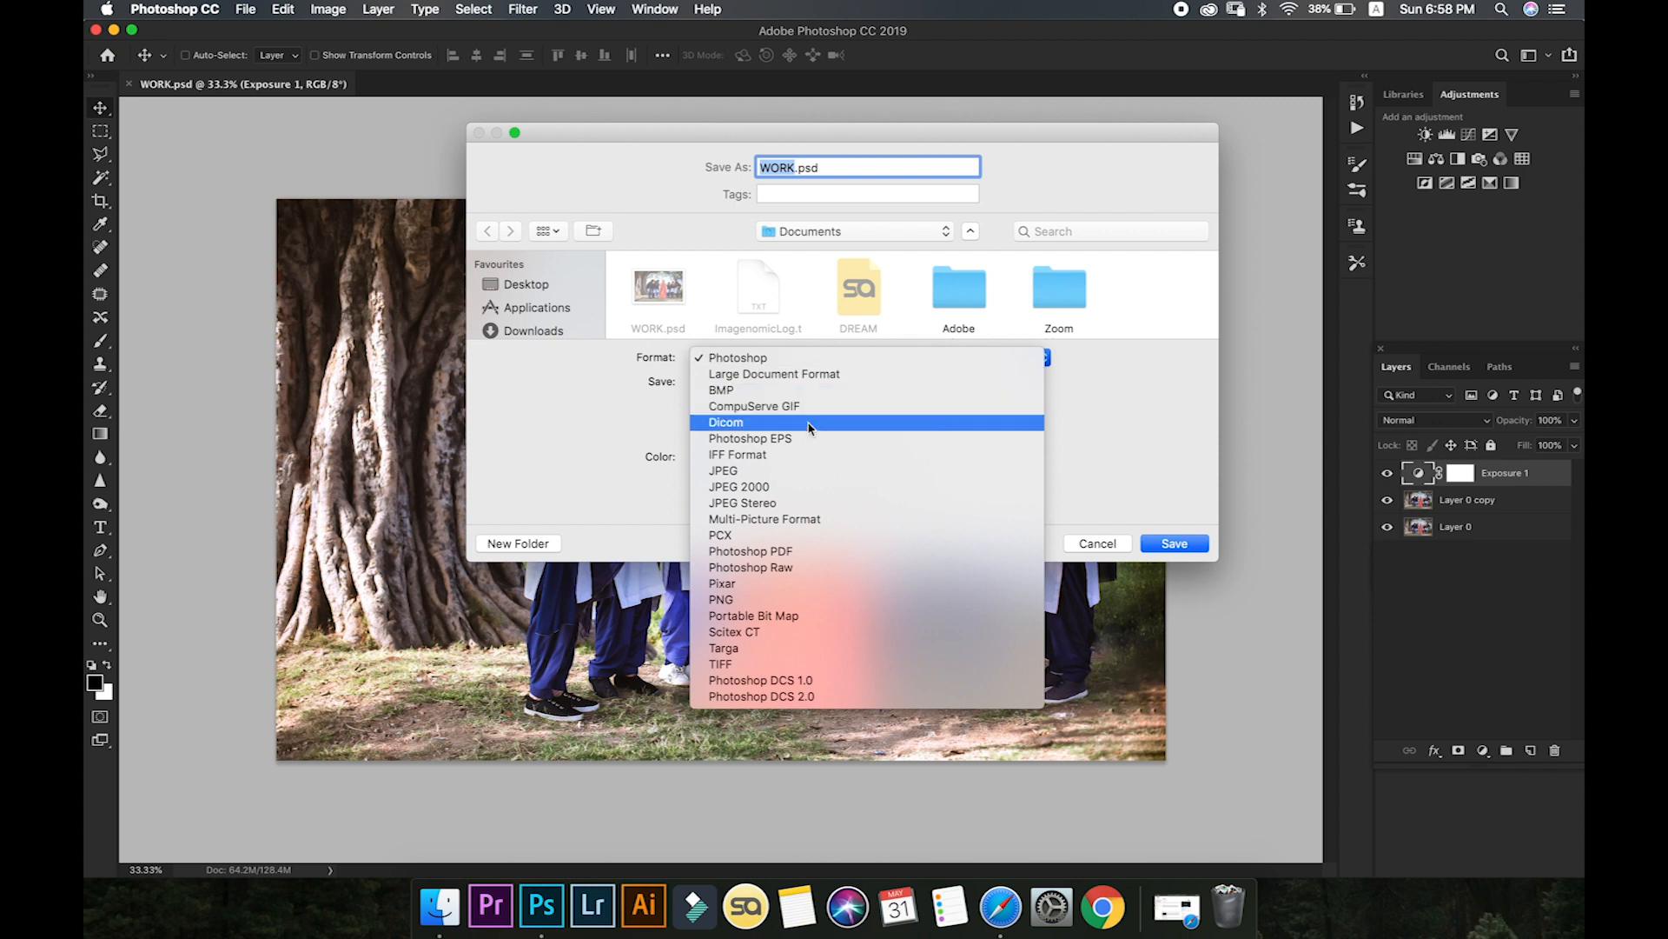
pyautogui.click(776, 474)
pyautogui.click(756, 359)
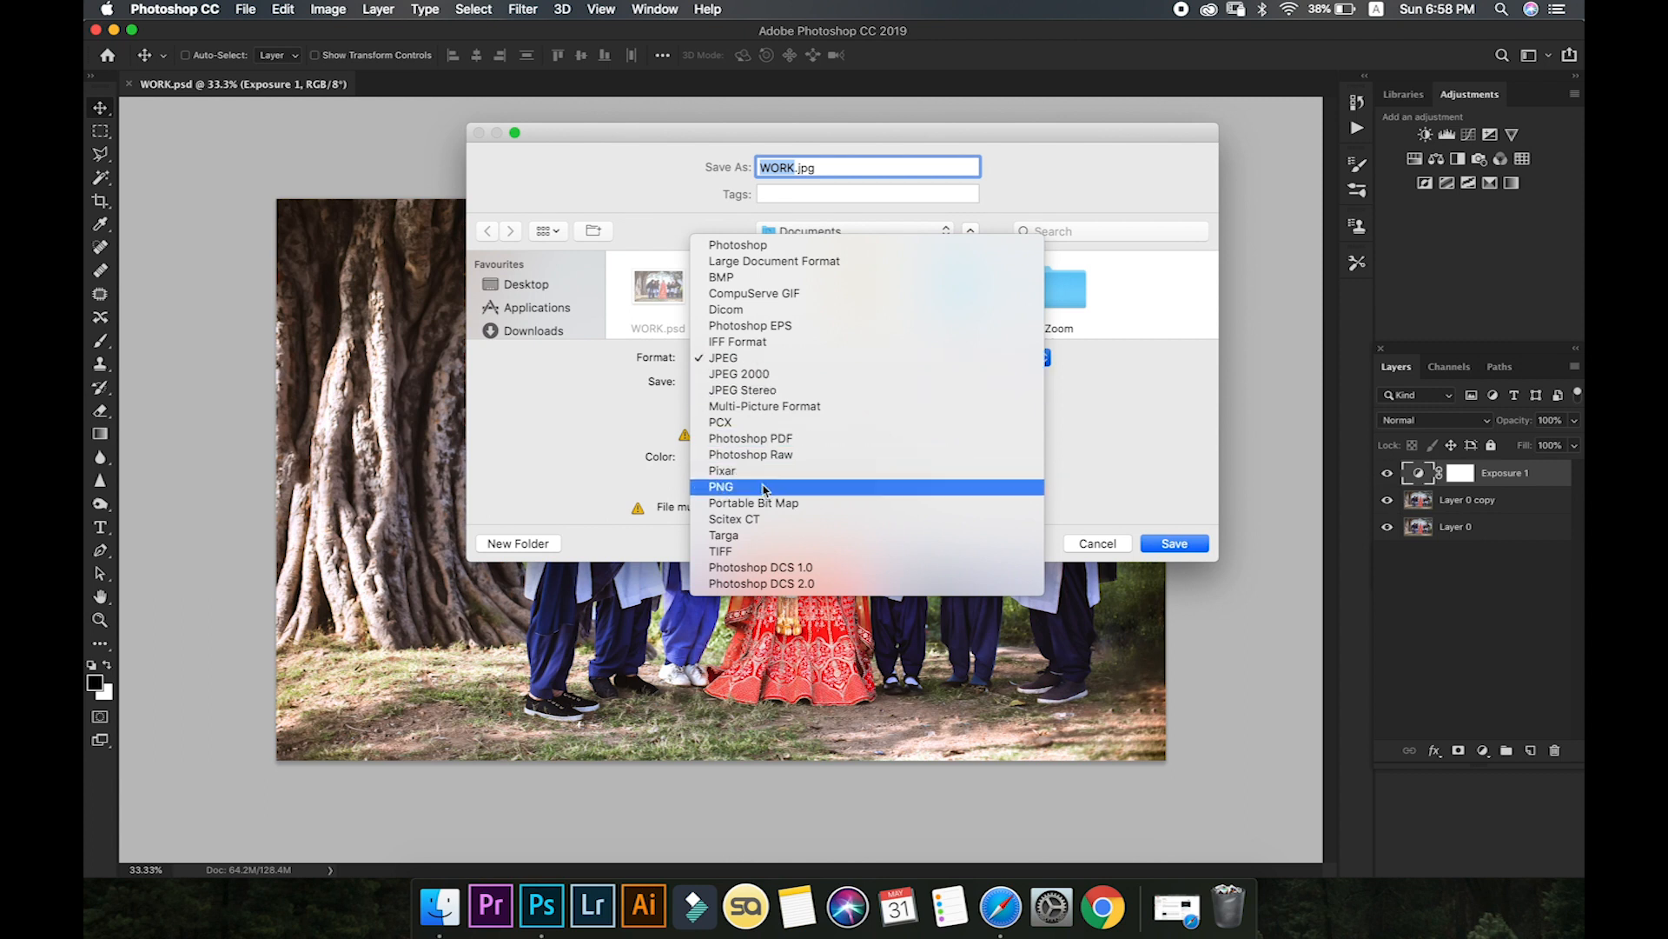
pyautogui.click(752, 360)
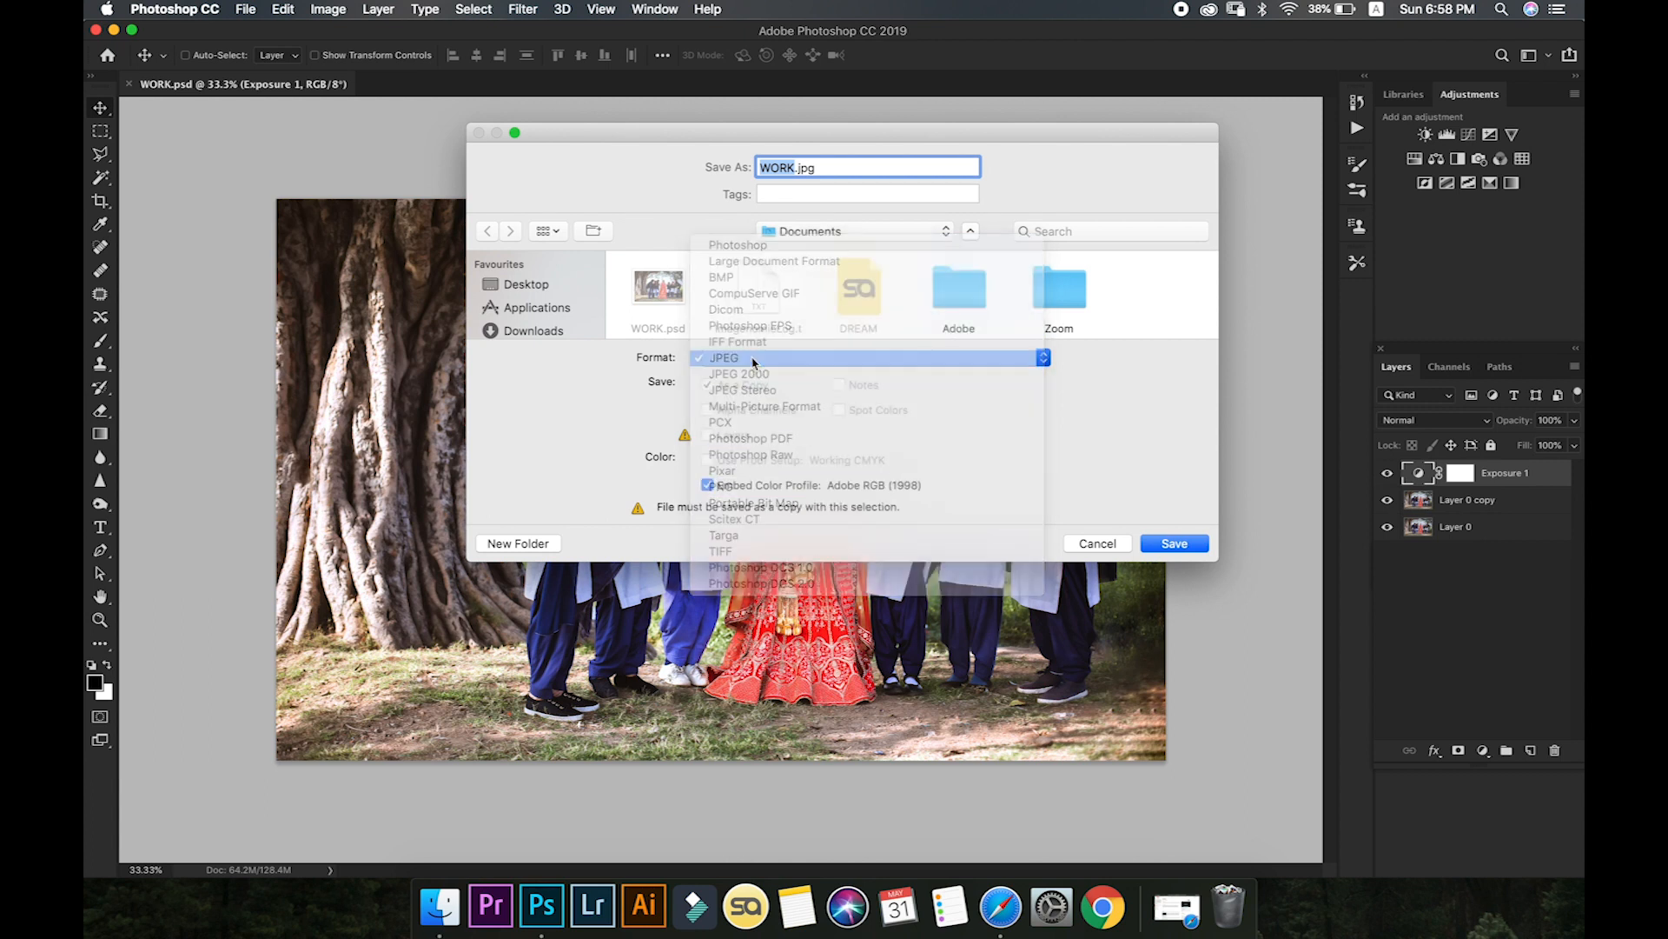
# - Save the JPEG copy as WORK.jpg in the Documents folder at Maximum quality 12 with the Baseline ("Standard") format option
pyautogui.click(549, 288)
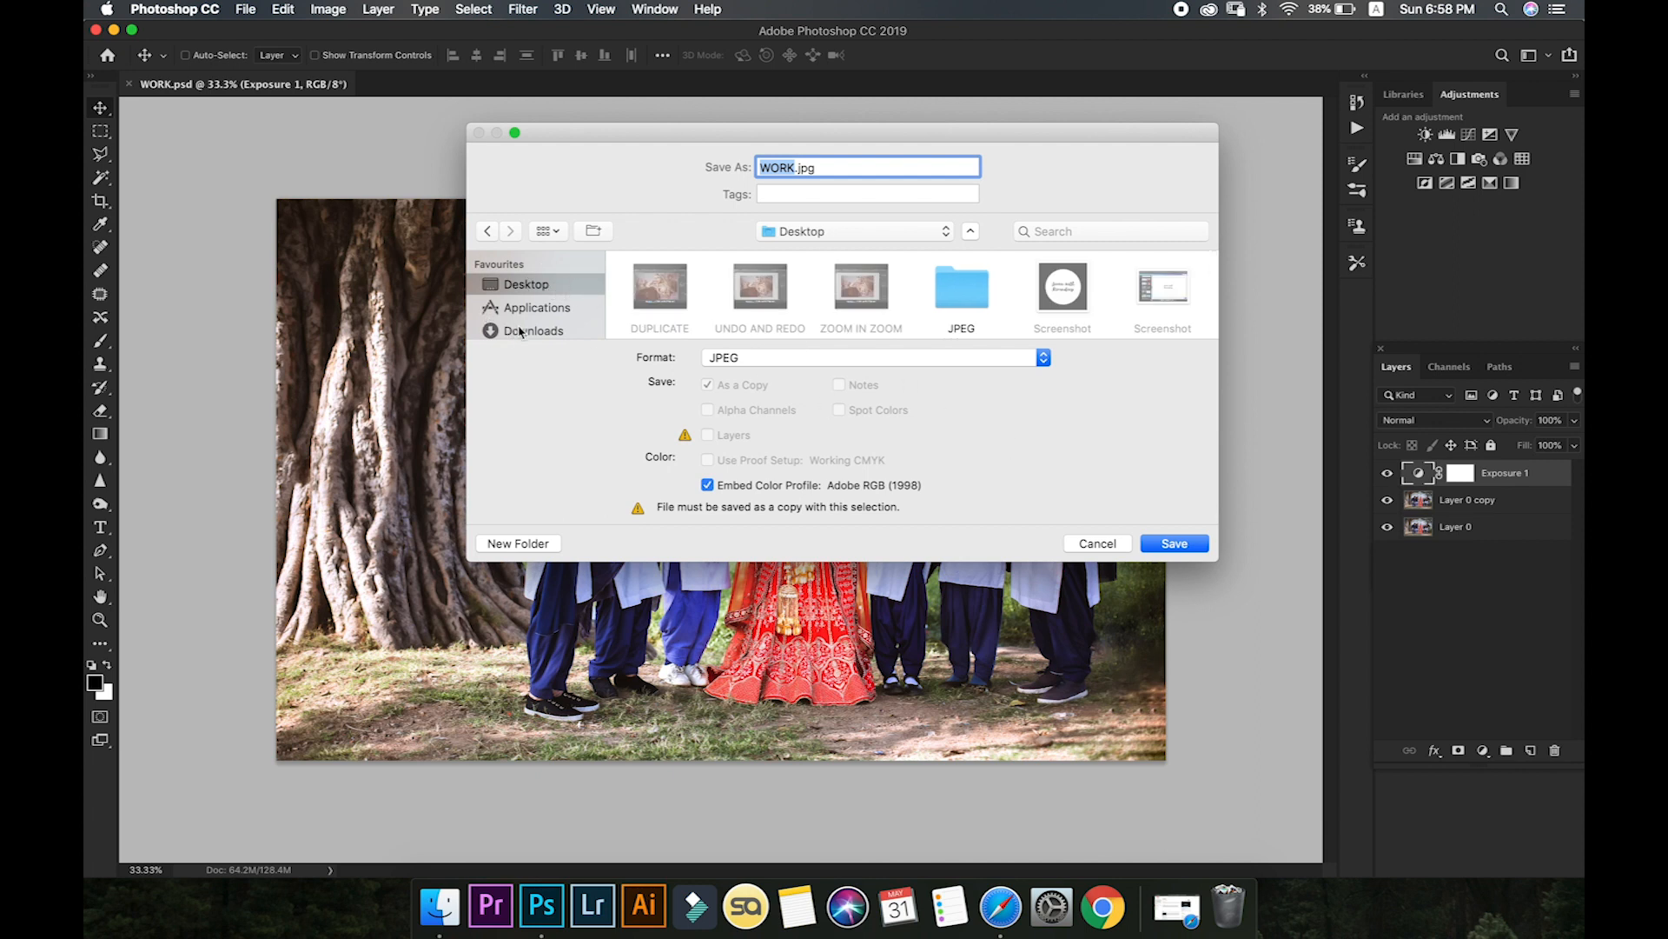
pyautogui.scroll(-2, 519, 326)
pyautogui.click(526, 308)
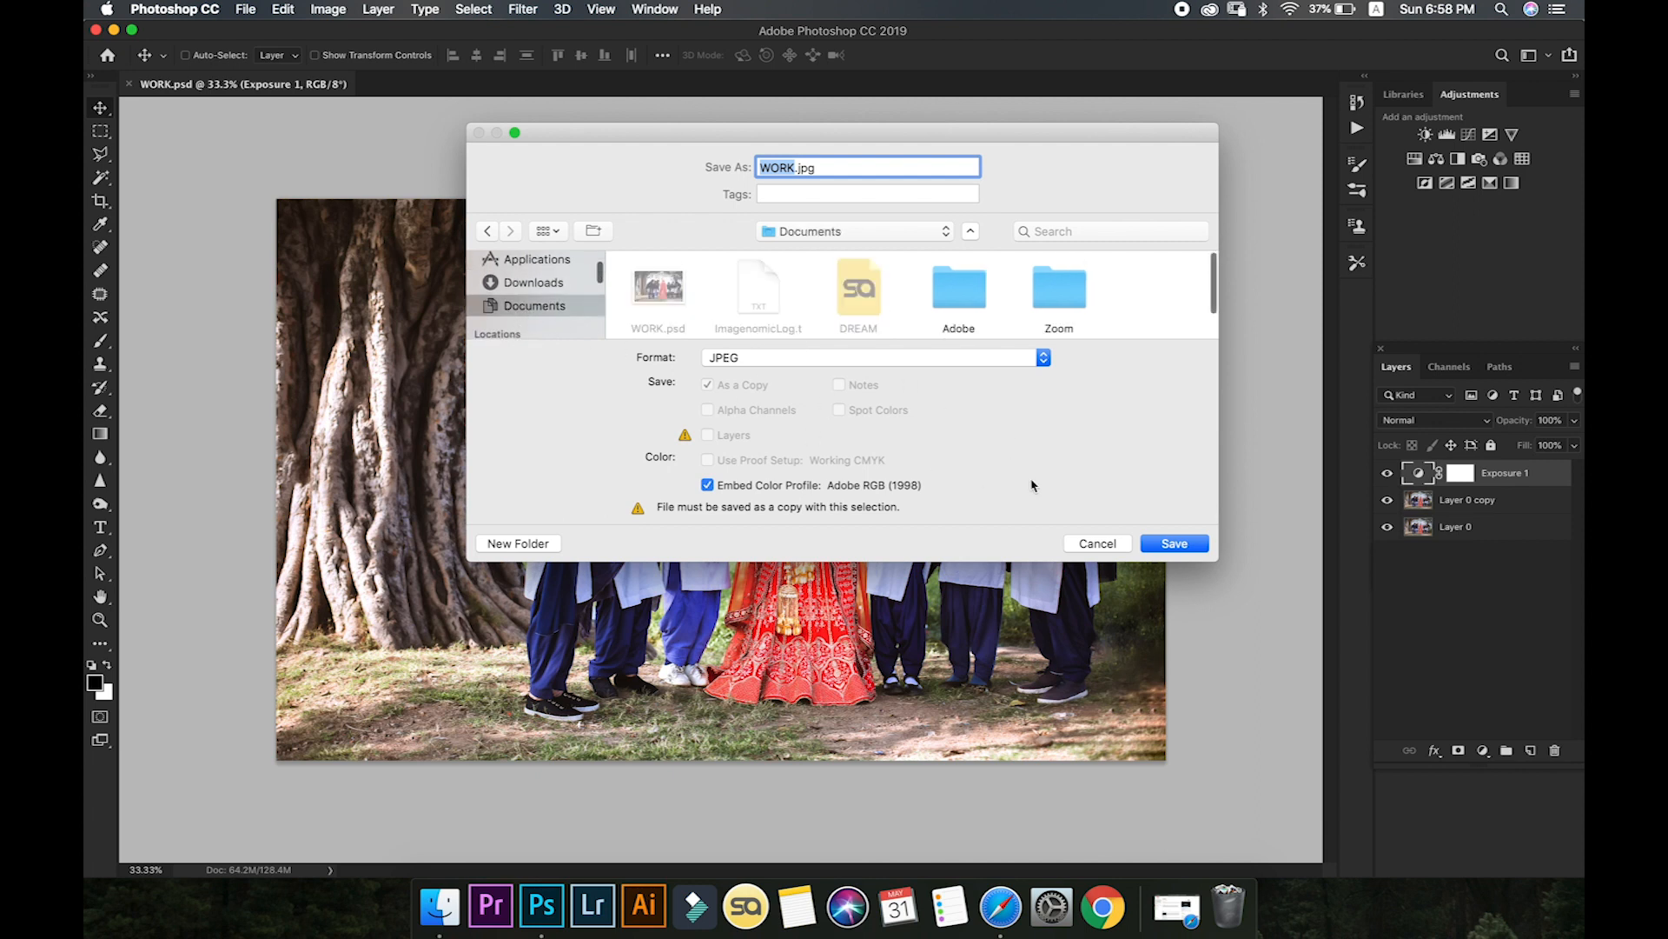
pyautogui.click(1173, 544)
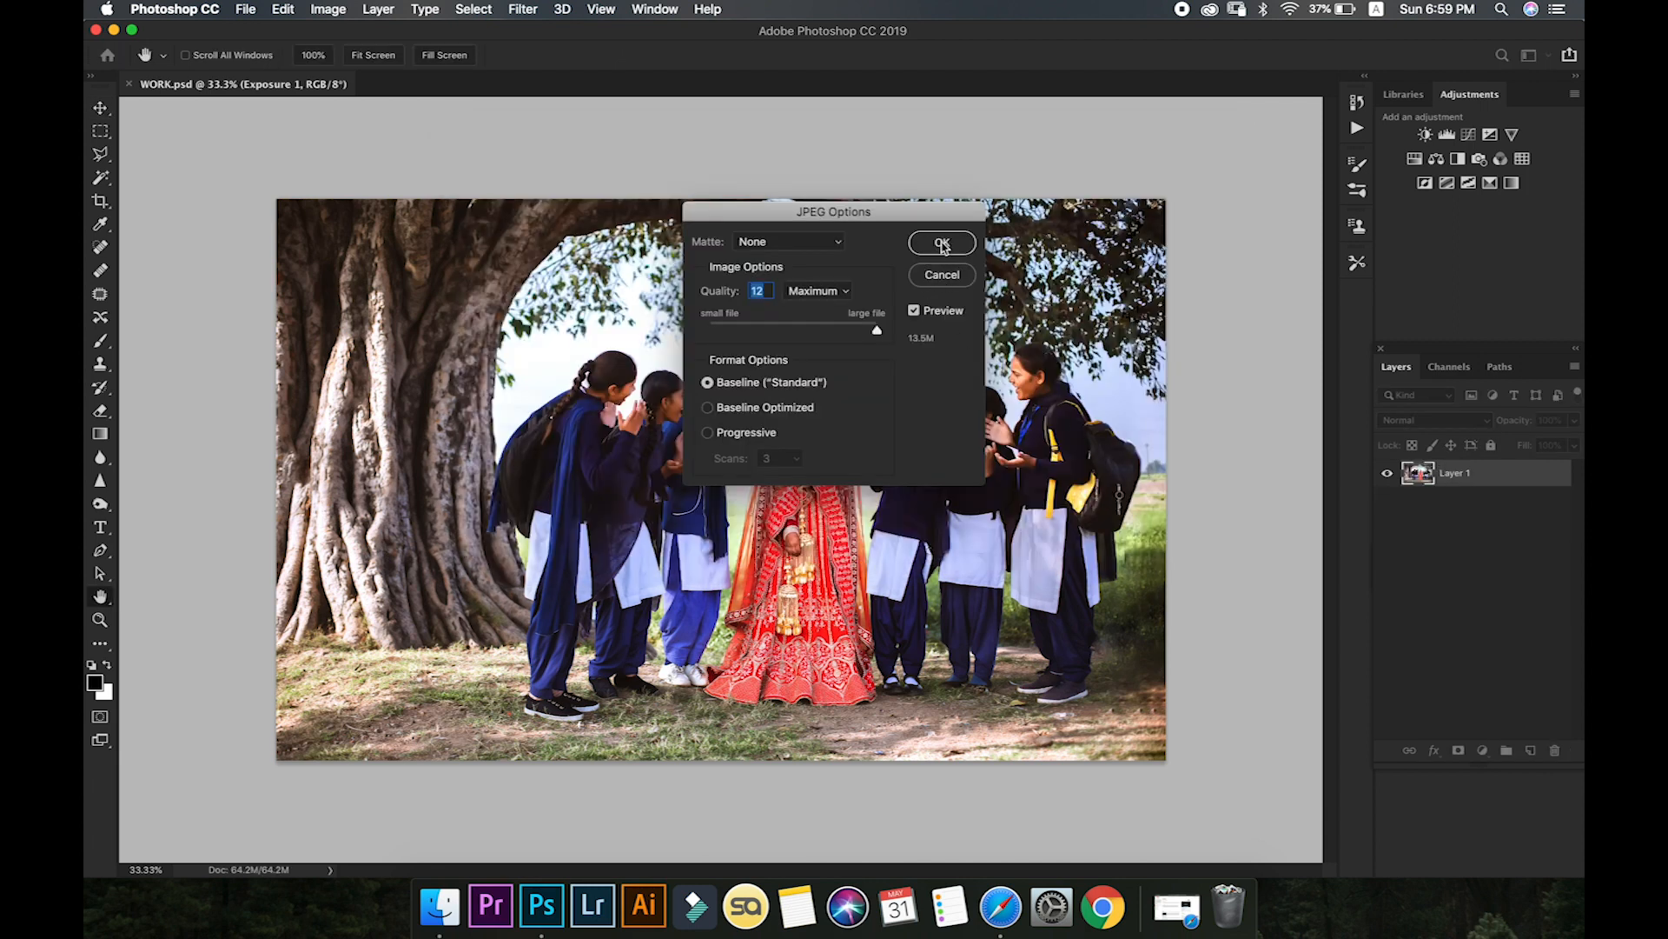
pyautogui.click(906, 337)
pyautogui.moveTo(877, 329); pyautogui.dragTo(906, 333)
pyautogui.click(944, 244)
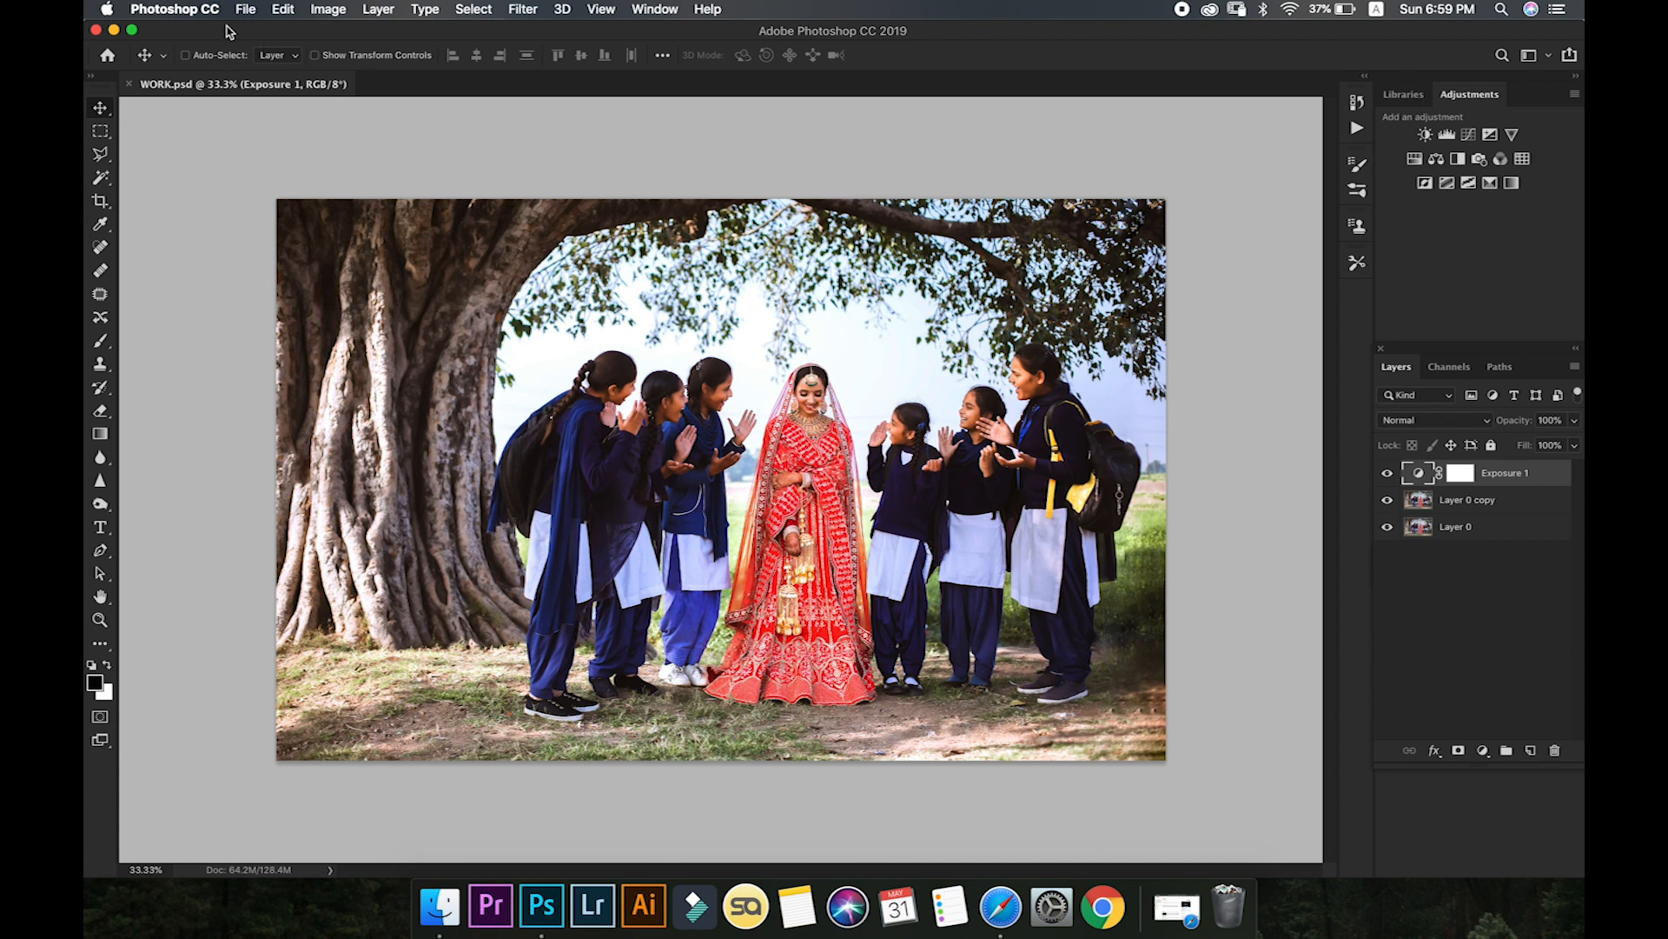
# - Close the WORK.psd document and the Layers panel
pyautogui.click(128, 85)
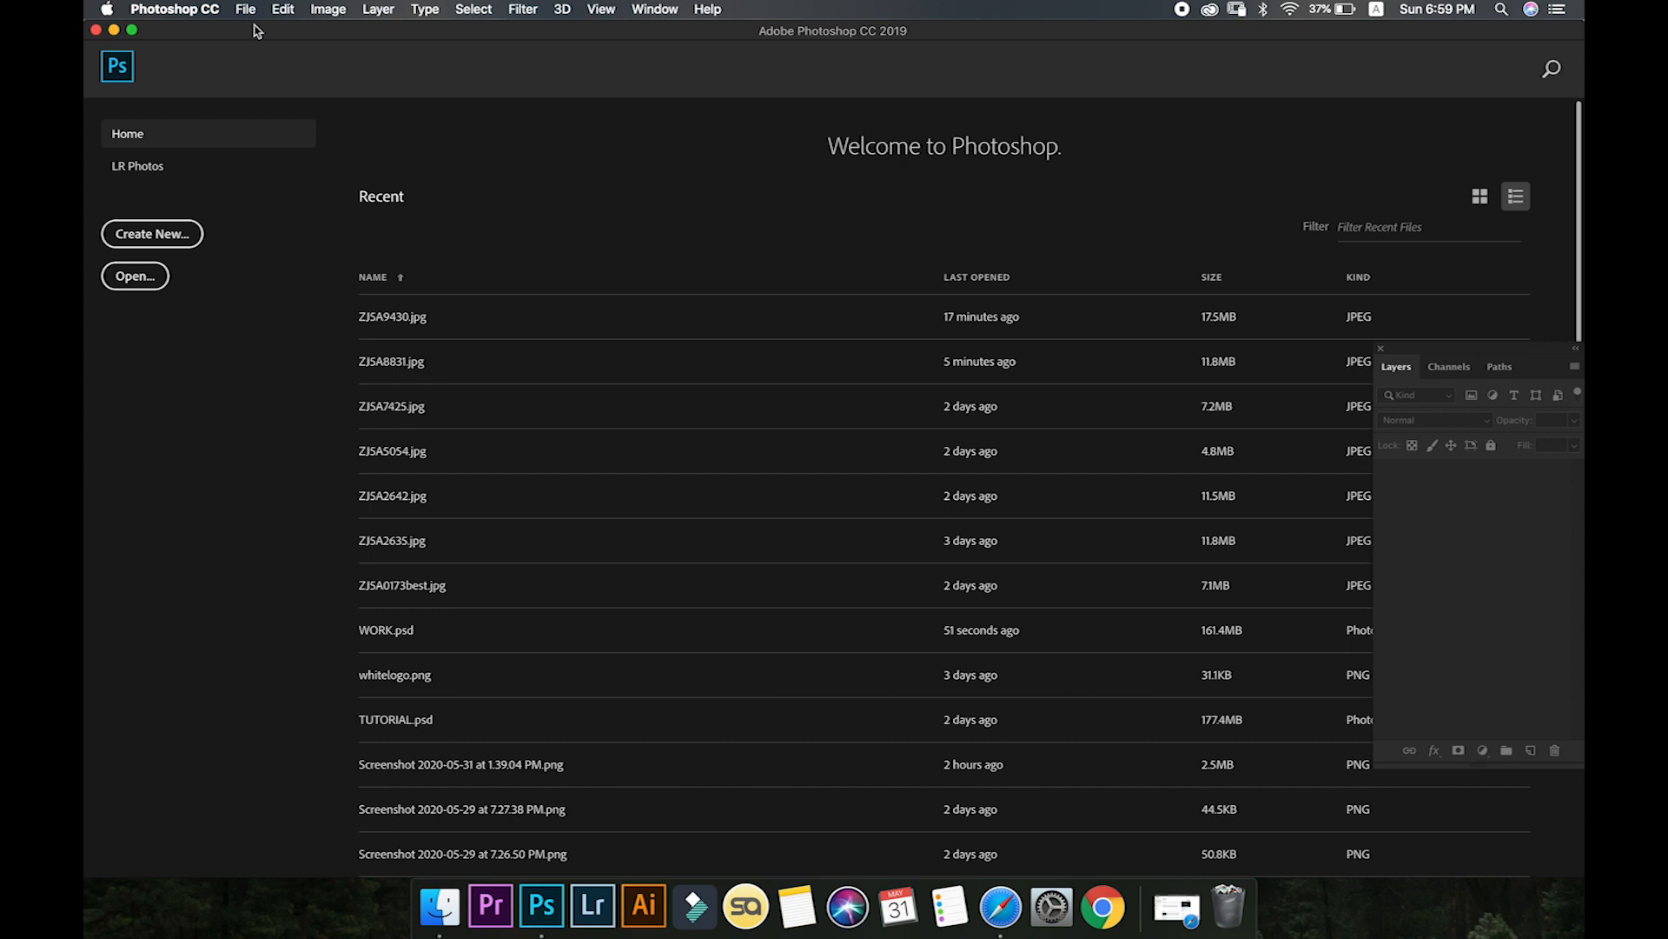
pyautogui.click(1381, 348)
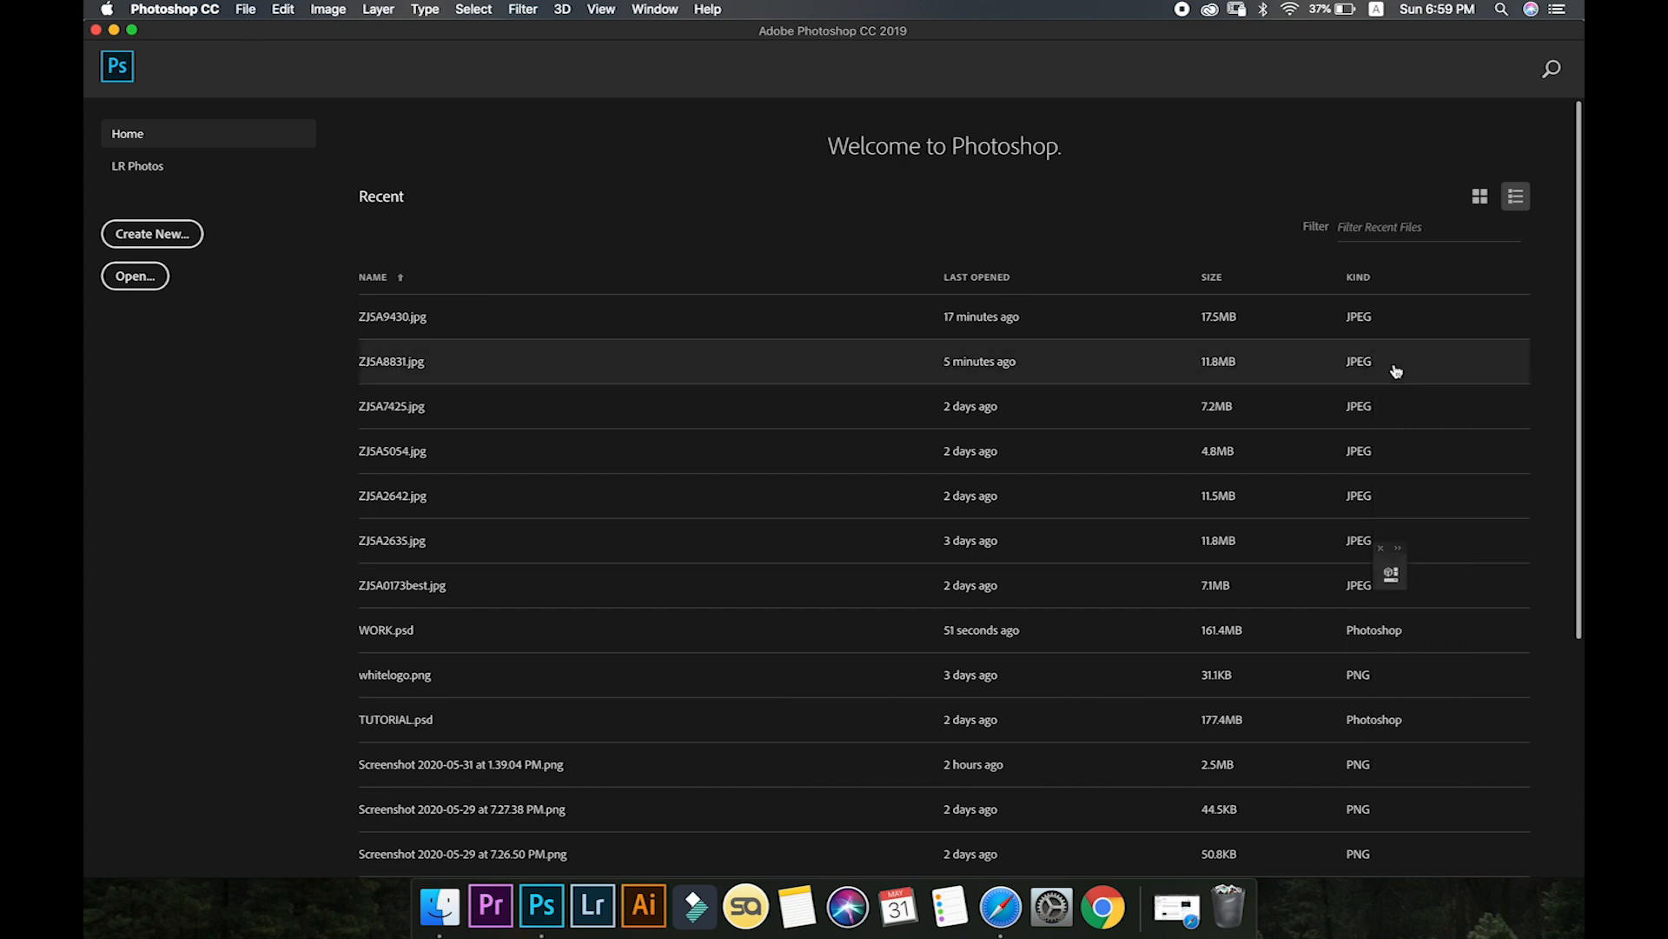
# - Open WORK.psd from the Documents folder and show the Layers panel
pyautogui.click(246, 10)
pyautogui.click(265, 48)
pyautogui.click(420, 104)
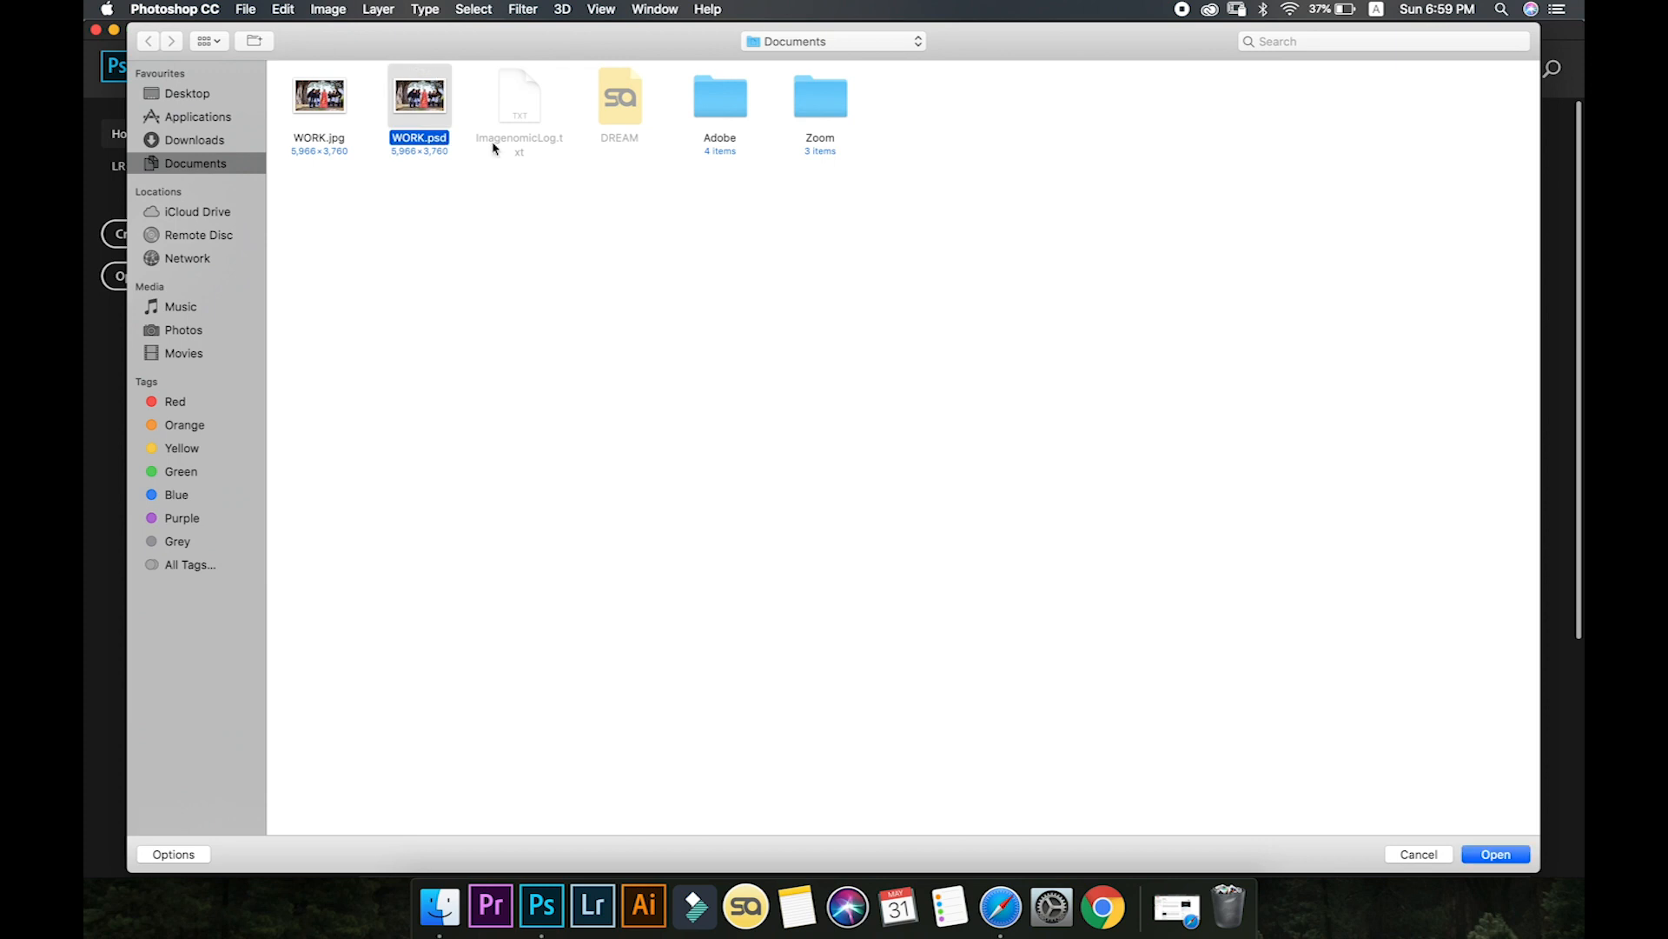
pyautogui.click(1491, 862)
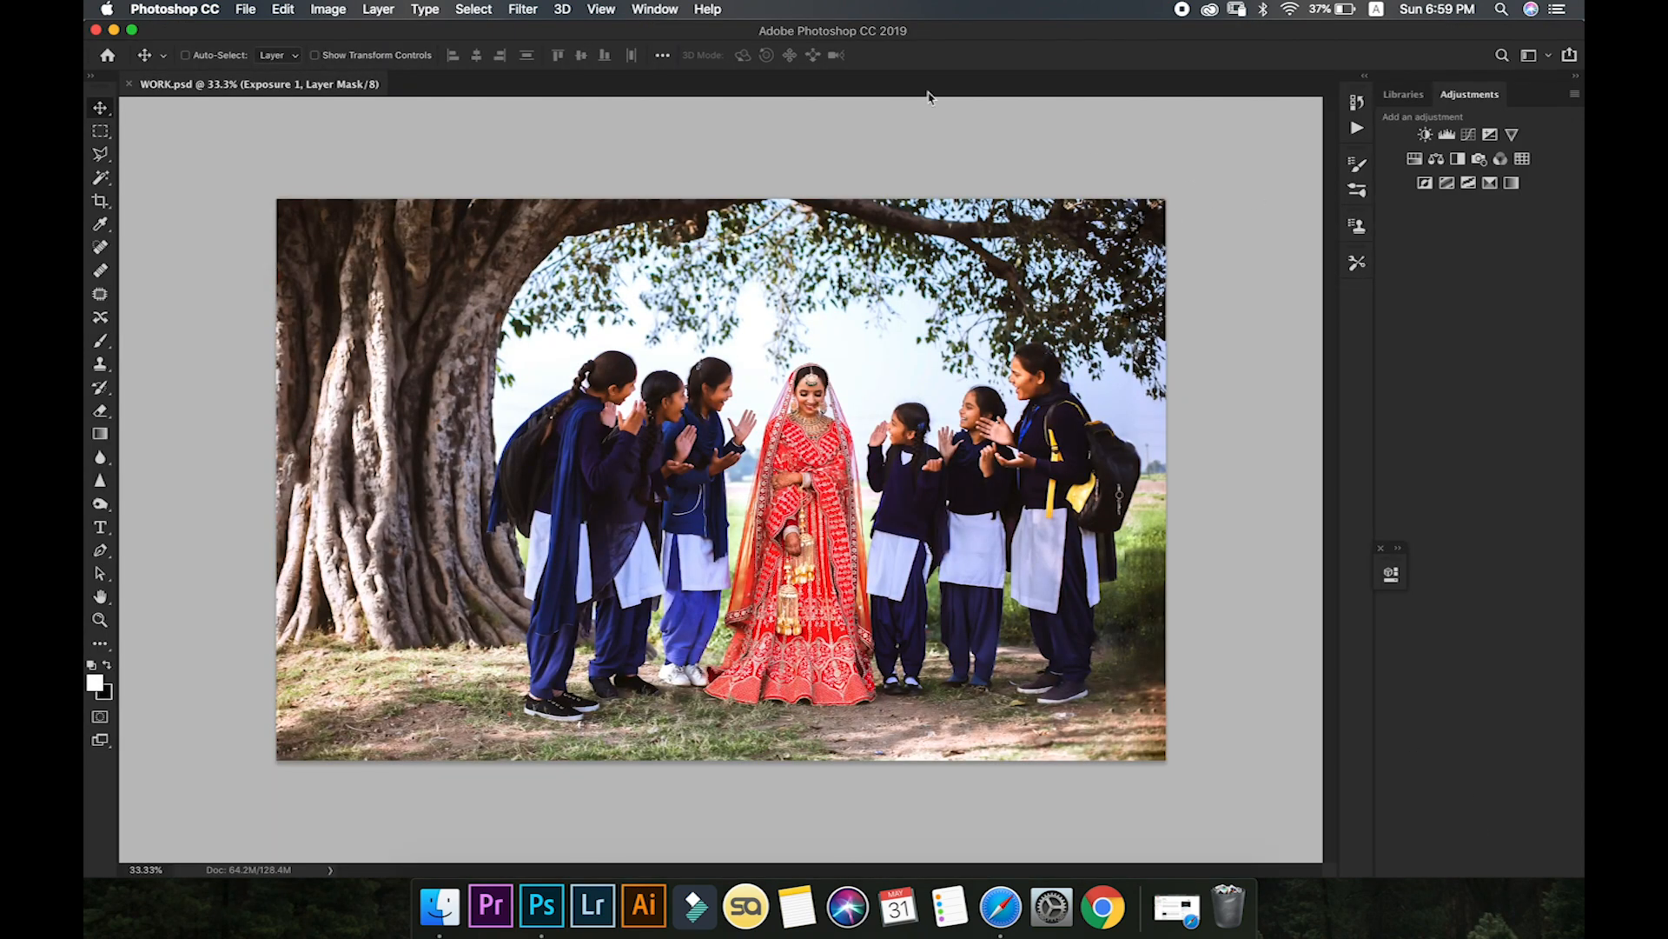
pyautogui.click(654, 9)
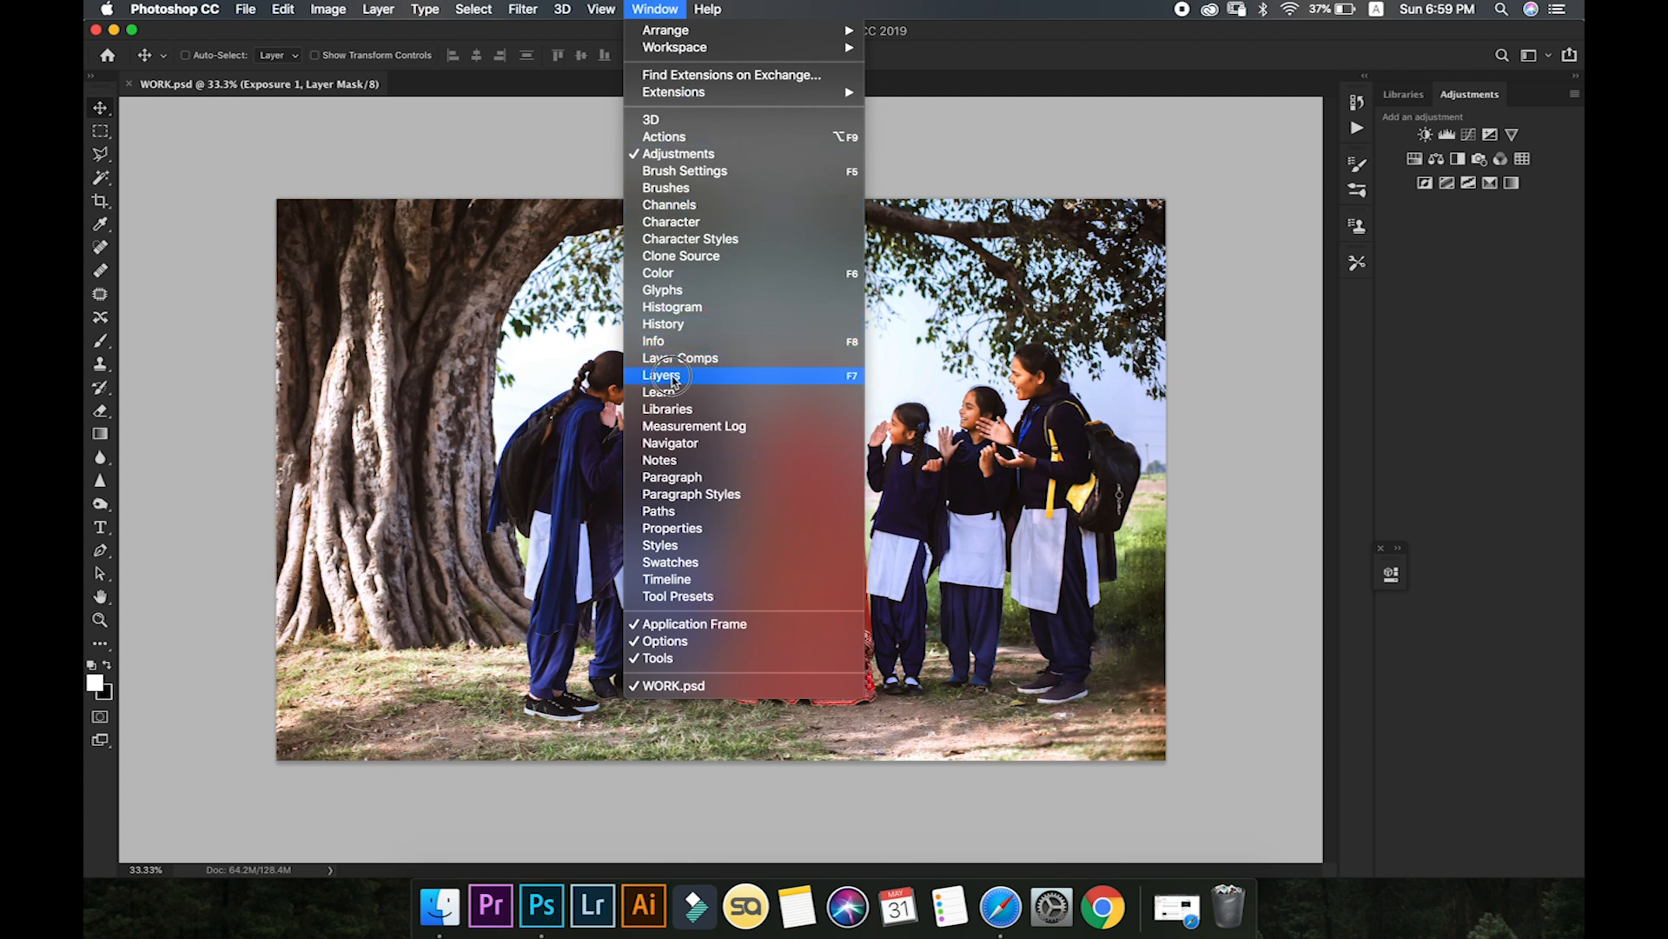
pyautogui.click(674, 377)
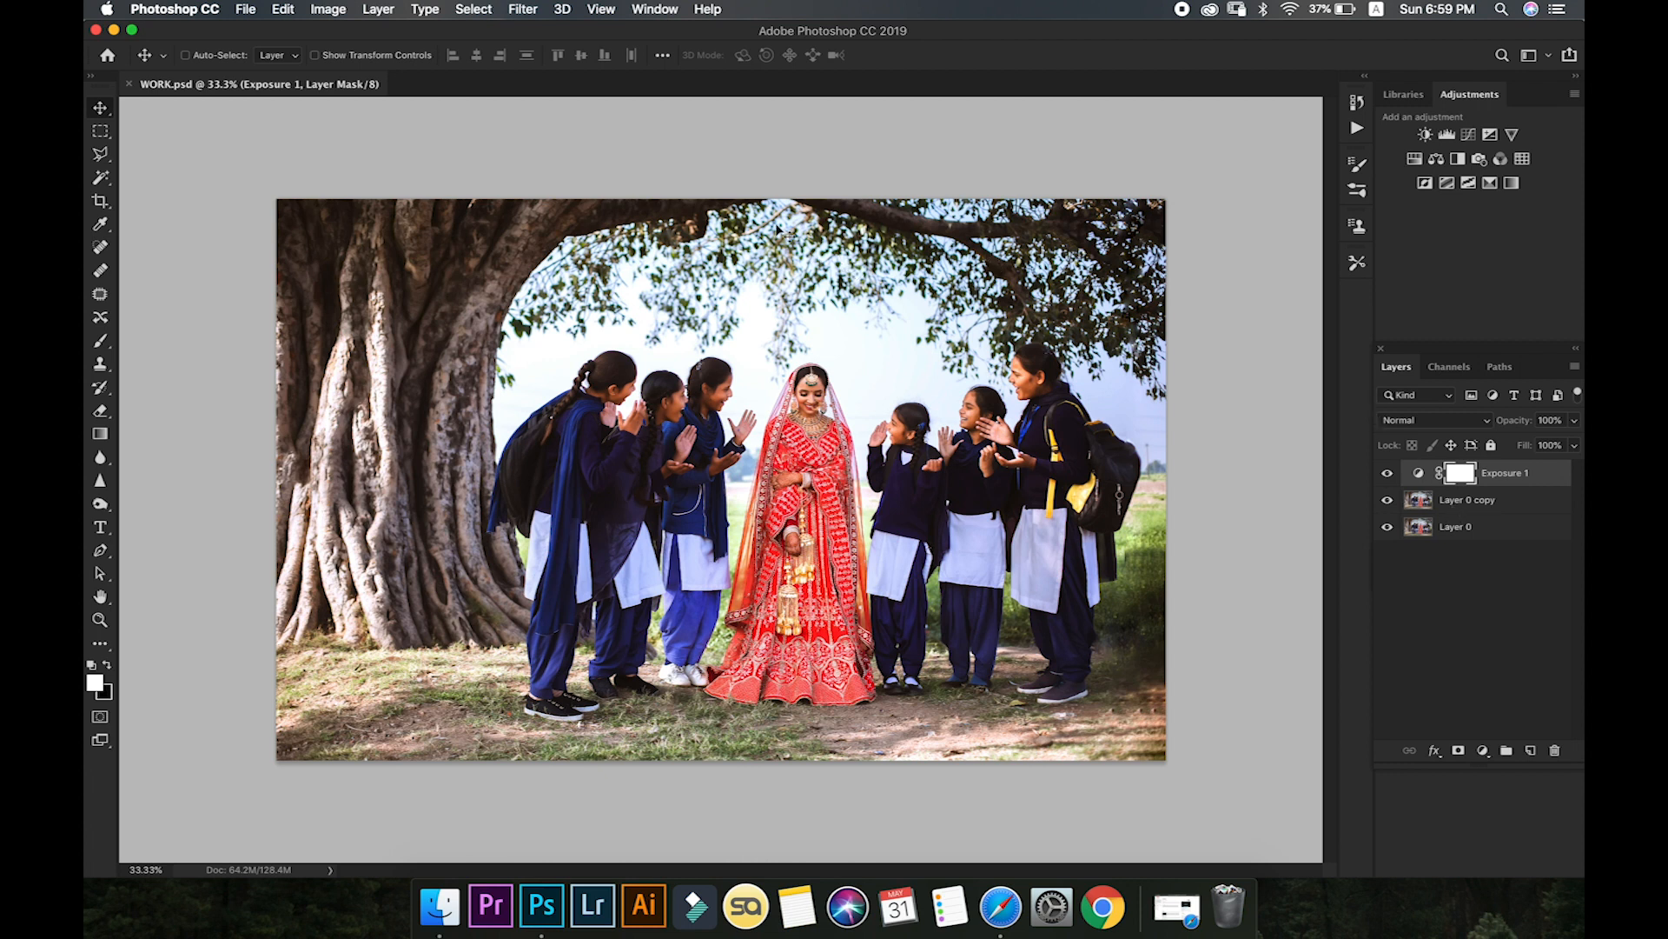
pyautogui.click(244, 12)
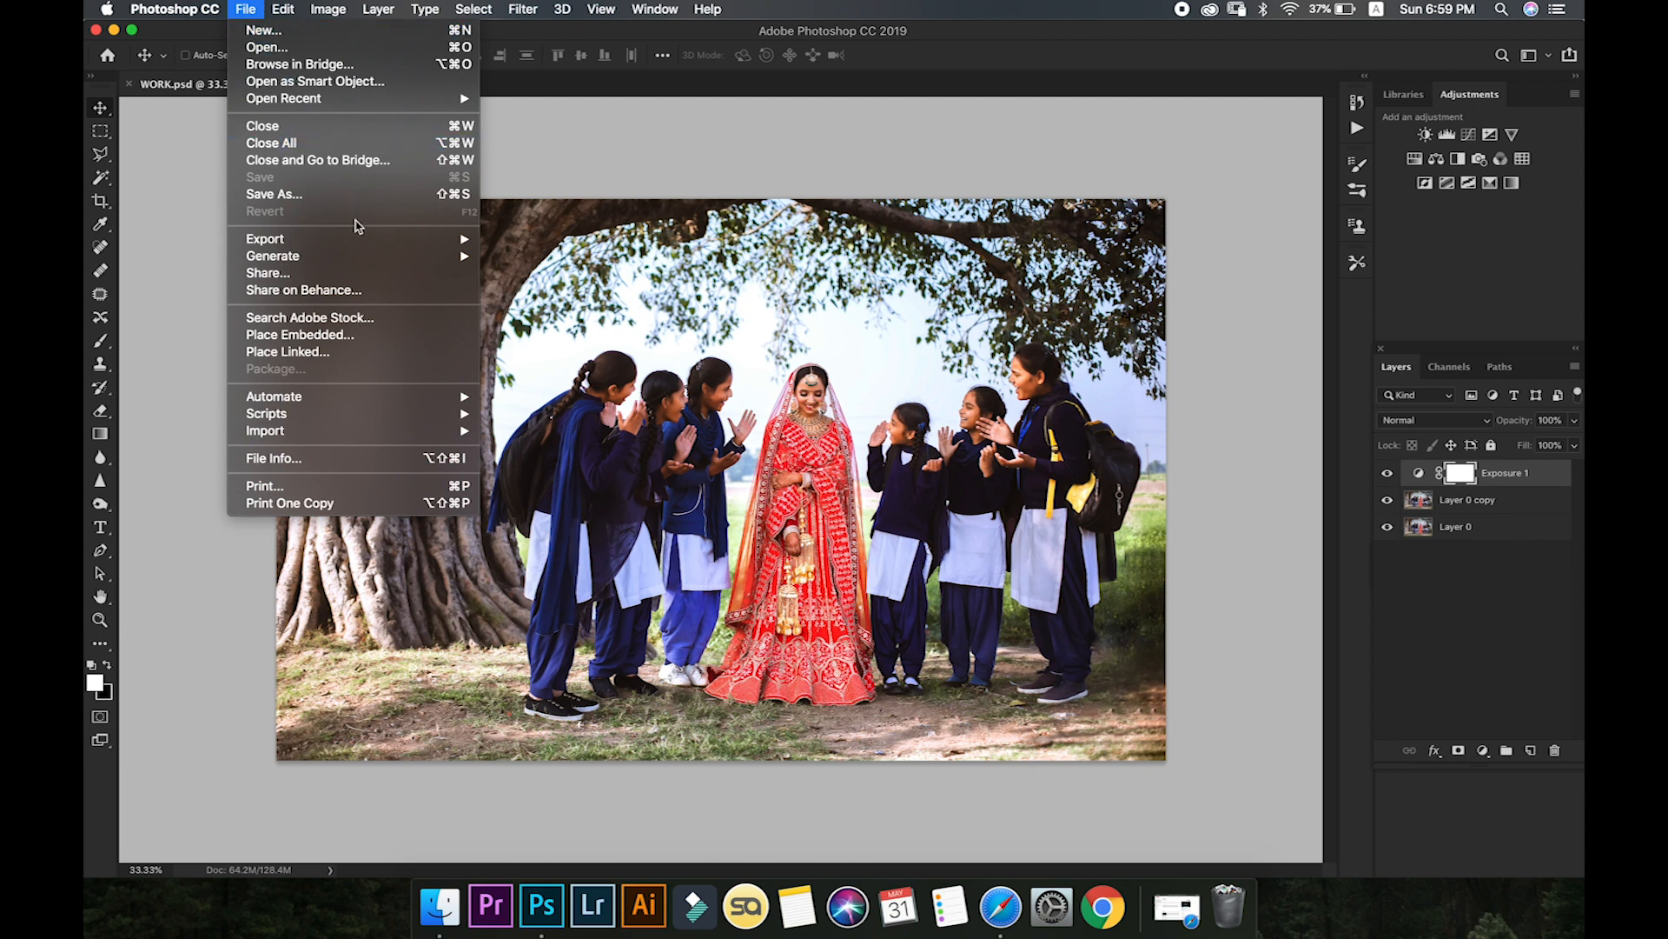
pyautogui.click(554, 188)
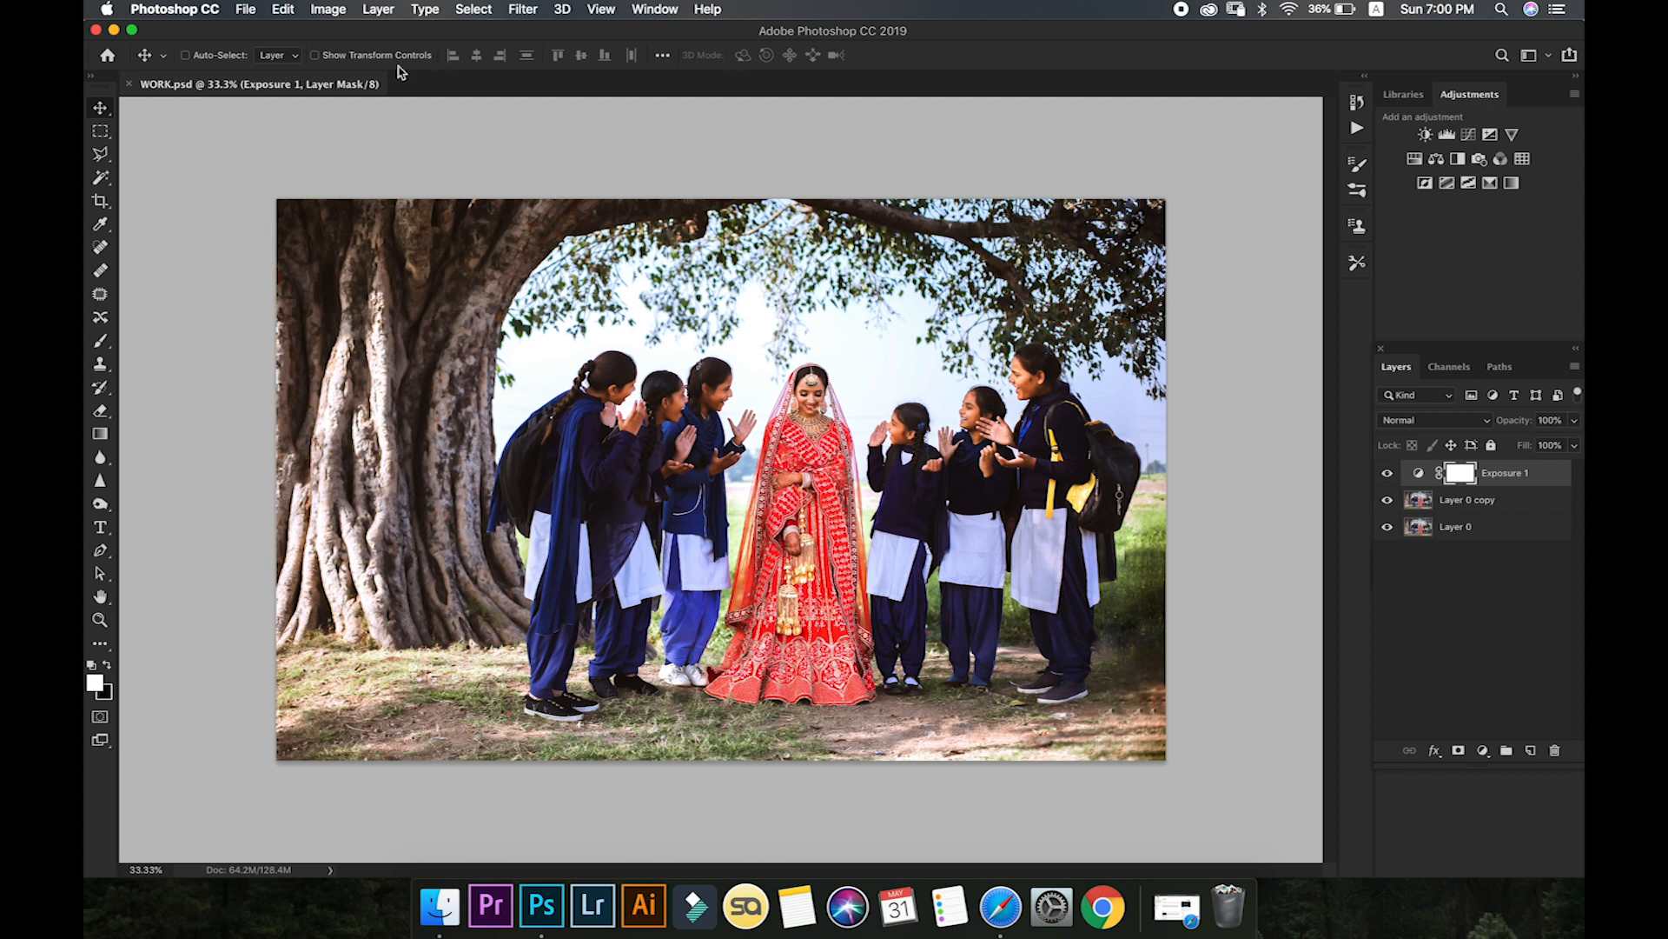
pyautogui.click(246, 9)
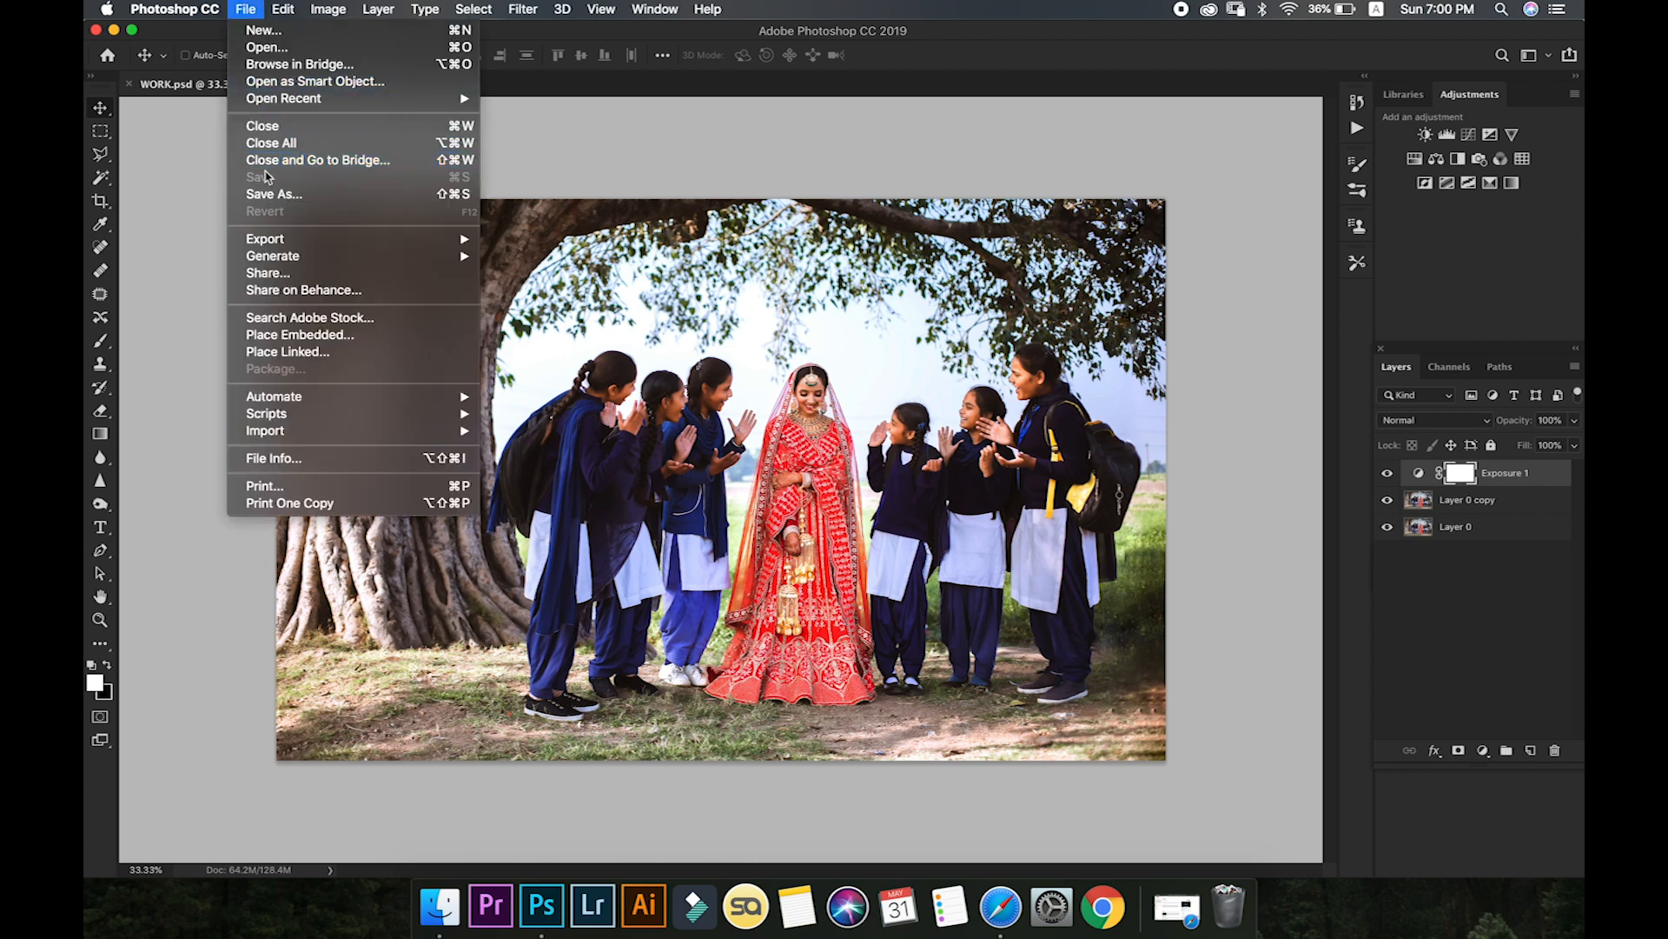
pyautogui.click(1510, 171)
# - Add a second Exposure adjustment layer with exposure set to -1.27 and save the changes to WORK.psd
pyautogui.click(1490, 134)
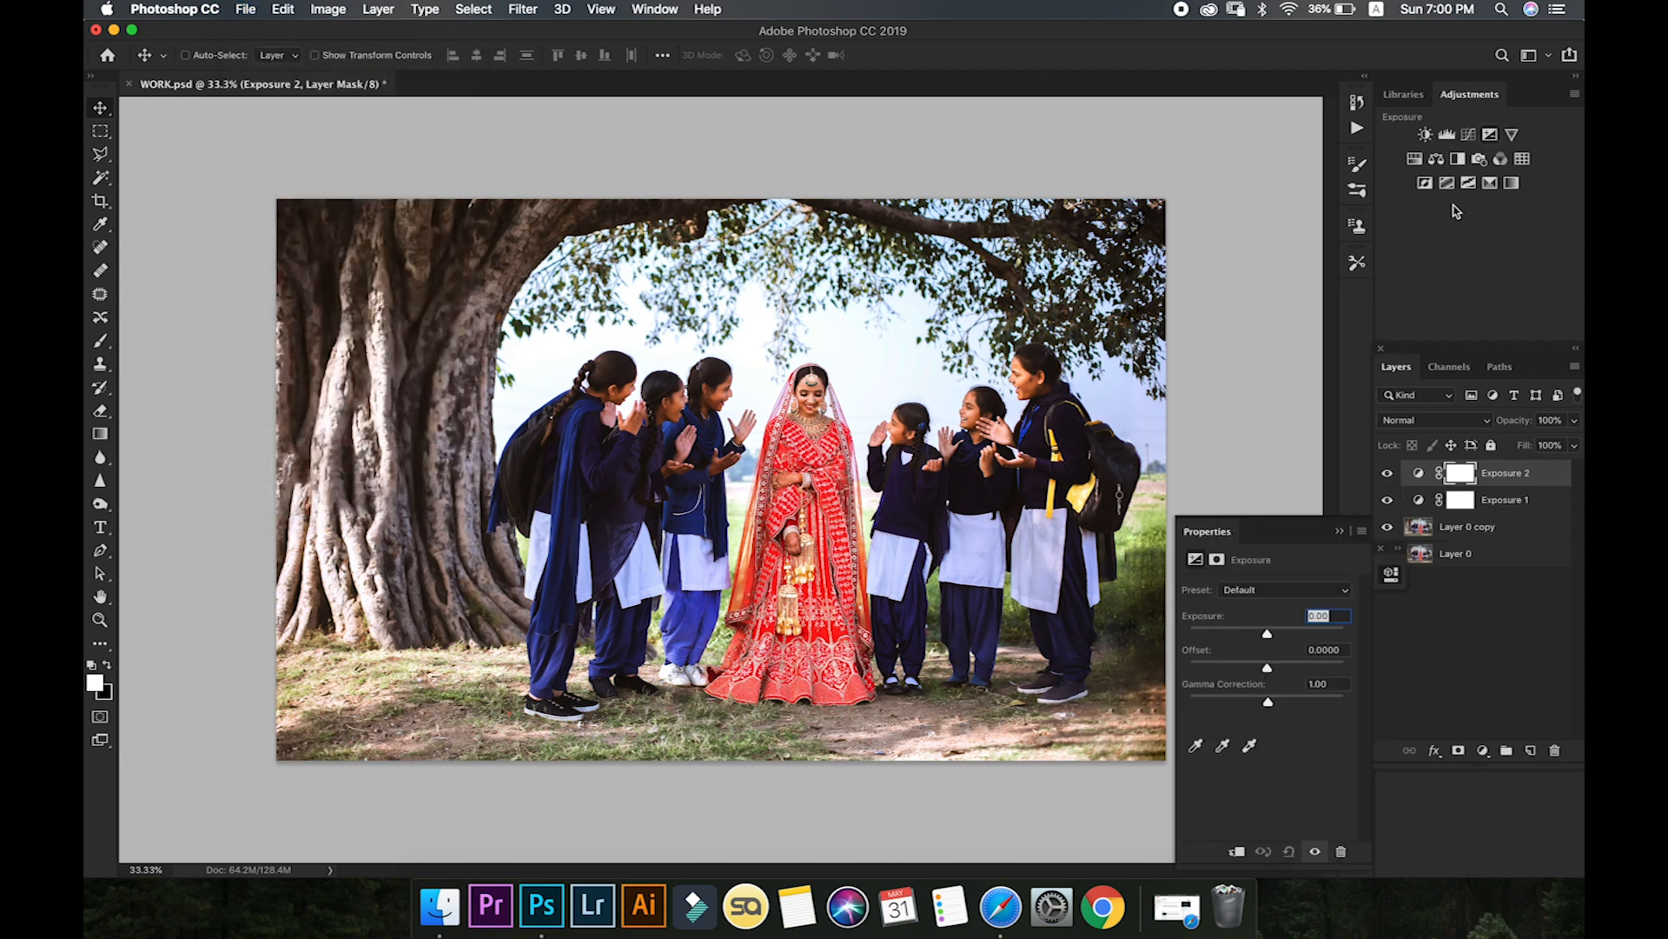
pyautogui.moveTo(1267, 633); pyautogui.dragTo(1285, 633)
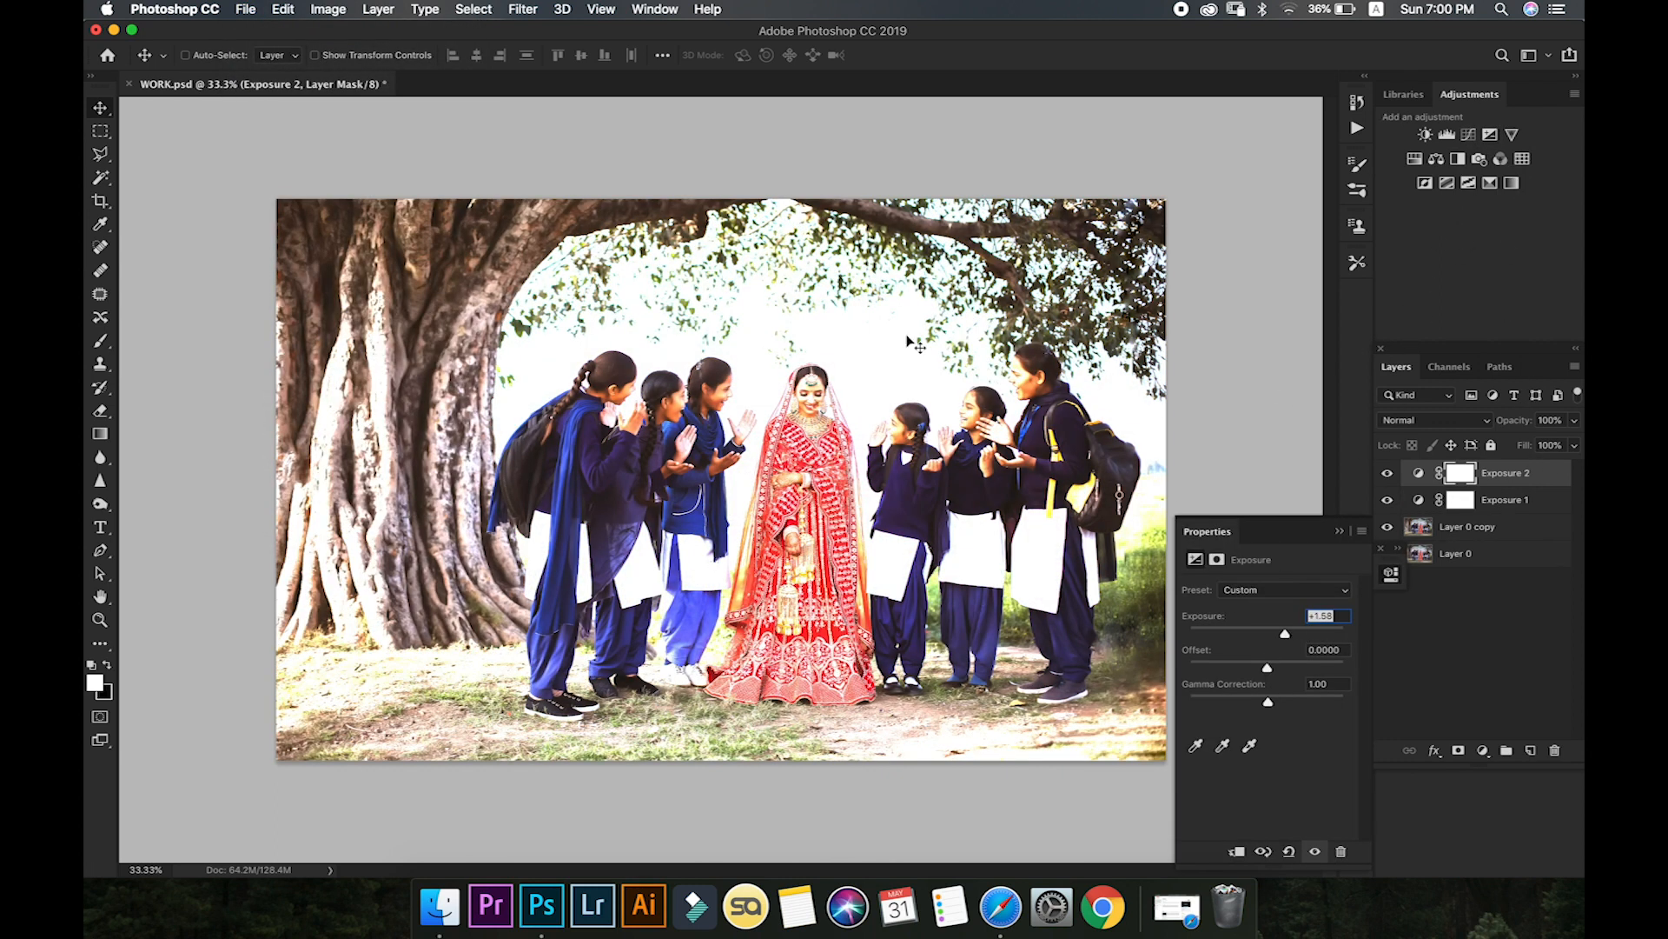
pyautogui.click(1253, 634)
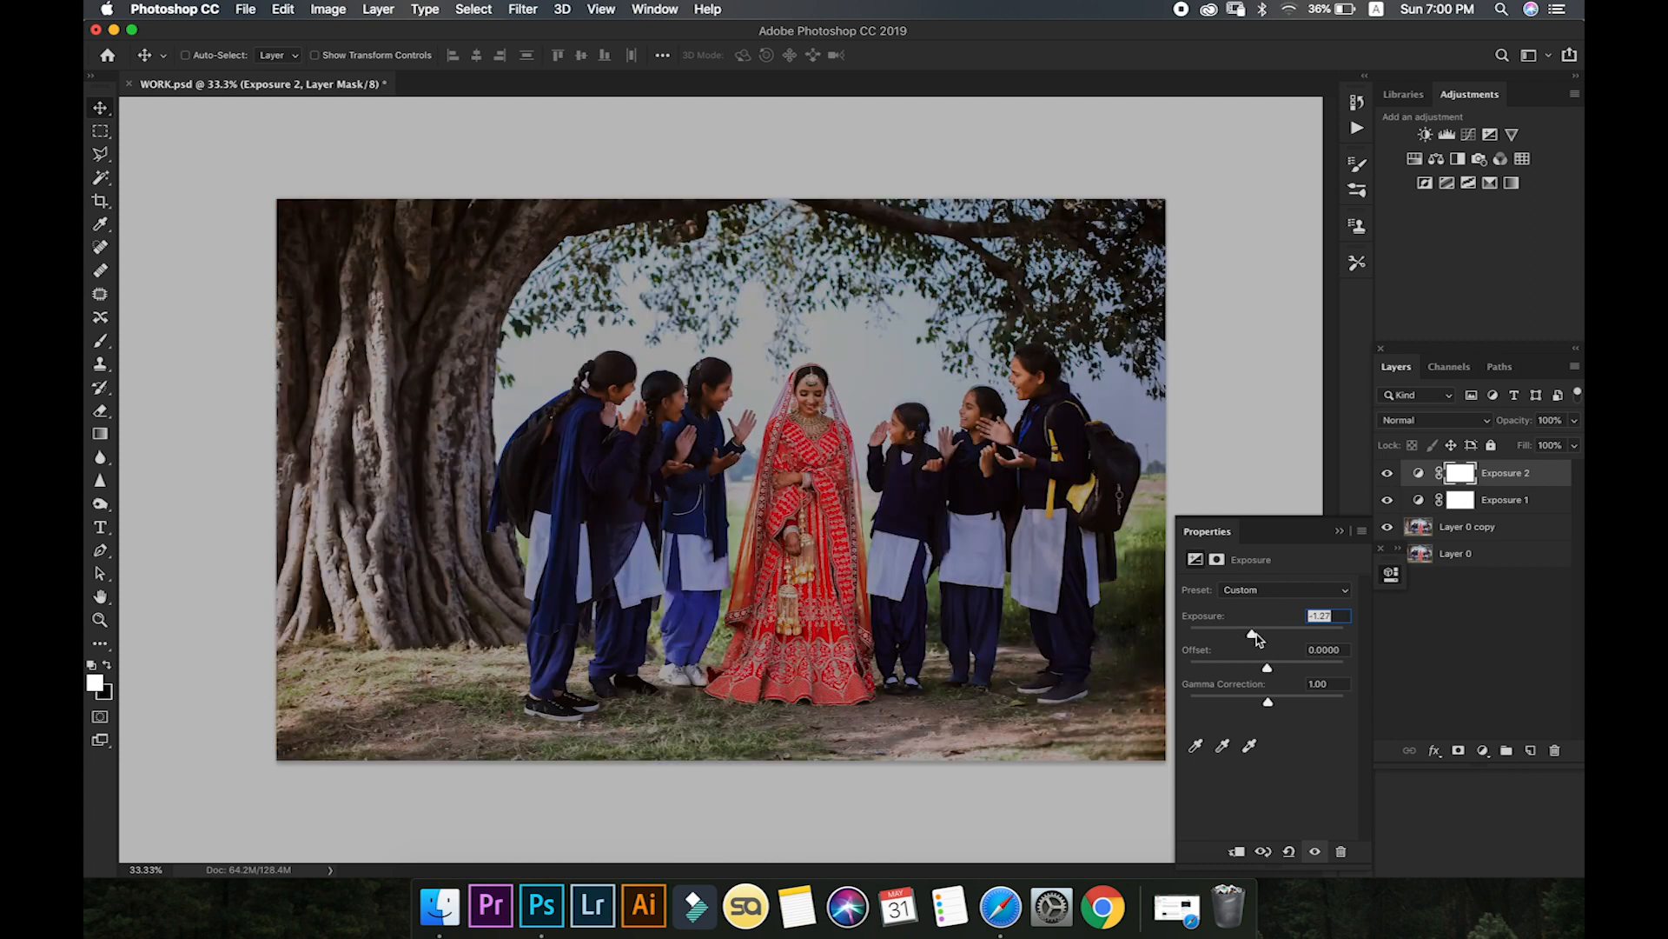
pyautogui.click(252, 8)
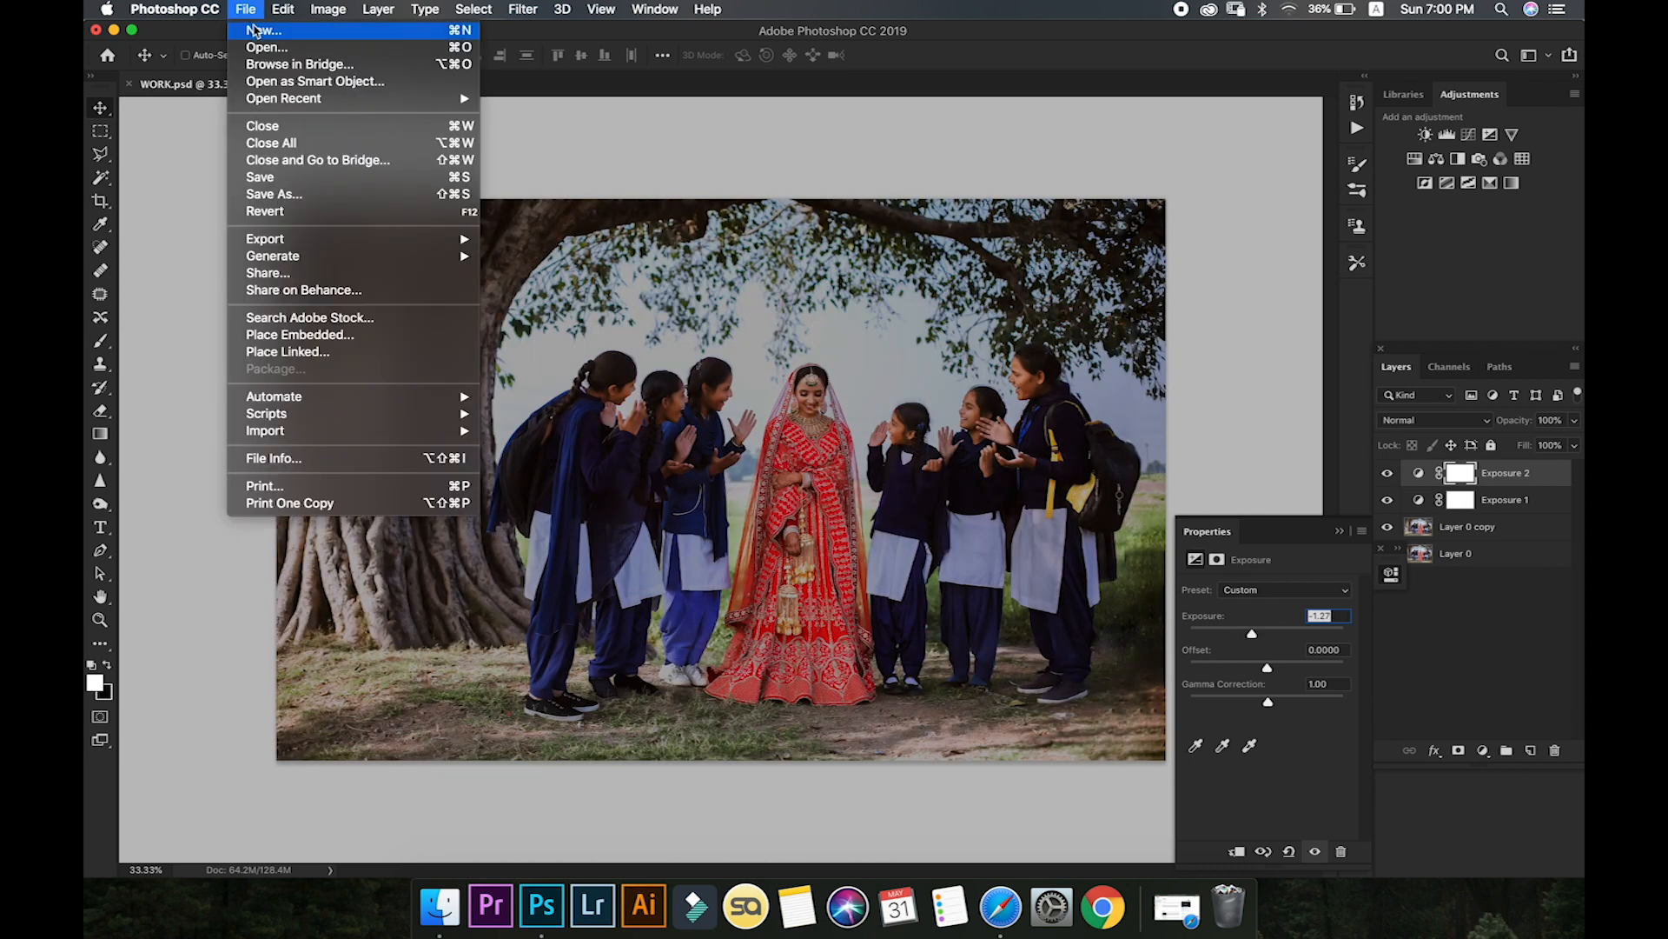
pyautogui.click(290, 179)
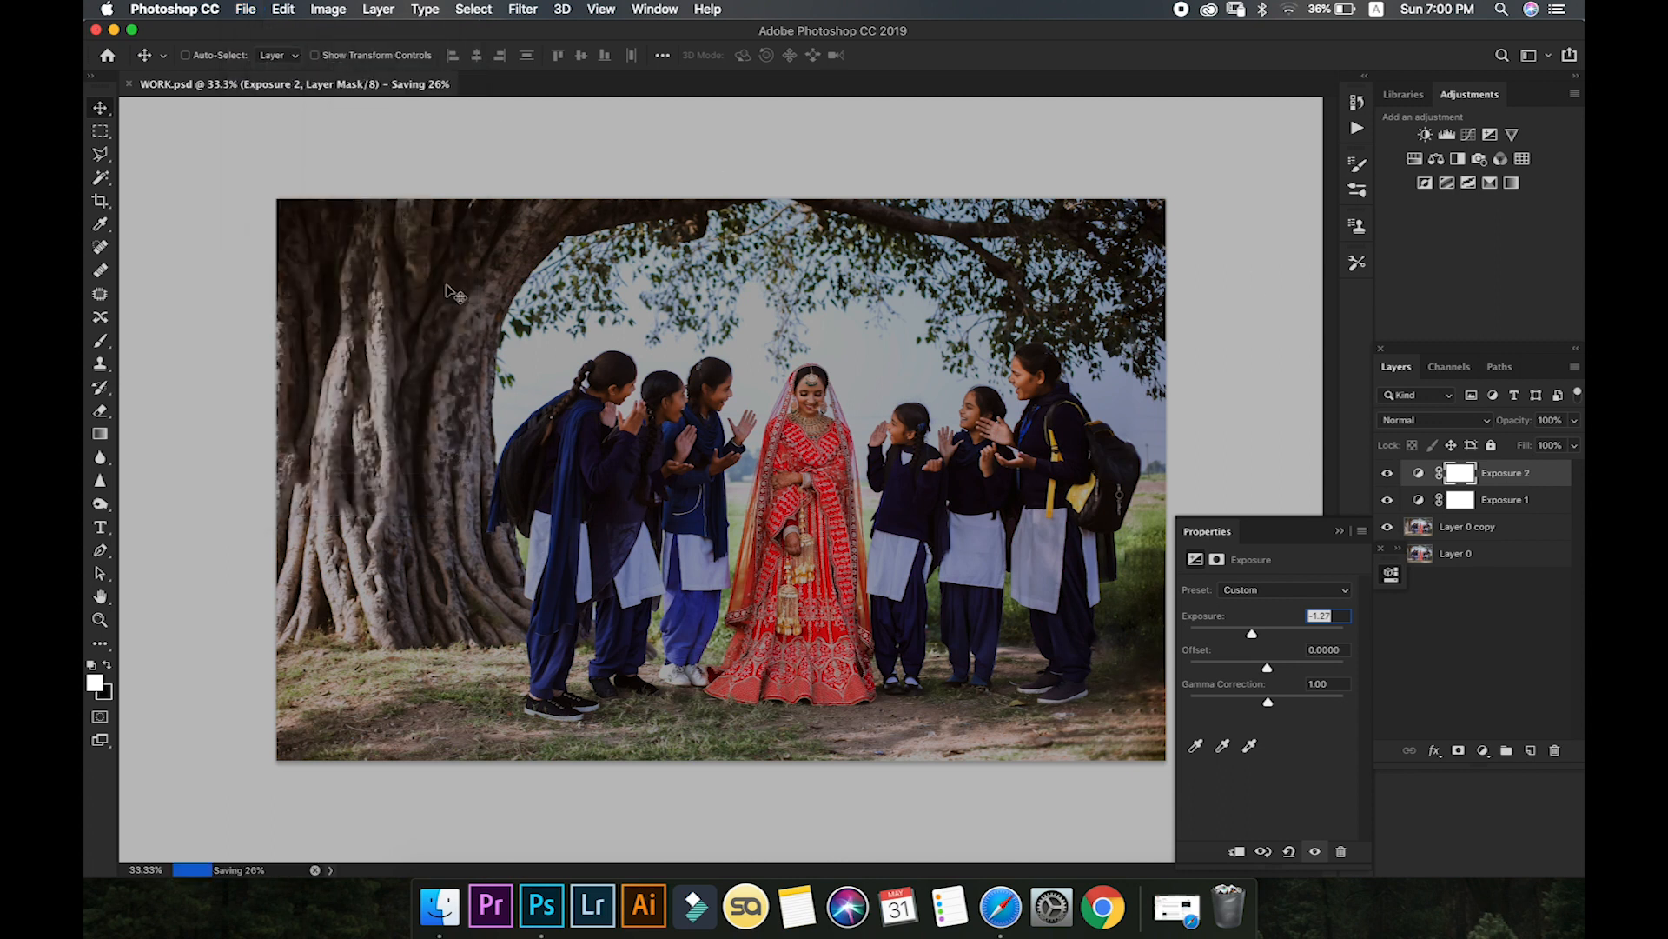